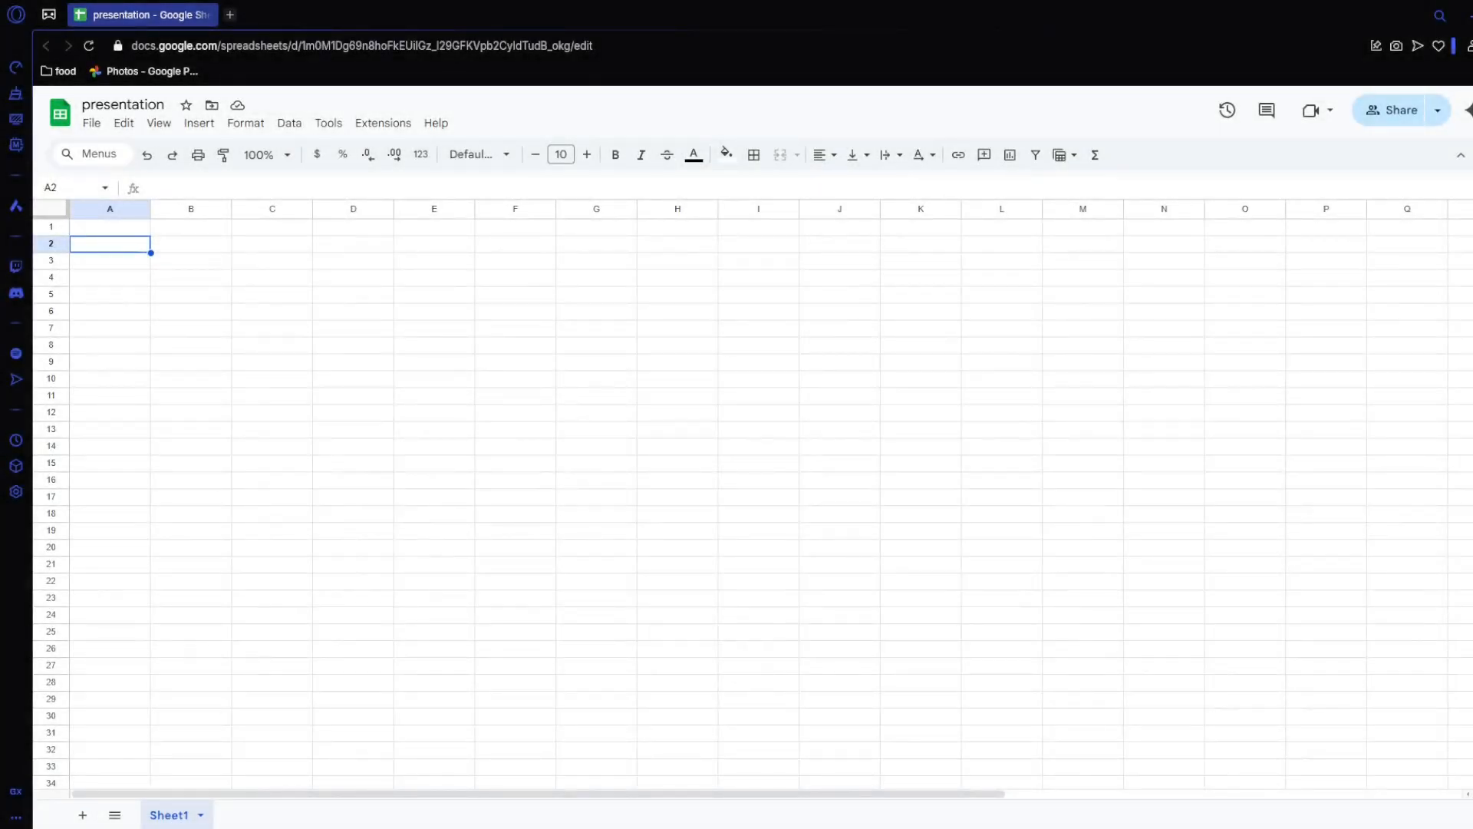
Step: Enter the column headers "Rabbits", "growth rate" and "change in pop" in cells B2, C2 and D2
left_click(210, 247)
type("Rabbits")
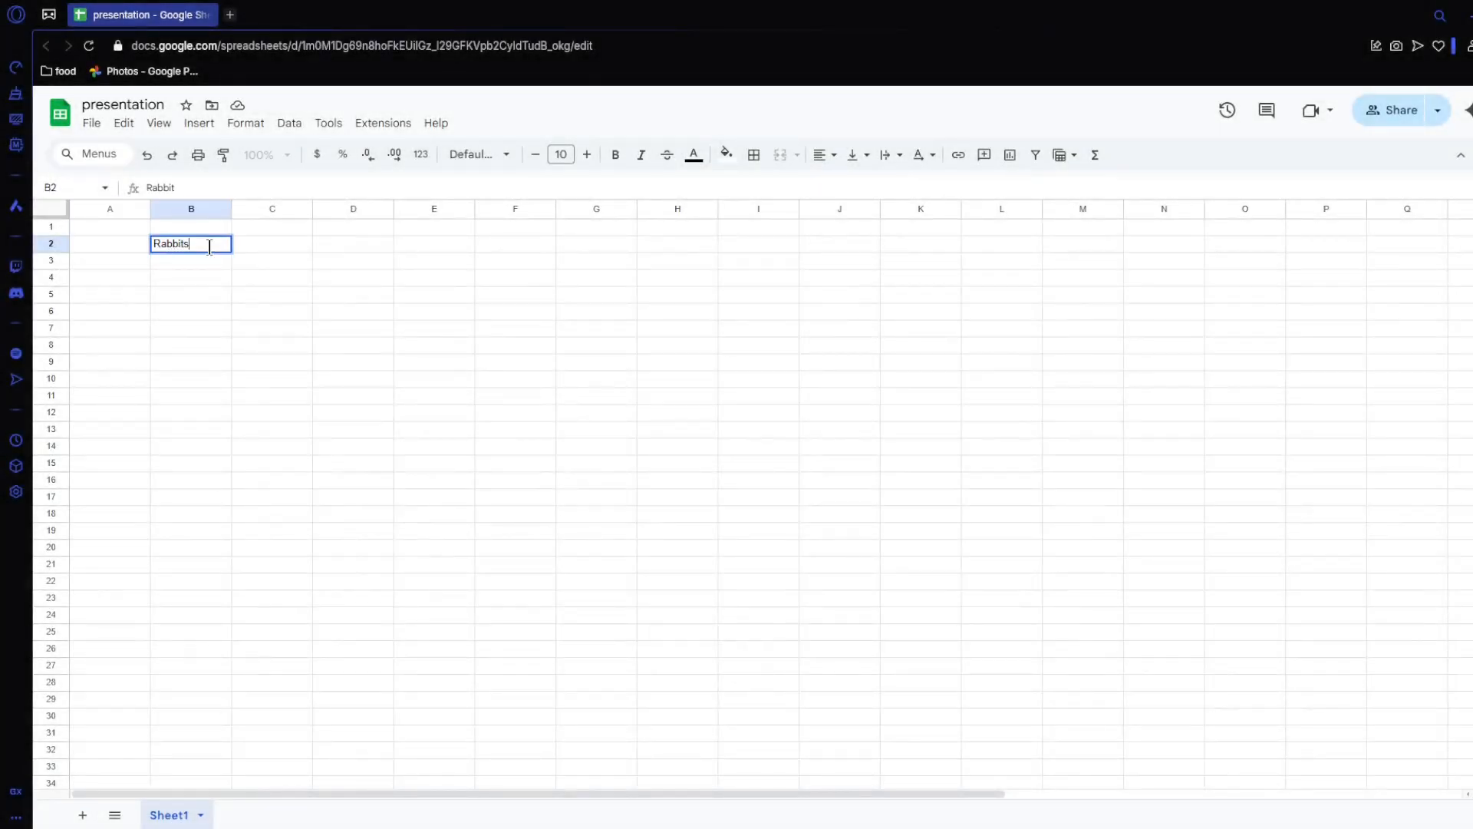
key("Tab")
type("growth rate")
key("Tab")
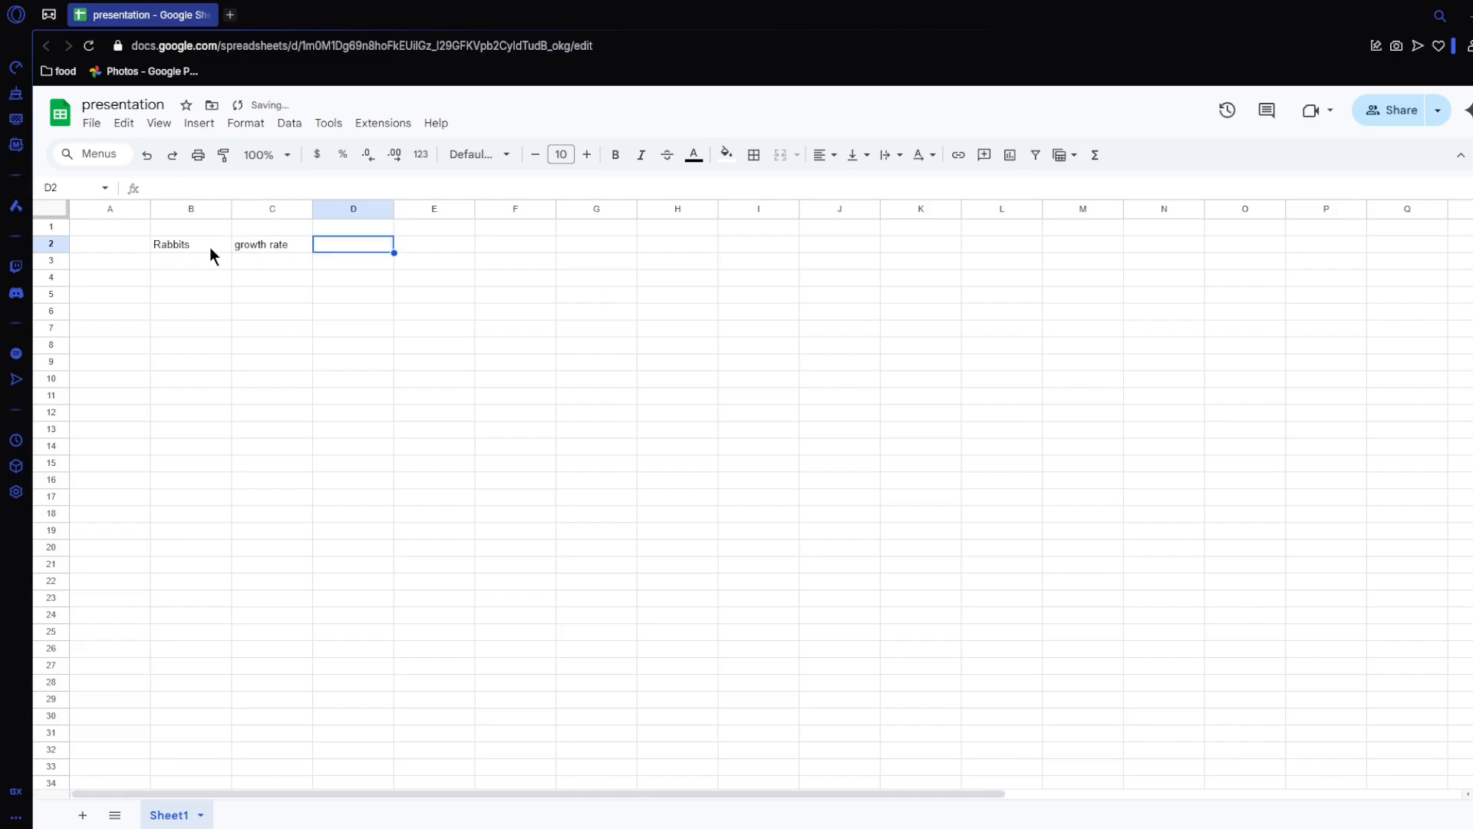
type("change in pop")
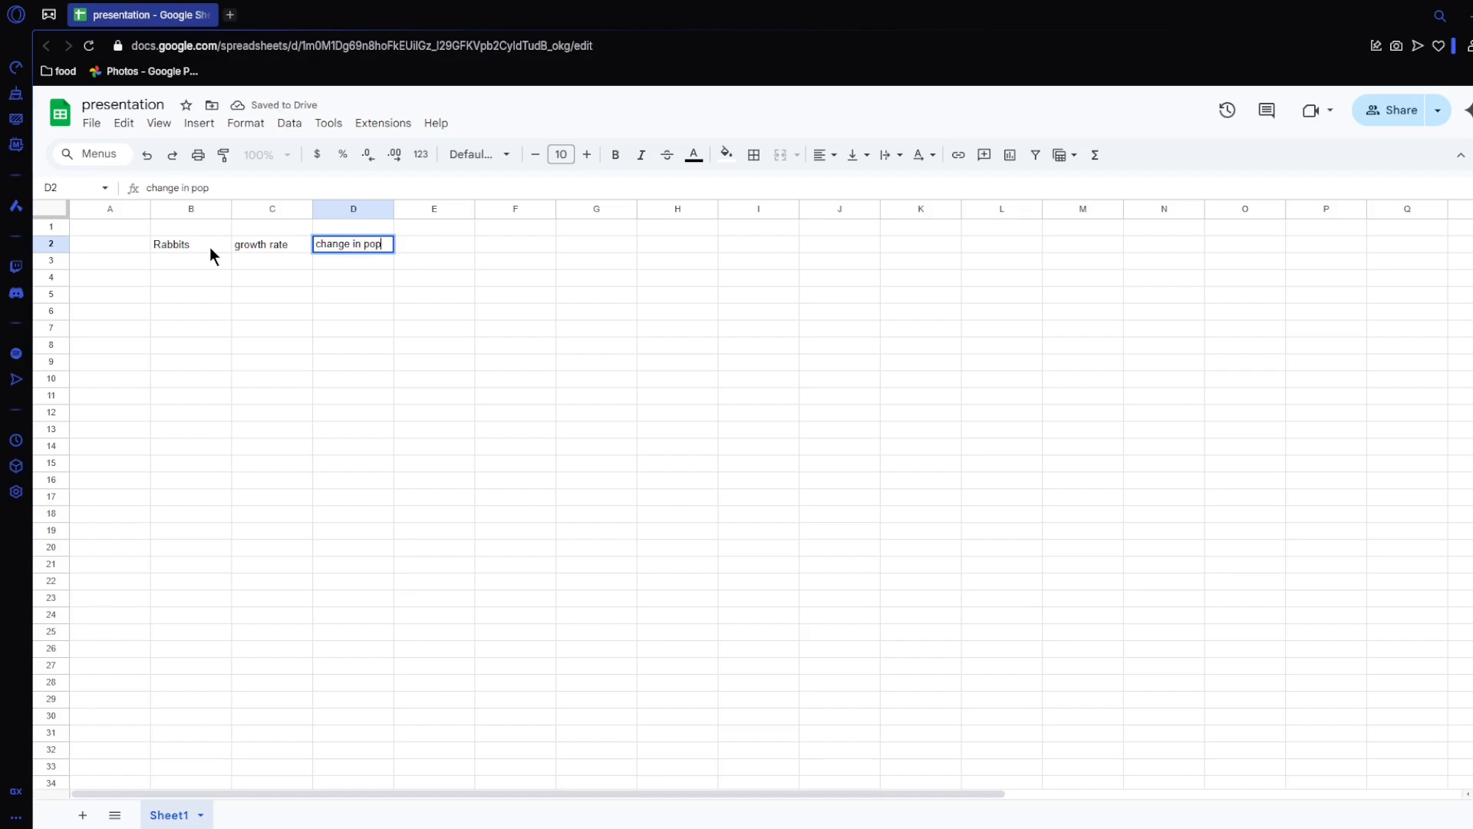
key("Return")
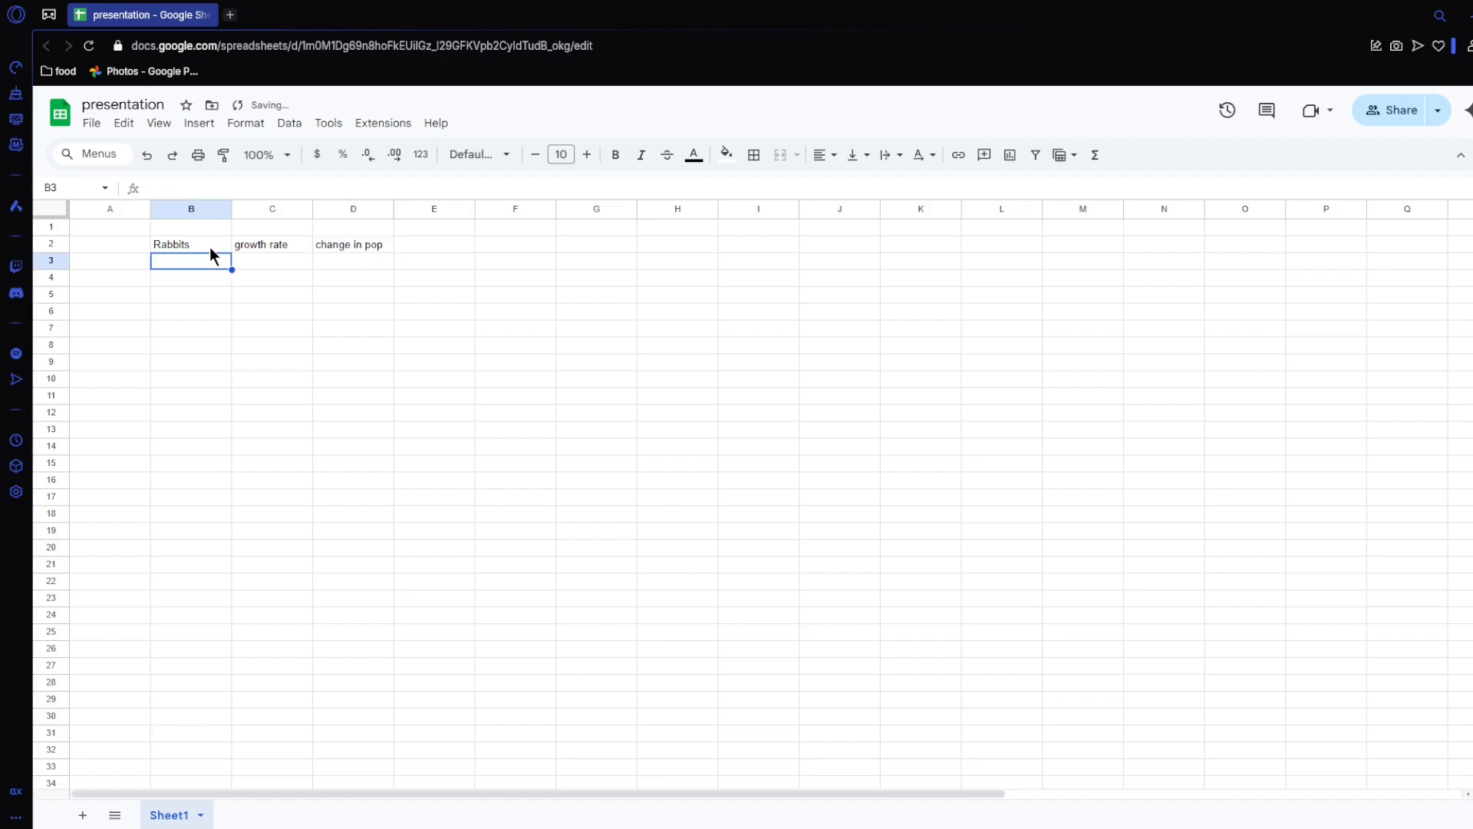
Step: Enter a starting rabbit population of 100 in B3 and a growth rate of 0.3 in C3
type("100")
key("Tab")
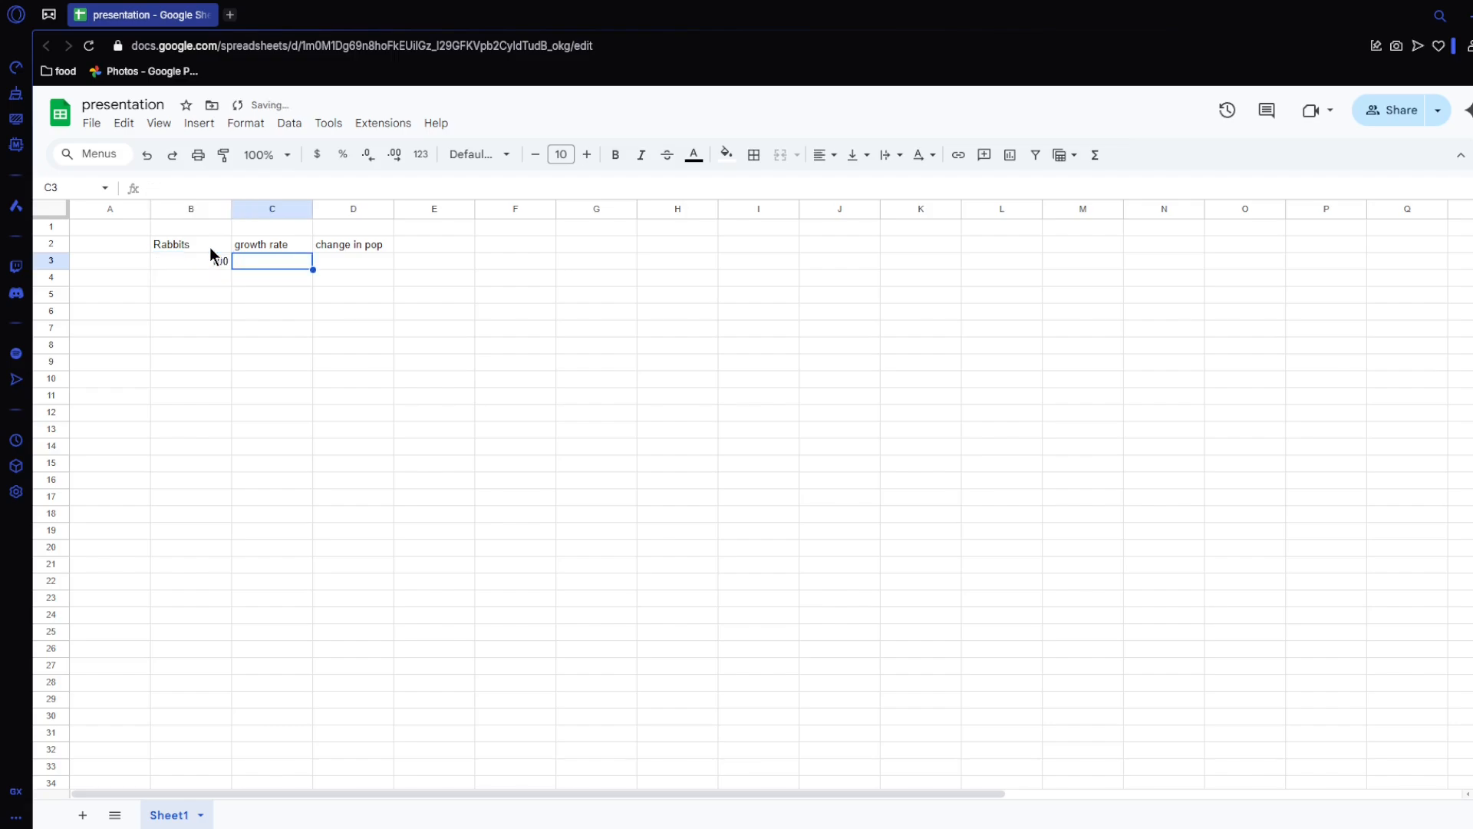
type("0.3")
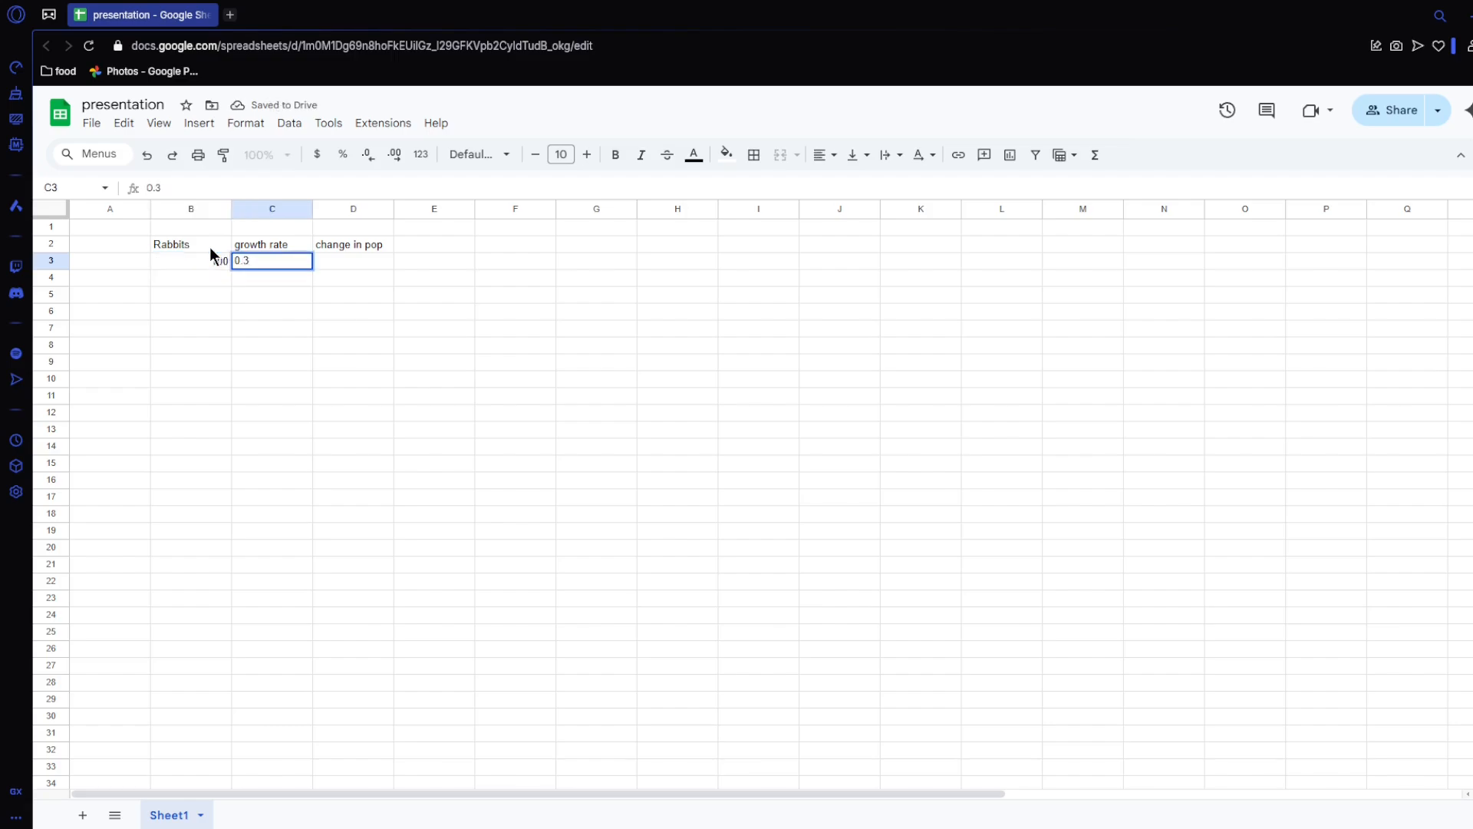
key("Return")
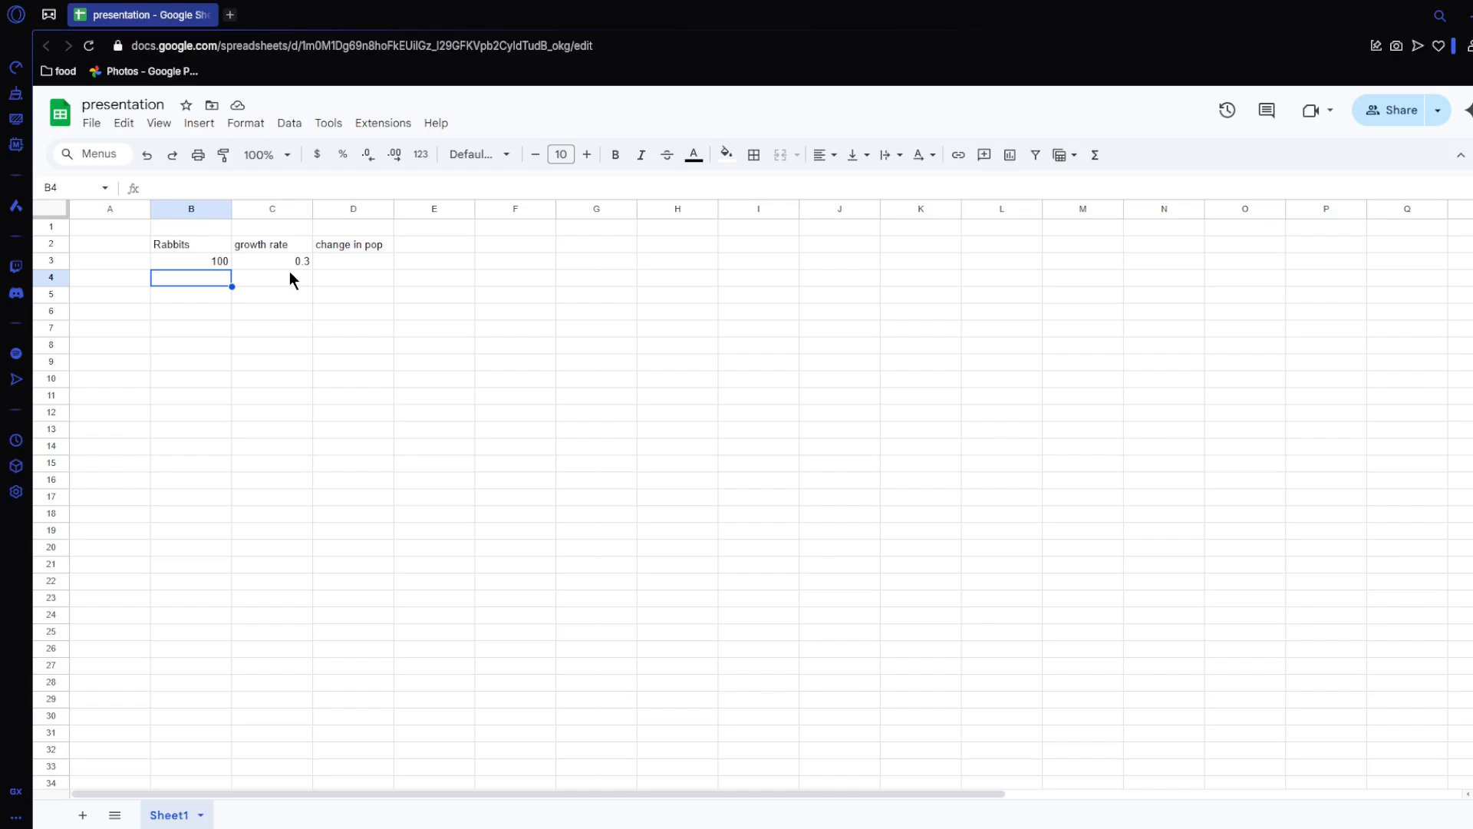
Step: Calculate the first change in population in D3 with the formula =B3*C3
left_click(351, 260)
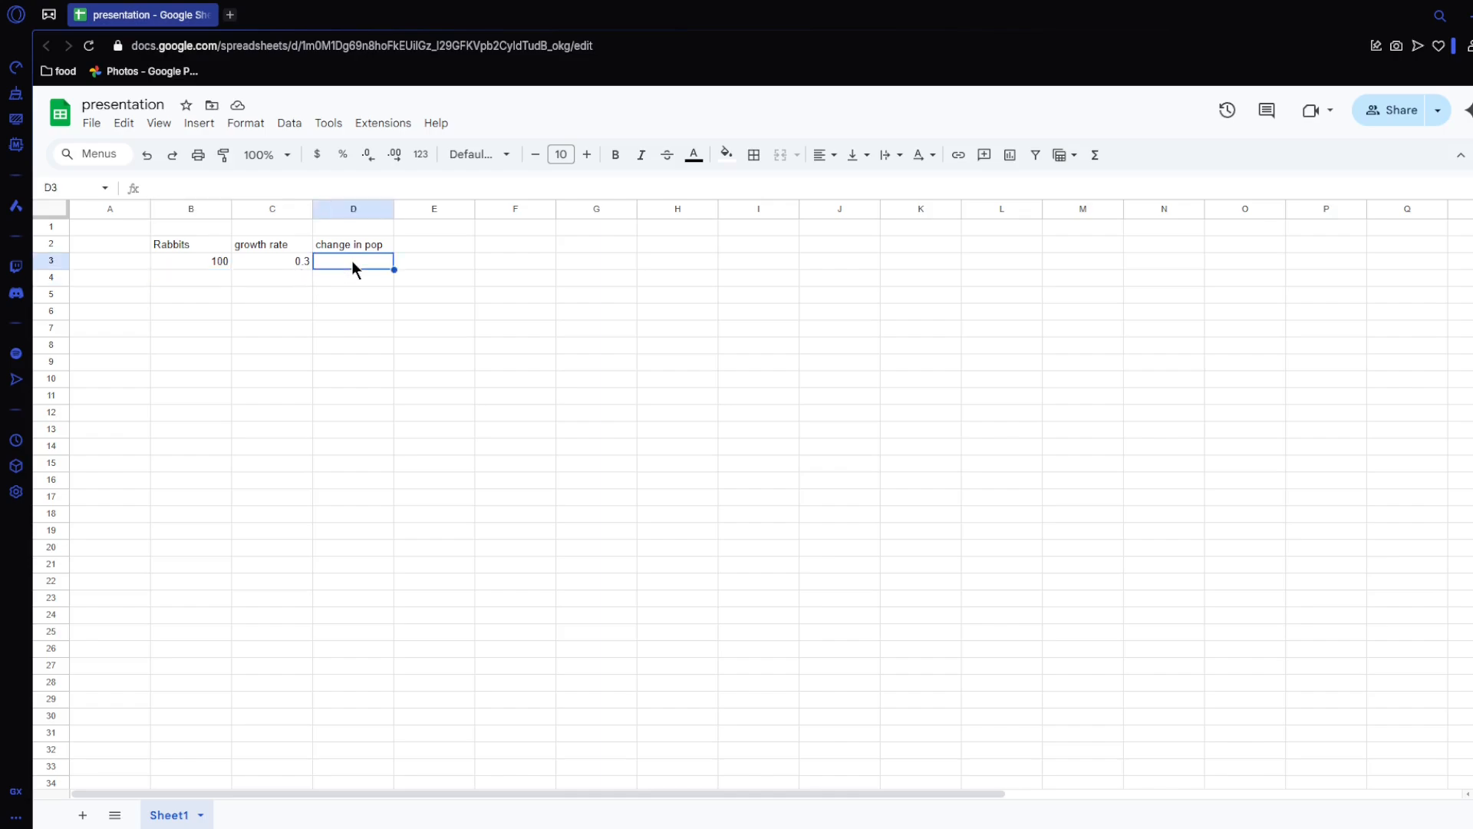
type("=")
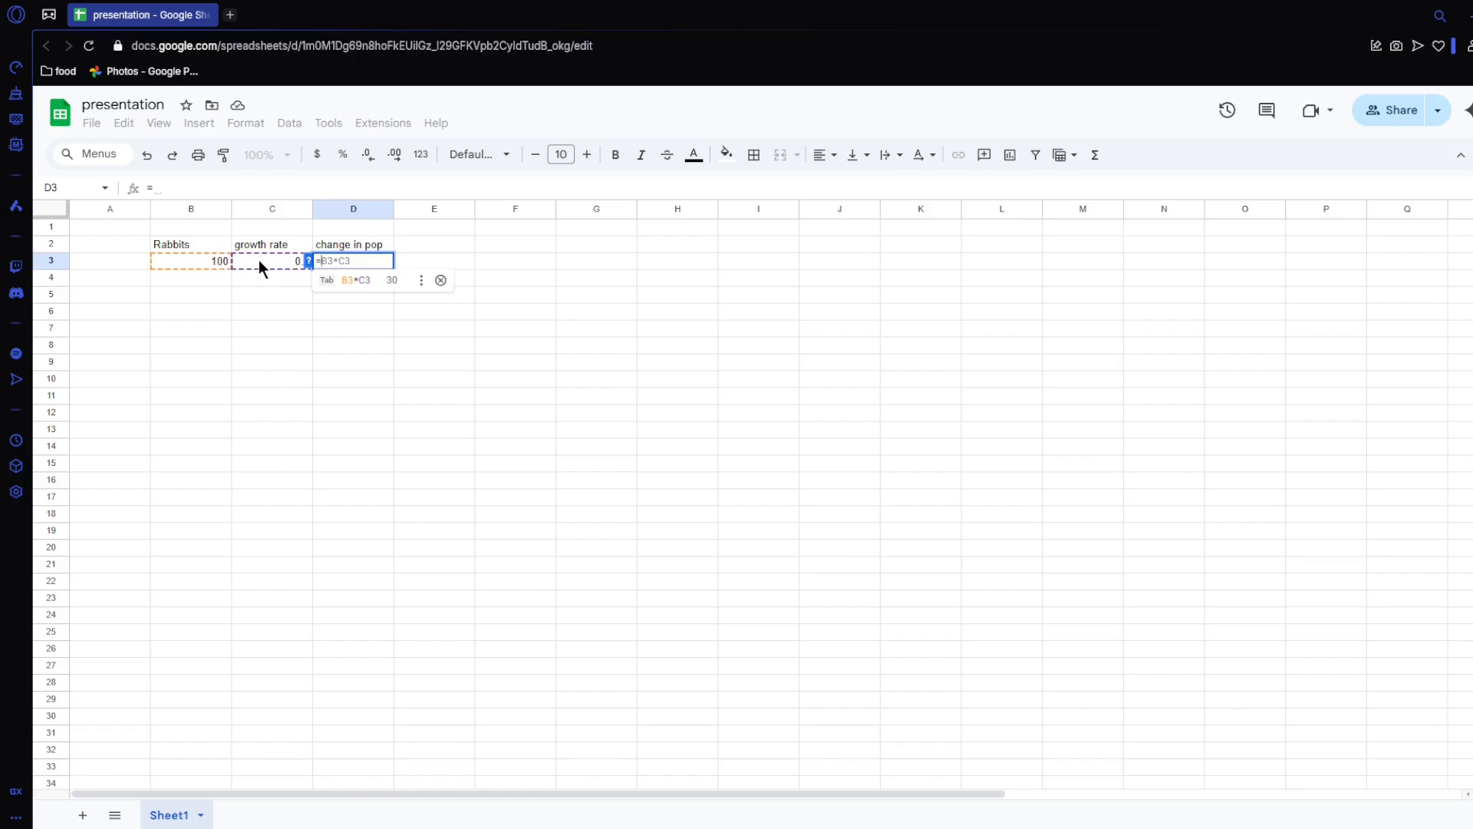
key("Tab")
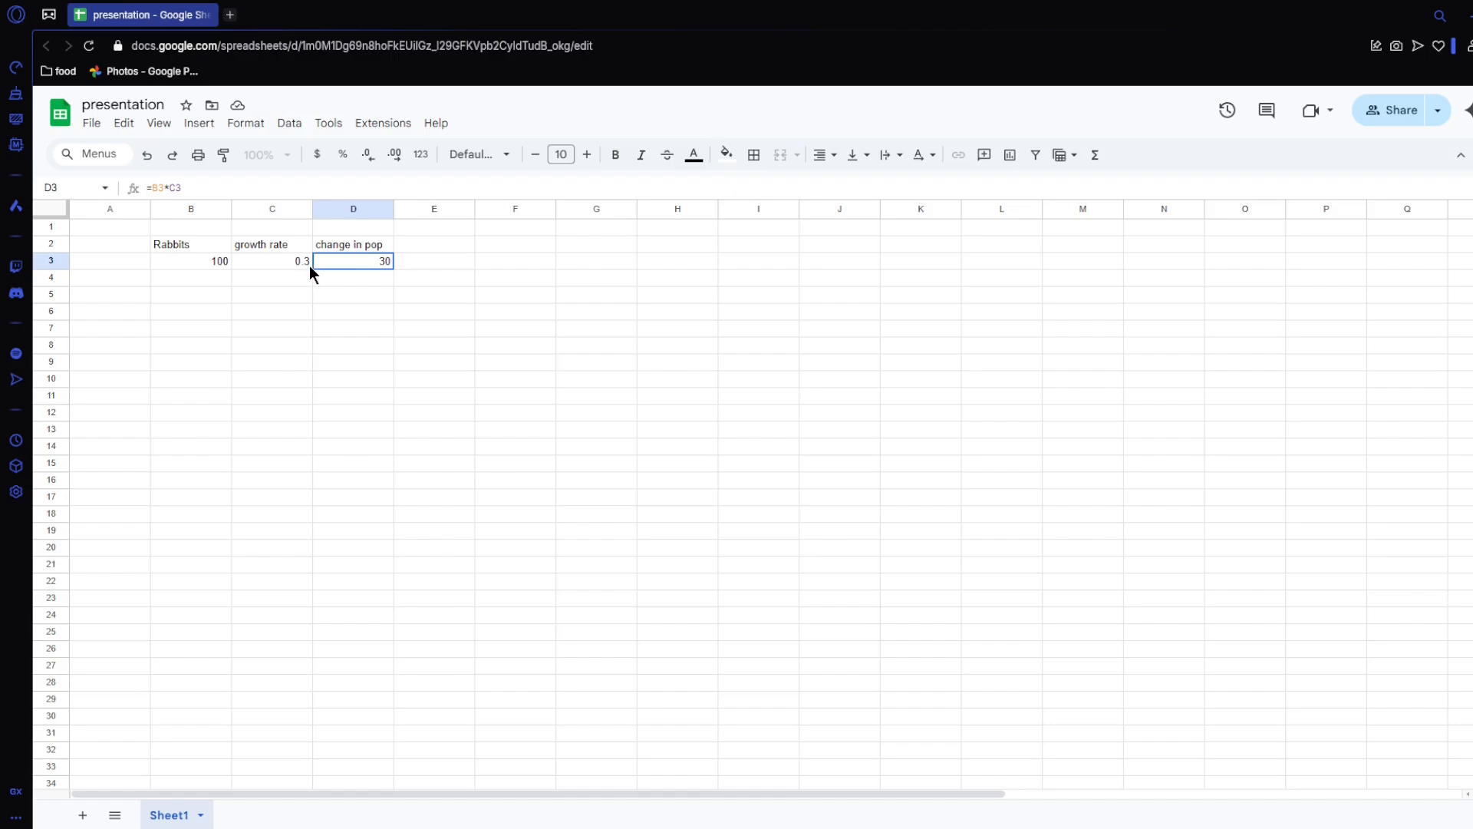
Step: Calculate the next rabbit population in B4 with the formula =B3+D3
left_click(218, 280)
type("=")
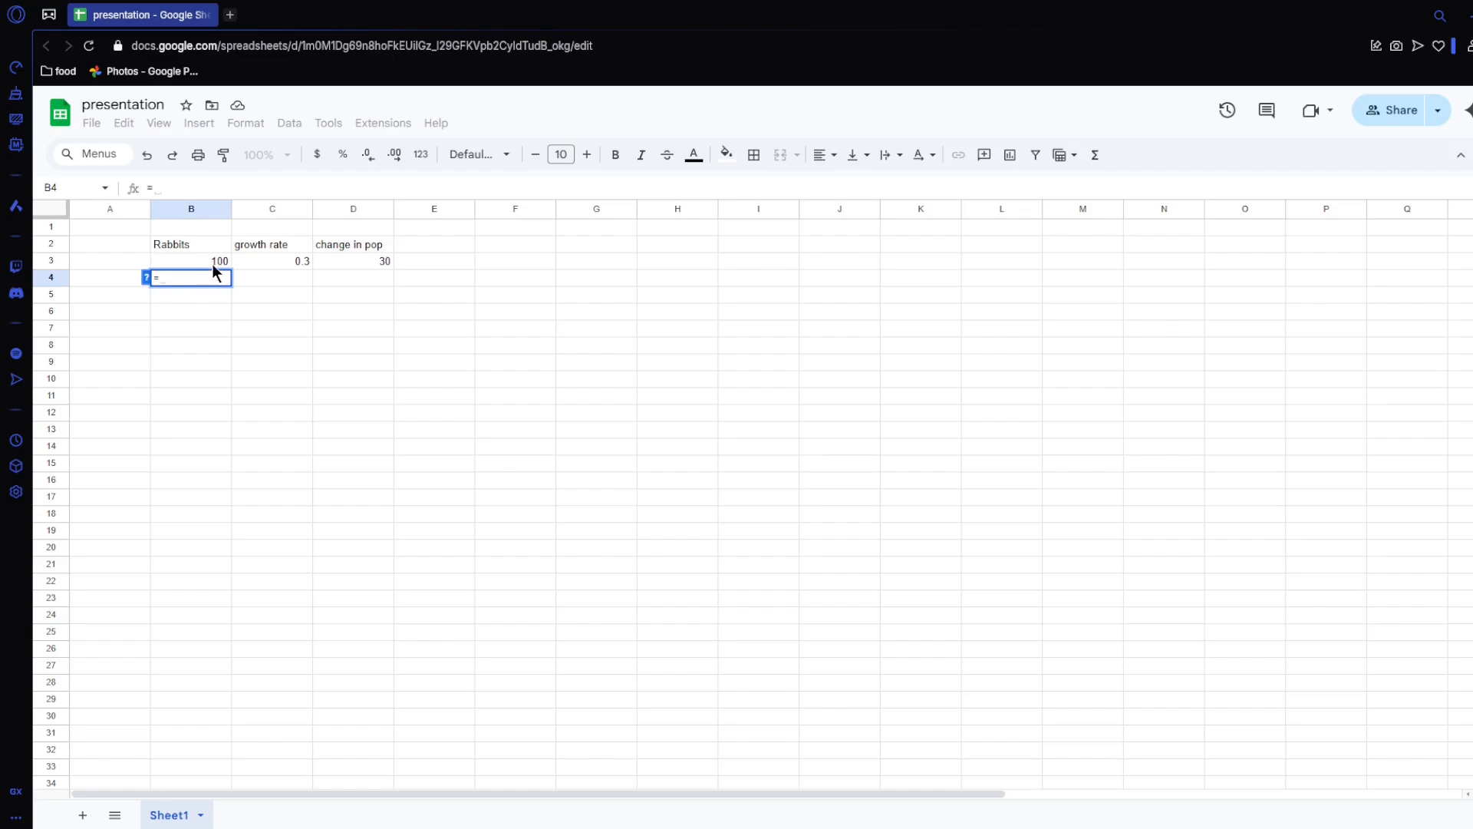
left_click(211, 261)
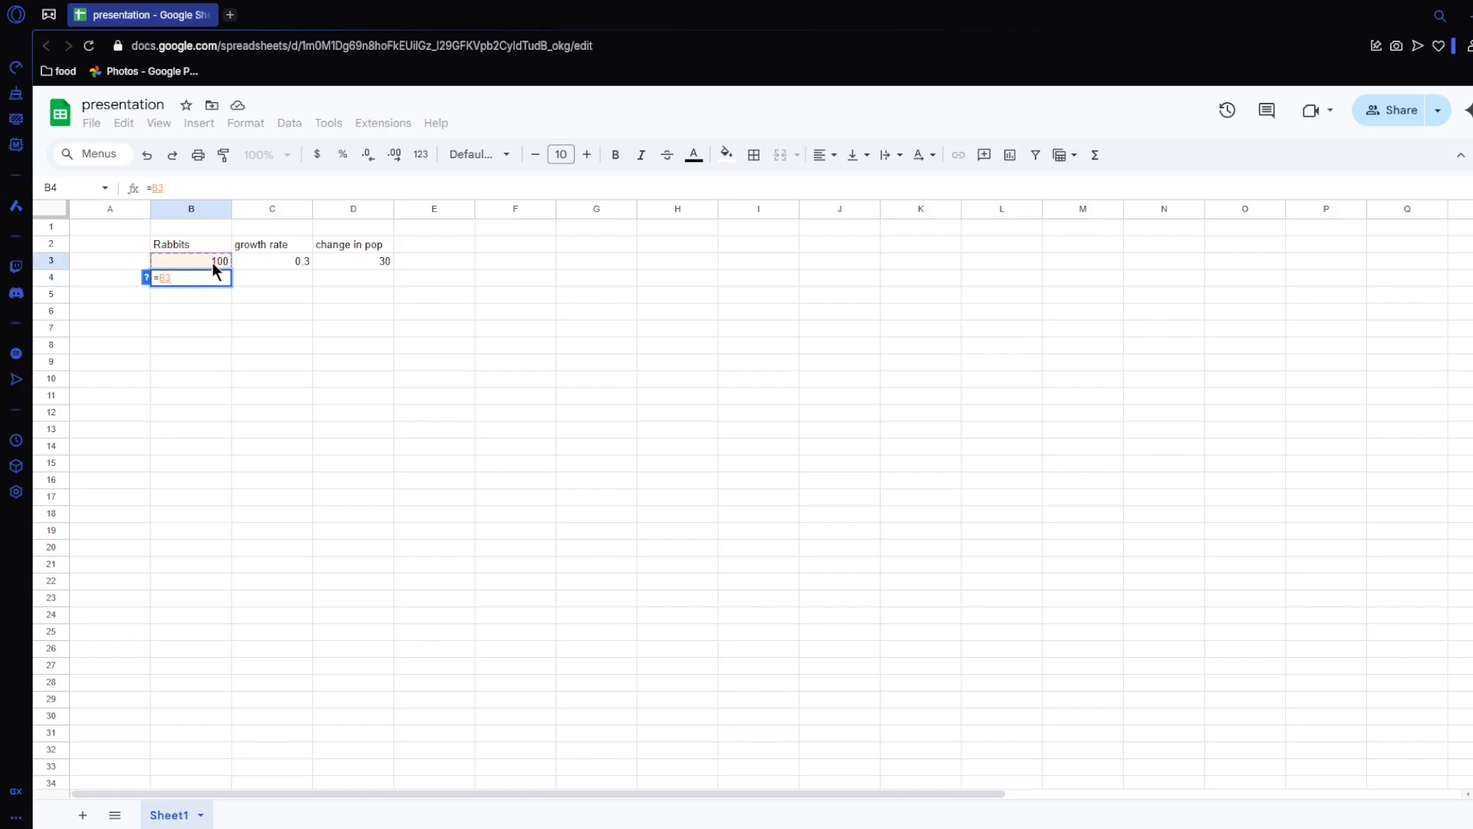
type("+")
left_click(366, 258)
key("Return")
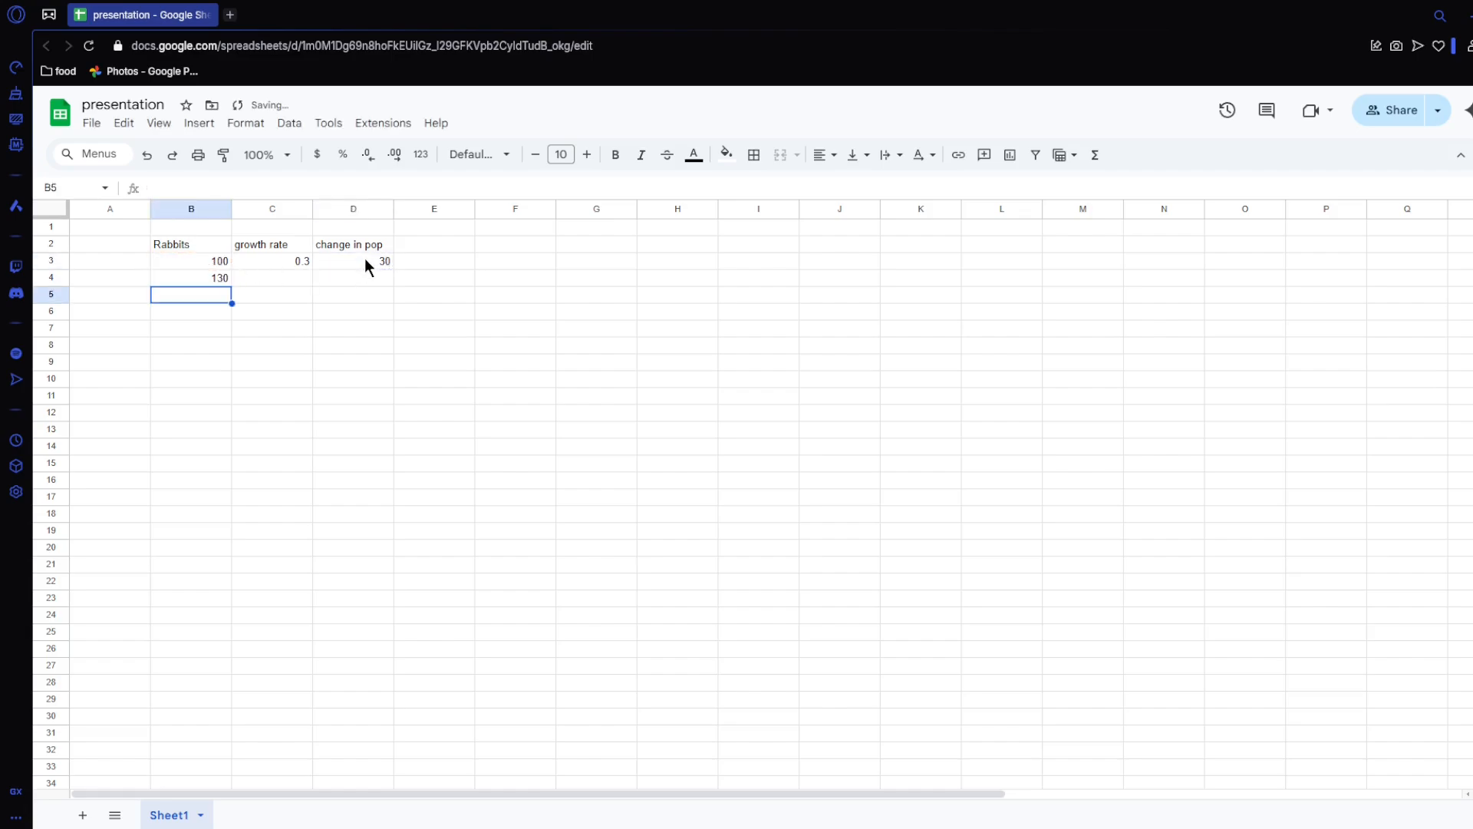
Step: Fill the growth rate and change-in-population formula from C3:D3 down into row 4
left_click(286, 262)
left_click_drag(312, 259, 393, 284)
left_click(287, 281)
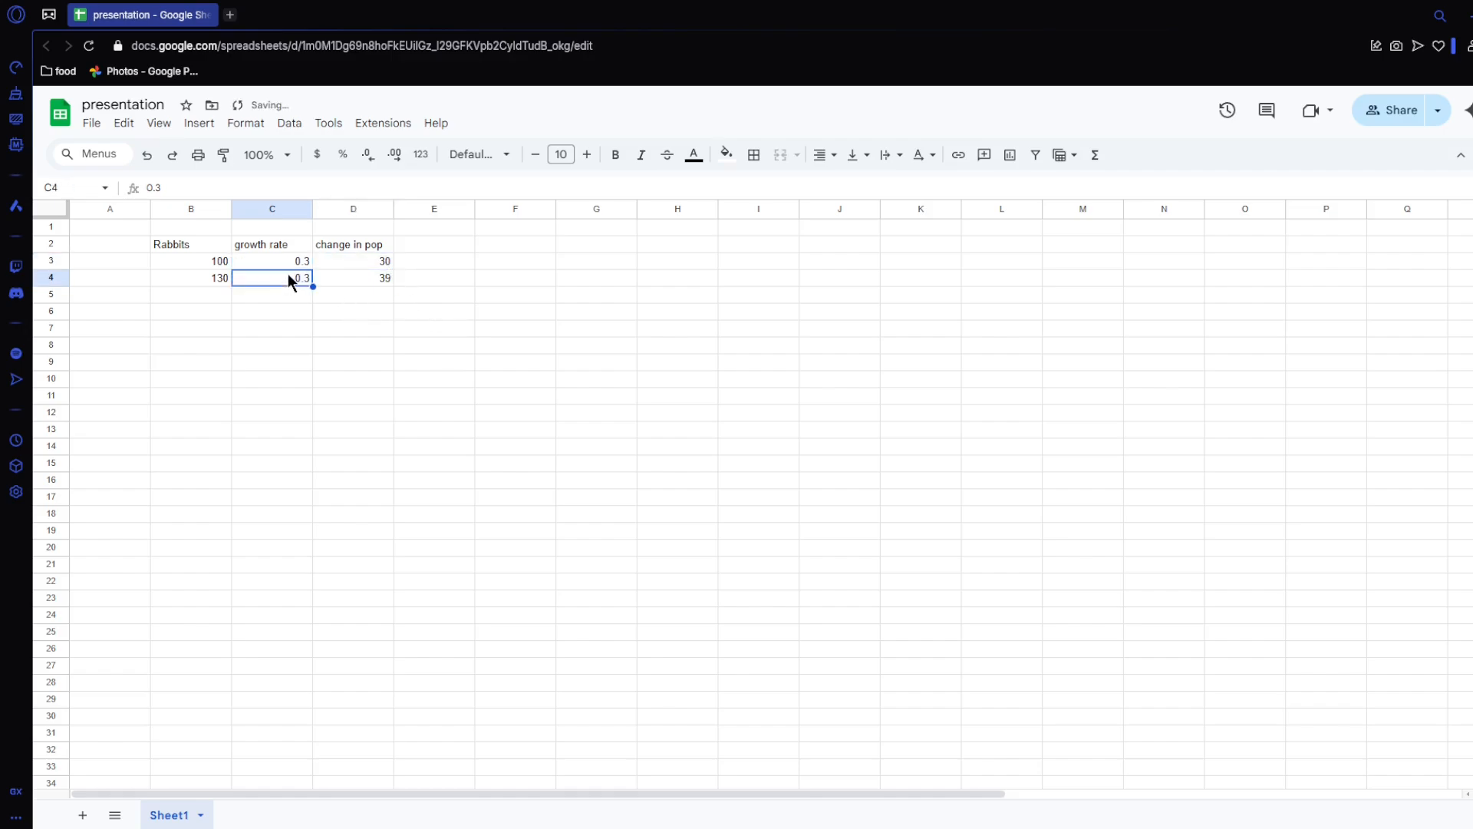
Step: Check the copied formula in D4, then fill B4:D4 down through row 32
left_click(293, 261)
left_click(294, 277)
left_click(368, 275)
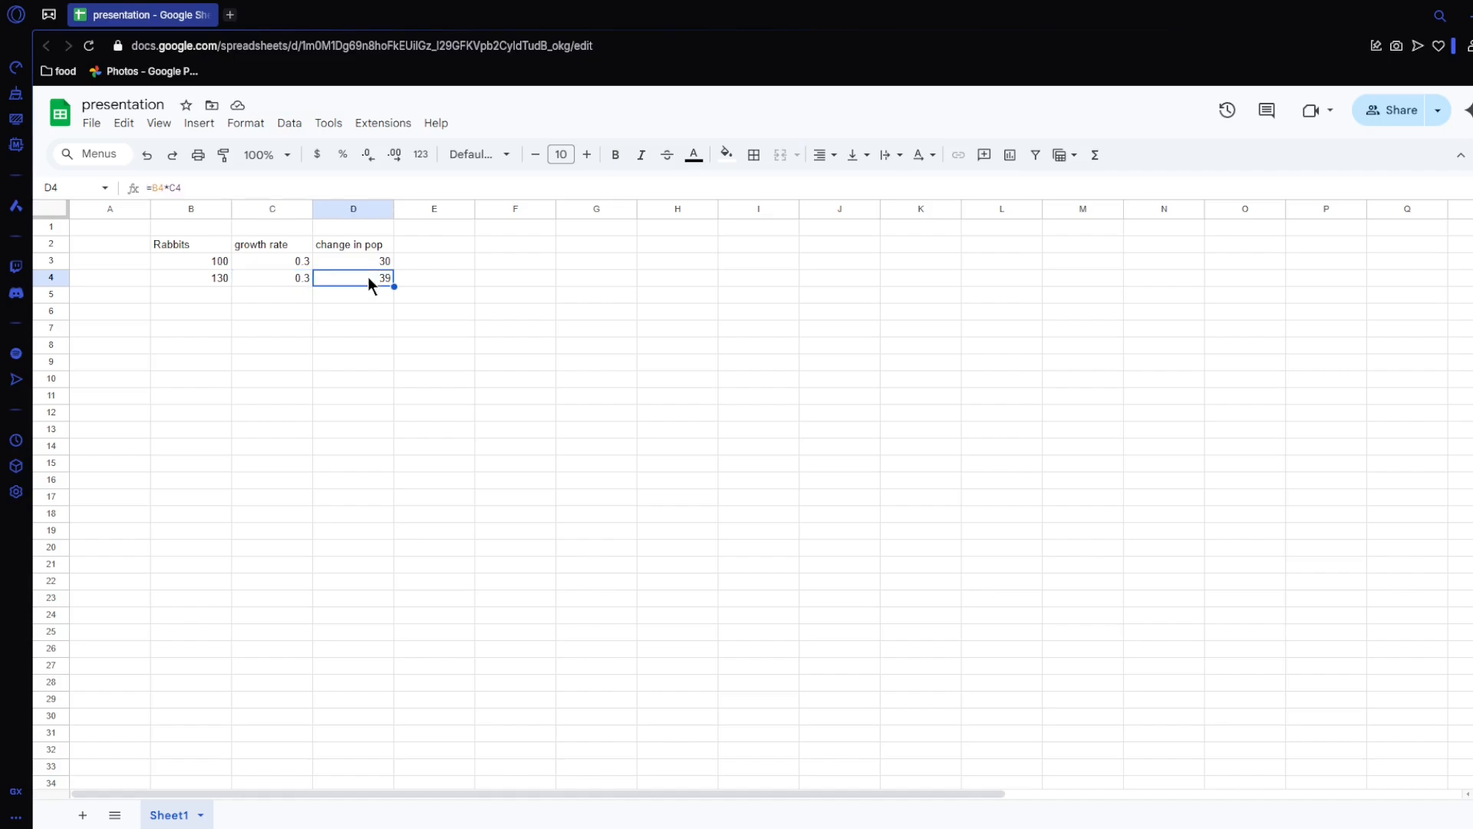
key("Return")
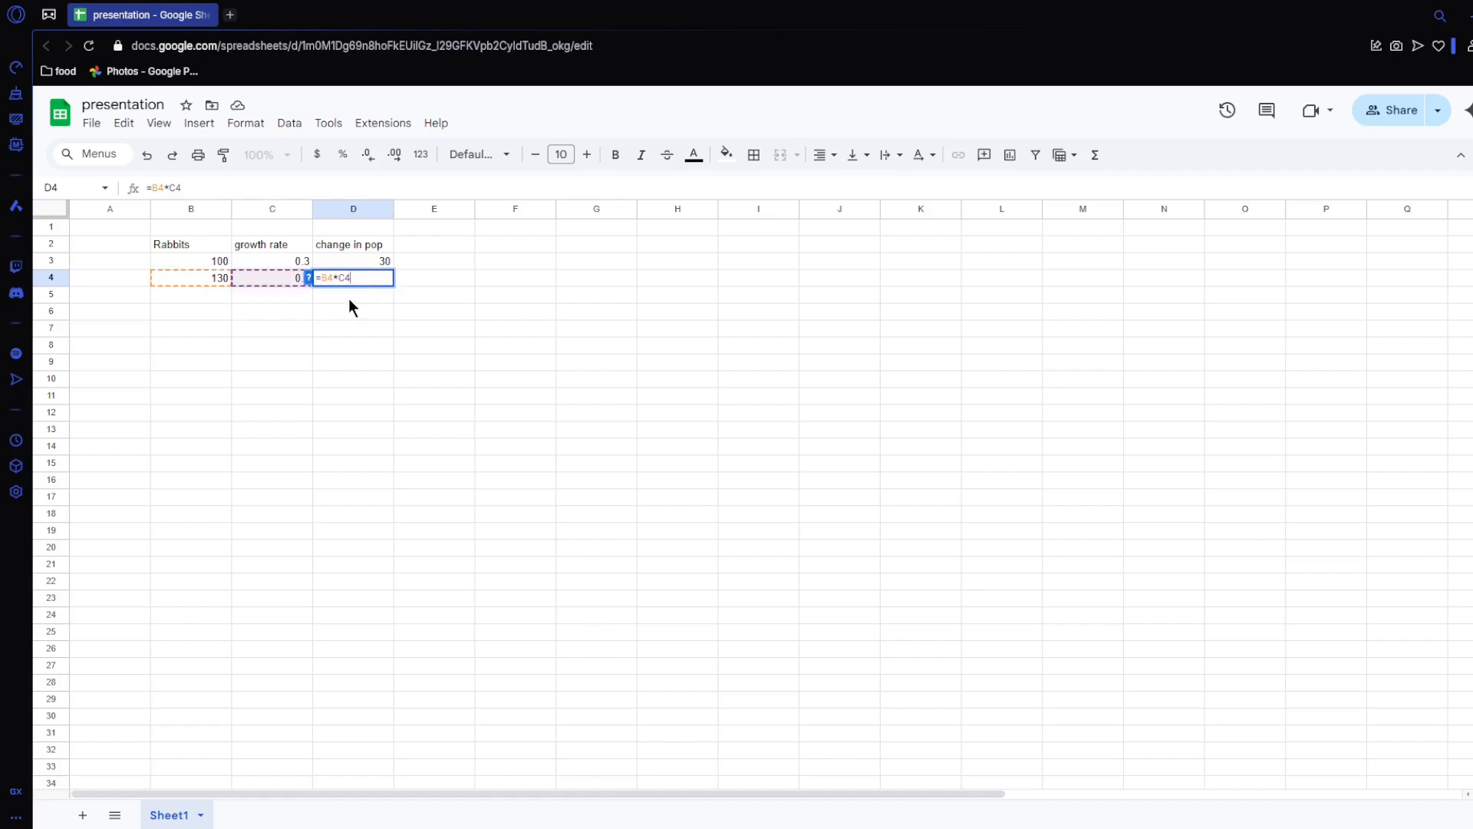
key("Return")
left_click(380, 277)
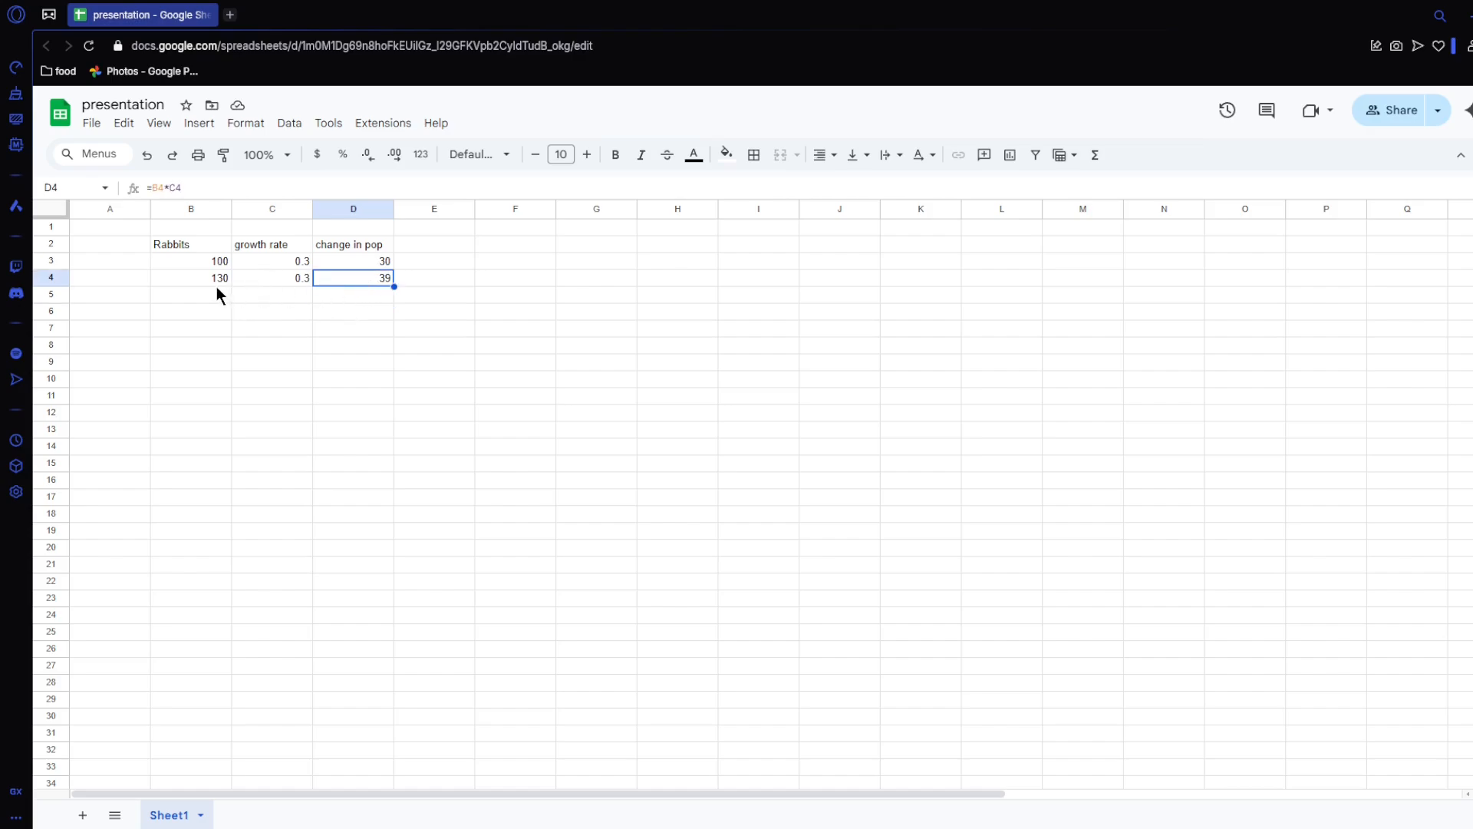
left_click(344, 258)
left_click_drag(194, 278, 361, 743)
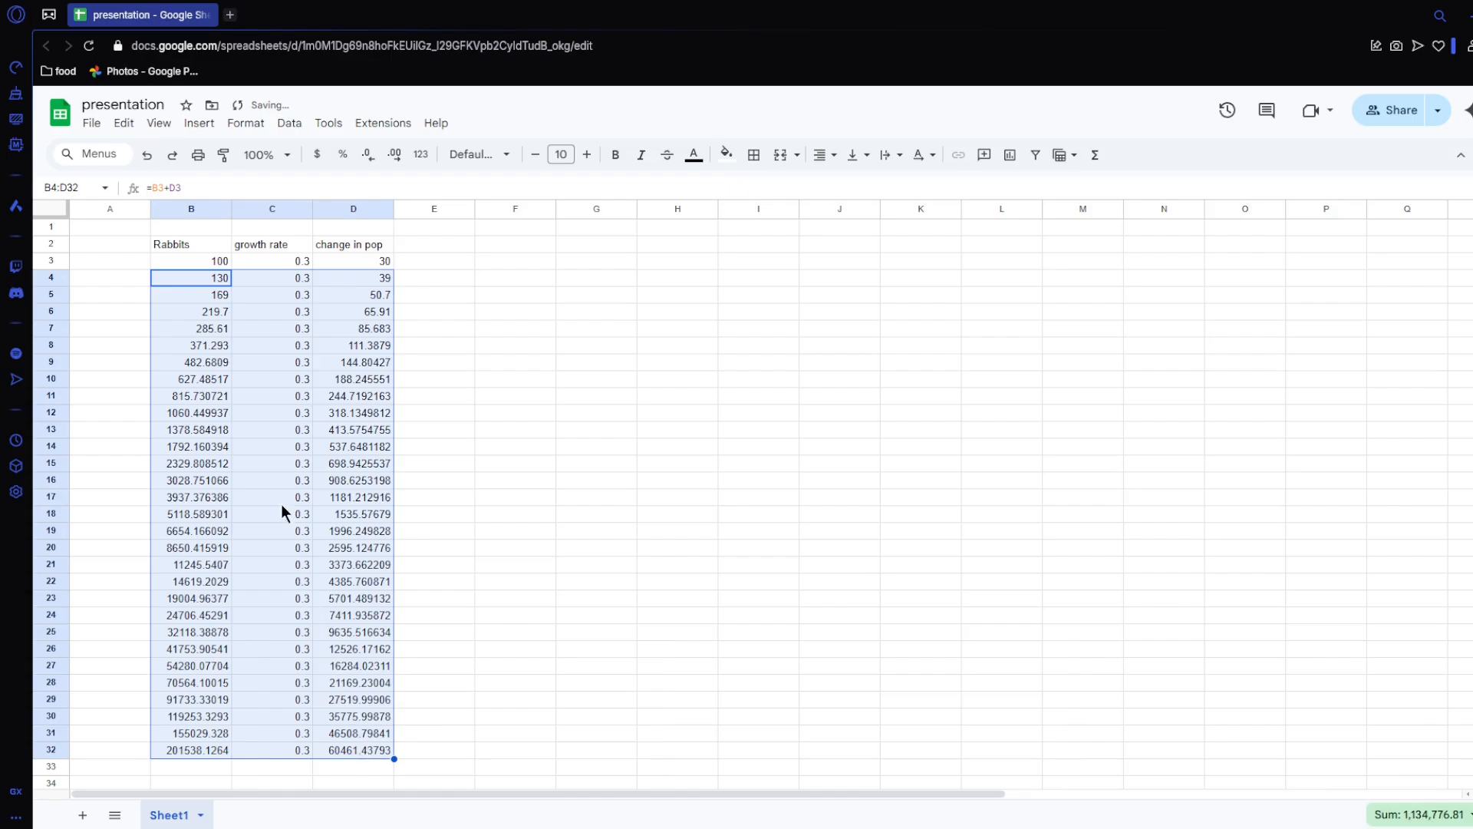
Step: Add a "time" header in A2 and number the rows below it from 1 to 30 in A3:A32
left_click(120, 247)
type("time")
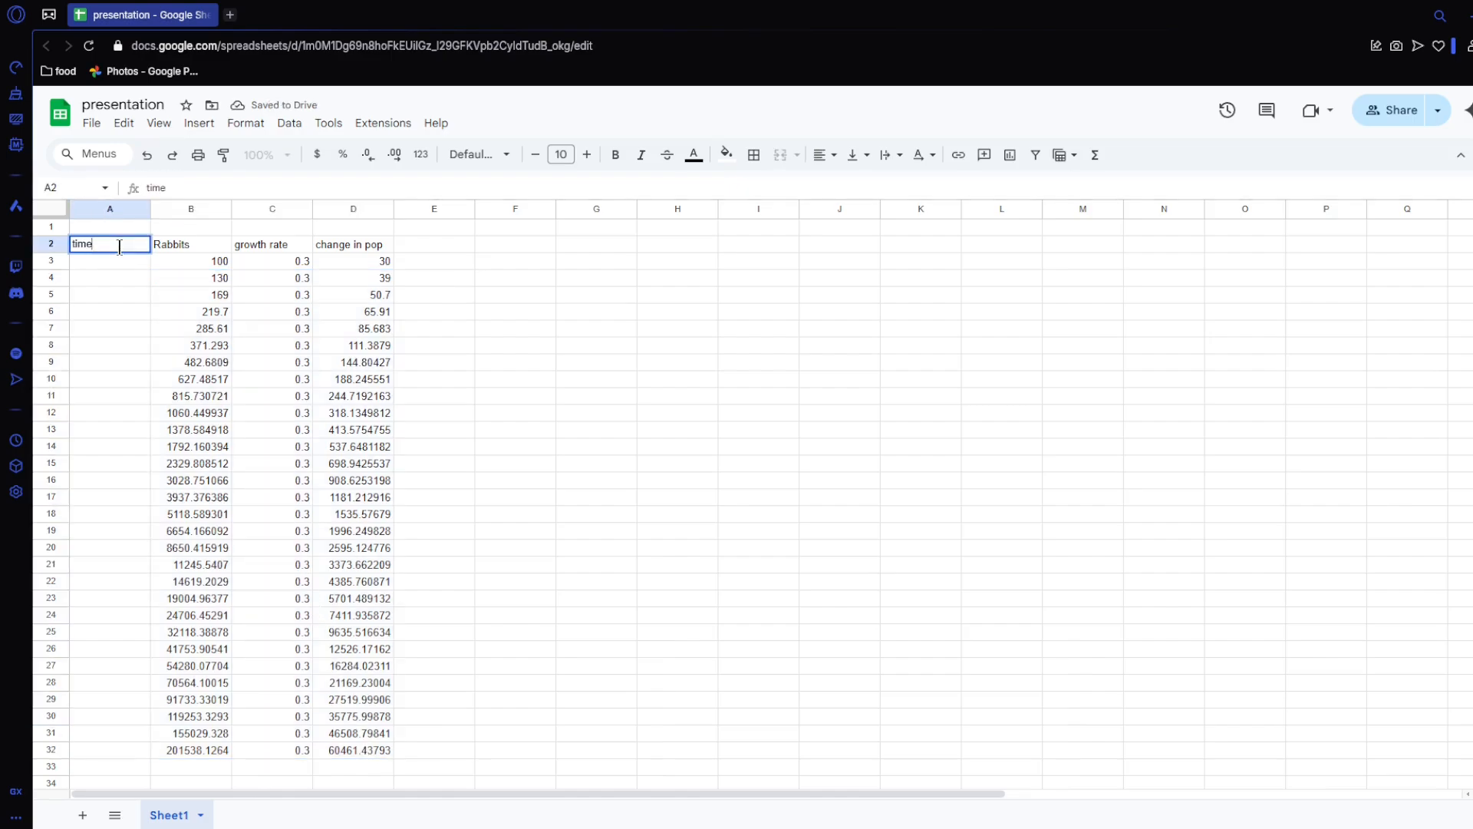
key("Return")
type("1")
key("Return")
type("2")
key("Return")
type("3")
key("Return")
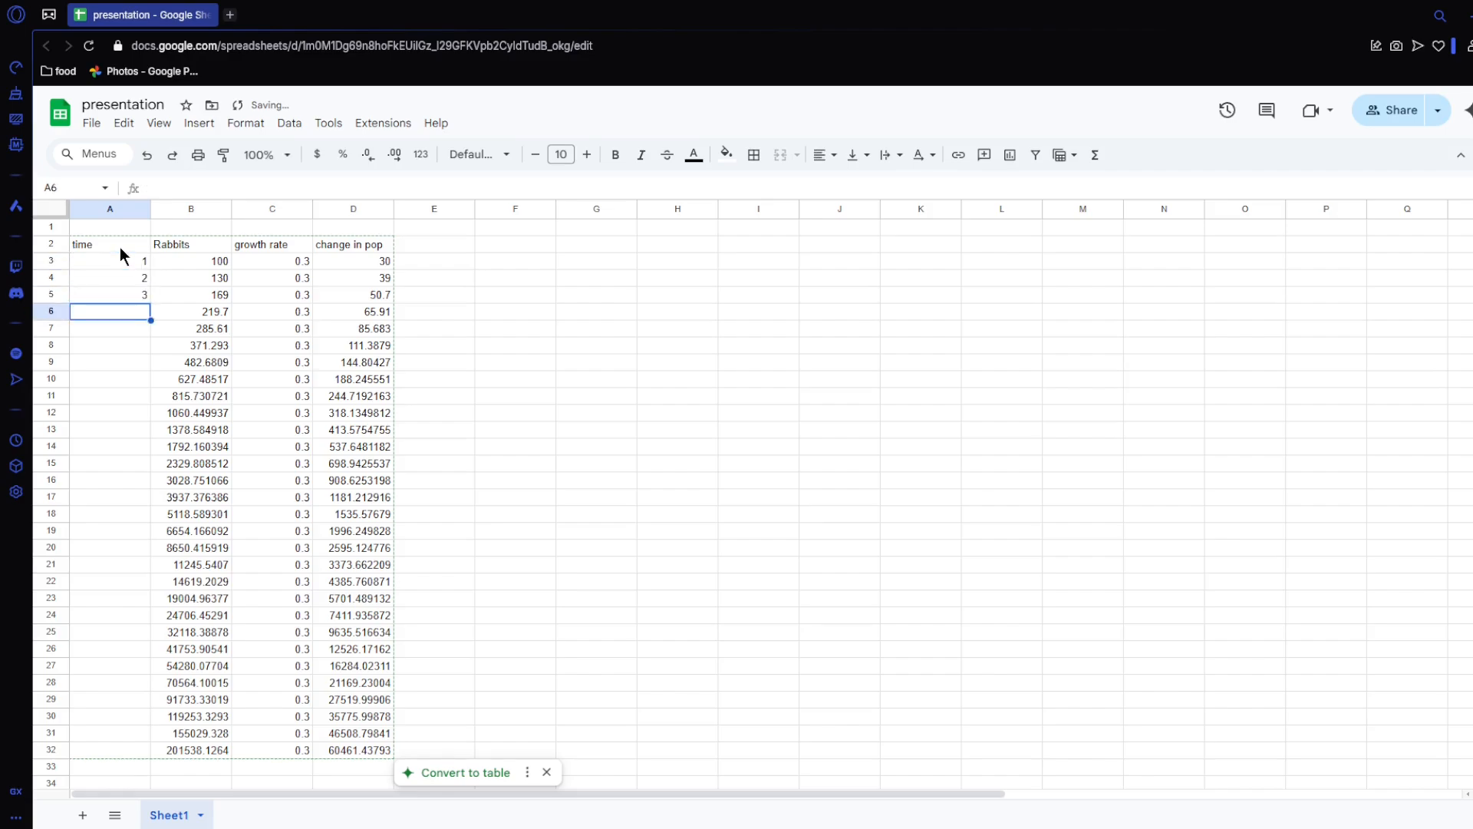
left_click_drag(121, 261, 123, 748)
left_click(517, 550)
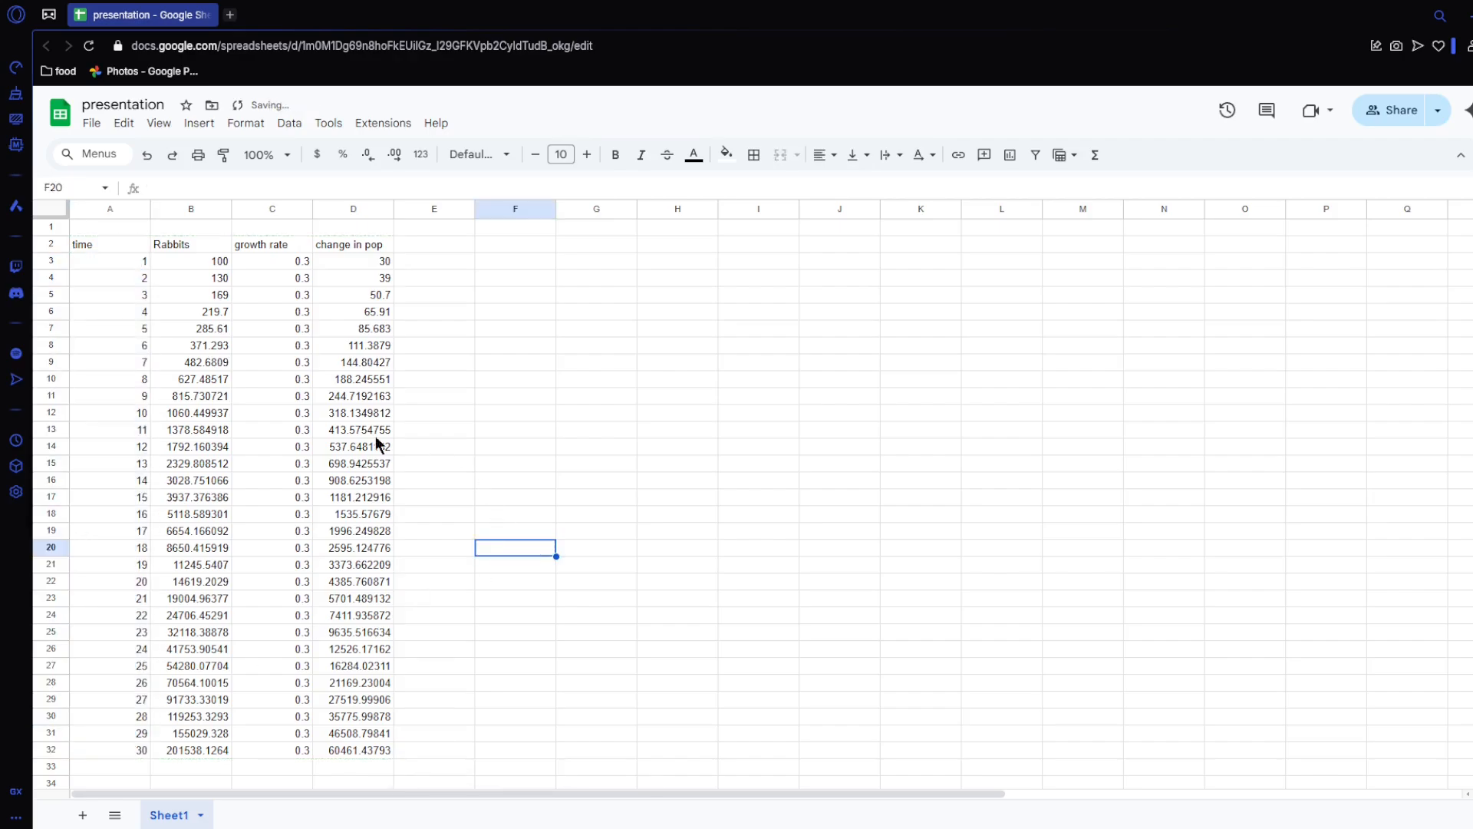
Step: Insert a chart from the time and Rabbits data in A2:B32
left_click(117, 245)
left_click_drag(158, 344, 198, 752)
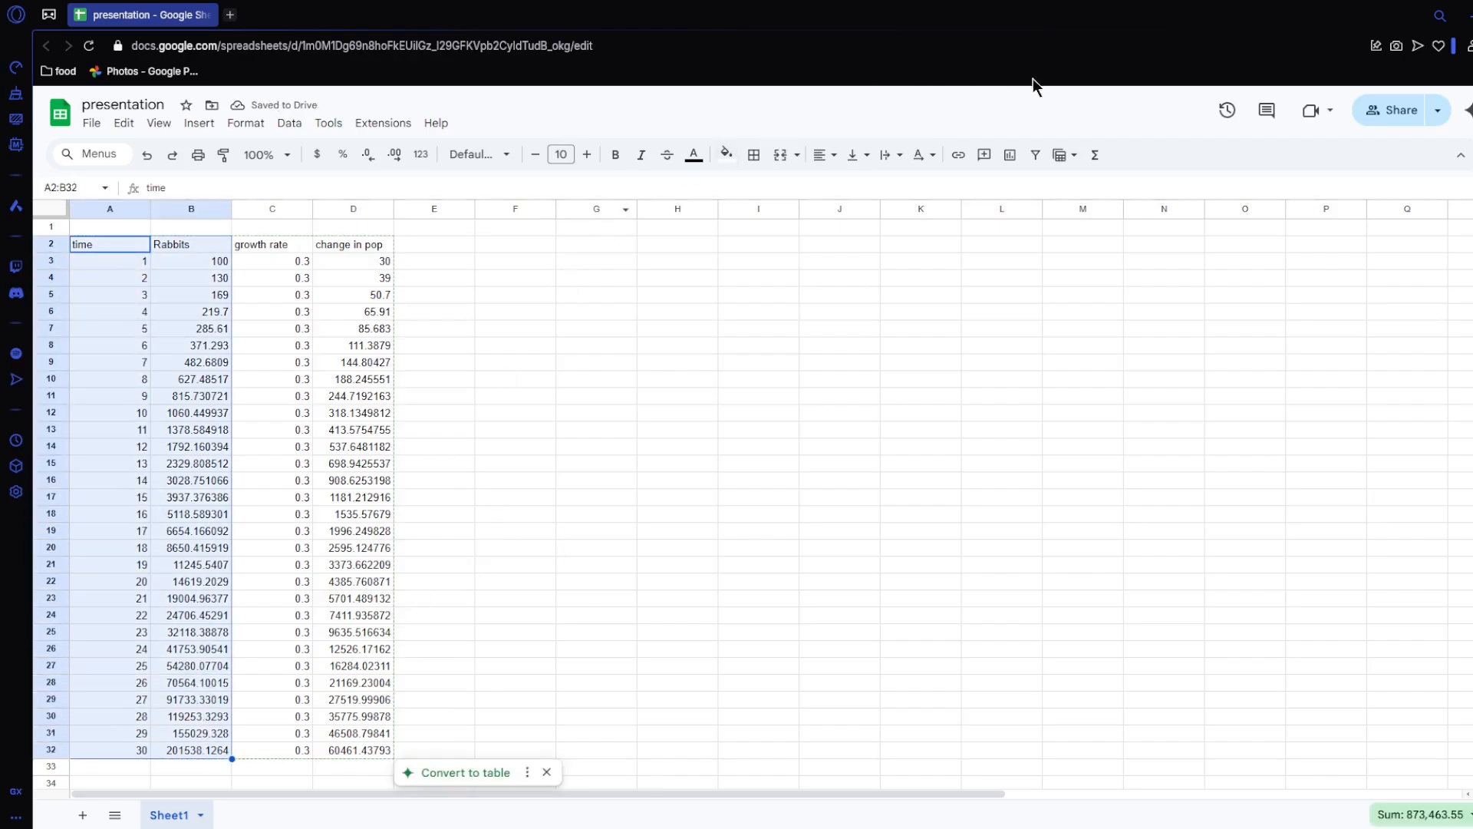
left_click(1004, 158)
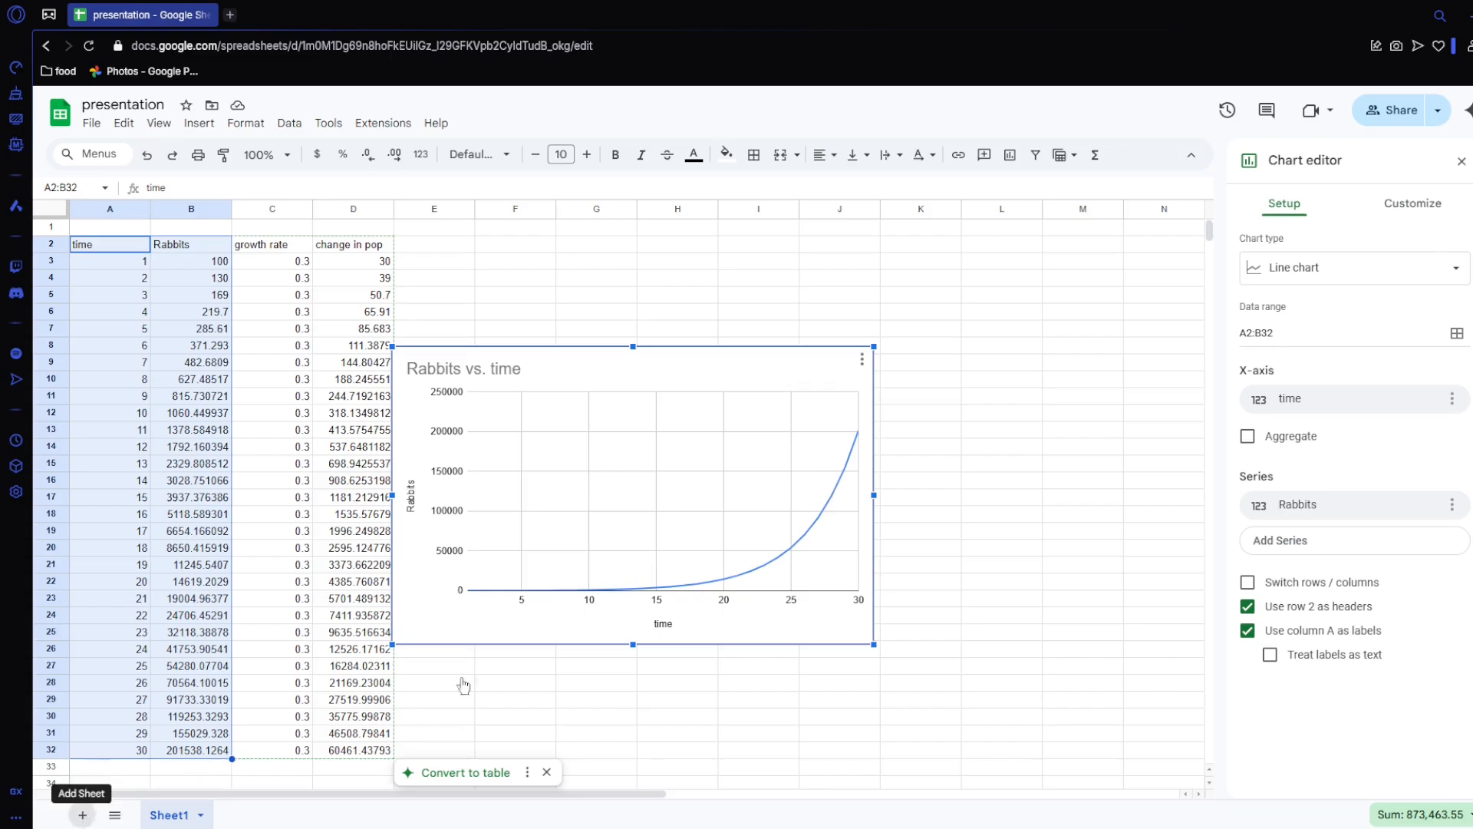
Step: Add a new sheet and copy the header row A2:D2 from Sheet1 into its row 2, starting at A2
left_click(82, 815)
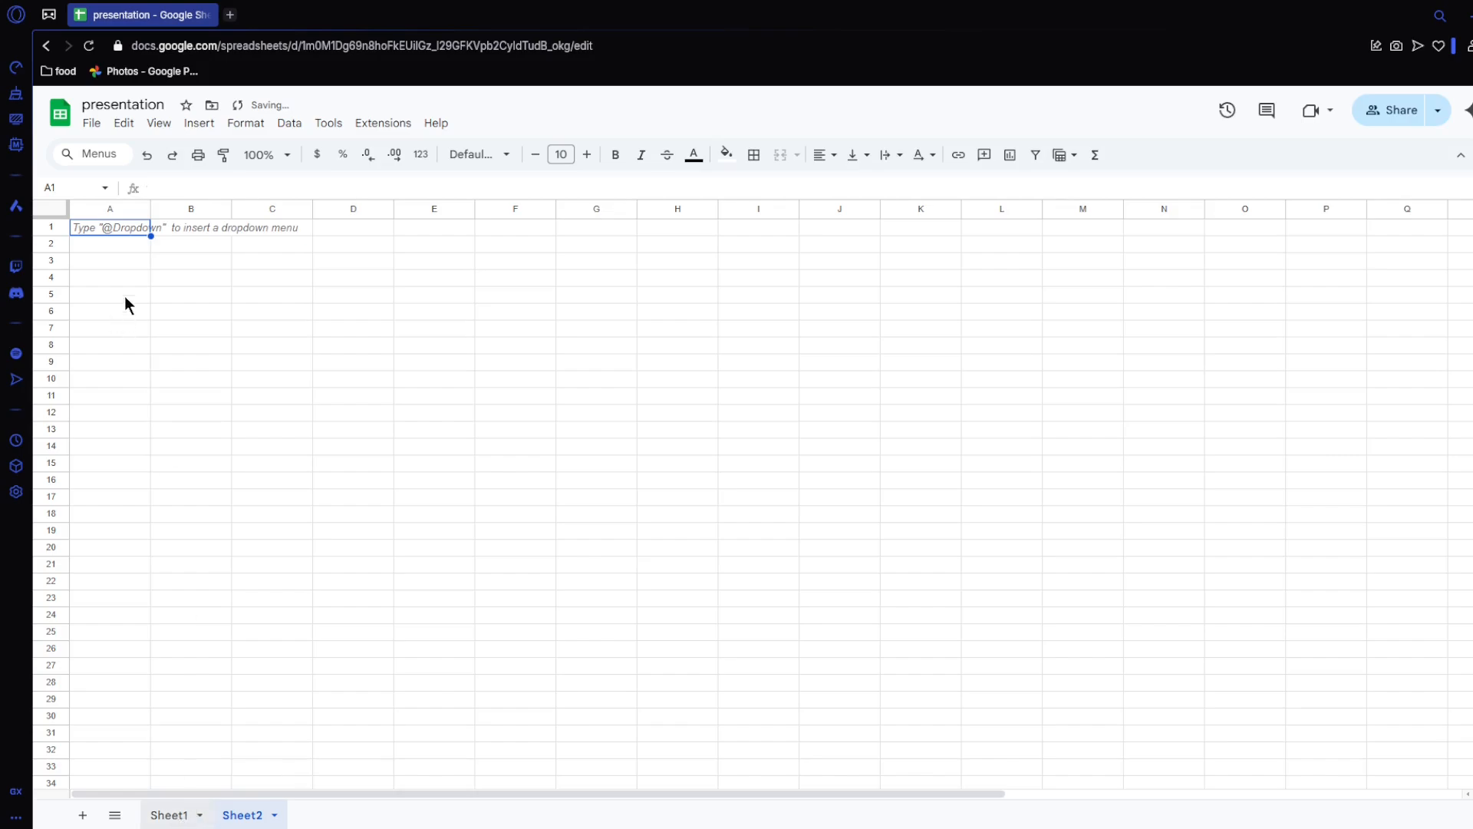
key("ctrl+shift+Page_Up")
left_click_drag(100, 245, 333, 257)
key("ctrl+c")
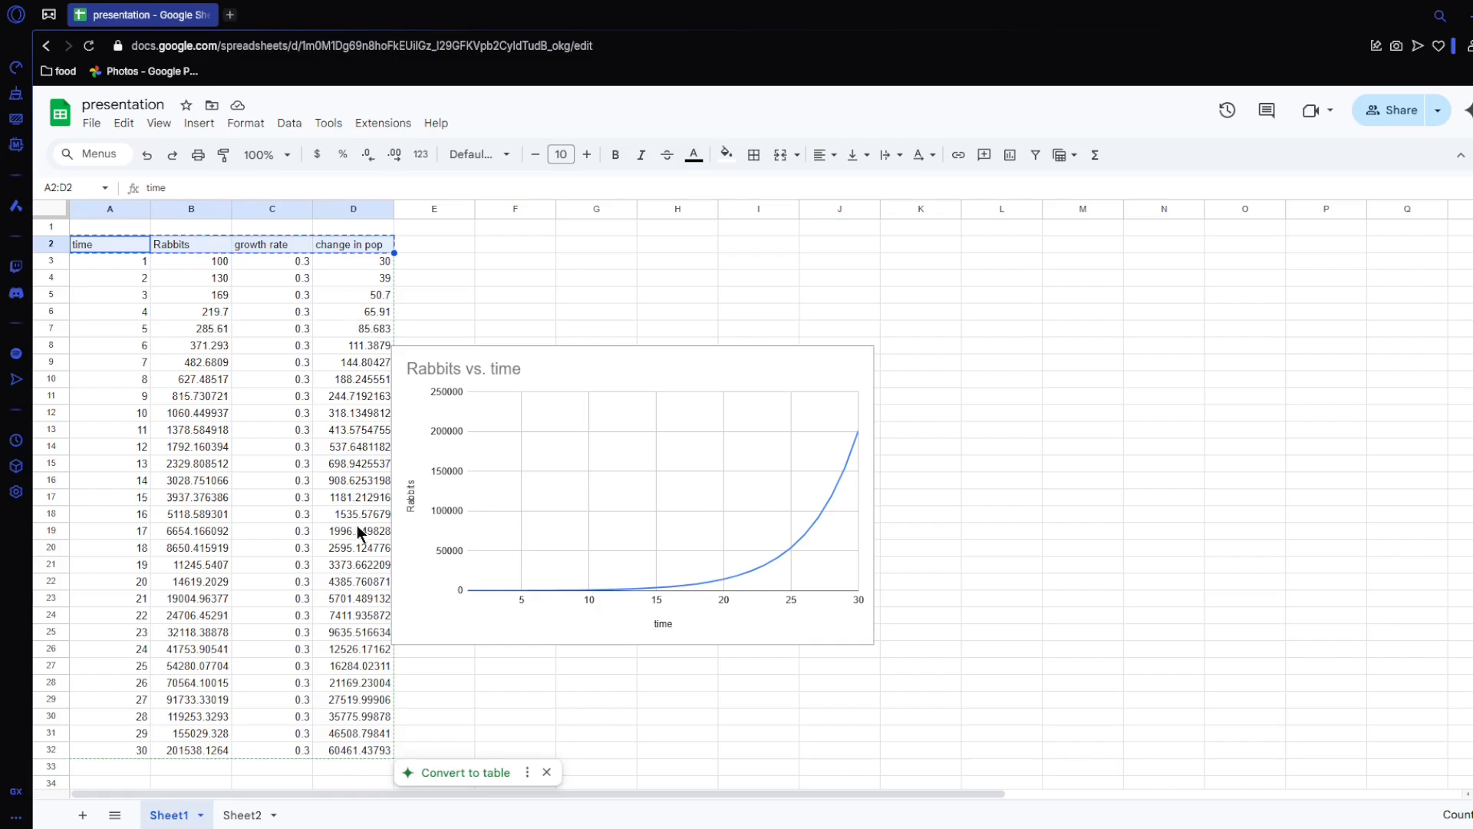
key("ctrl+shift+Page_Down")
left_click(107, 241)
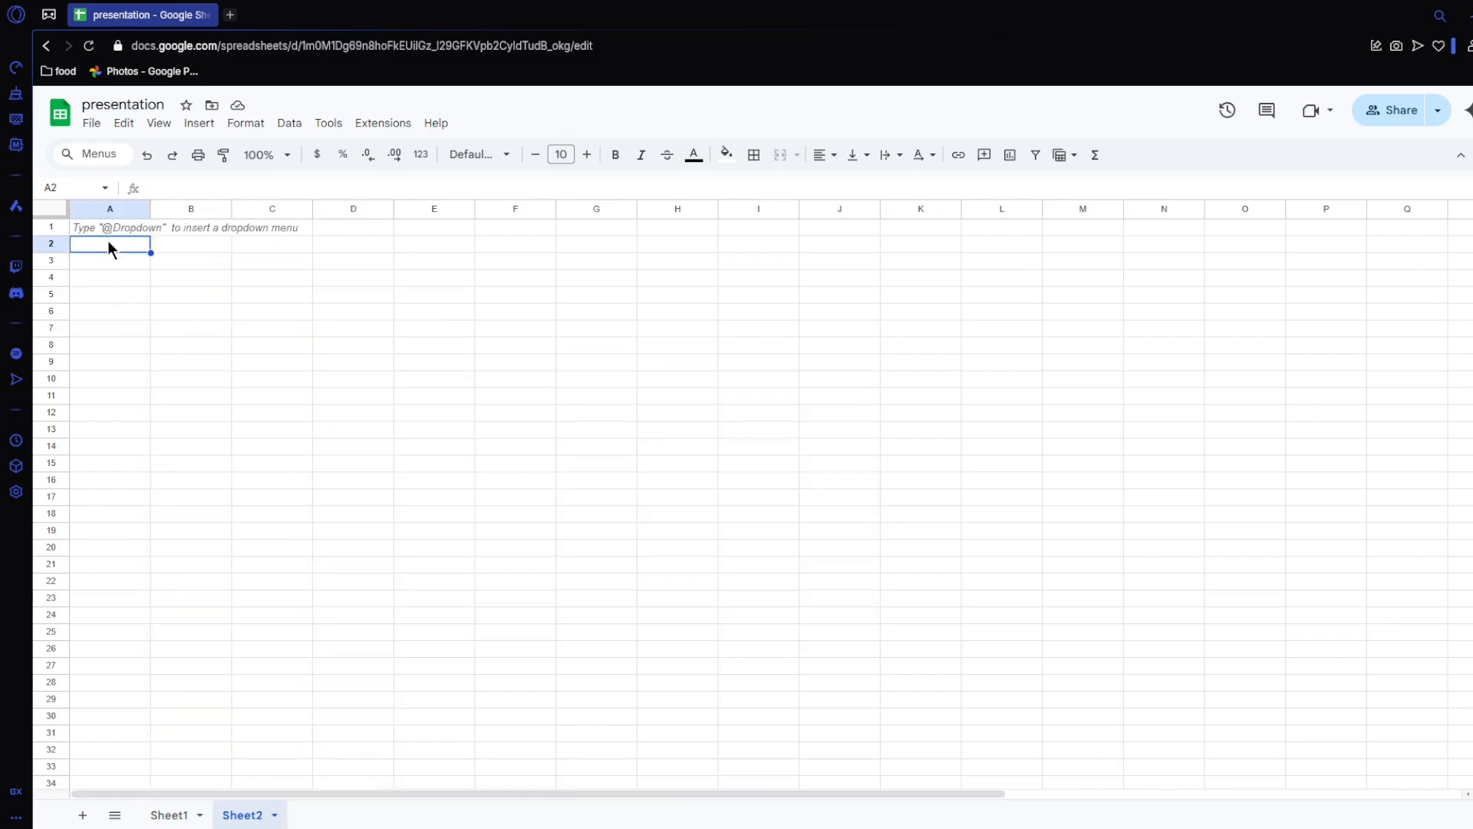
key("ctrl+v")
Step: Insert a column before "change in pop" on Sheet2 and label it "carry cap" in D2
left_click(281, 261)
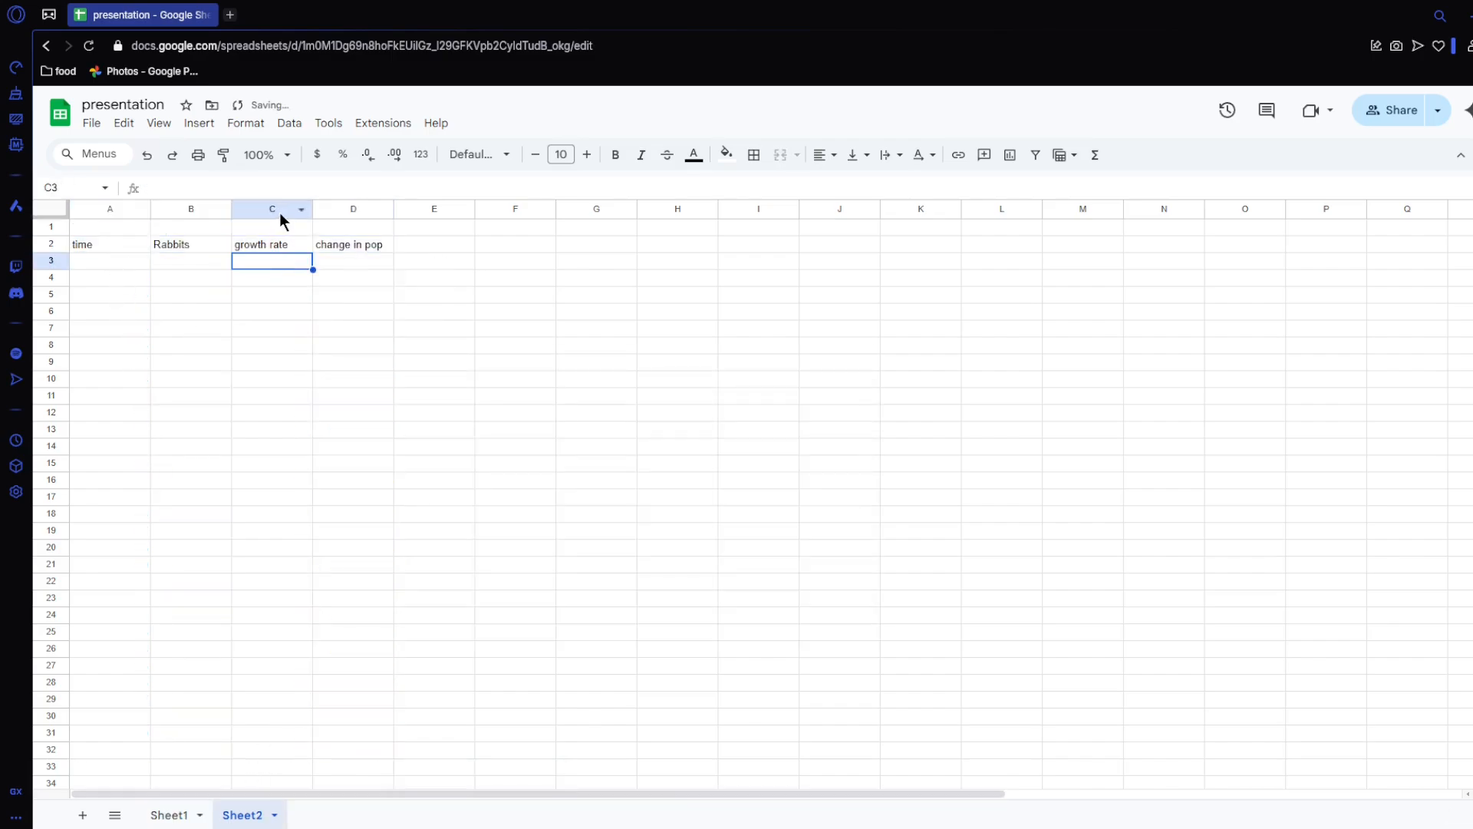
right_click(339, 208)
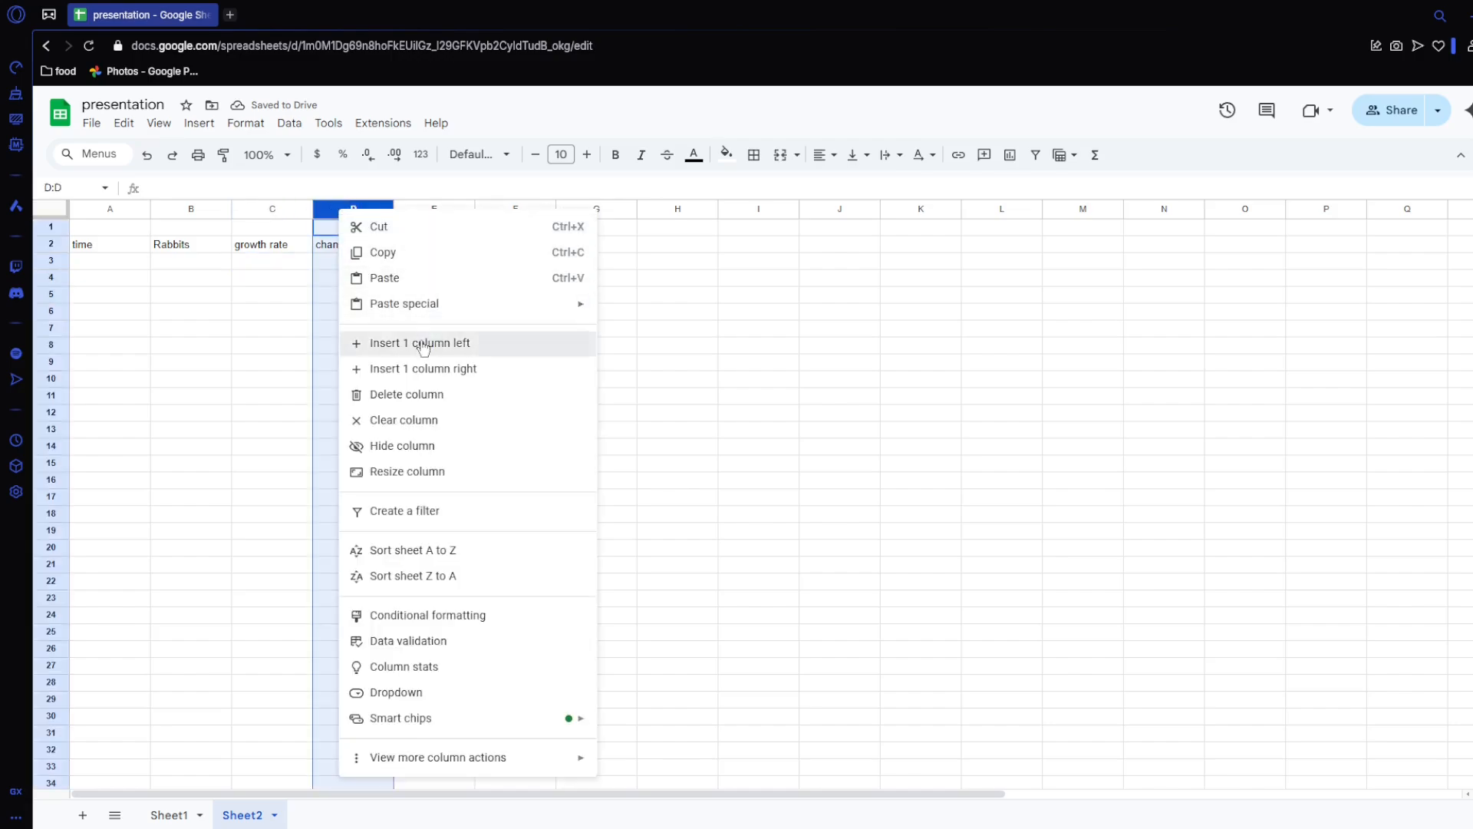
left_click(422, 343)
left_click(338, 246)
type("carryy cap")
key("Return")
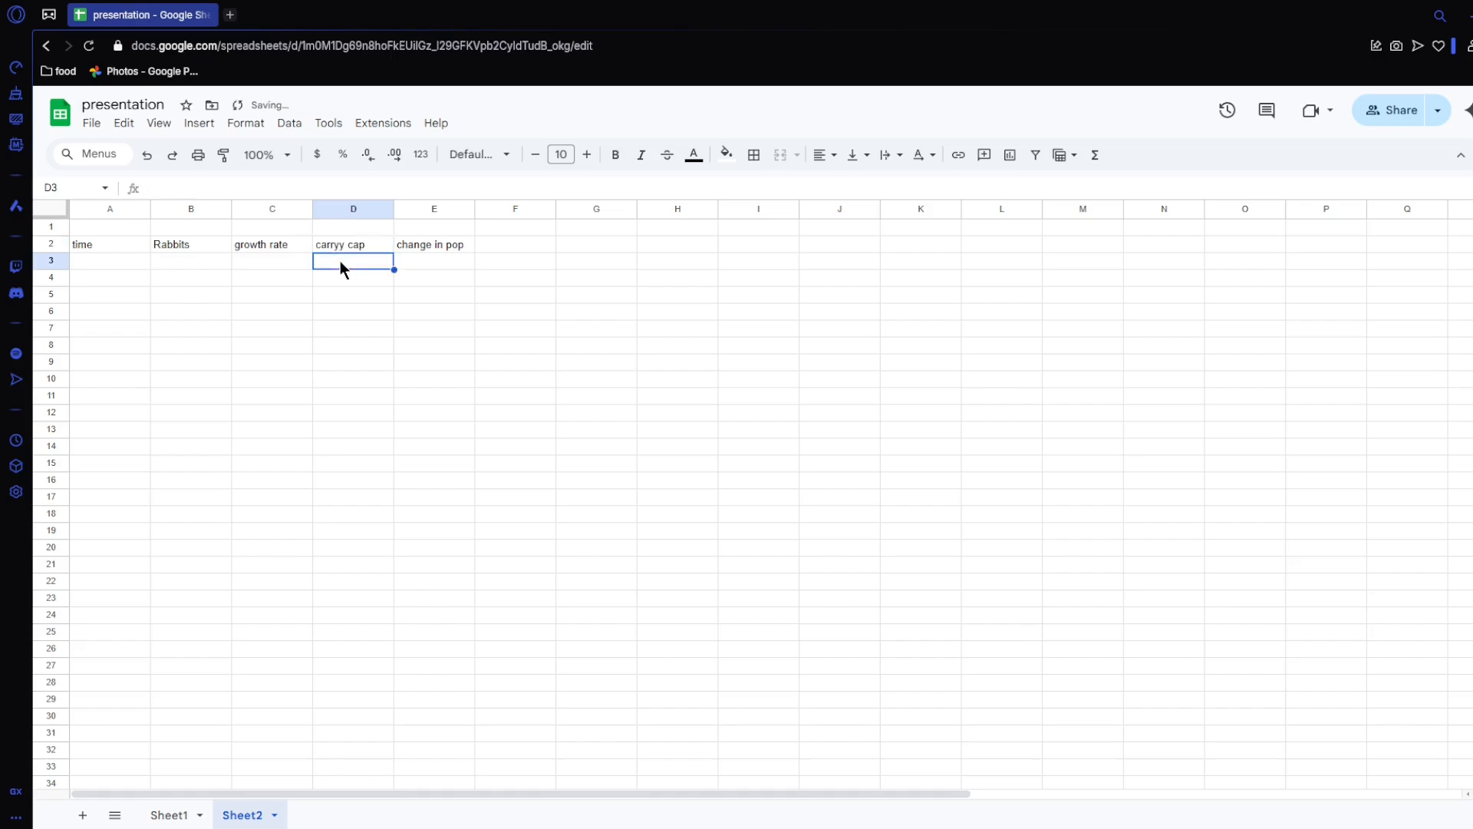
left_click(342, 251)
double_click(343, 246)
key("BackSpace")
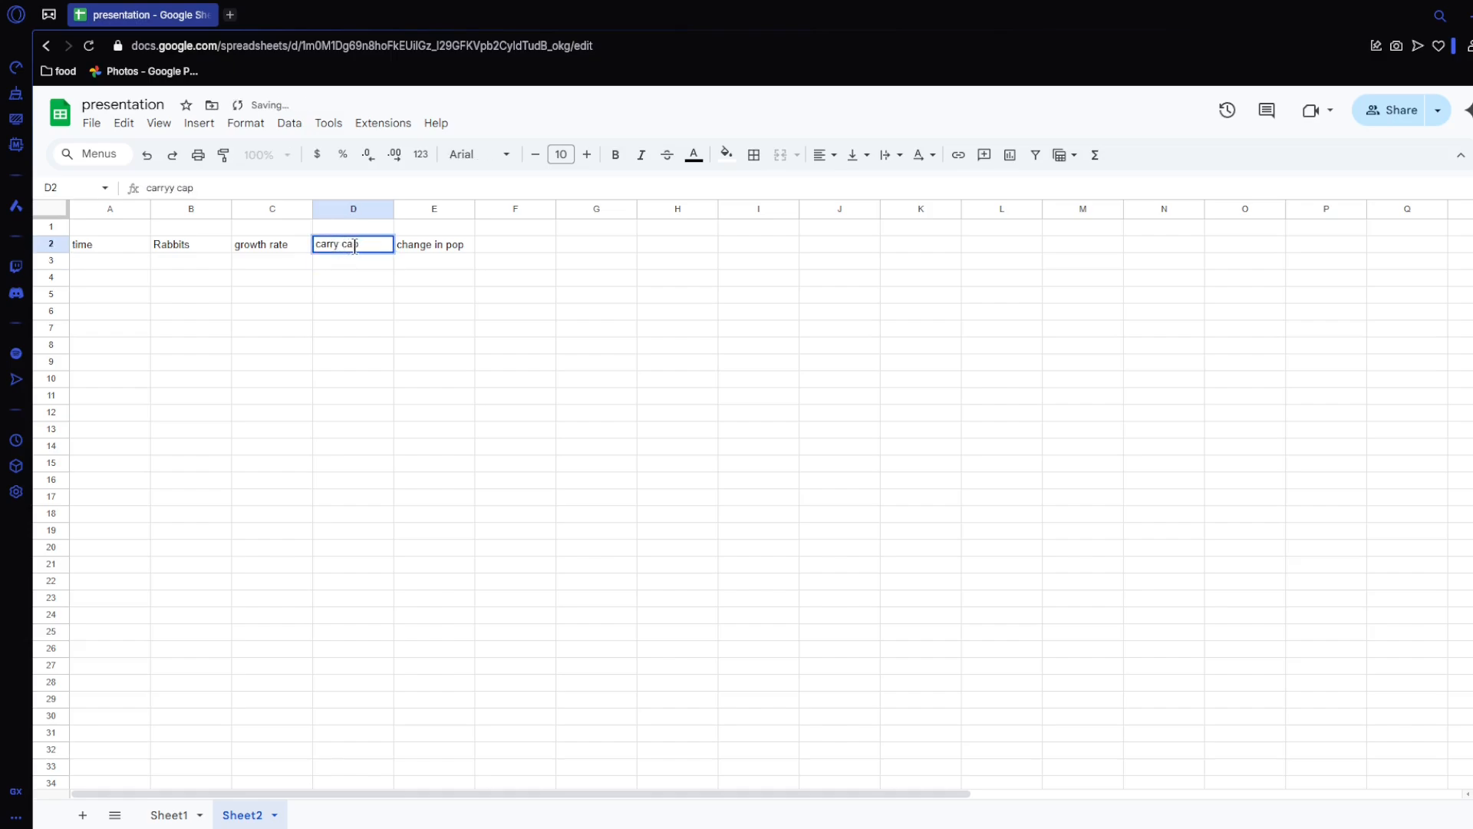
left_click(362, 281)
Step: Add a "modifiers" heading above growth rate and carry cap, merged and centered across C1:D1
left_click(280, 232)
type("modifiers")
key("Return")
left_click(279, 232)
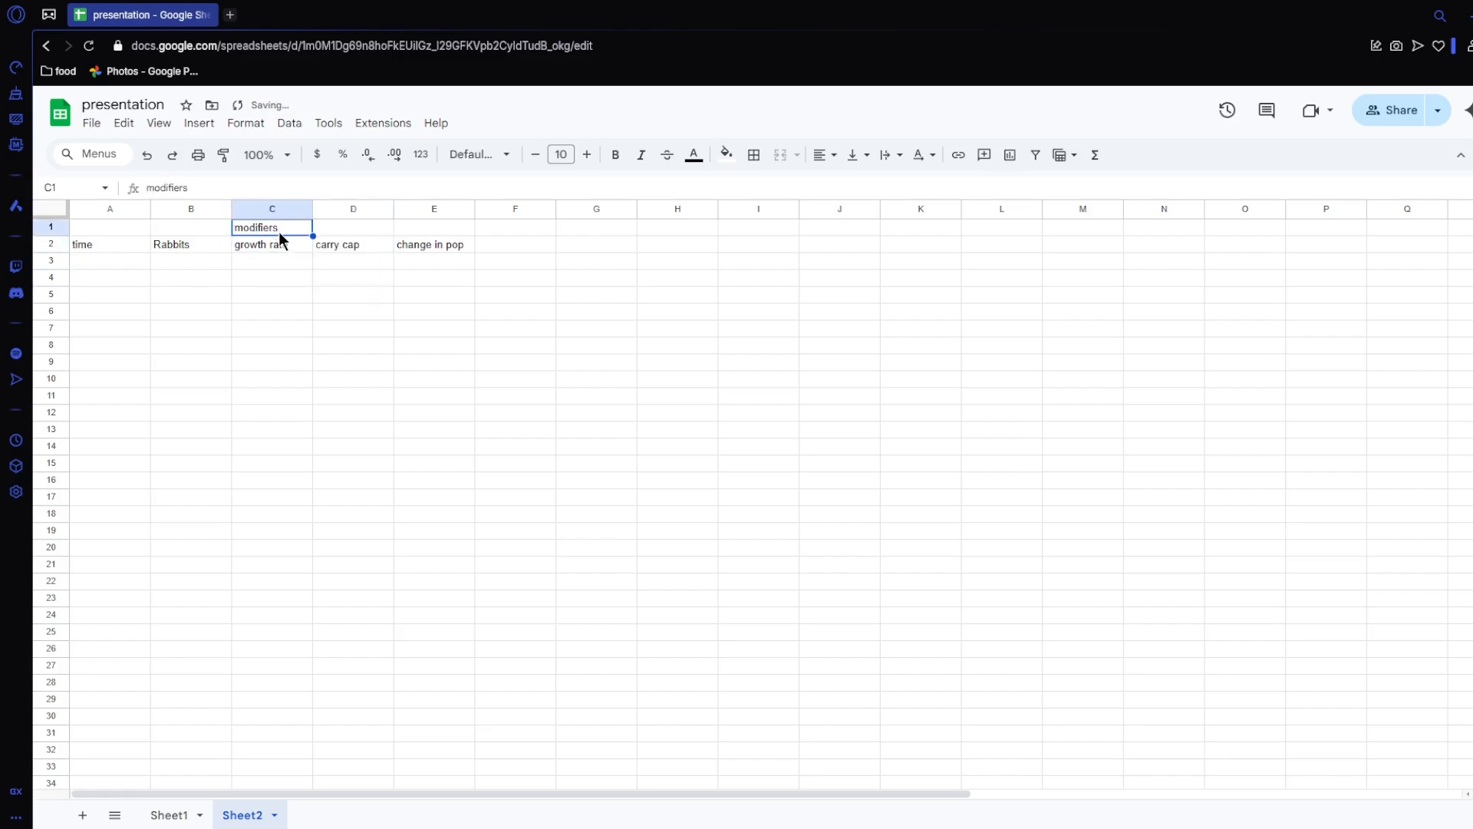
left_click_drag(321, 235, 326, 230)
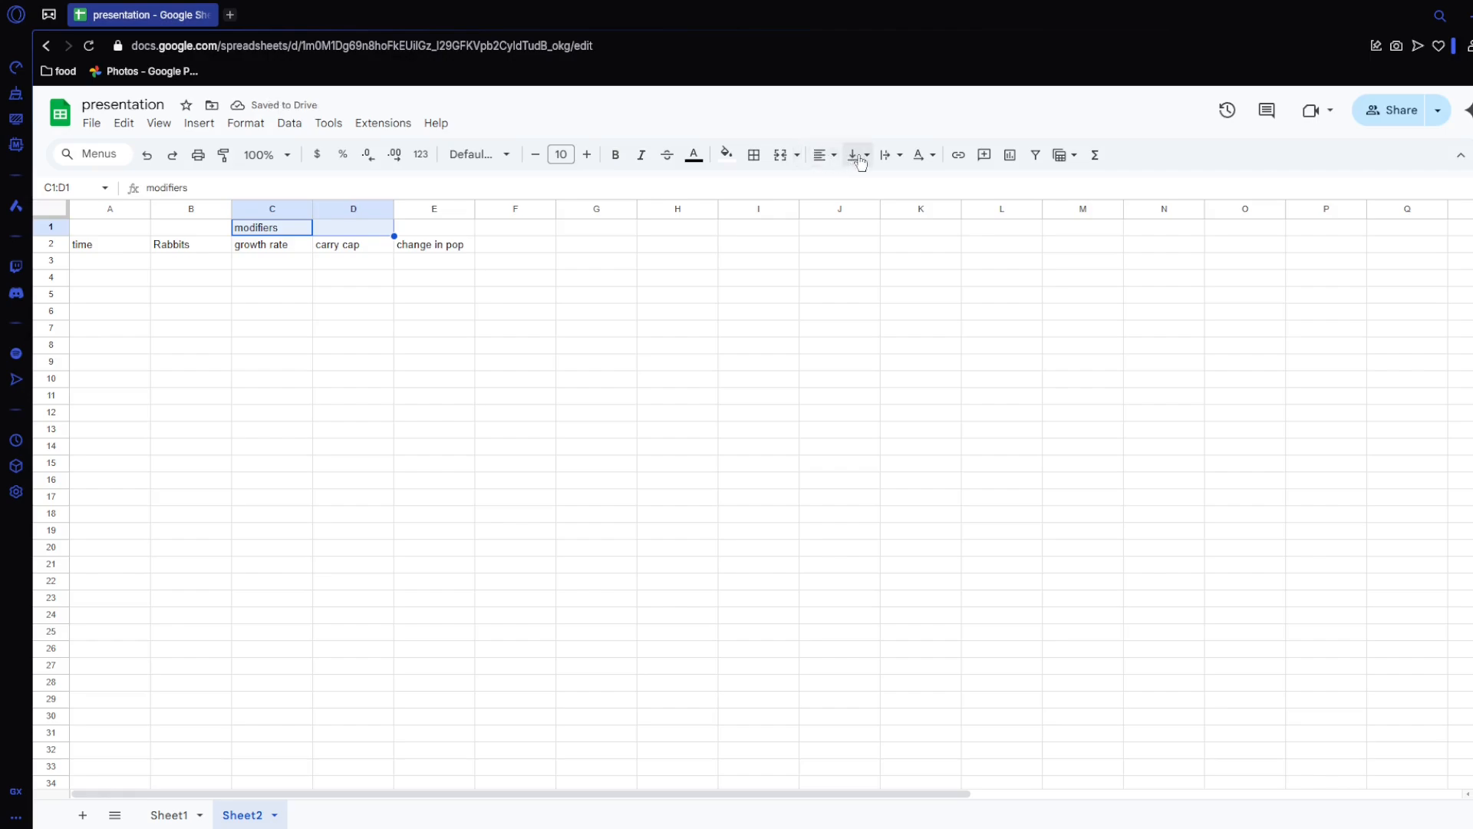
left_click(778, 156)
left_click(825, 155)
left_click(847, 184)
left_click(366, 283)
left_click(284, 264)
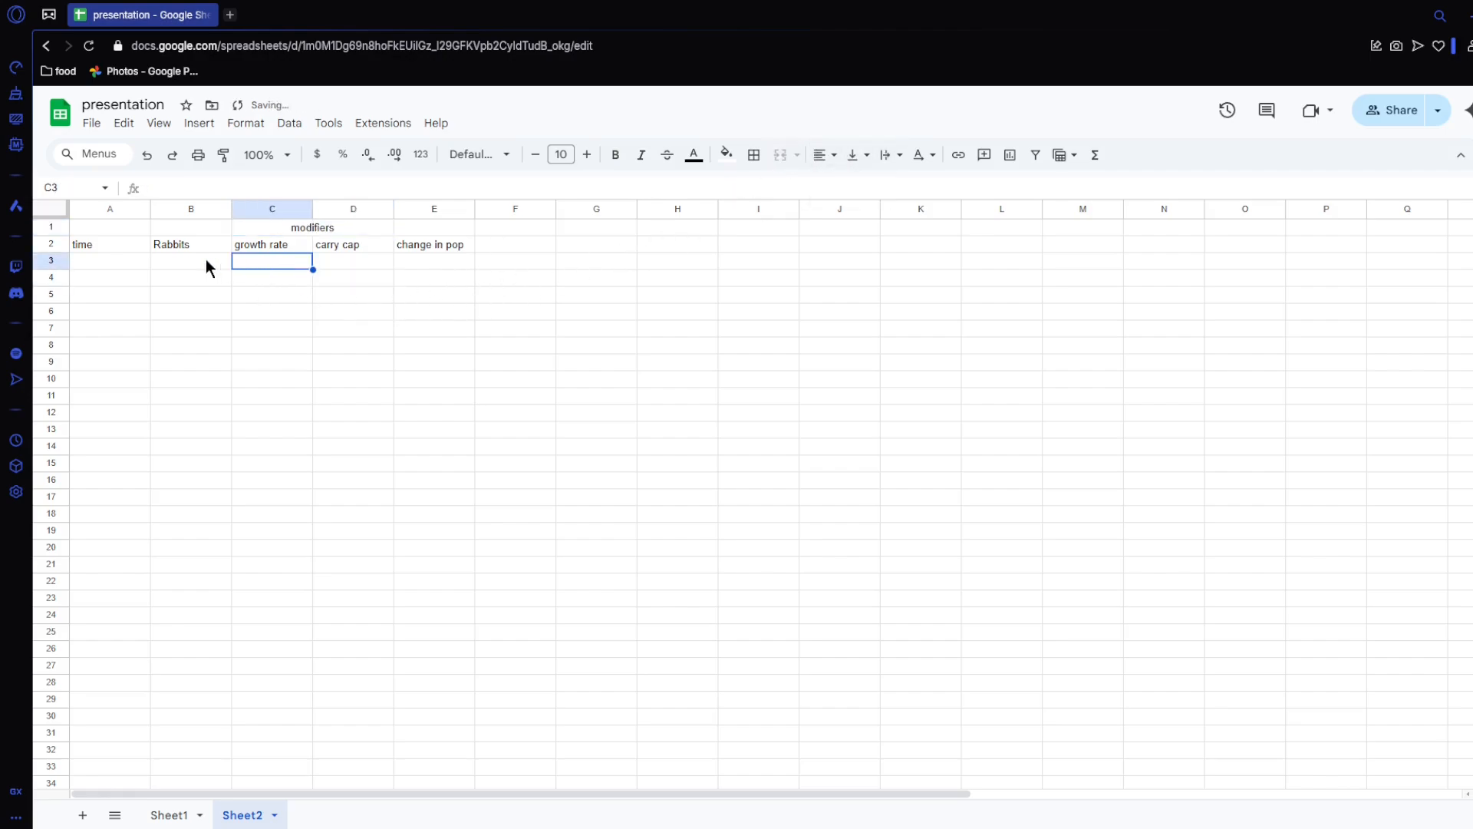
left_click(187, 260)
left_click_drag(274, 261, 350, 261)
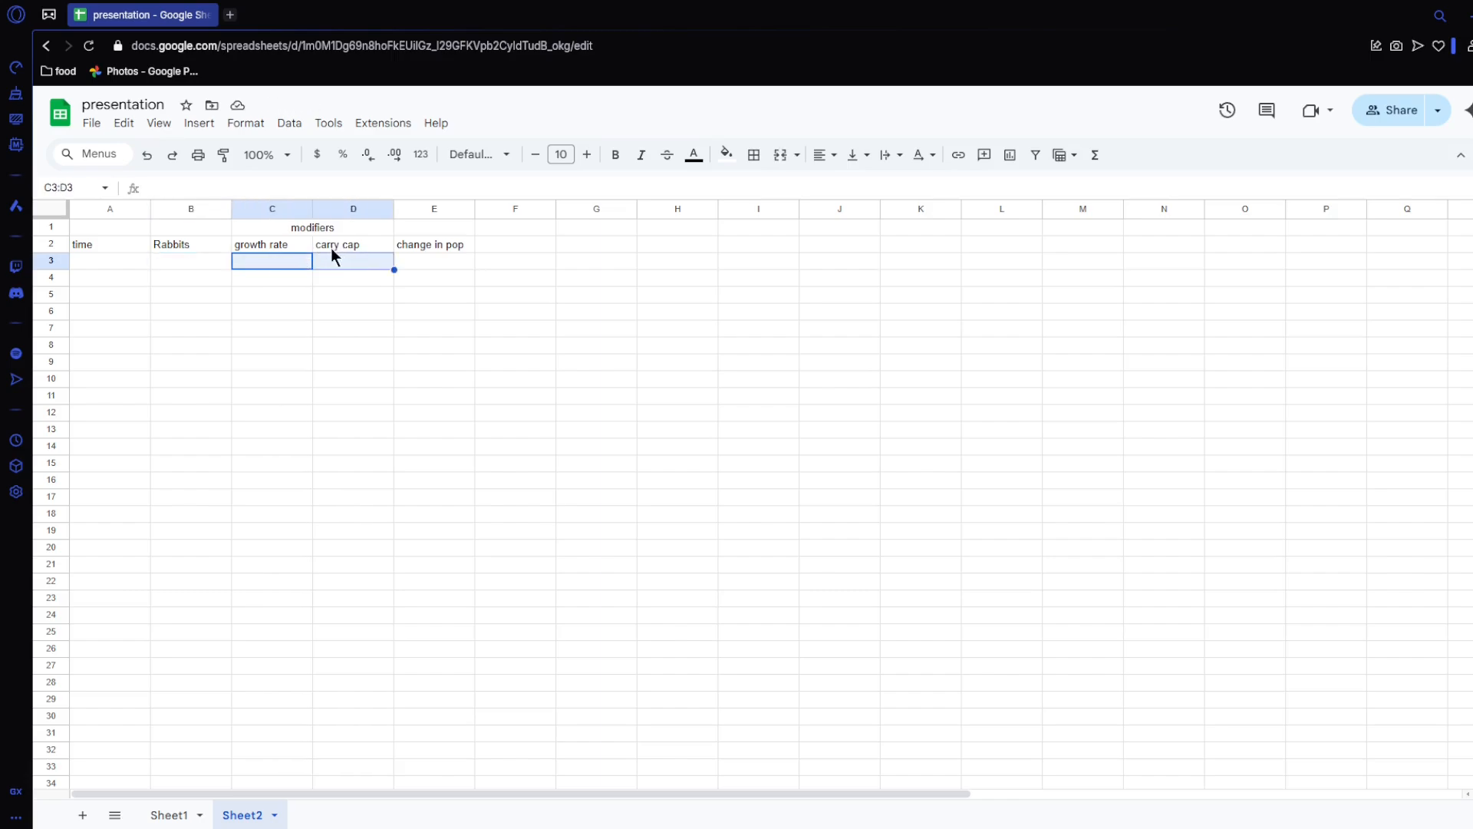
left_click(332, 262)
left_click(275, 264)
left_click(329, 259)
left_click(275, 261)
left_click(220, 261)
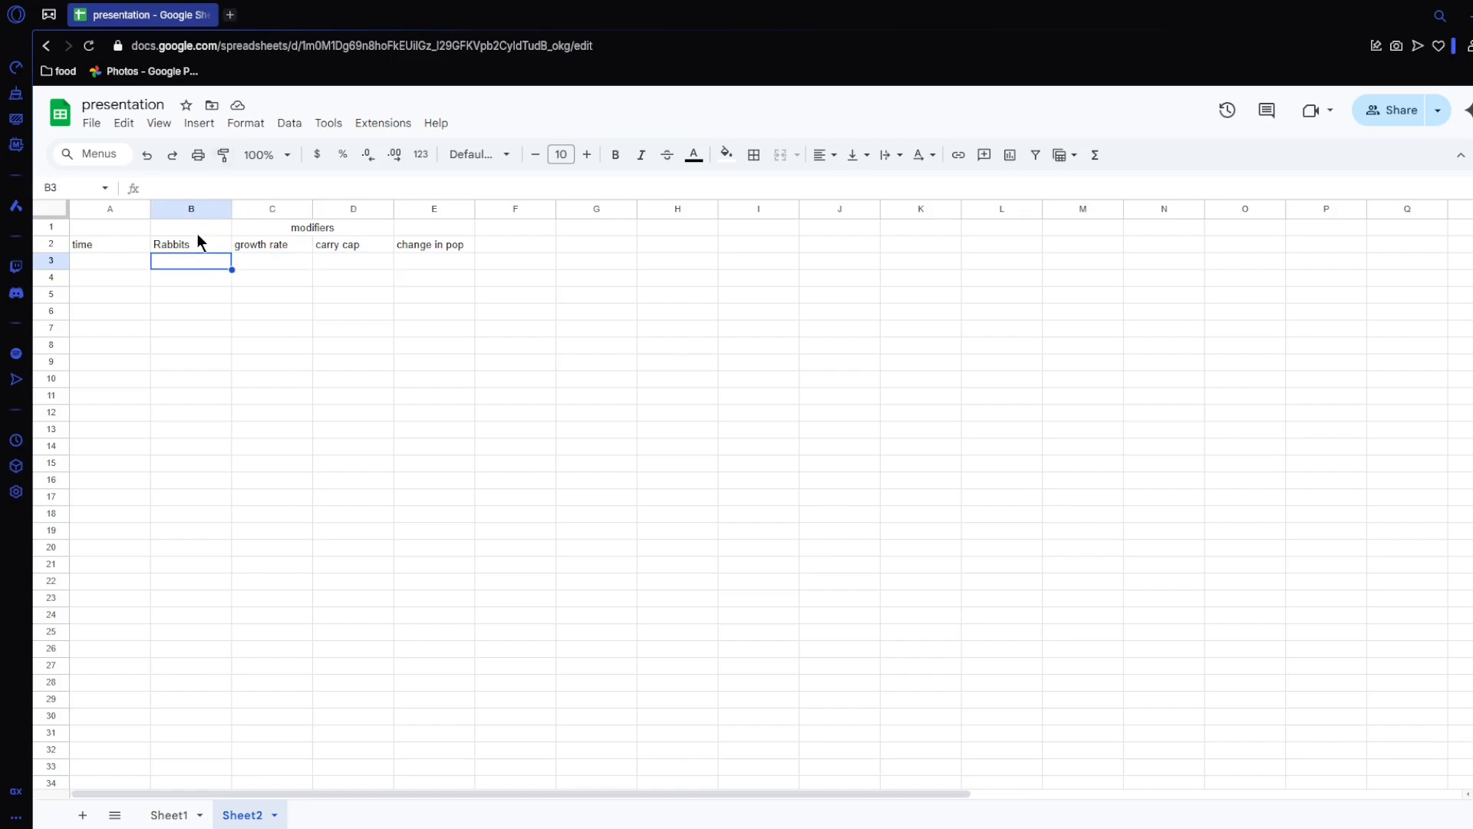
Step: Enter a starting Rabbits value of 100 in B3 and a growth rate of 0.3 in C3
type("100")
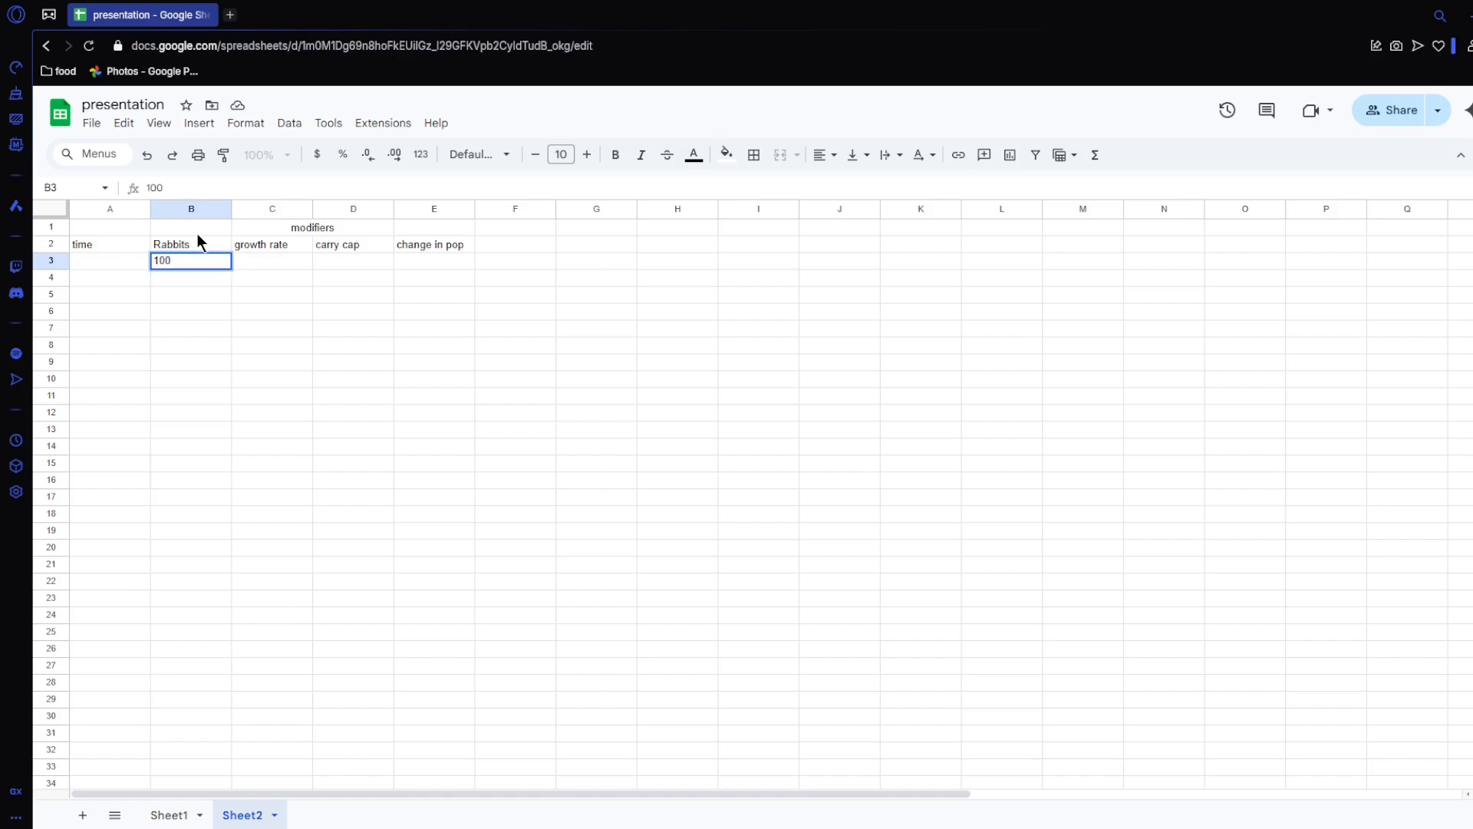
key("Tab")
type("0.3")
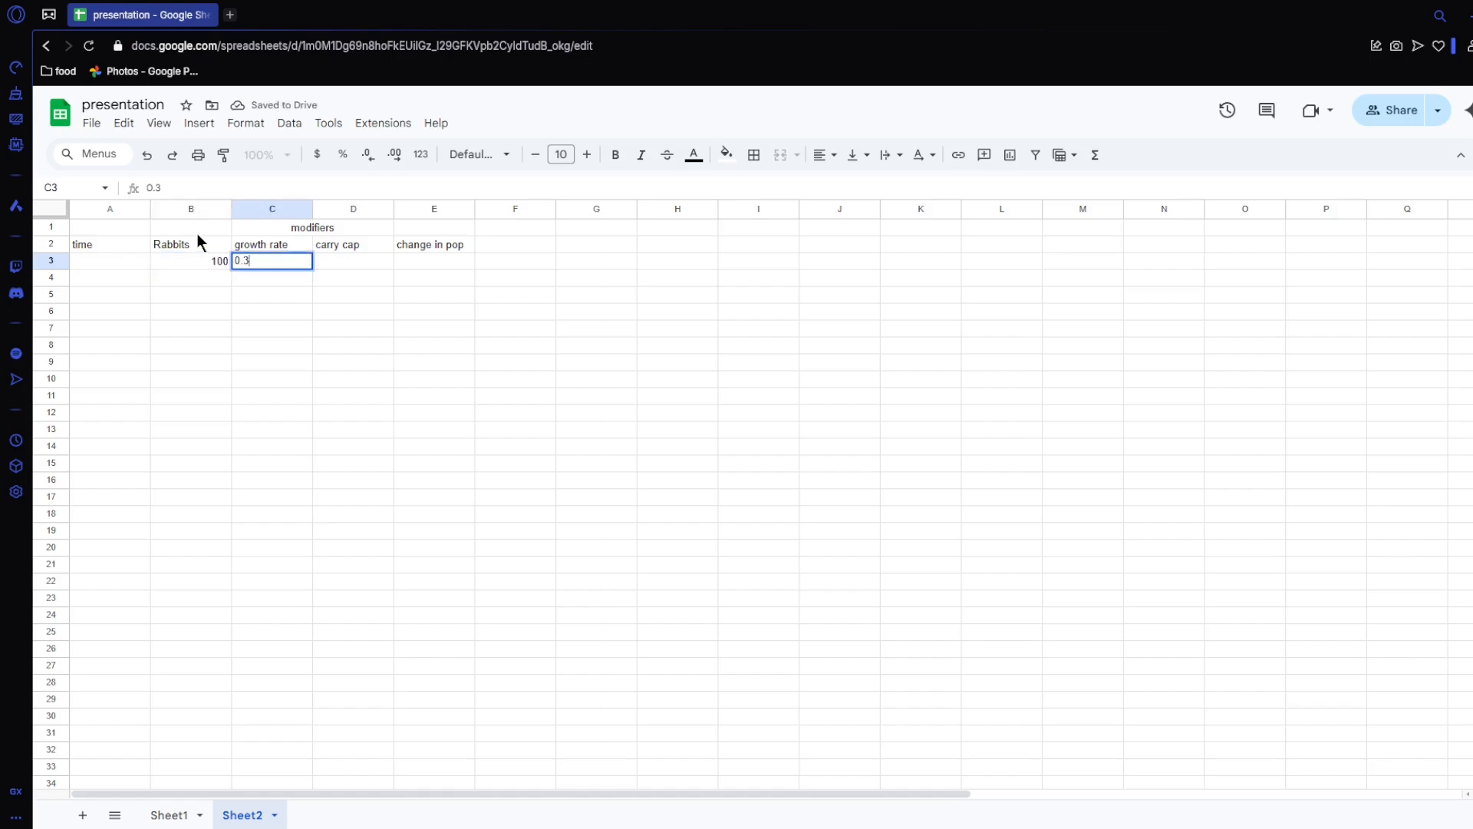
key("Tab")
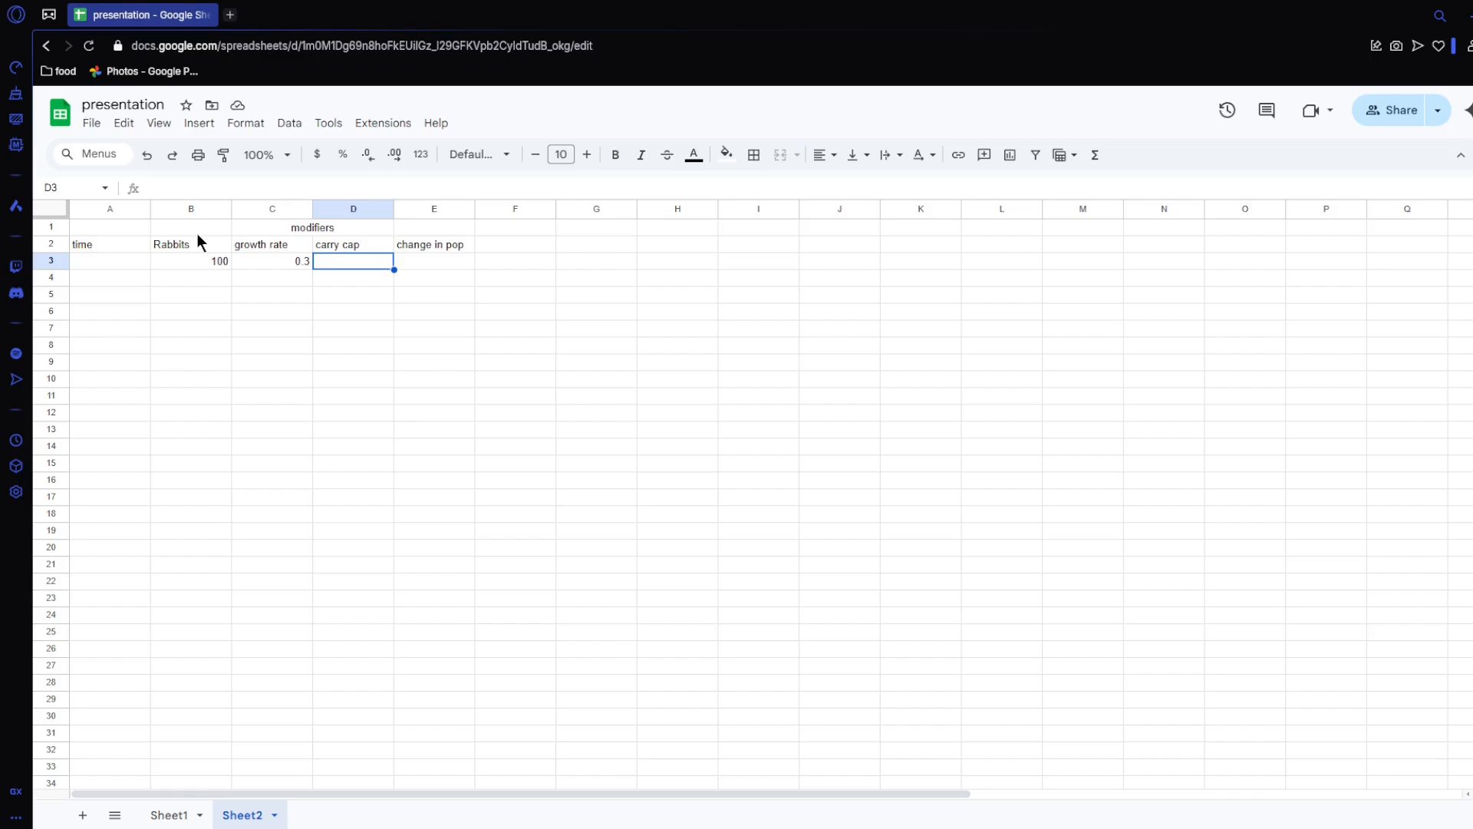
Step: Enter the carry cap formula =-B3/1000 in D3
type("=")
left_click(215, 264)
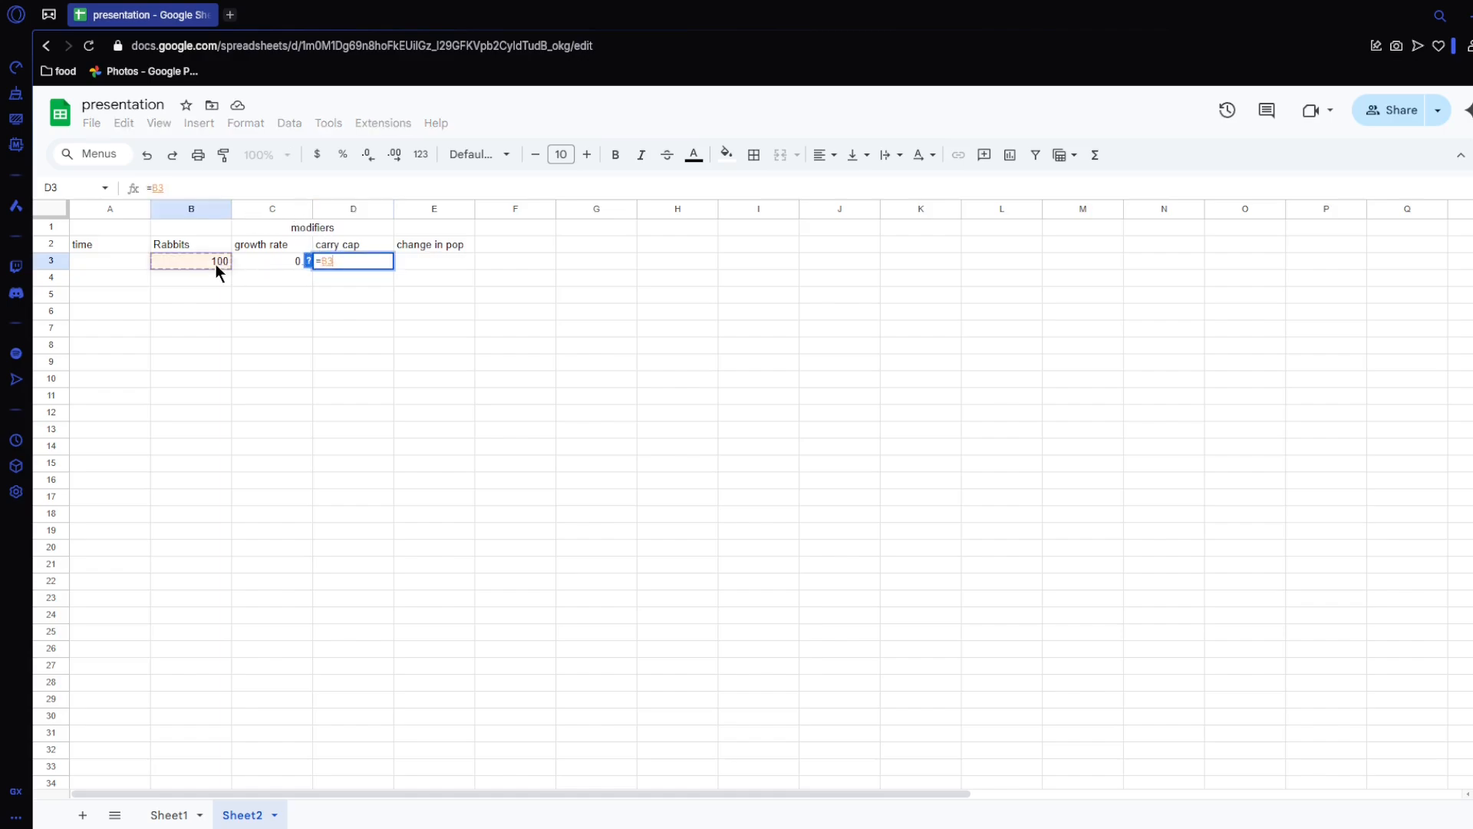
type("/1000")
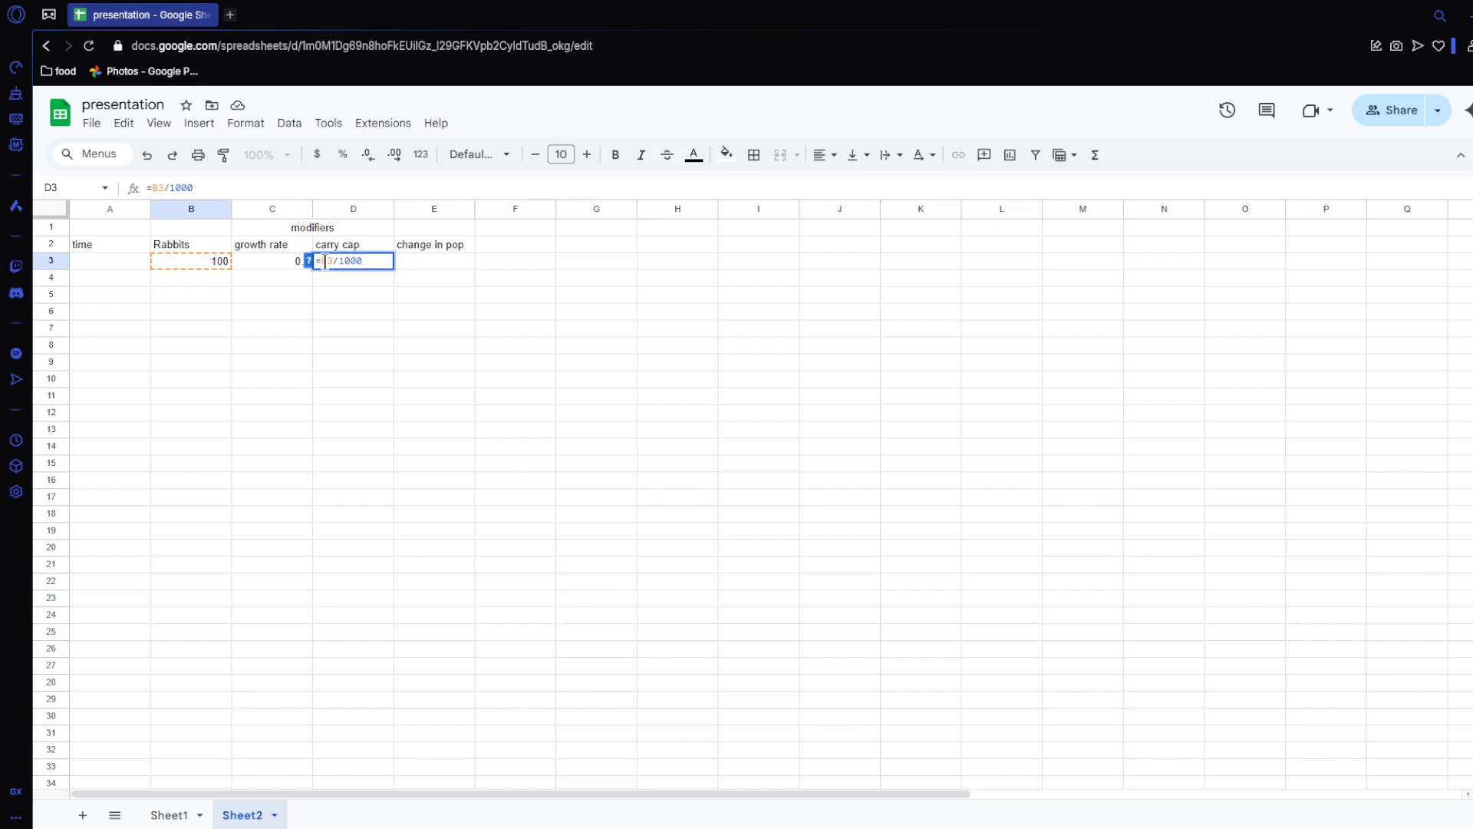
type("-")
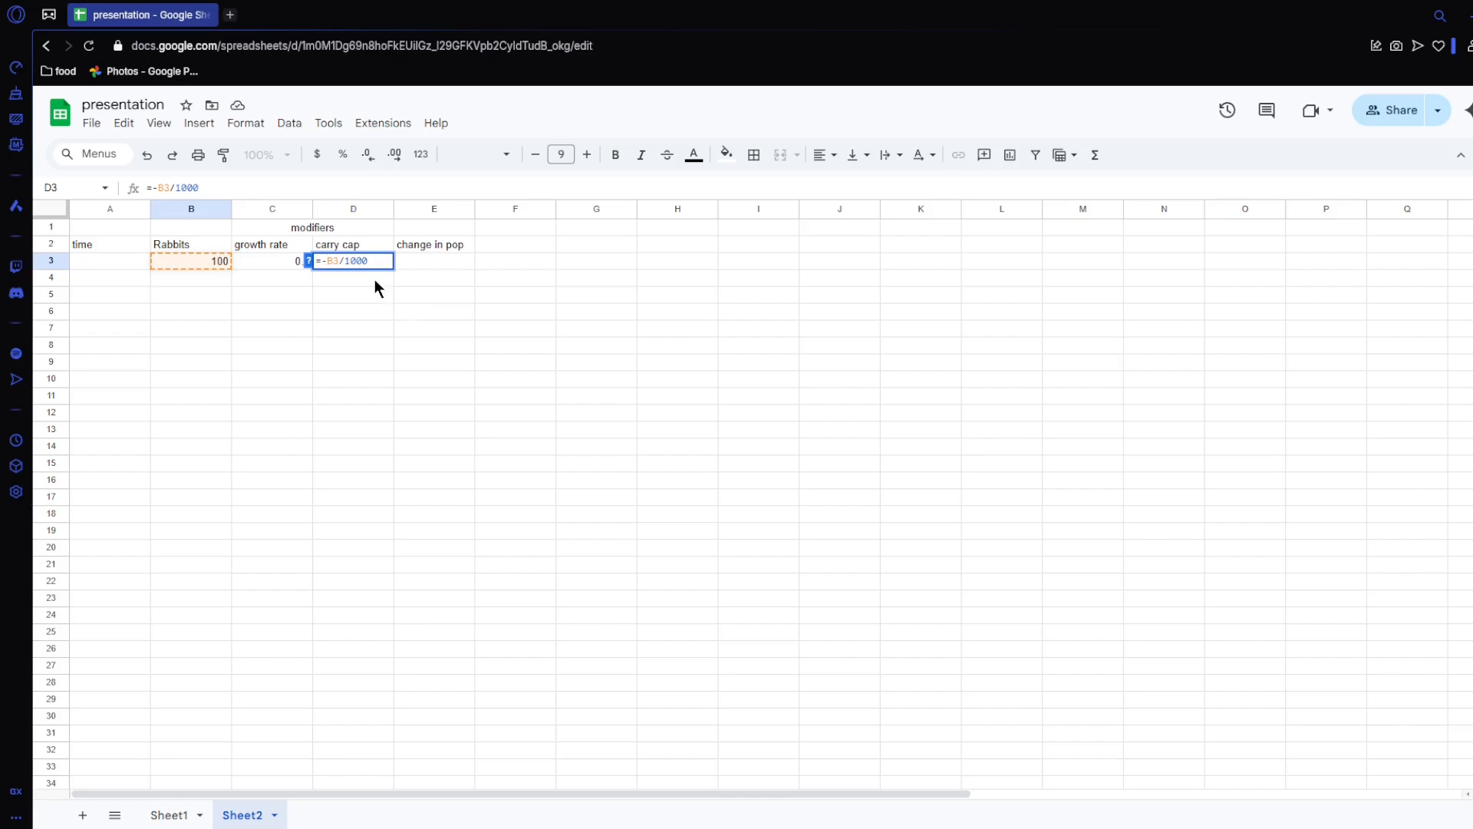
key("Return")
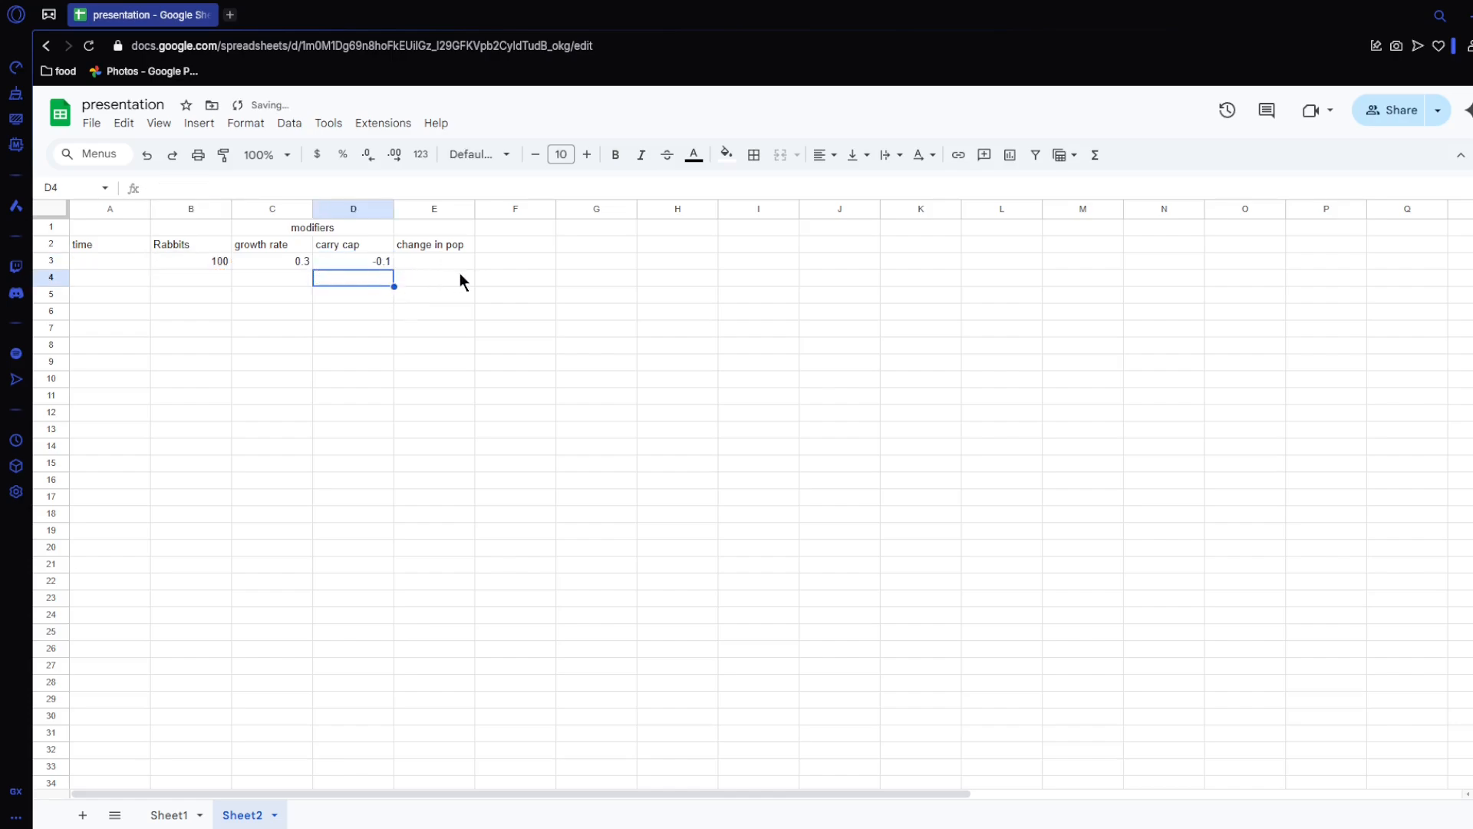
Step: Enter the change in pop formula =B3*sum(C3:D3) in E3
left_click(432, 261)
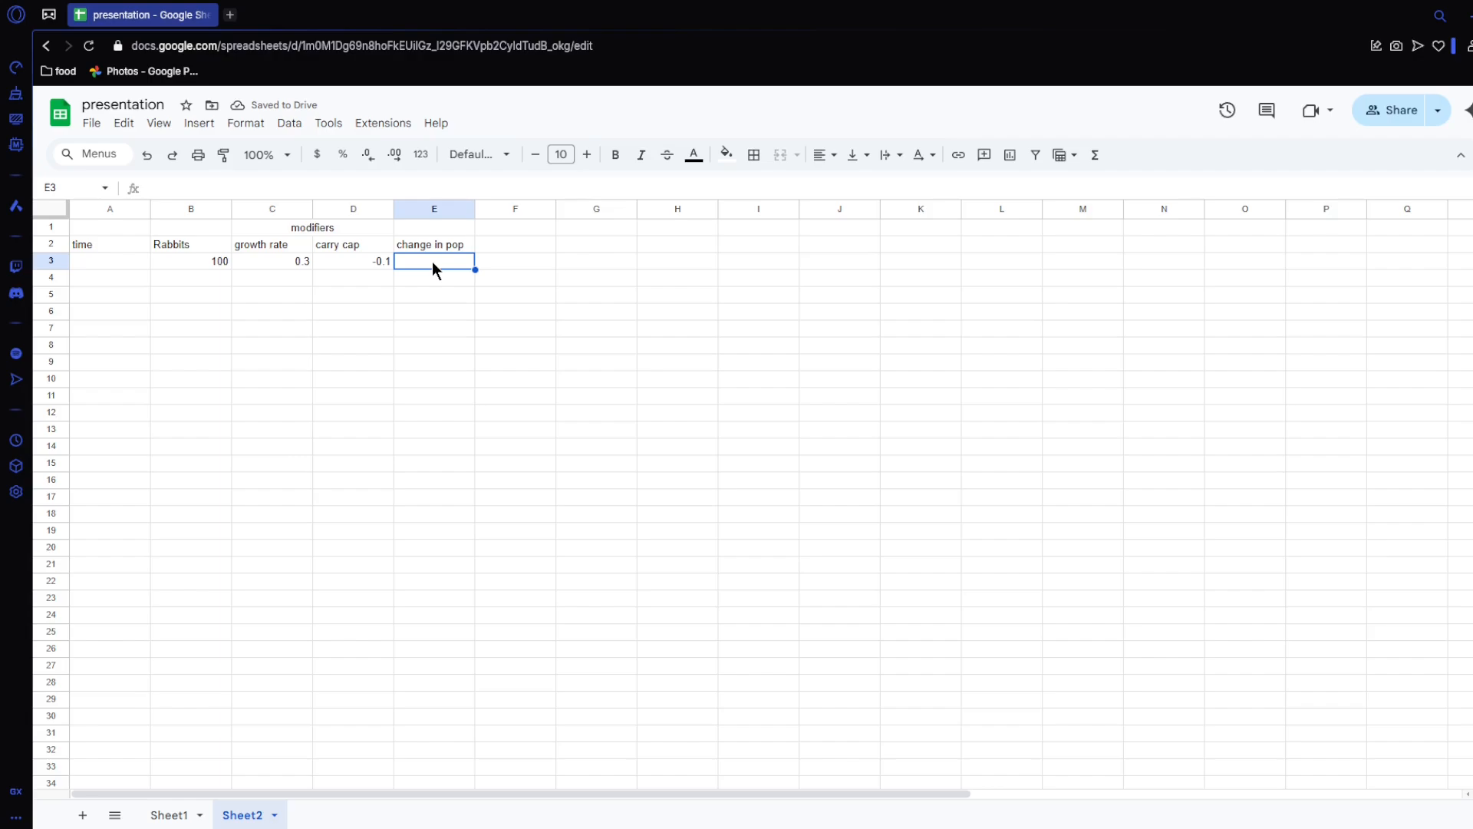
type("=")
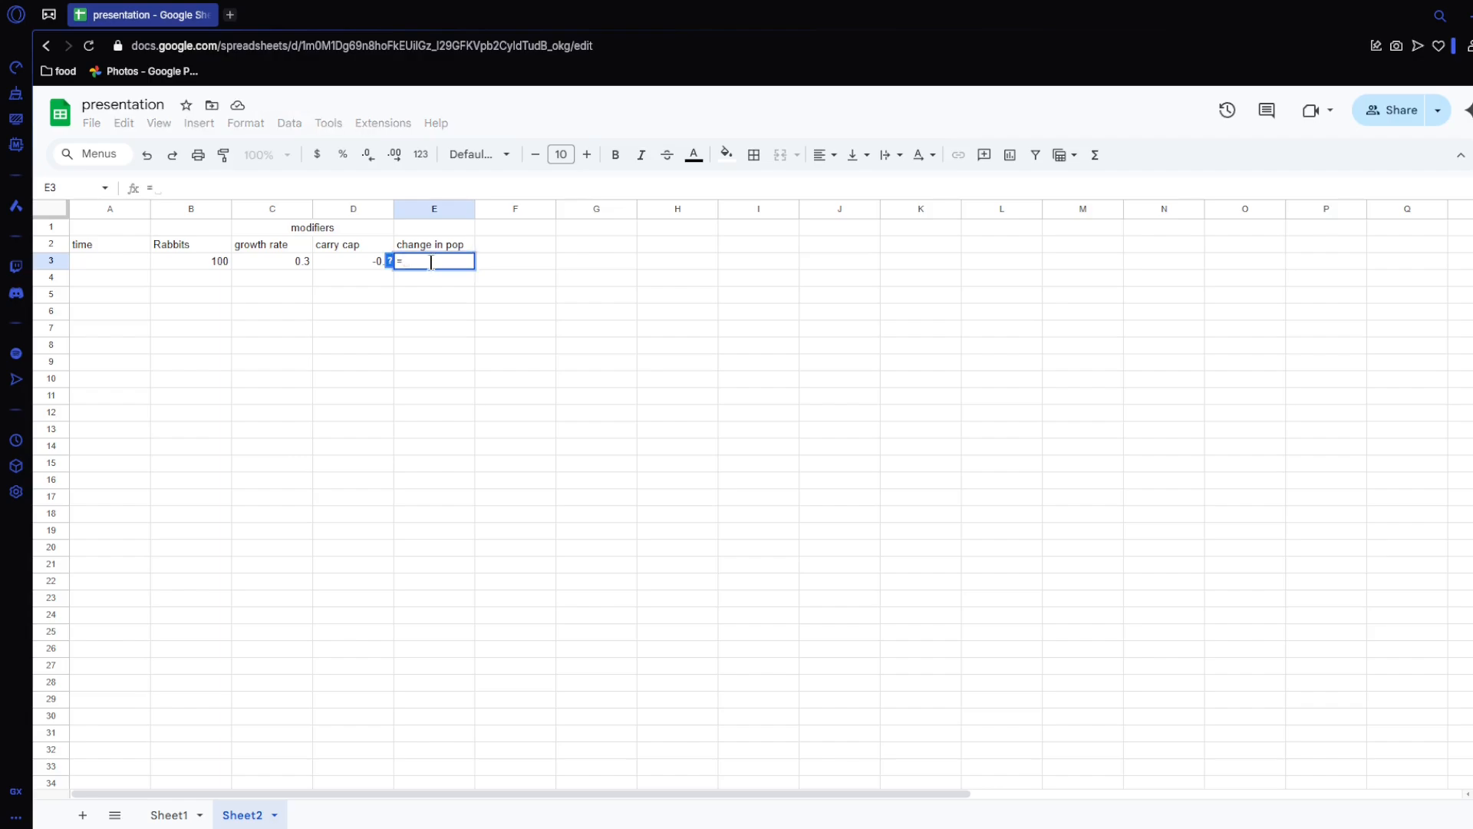
left_click(204, 259)
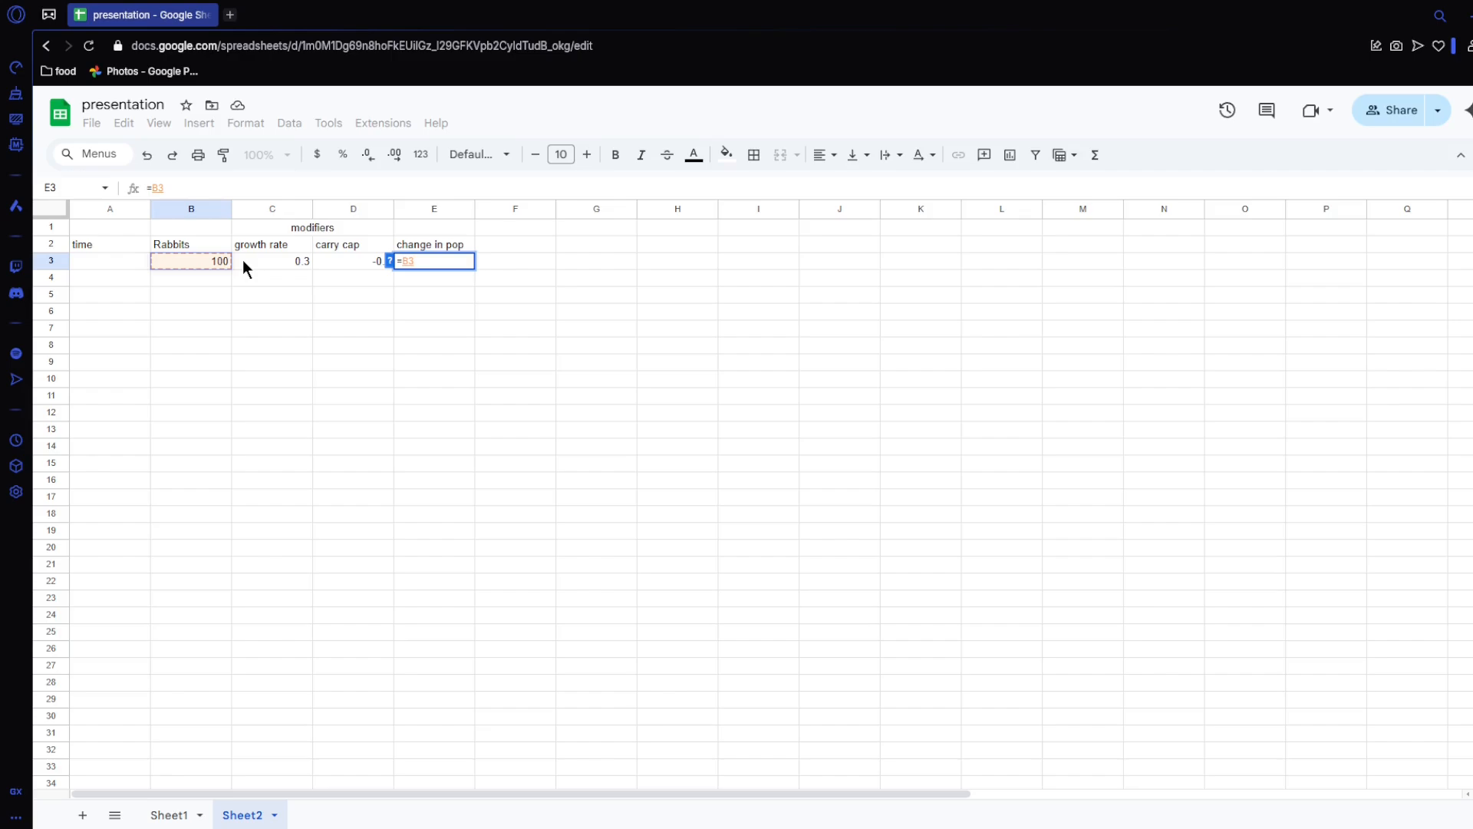
type("*s")
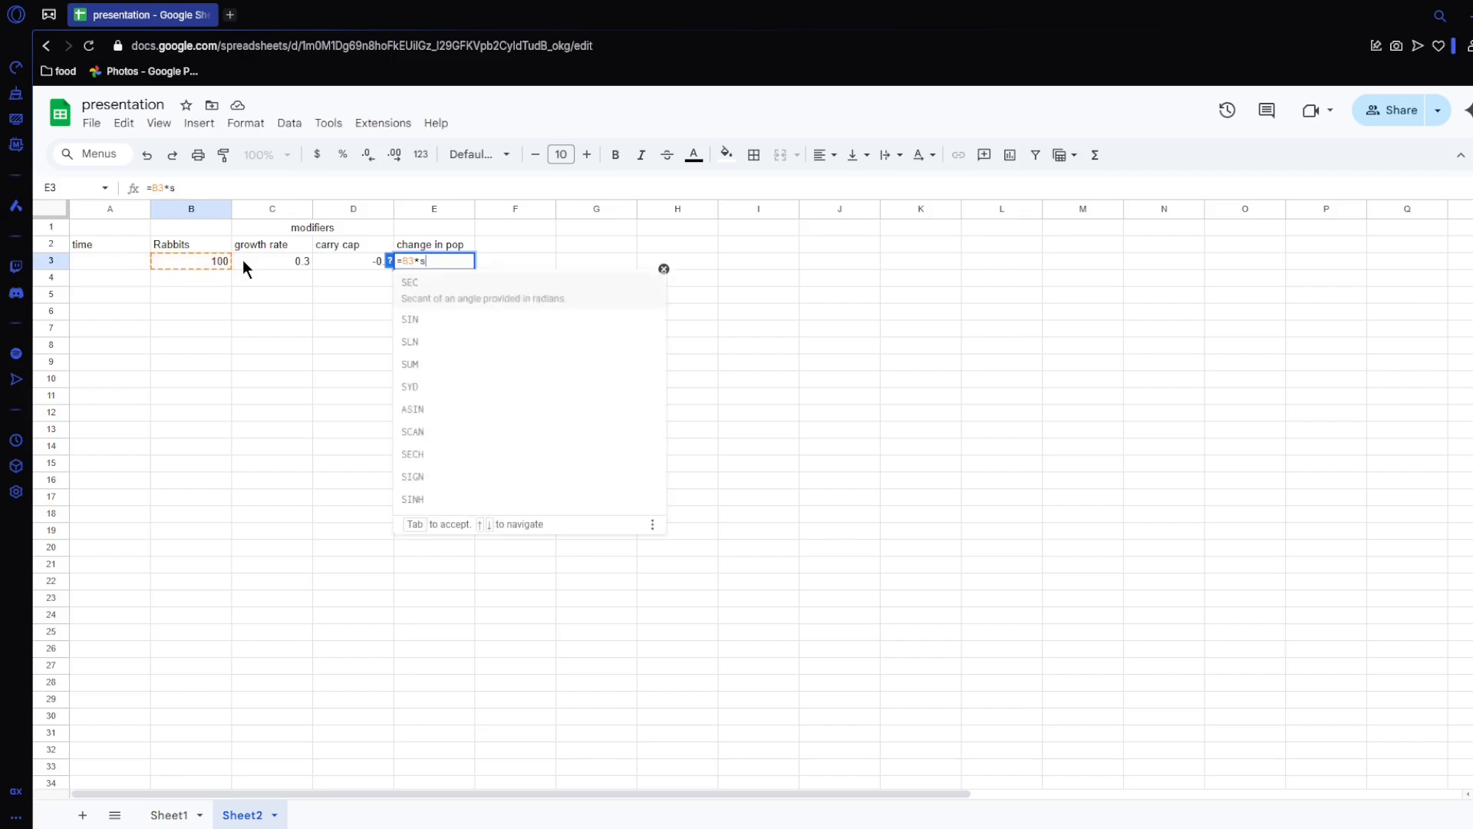
type("um(")
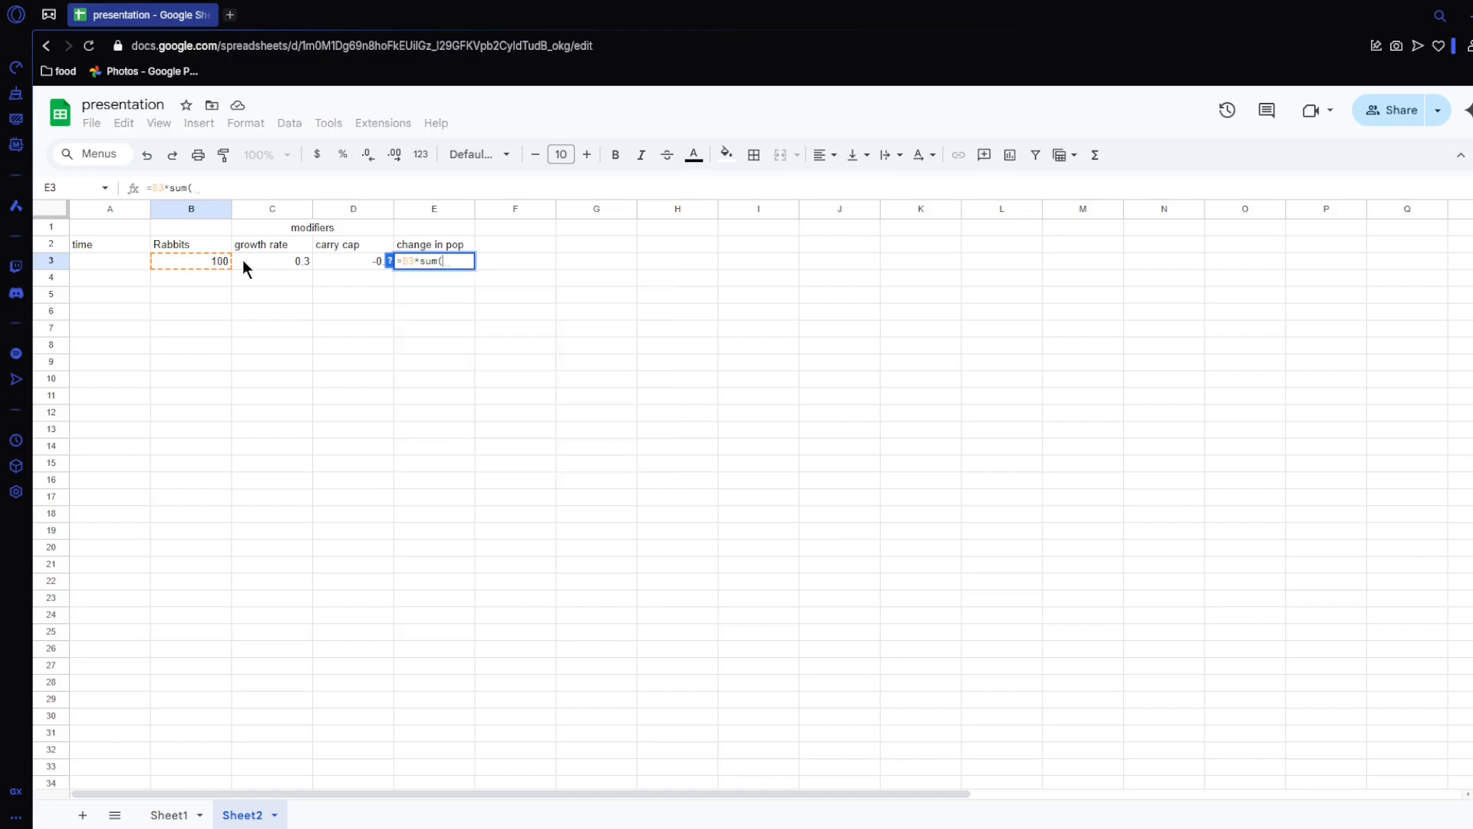
left_click_drag(283, 259, 332, 263)
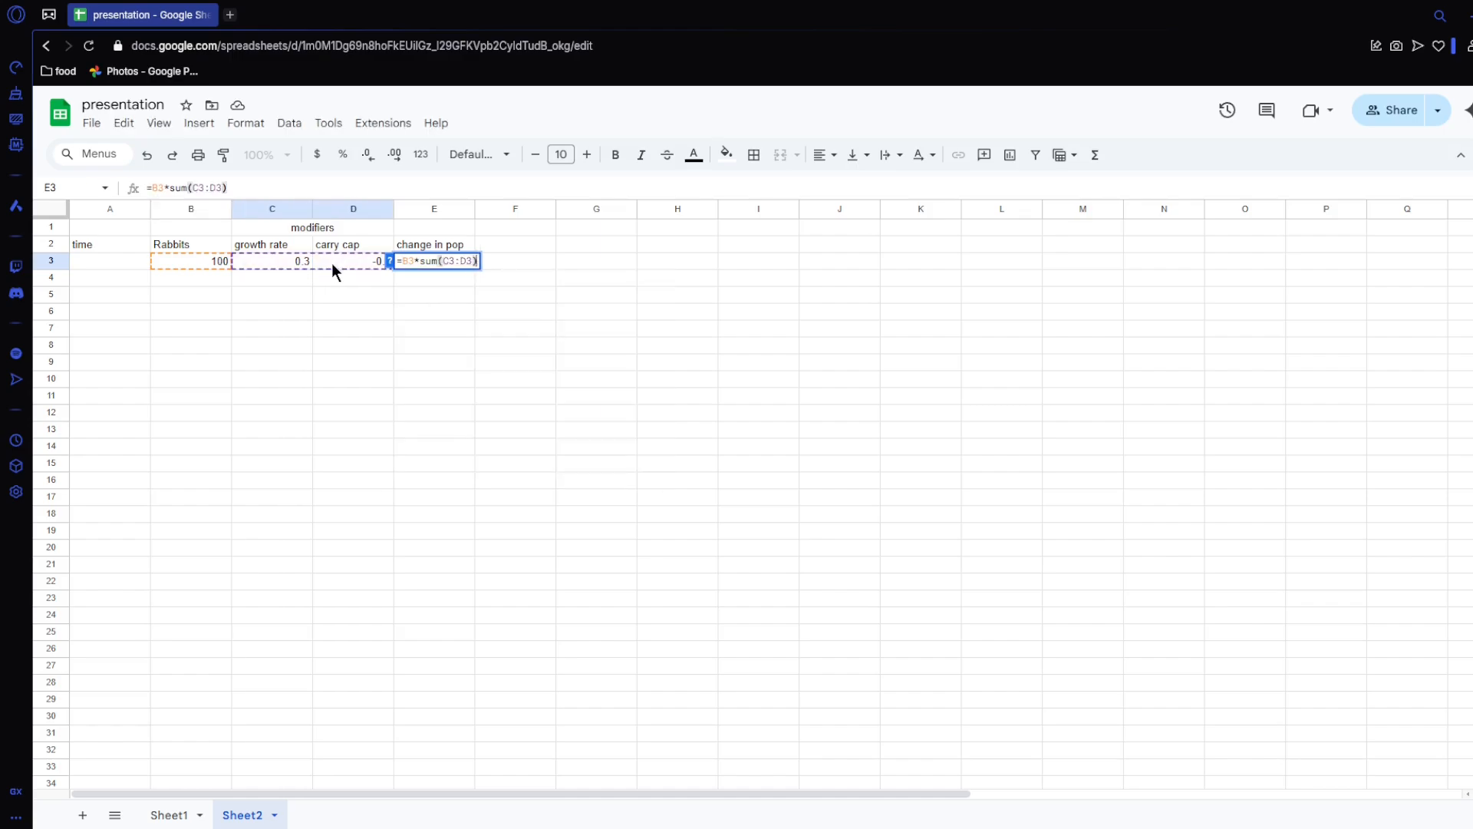
key("Return")
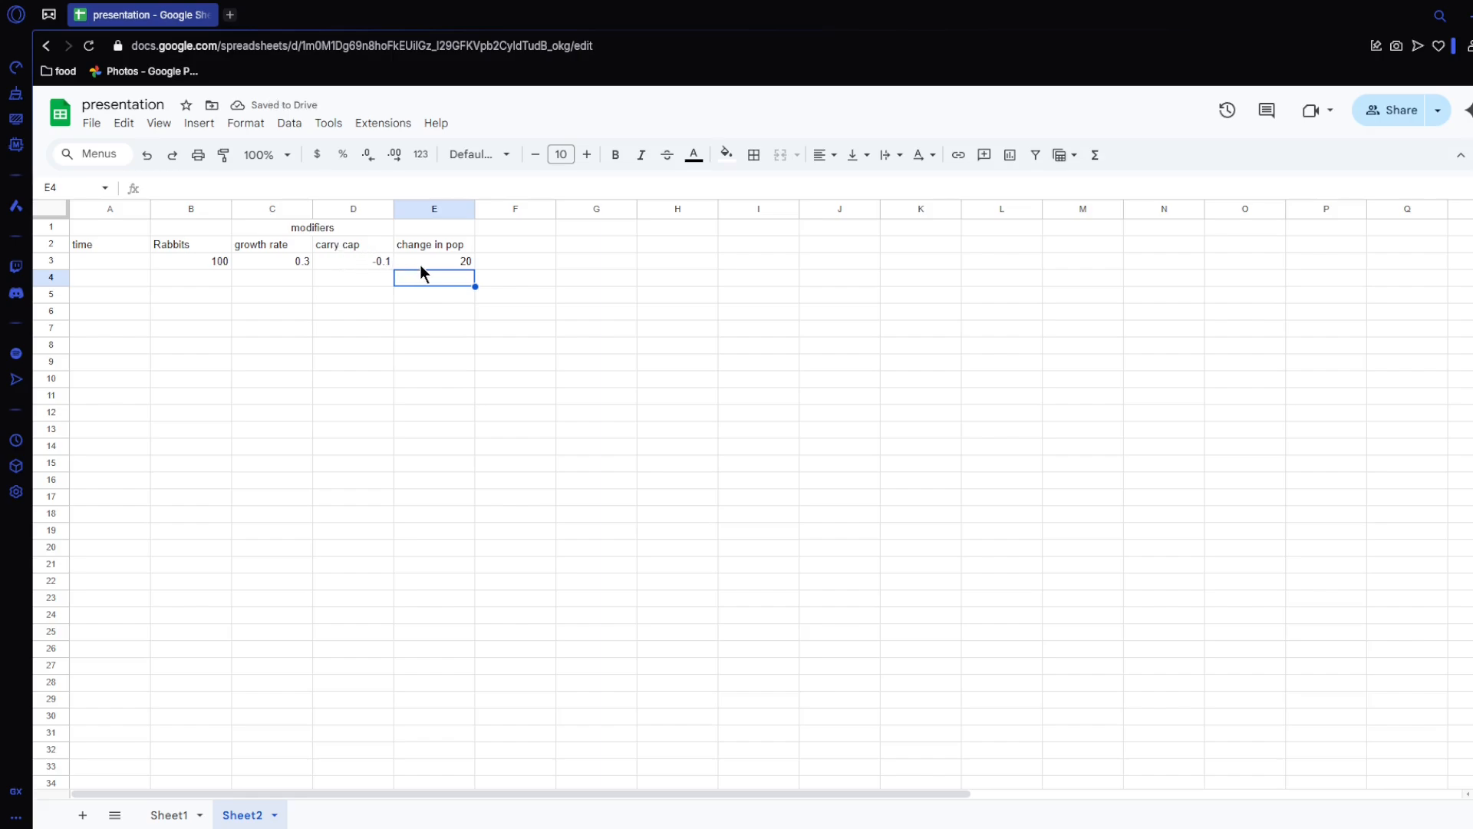
Step: Enter the next Rabbits value in B4 with the formula =B3+E3
left_click(192, 262)
left_click(192, 279)
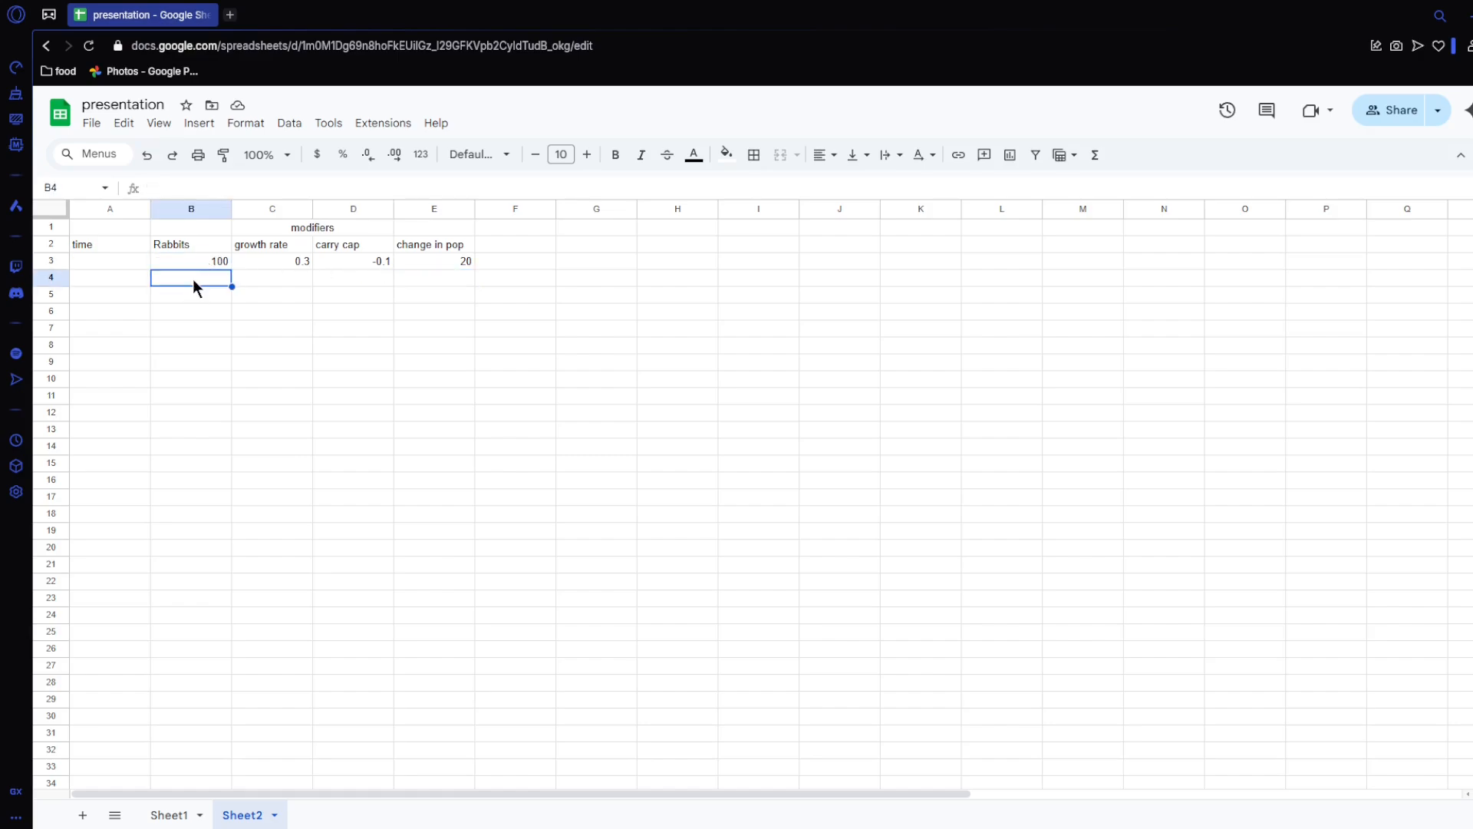
type("=")
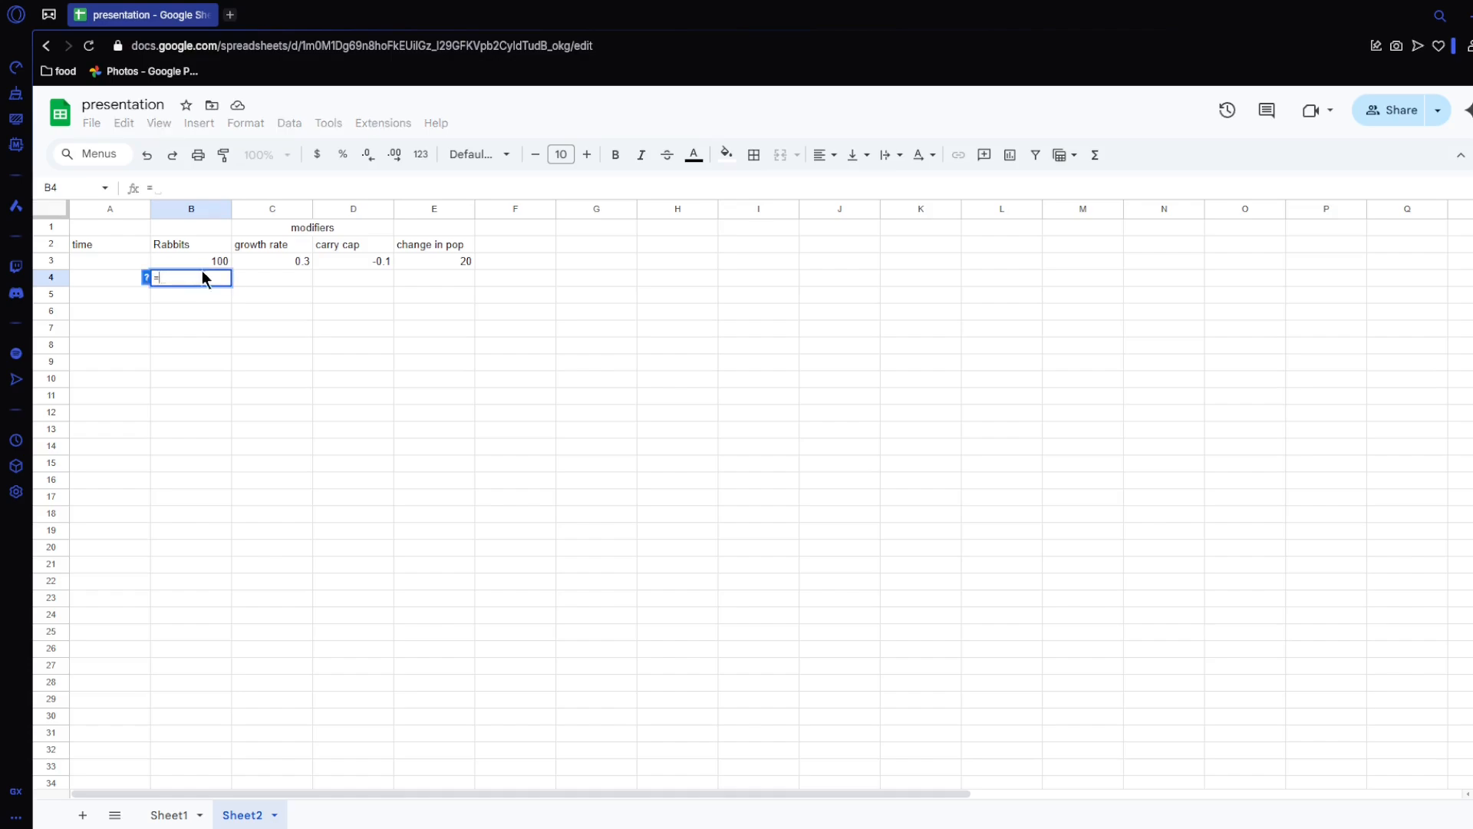
left_click(211, 262)
type("+")
left_click(452, 268)
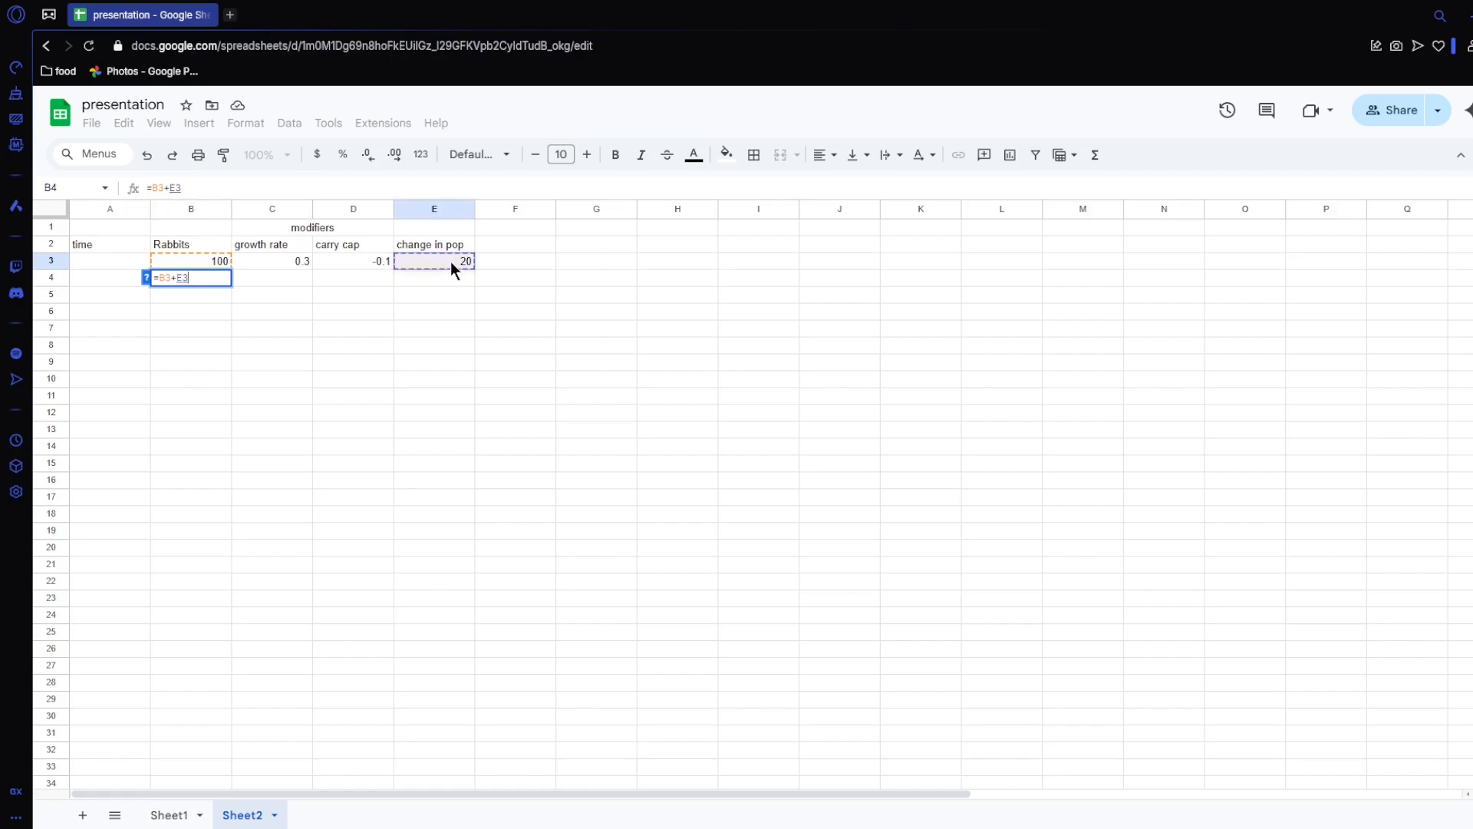
key("Return")
Step: Fill C3:E3 down to row 4, and extend B4:E4 down to row 32
left_click_drag(284, 264, 475, 281)
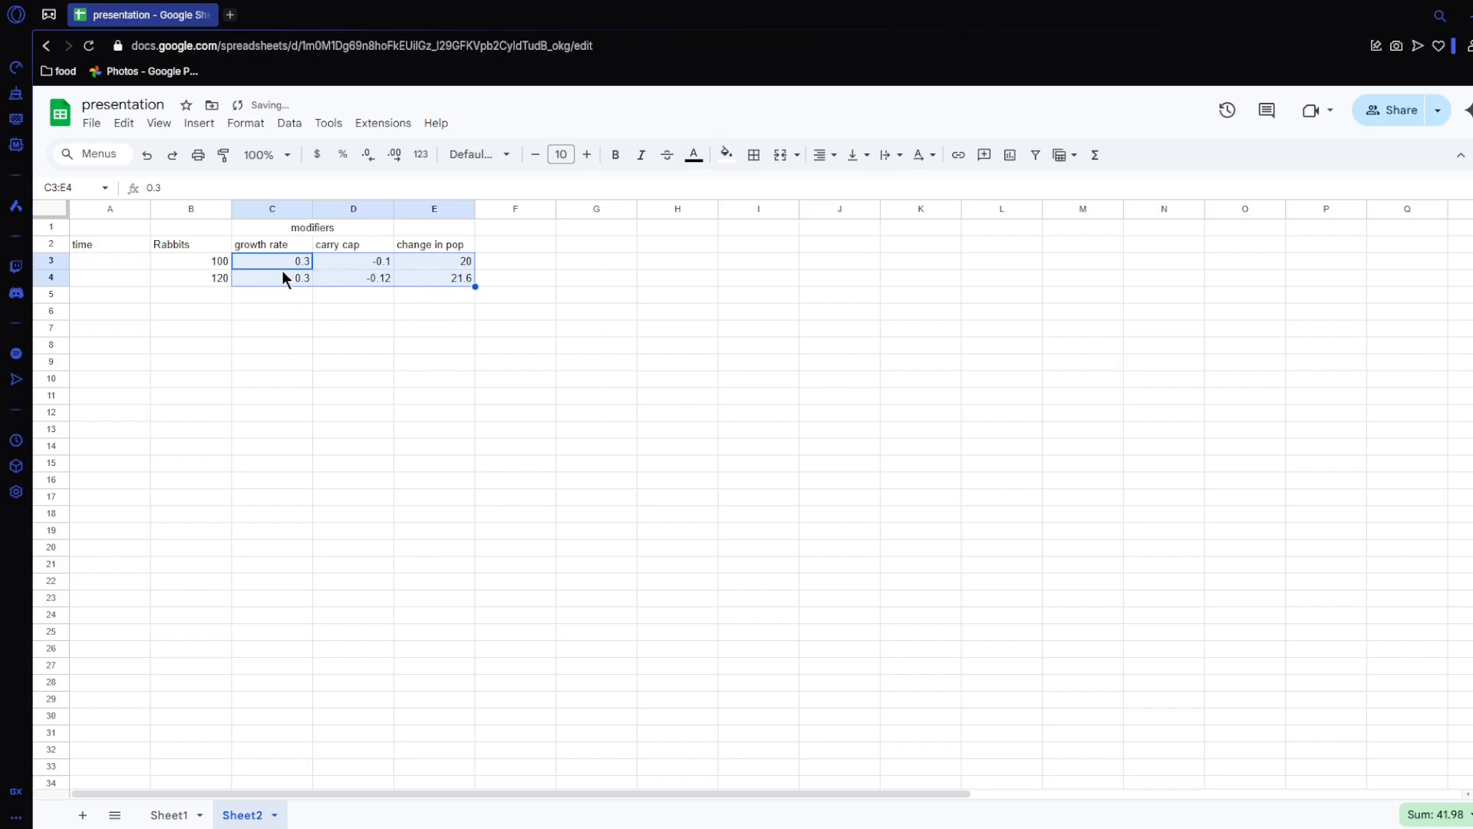
left_click(310, 295)
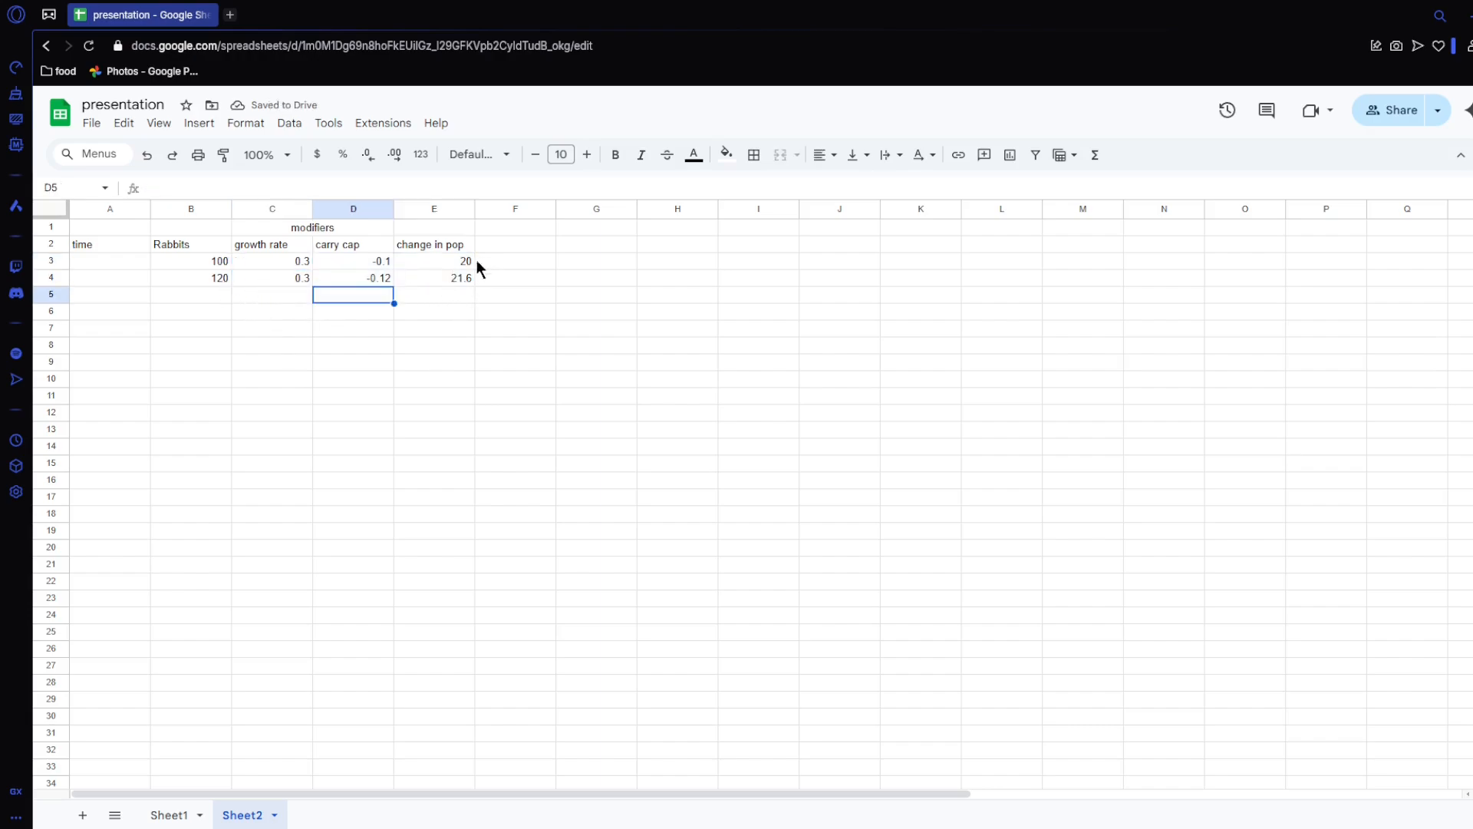
left_click(444, 277)
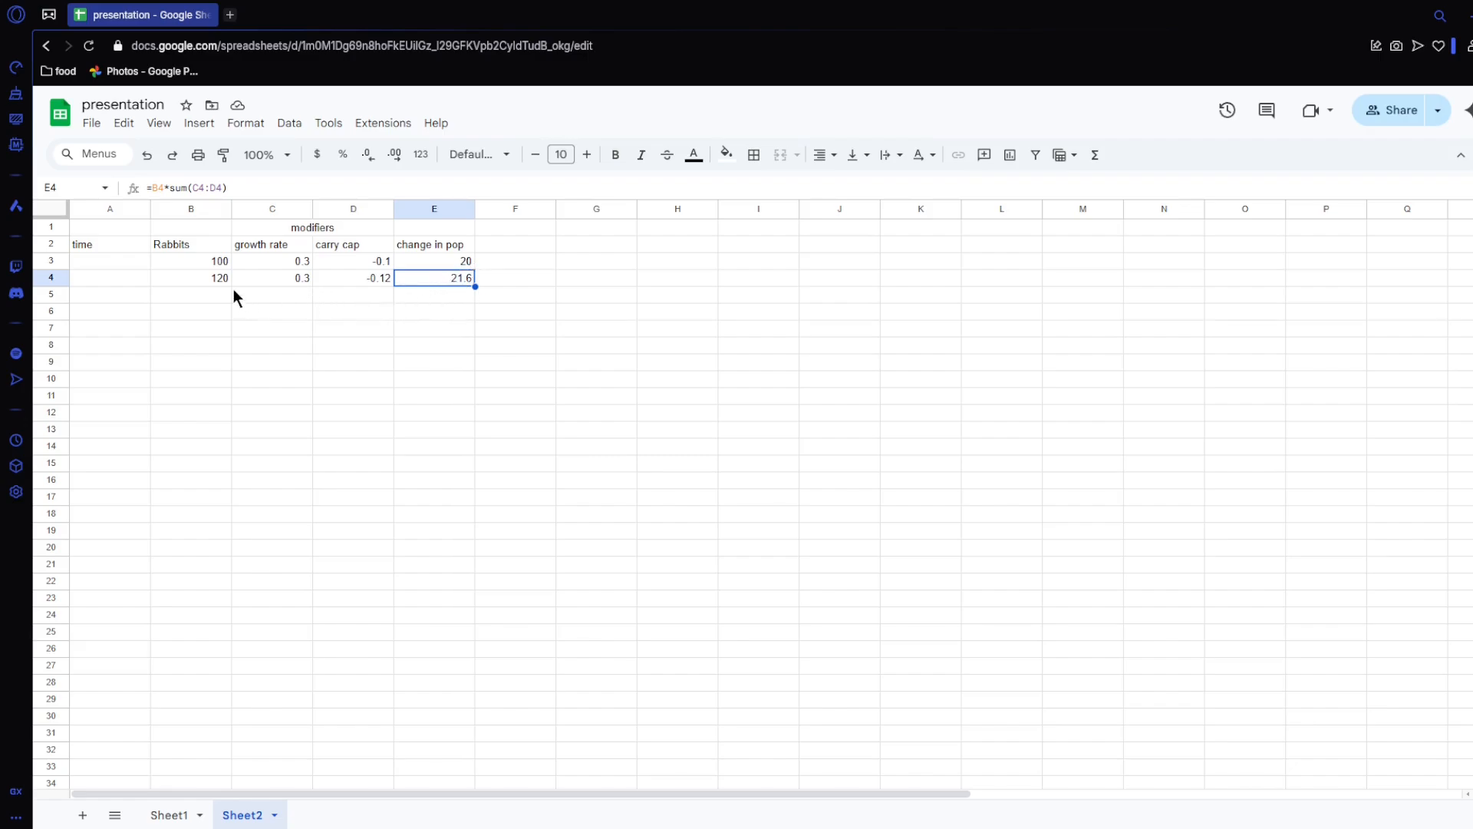
left_click_drag(212, 278, 435, 752)
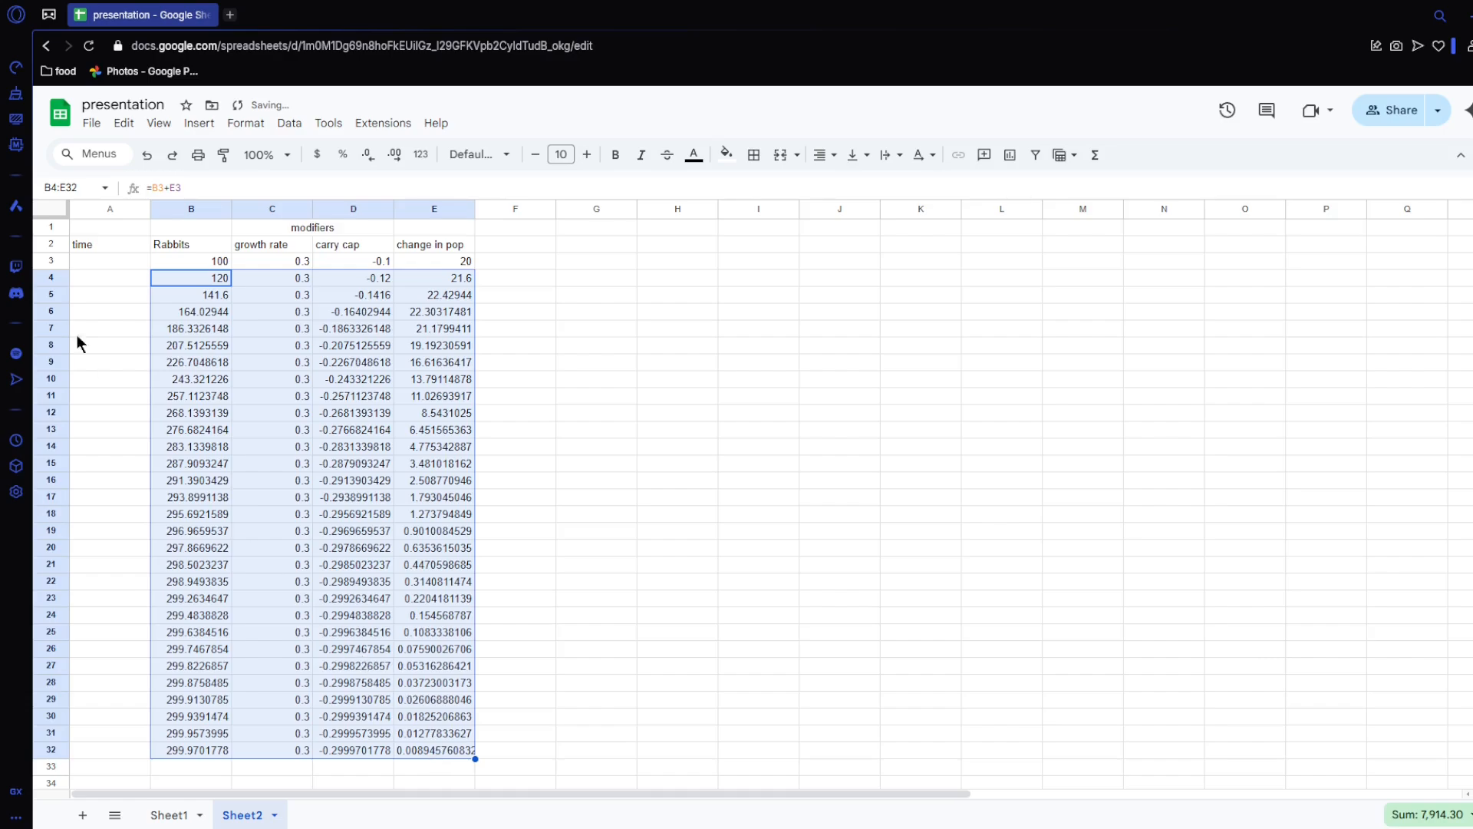
Step: Number the time column from 1 in A3, filling the series down to 30 in A32
left_click(128, 260)
type("1")
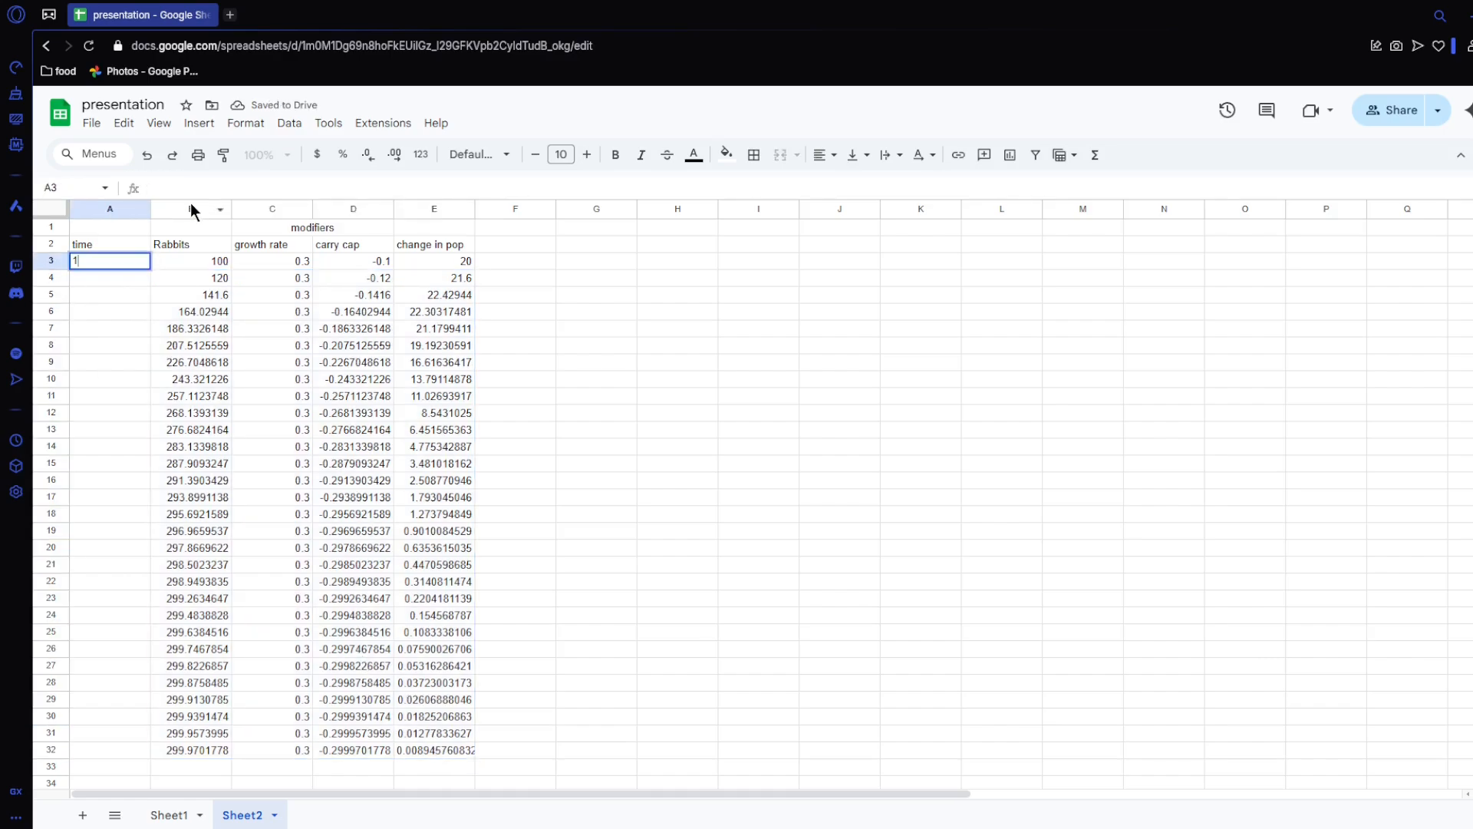
key("Return")
type("2")
key("Return")
type("3")
key("Return")
left_click_drag(134, 261, 112, 746)
Step: Insert a chart from the time and Rabbits data in A2:B32 on Sheet2 and move it clear of the table
left_click_drag(109, 246, 201, 744)
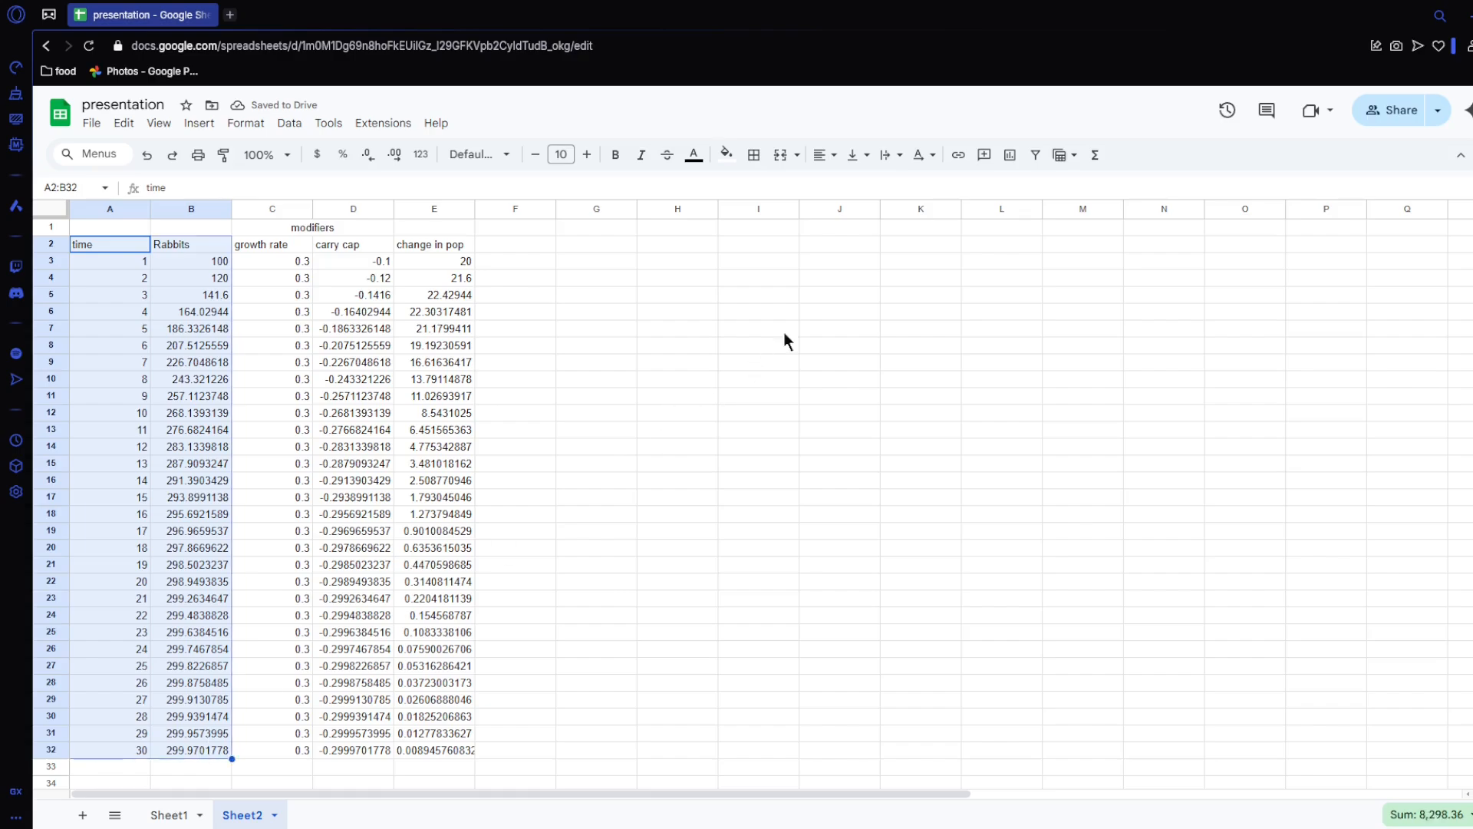
left_click(986, 160)
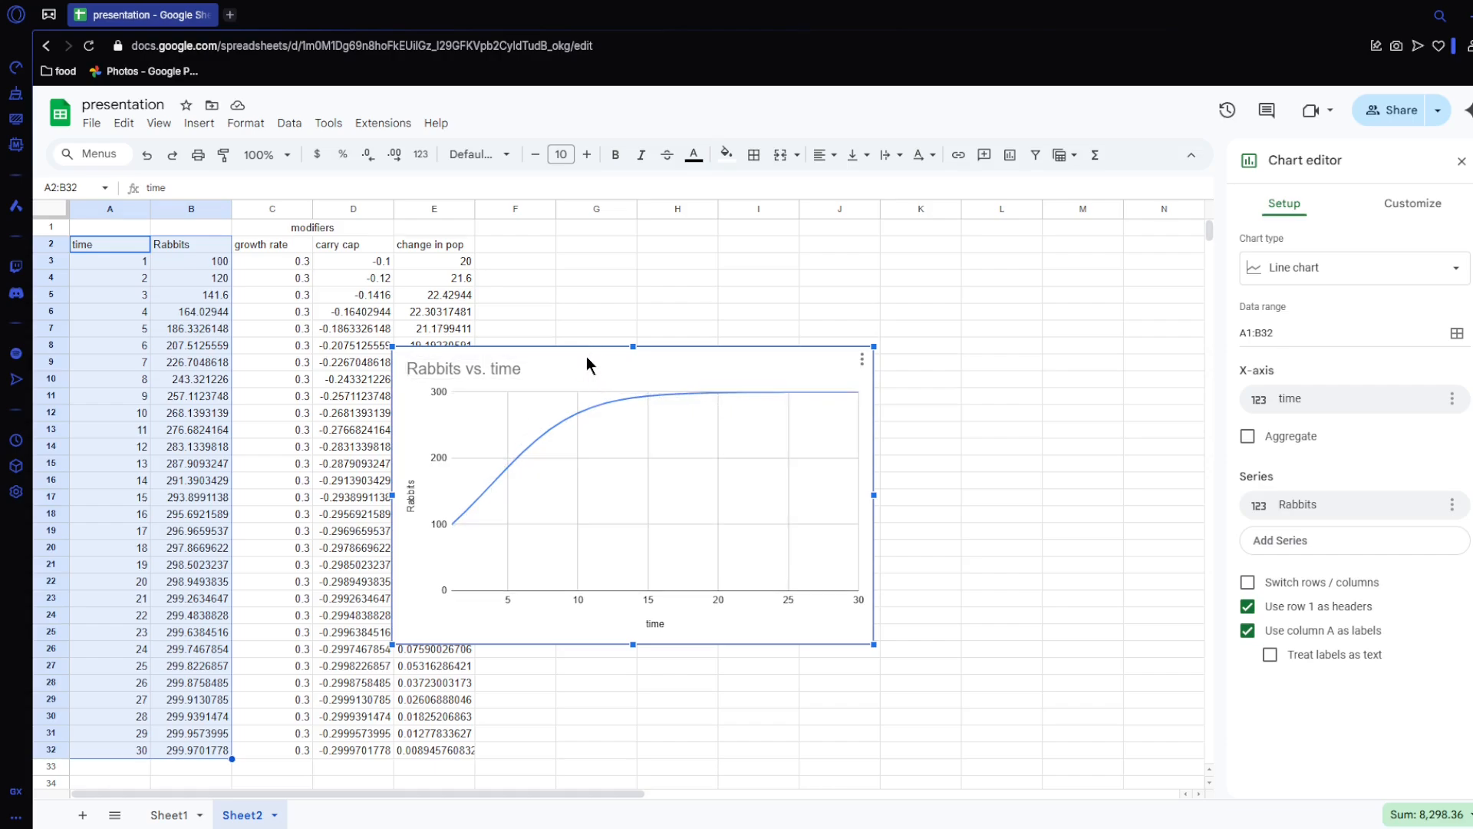
left_click_drag(586, 354, 696, 356)
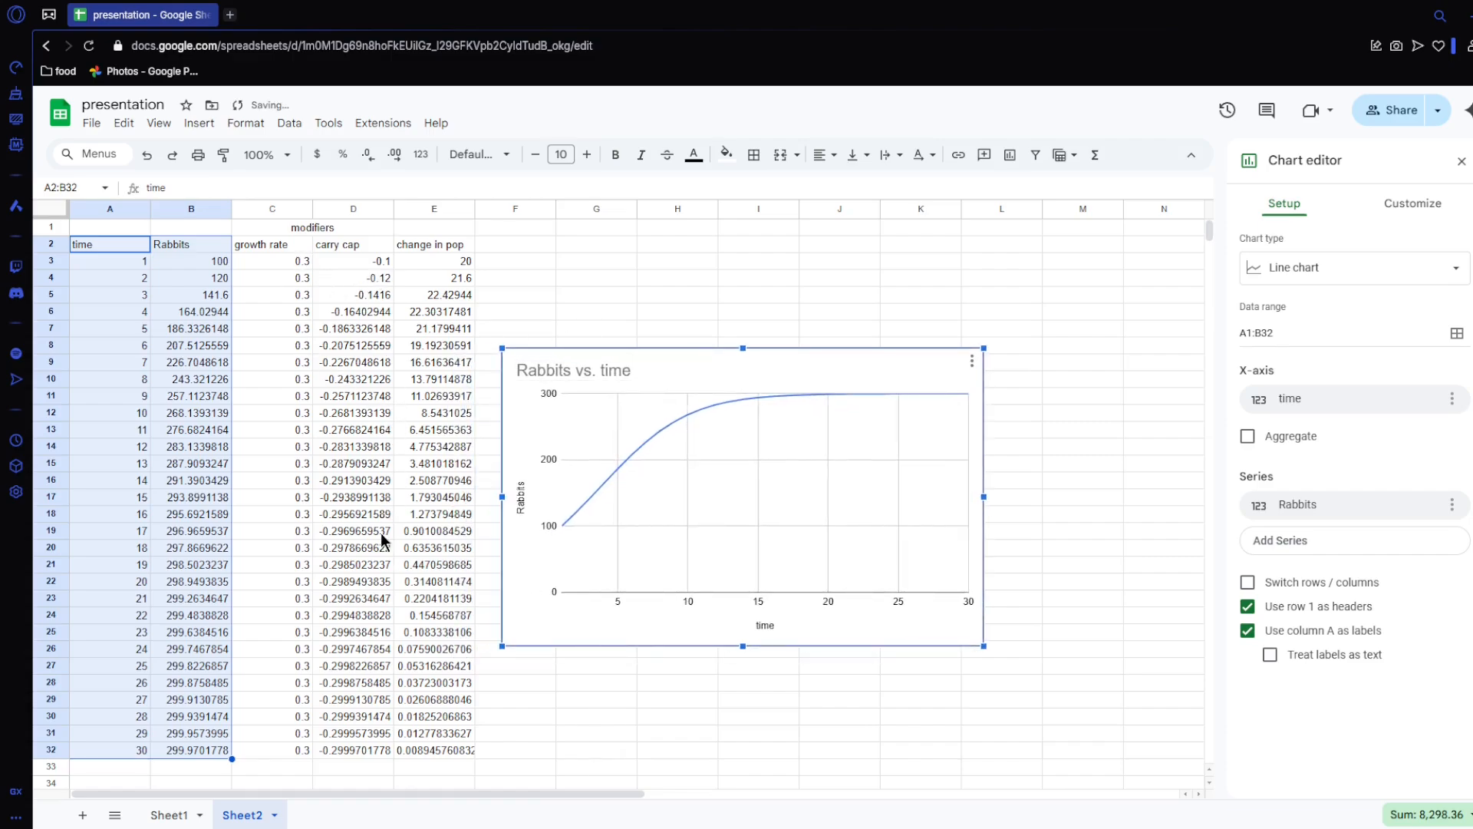
Step: Change the carry cap formula in D3 to =-B3/1000*0.3 and fill it down to D32
double_click(376, 262)
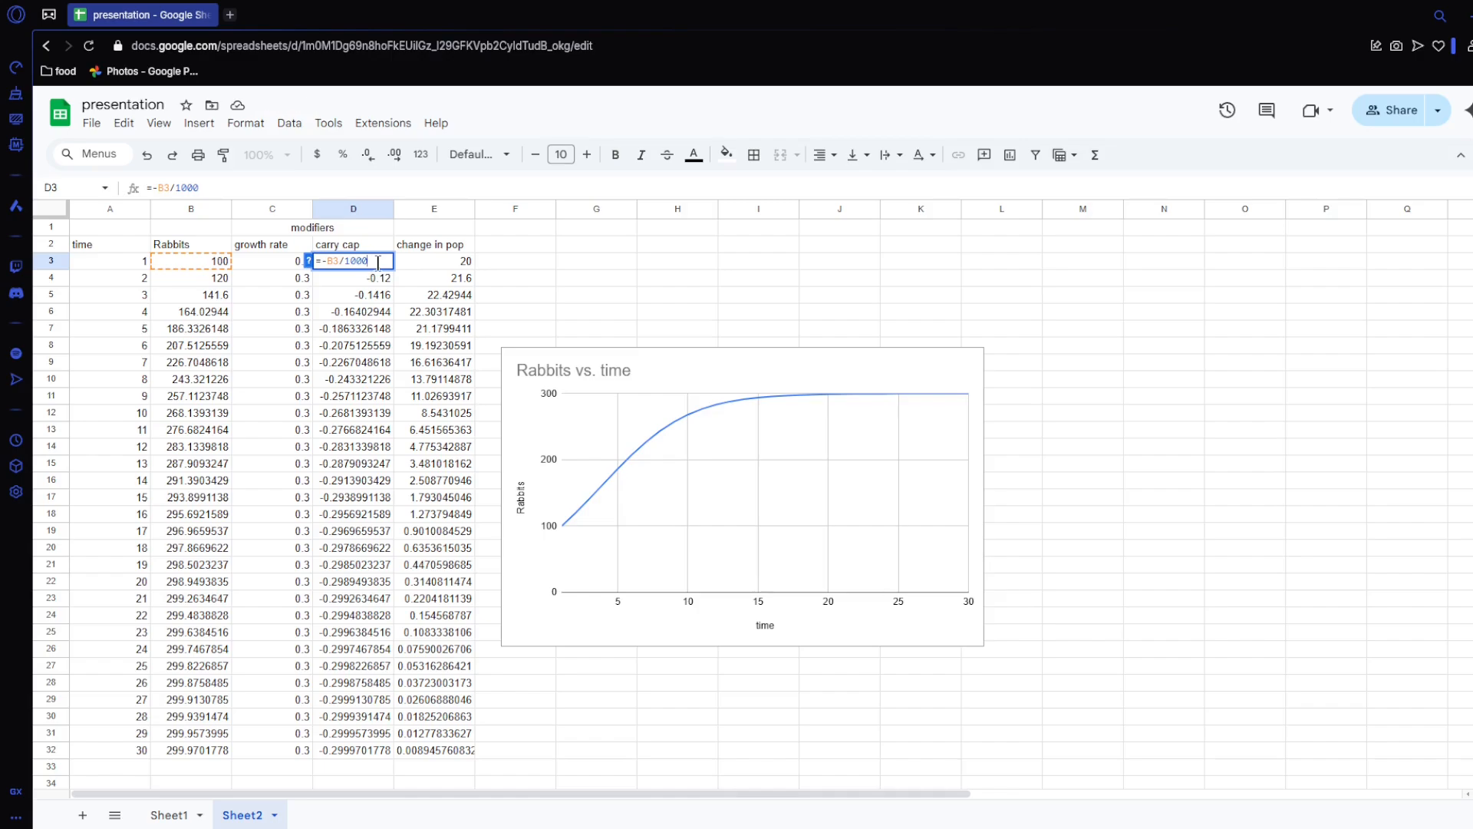
left_click_drag(378, 259, 327, 261)
left_click(304, 264)
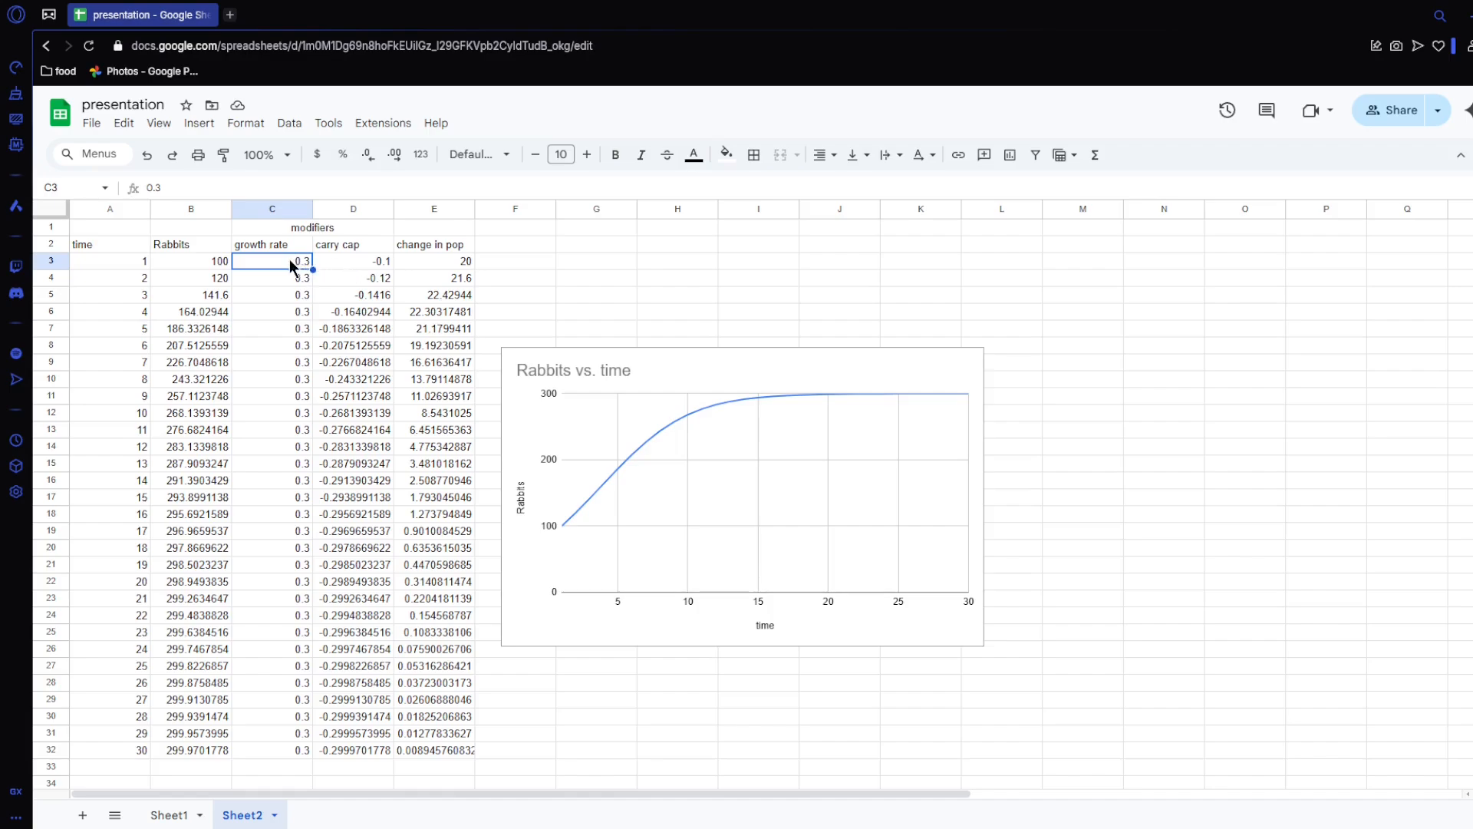
double_click(349, 267)
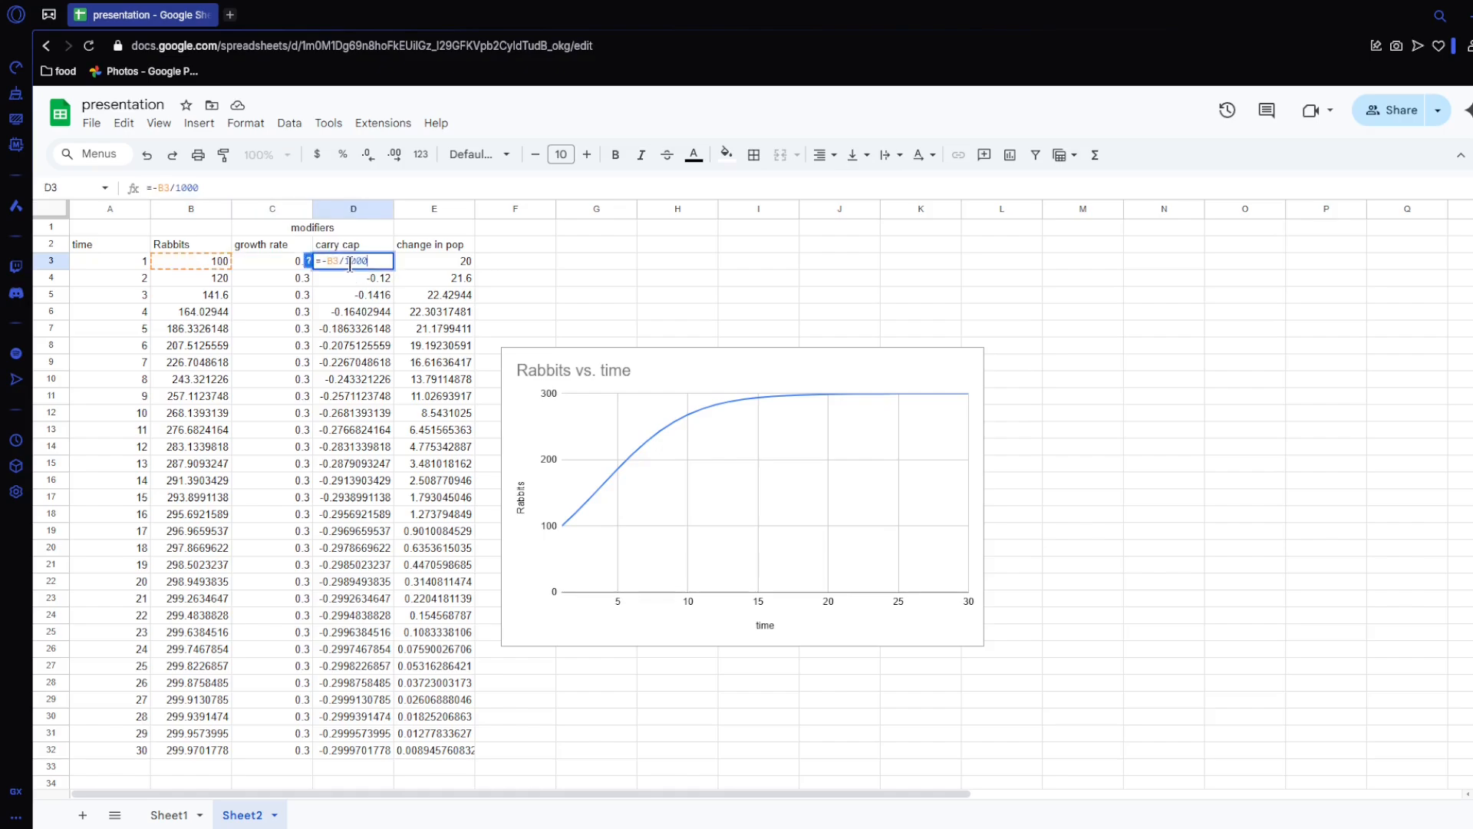
left_click_drag(327, 261, 367, 255)
left_click(370, 261)
type("*0.3")
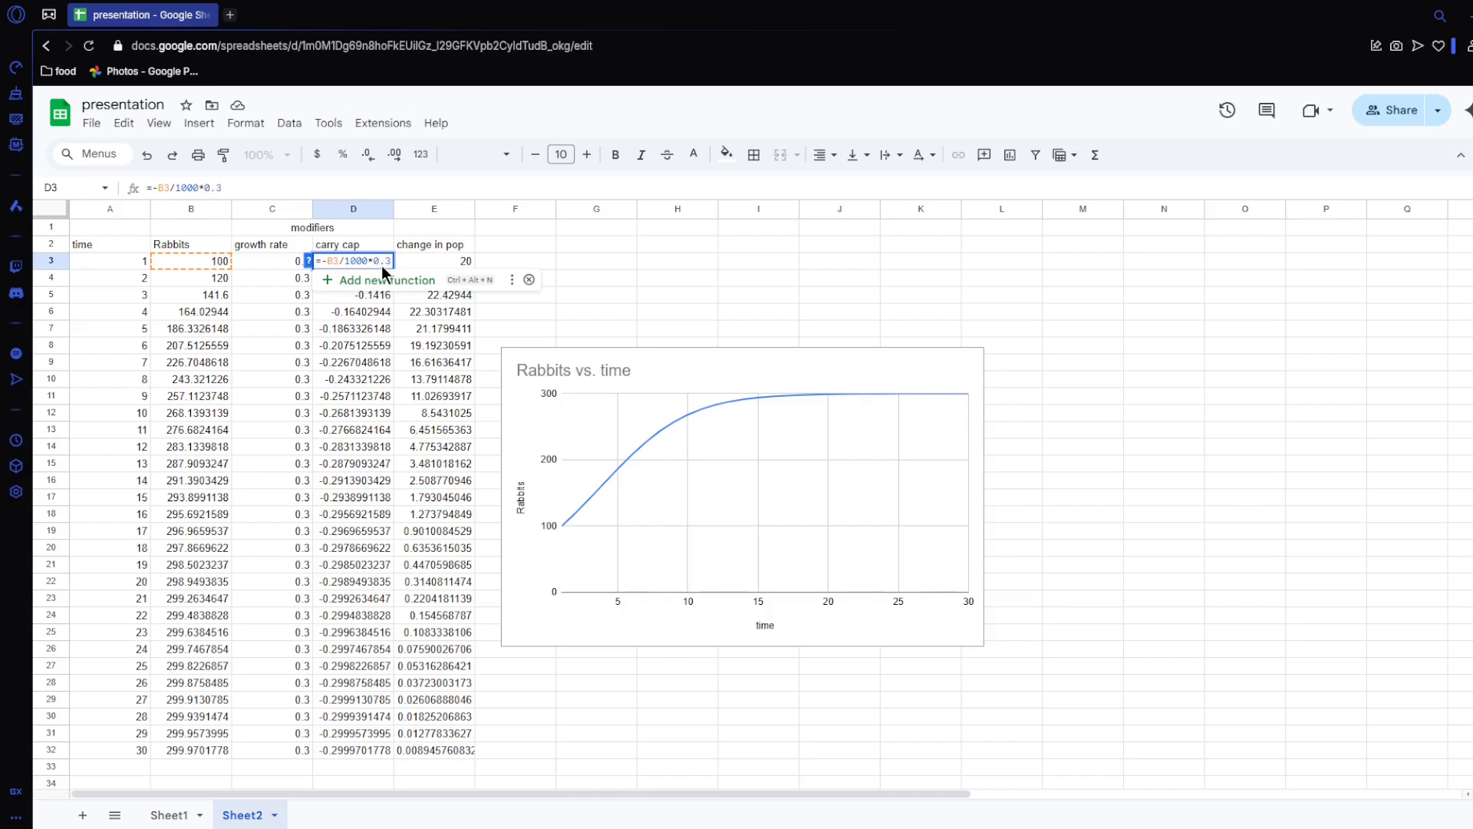
key("Return")
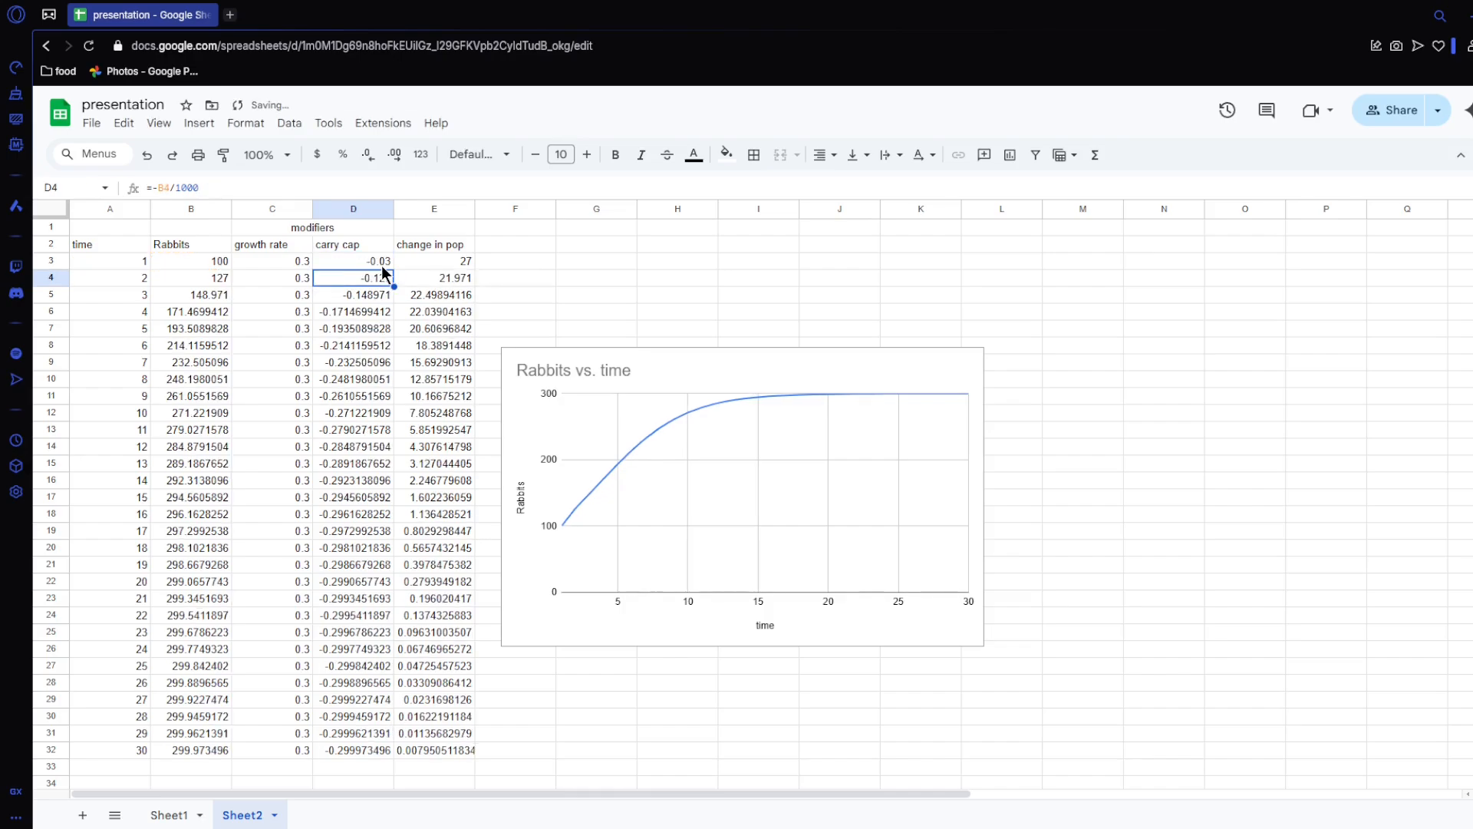
left_click(381, 262)
left_click_drag(394, 271, 394, 759)
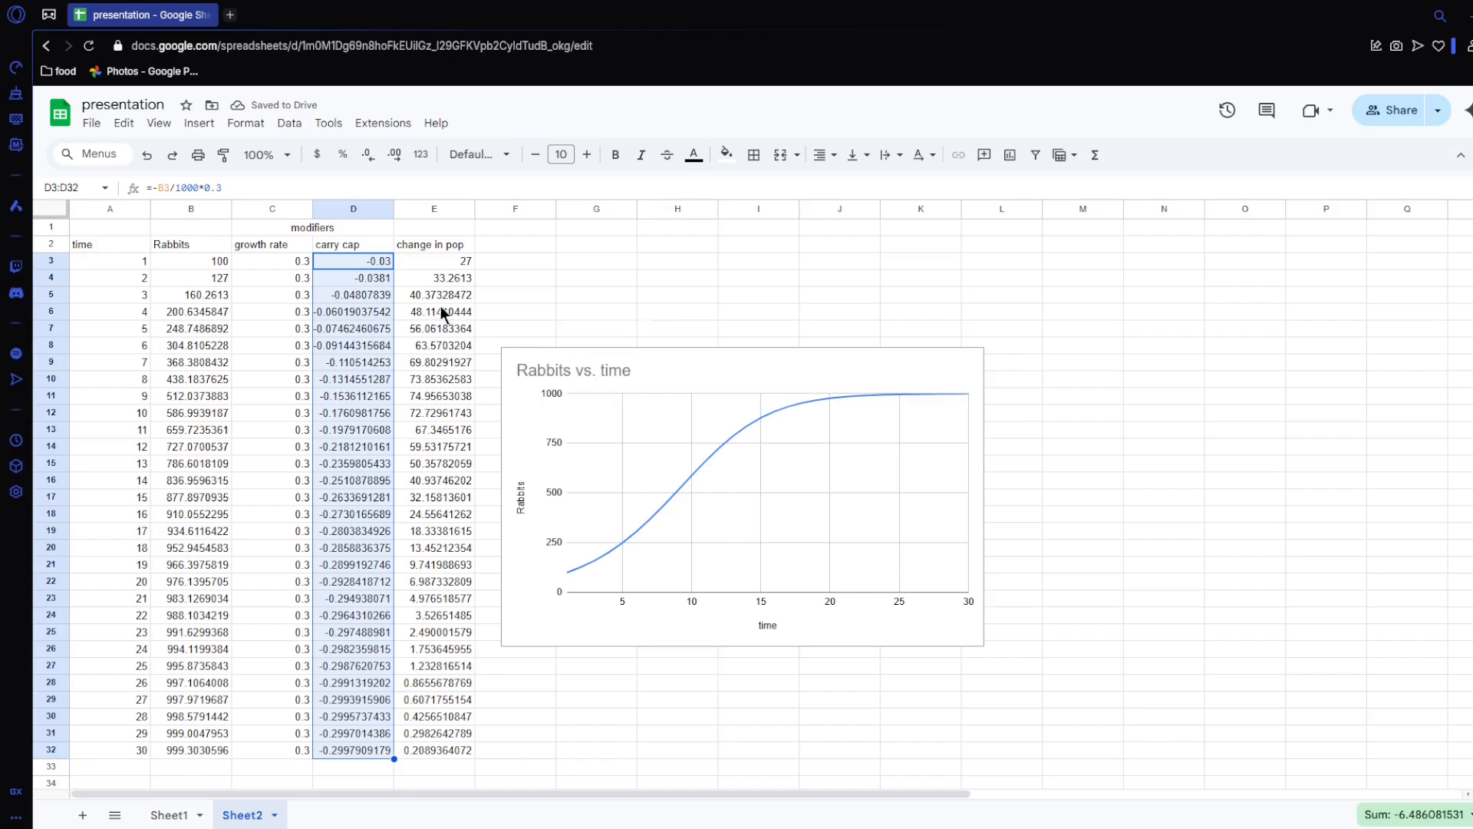
Step: Examine the parts of the carry cap formula in D3, including its 1000 divisor and 0.3 factor
left_click(347, 264)
double_click(184, 187)
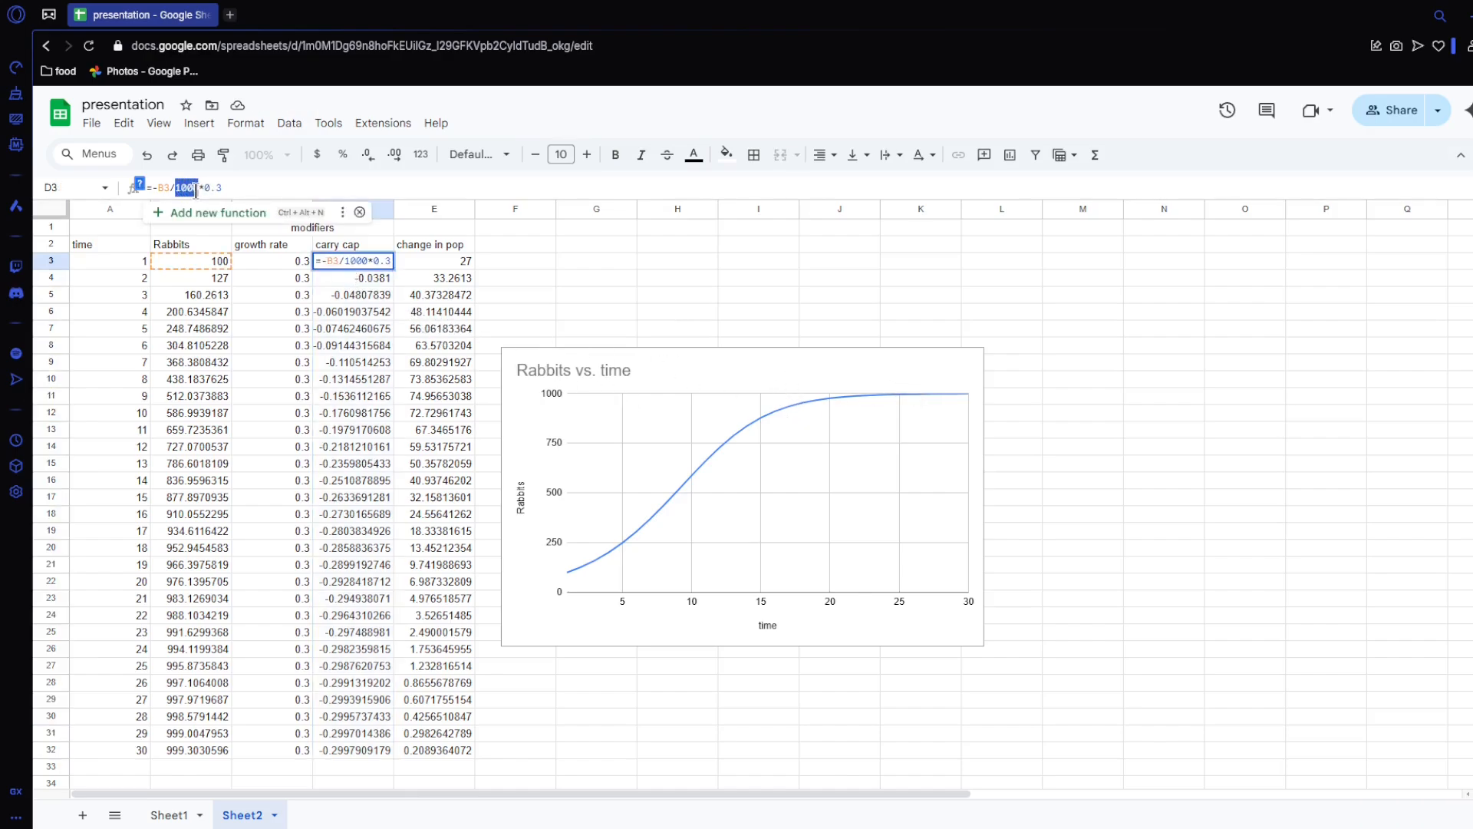
left_click(259, 186)
left_click_drag(158, 188, 198, 188)
left_click_drag(232, 188, 206, 187)
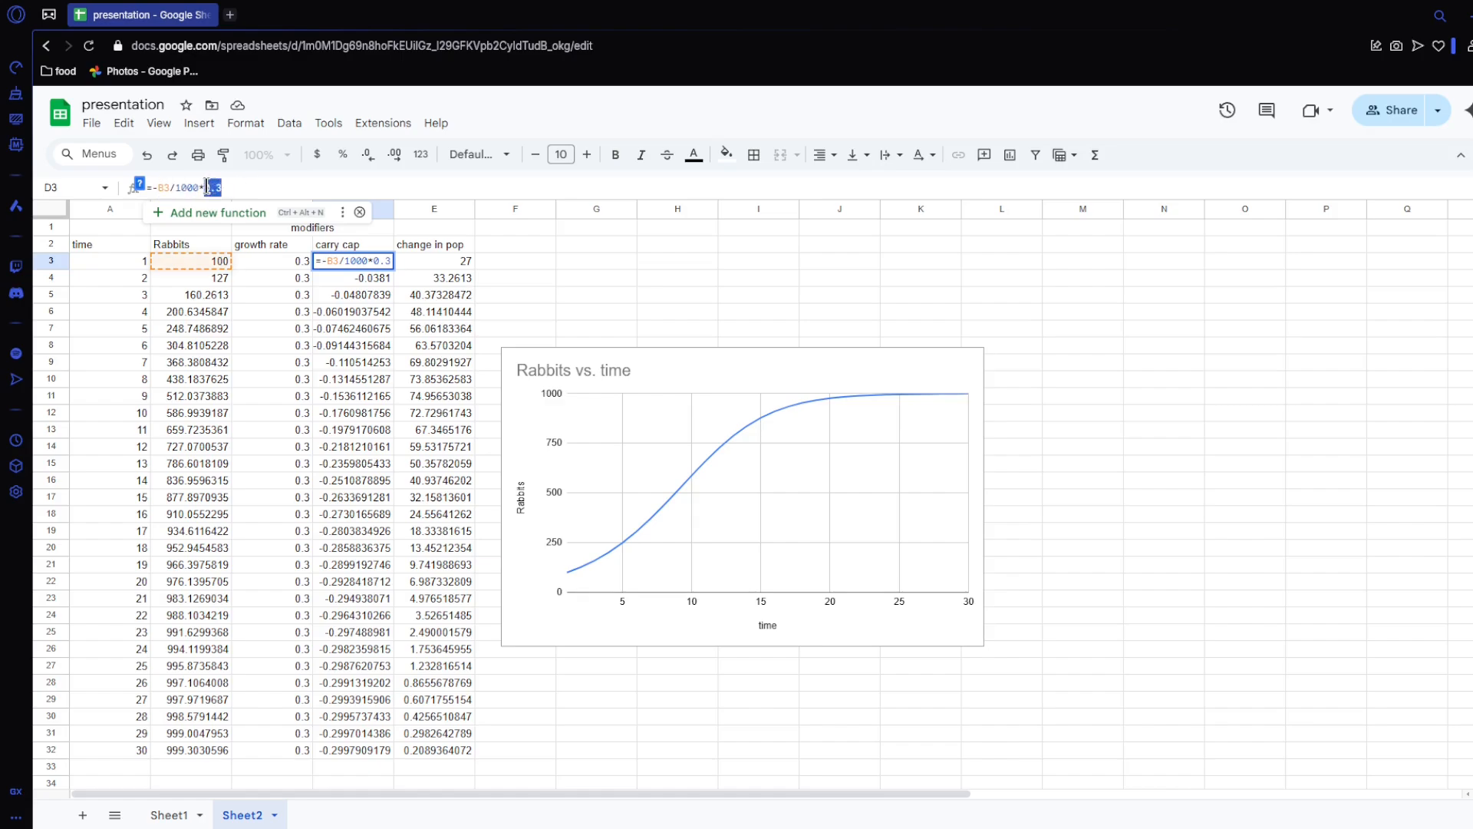
left_click(245, 185)
left_click(623, 715)
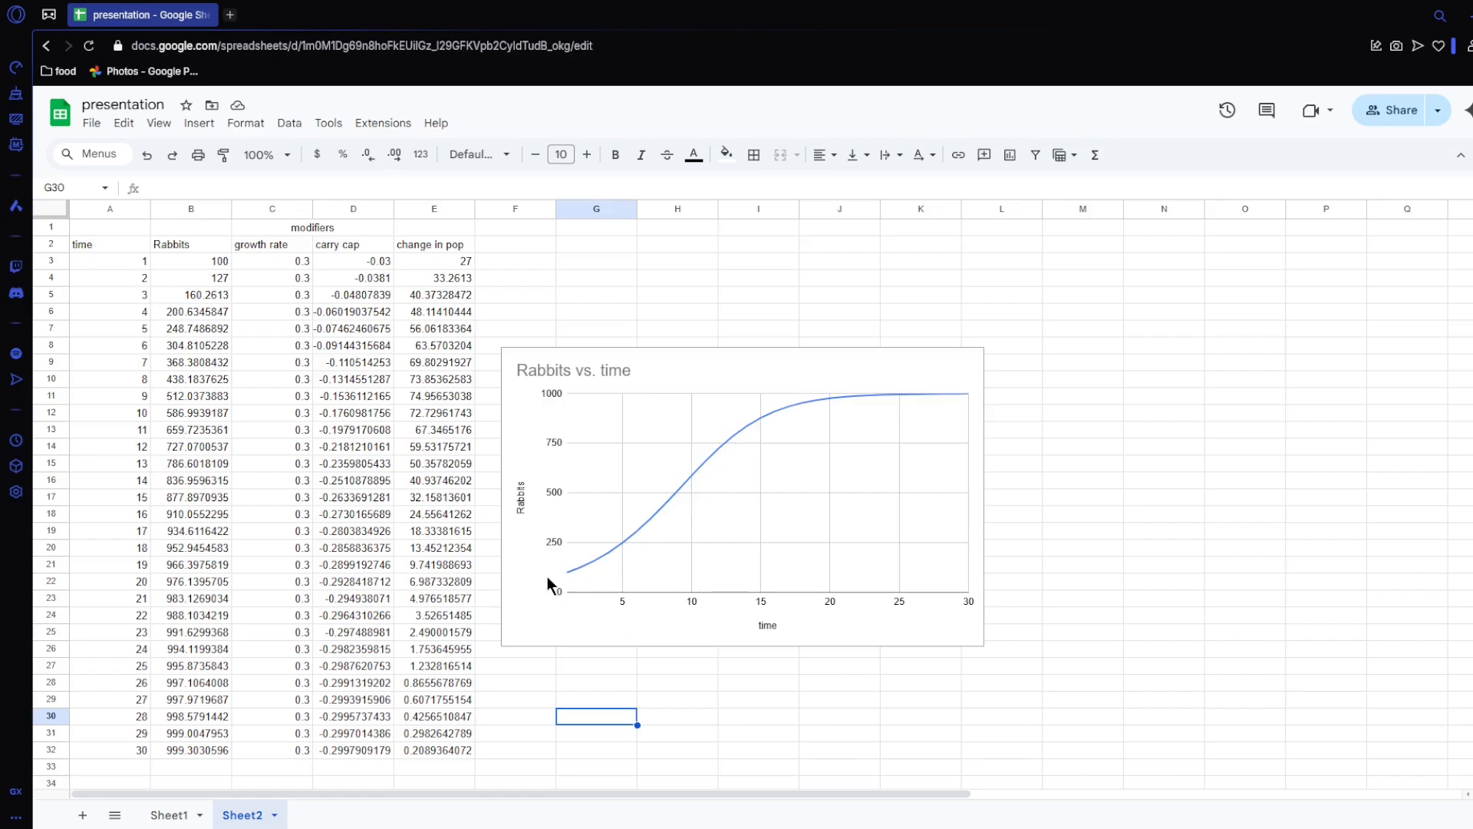
Step: Copy the header rows A1:E2 from Sheet2 into the first rows of a new sheet
left_click_drag(100, 244, 406, 235)
key("ctrl+c")
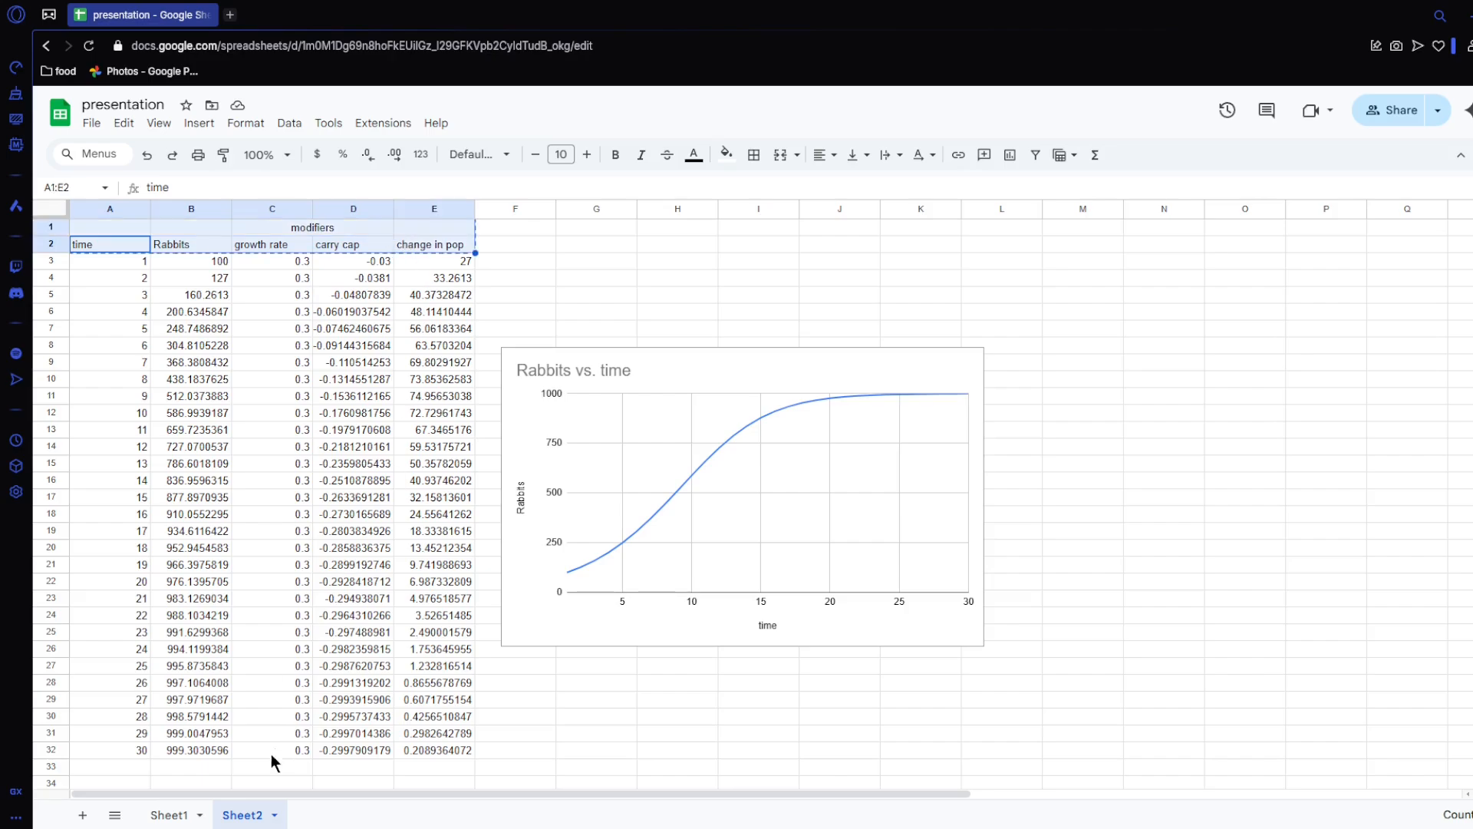
key("shift+F11")
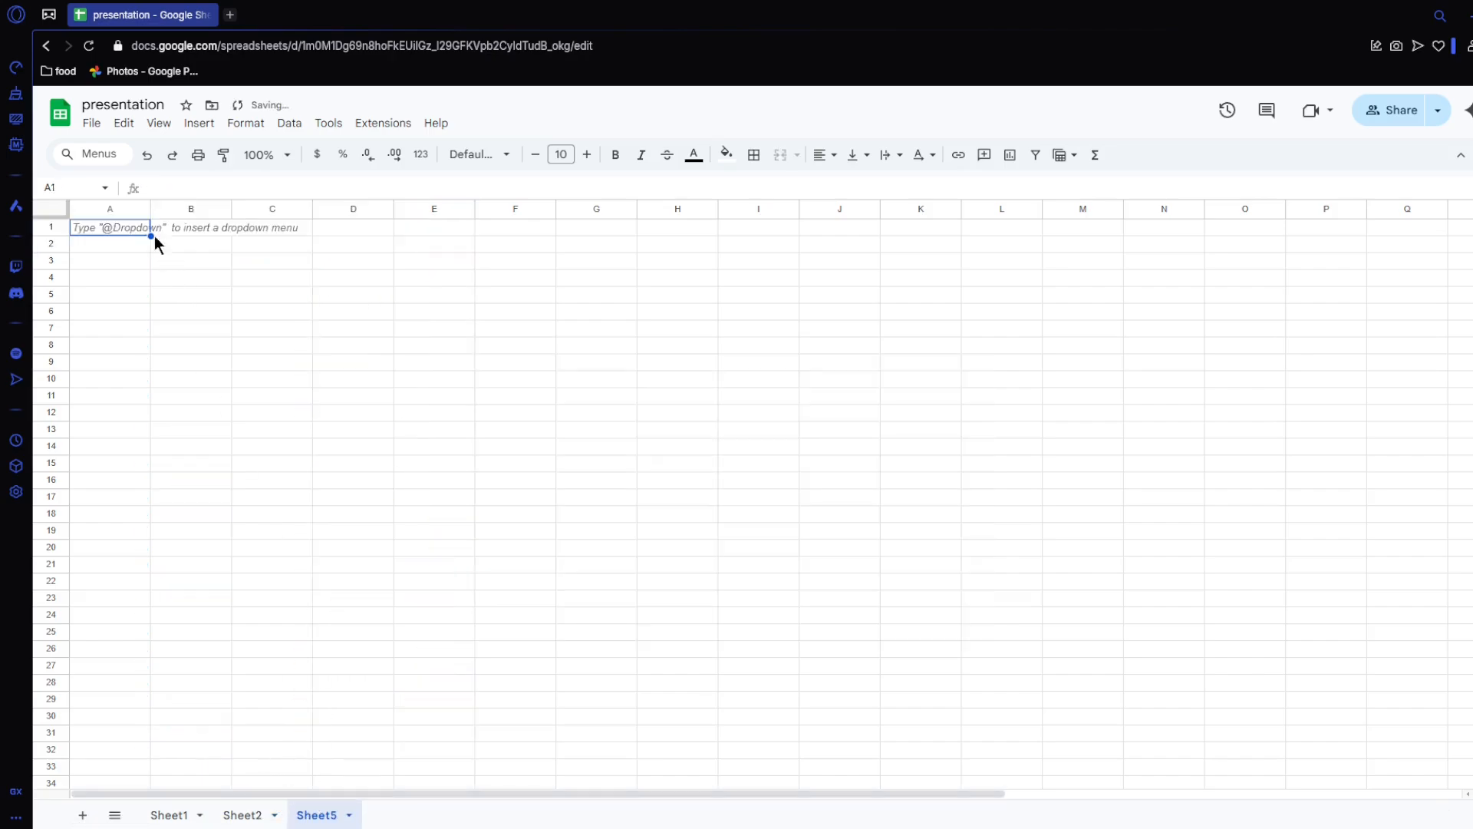
key("ctrl+v")
left_click(376, 292)
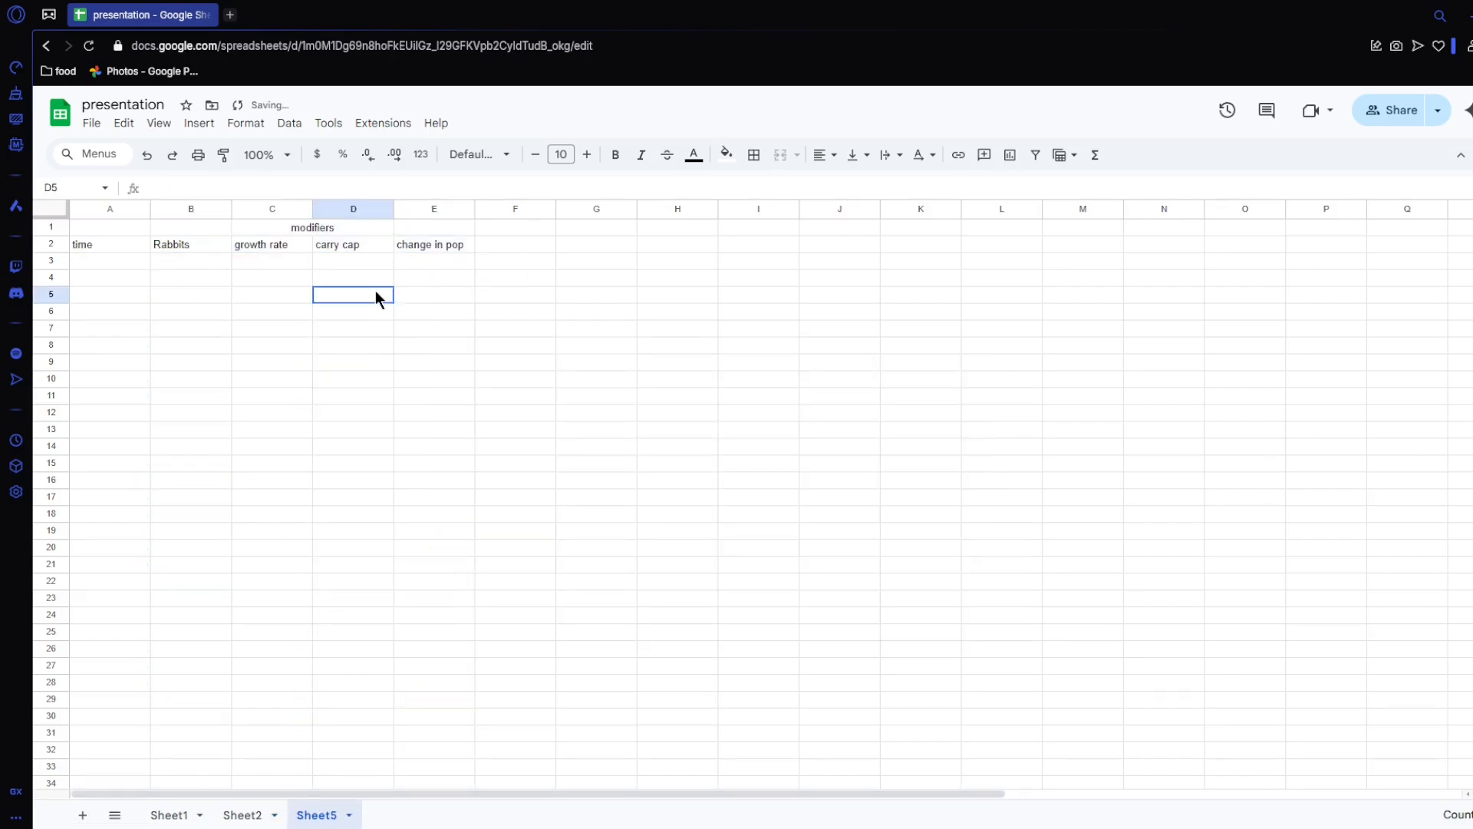
Step: Insert a column before change in pop, head it "random" in E2, and extend the merged modifiers heading across C1:E1
right_click(440, 209)
left_click(520, 342)
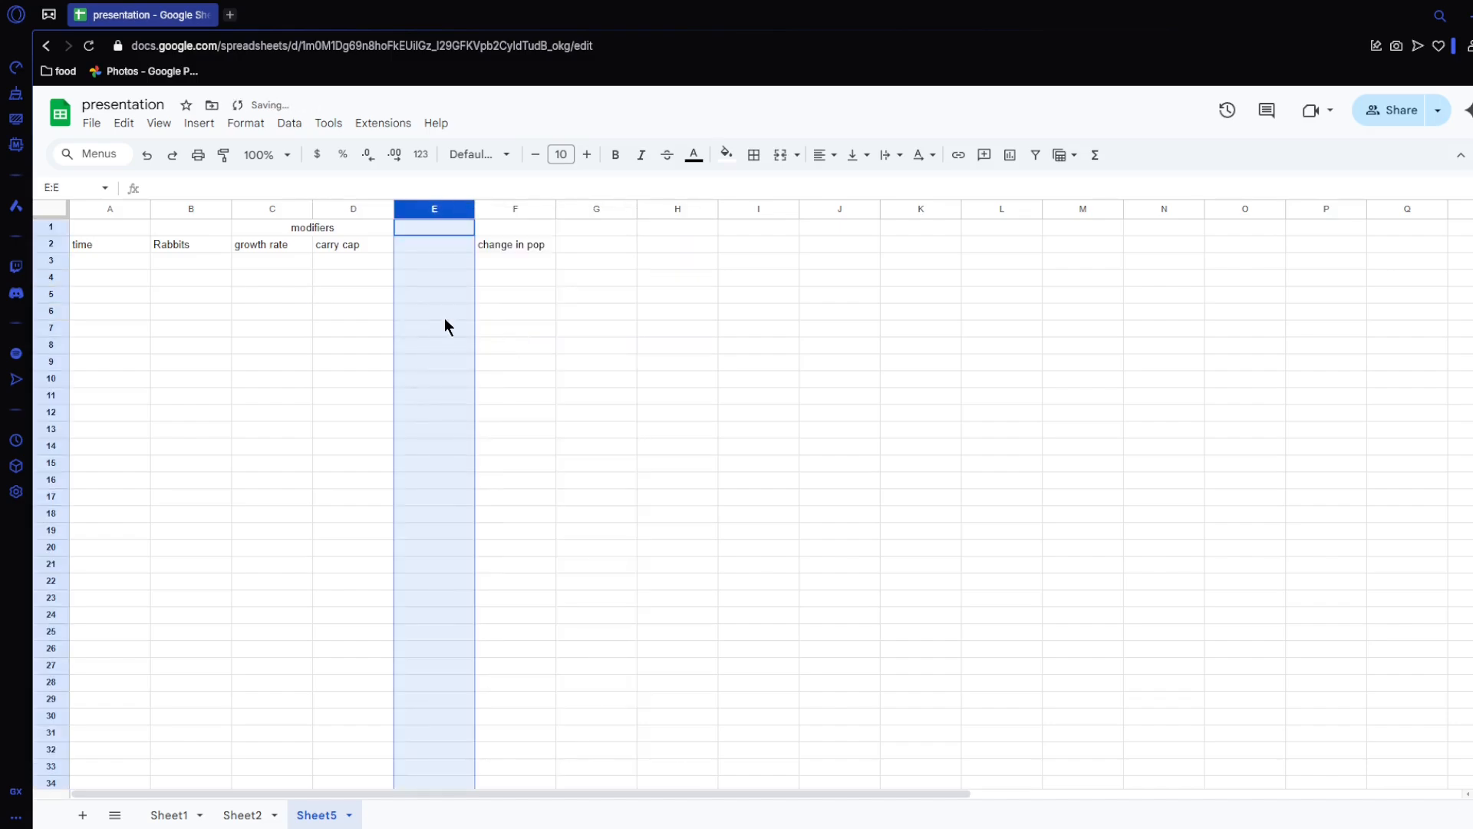
left_click(418, 245)
type("random")
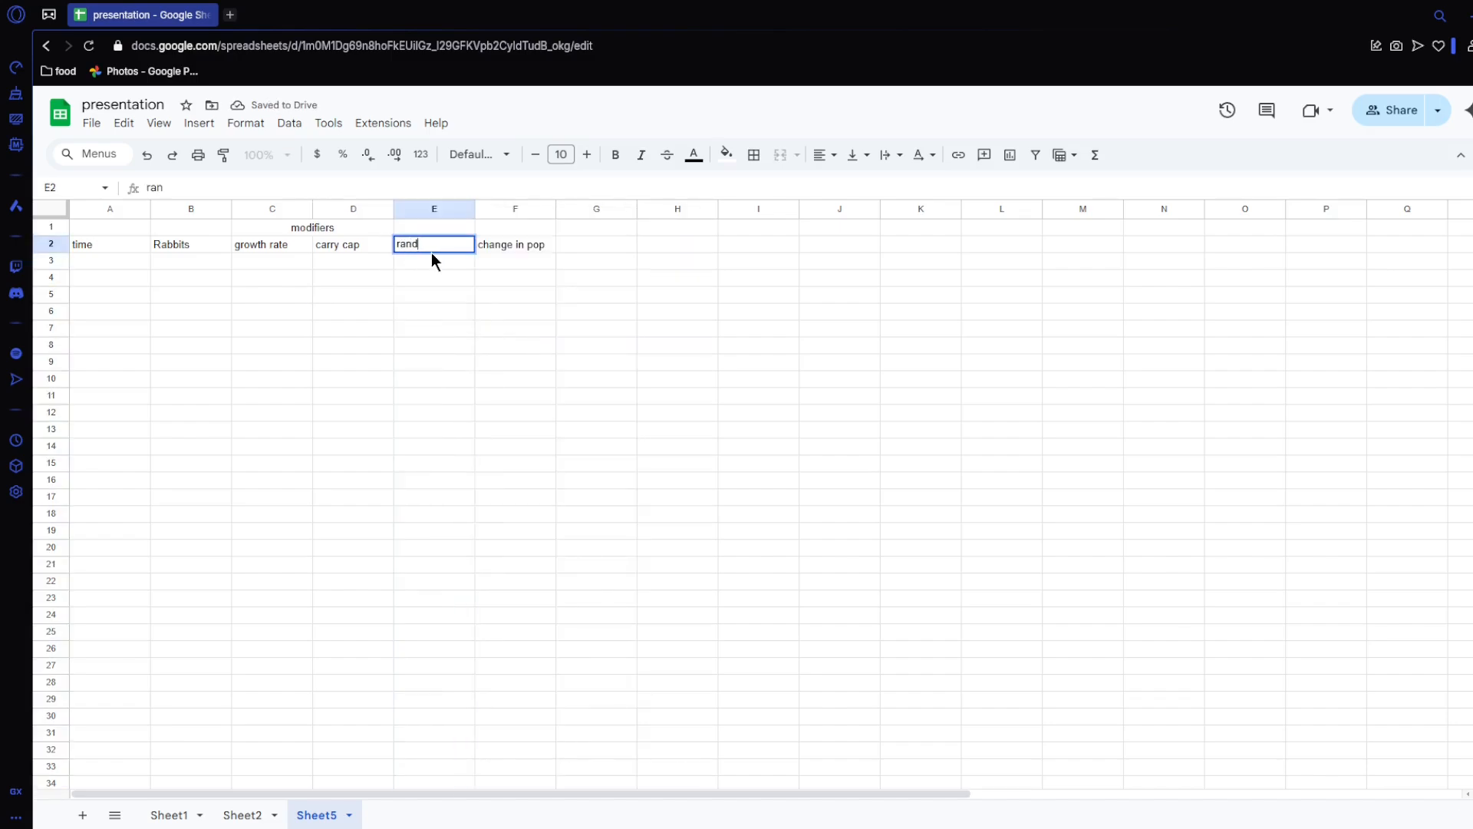
left_click(450, 281)
left_click_drag(310, 227, 413, 224)
left_click(776, 156)
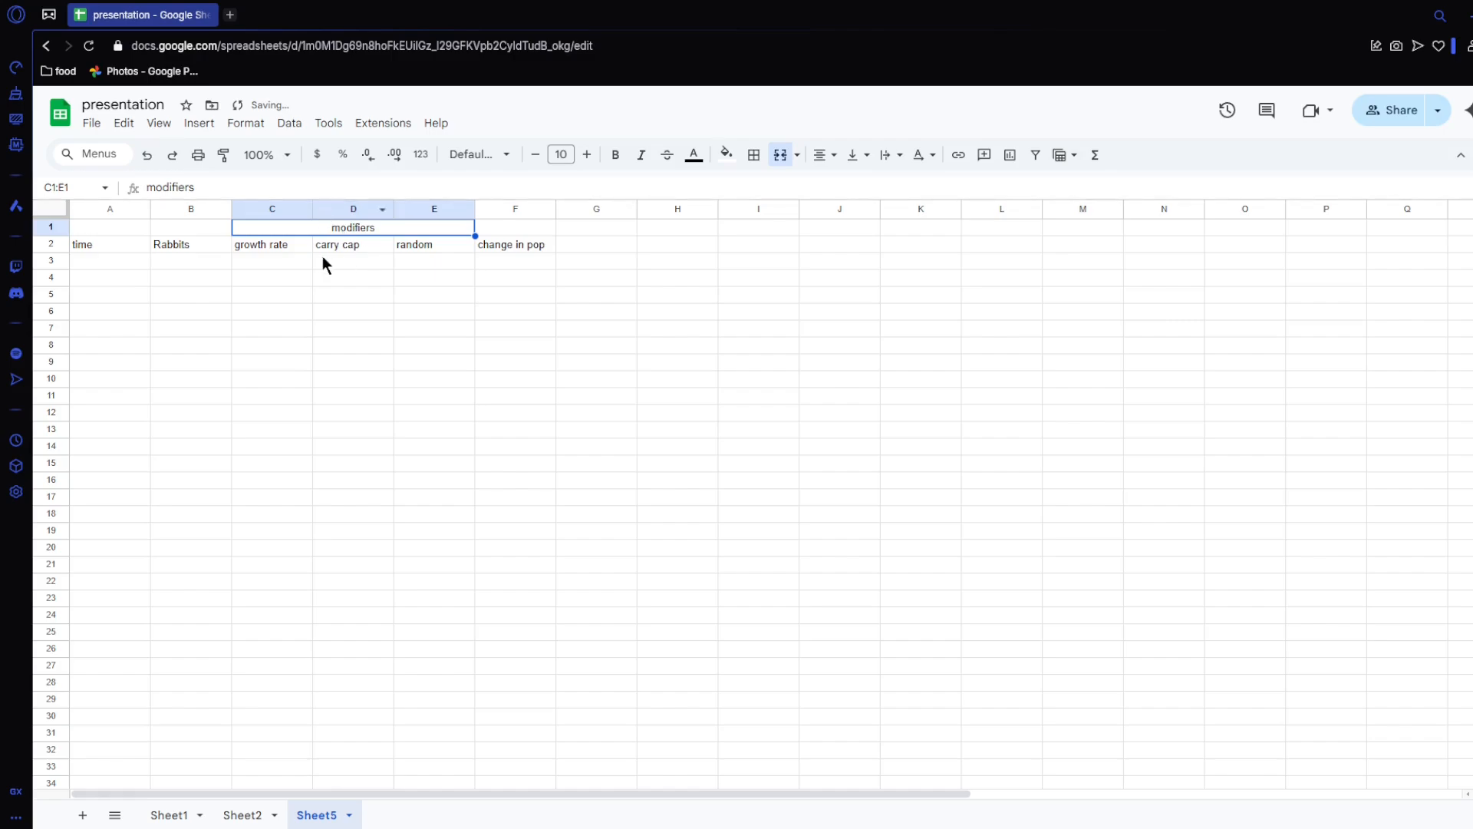
Step: Enter a starting population of 100 in B3 and a growth rate of 0.3 in C3
left_click(202, 256)
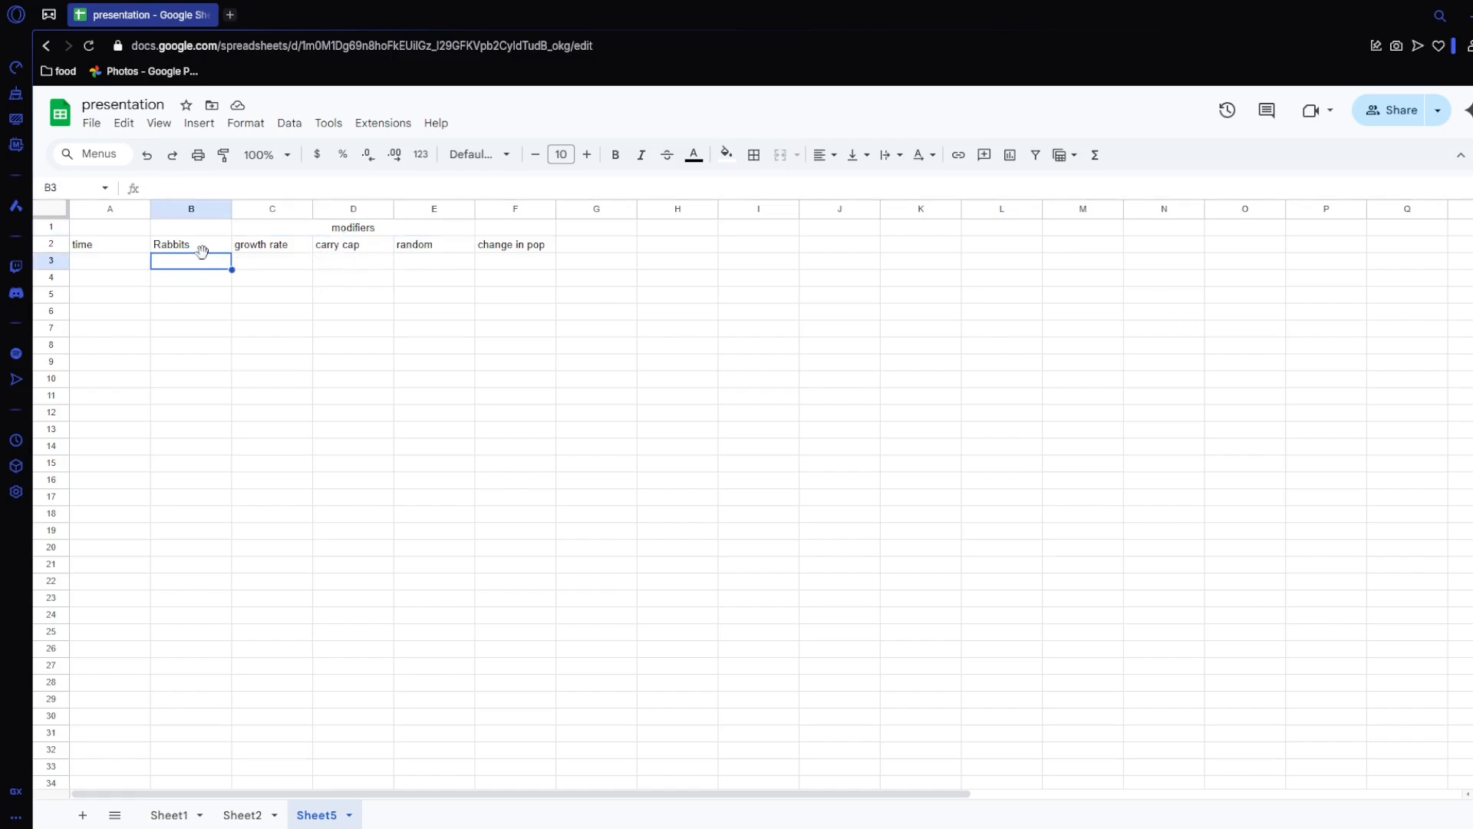
type("100")
key("Tab")
type("0.3")
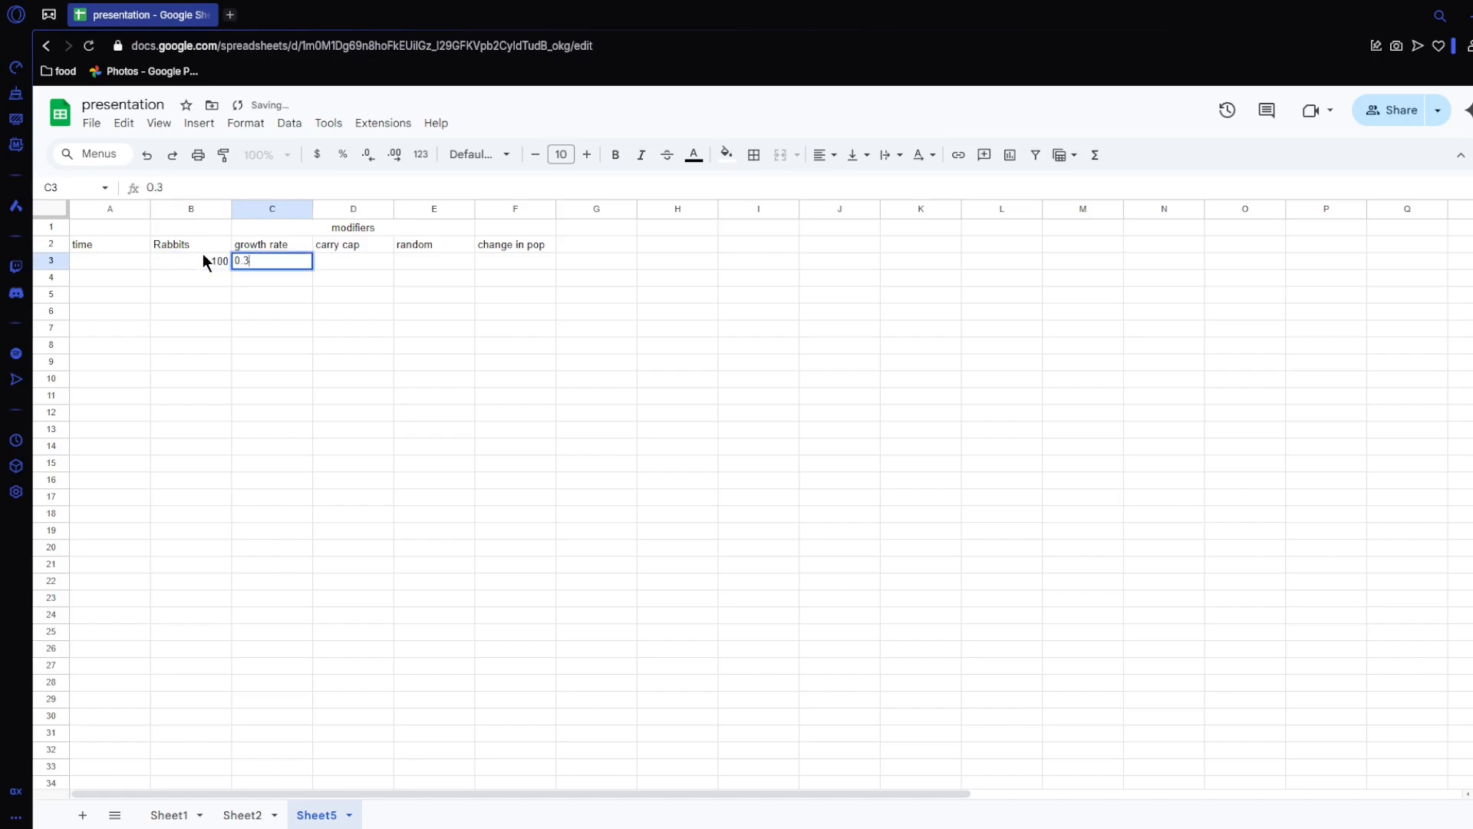
key("Tab")
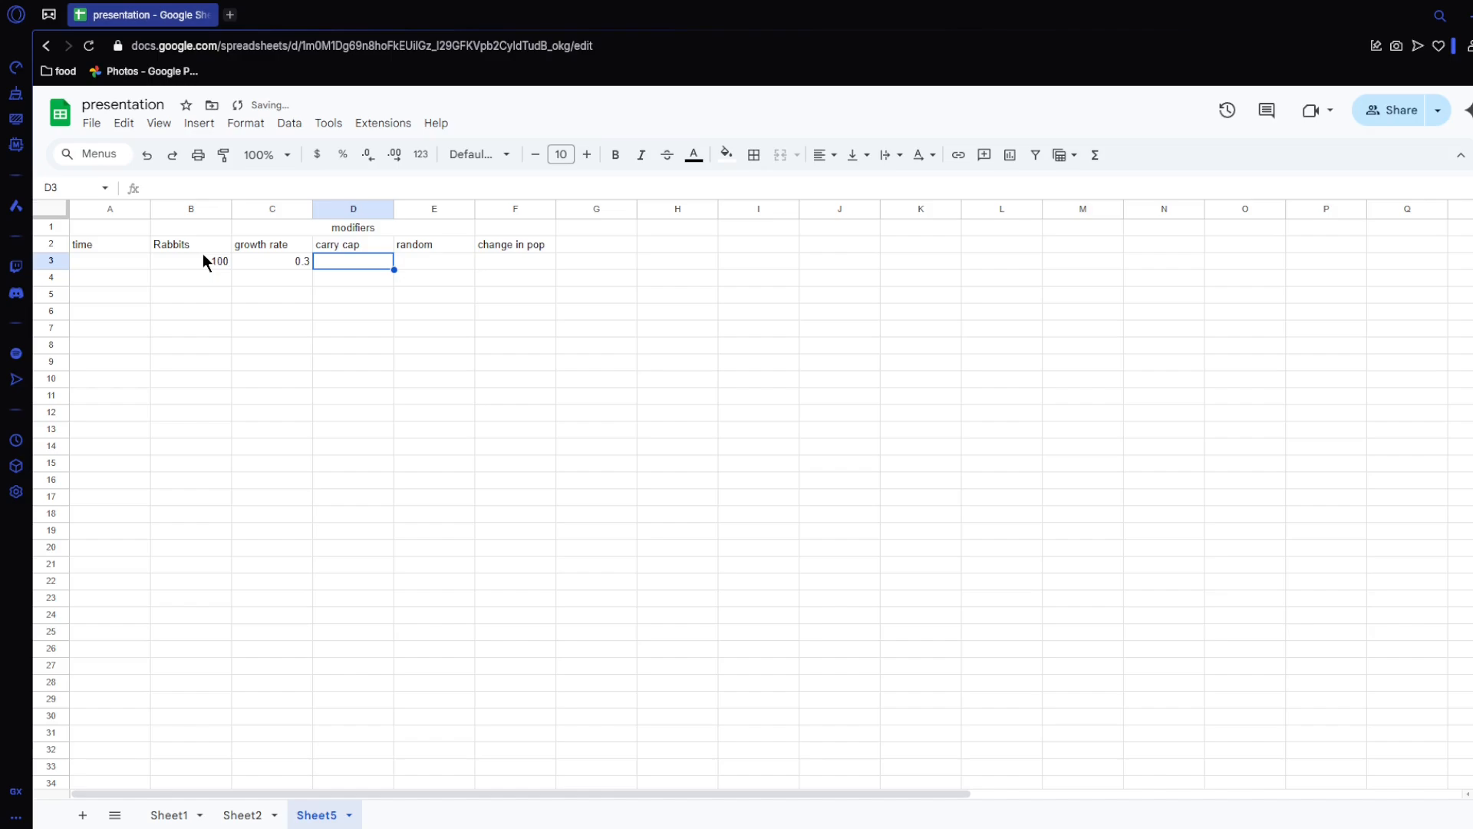
Step: Enter the carry cap formula =-B3/1000*C3 in D3
type("=-")
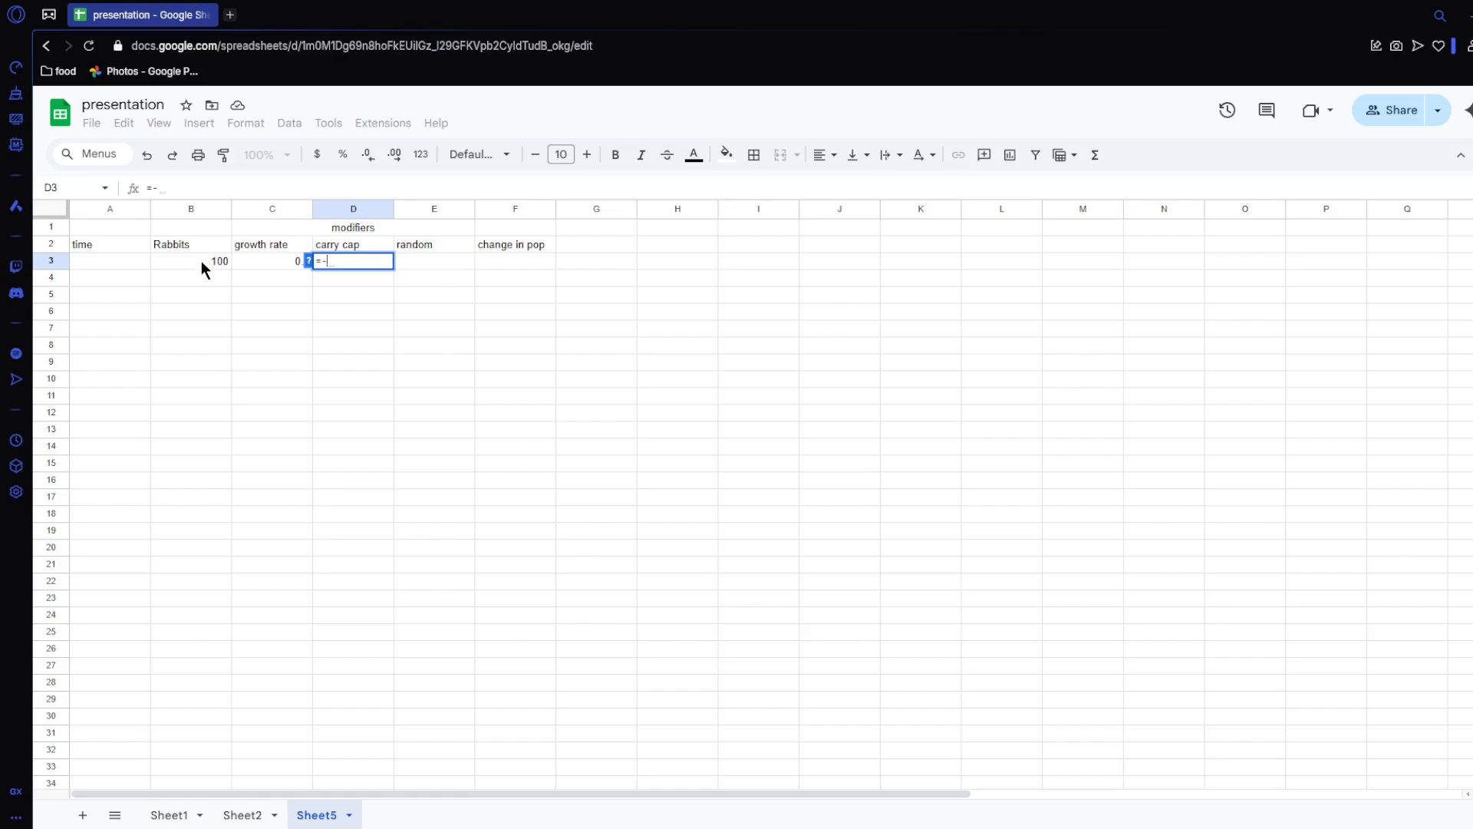
left_click(201, 261)
type("/")
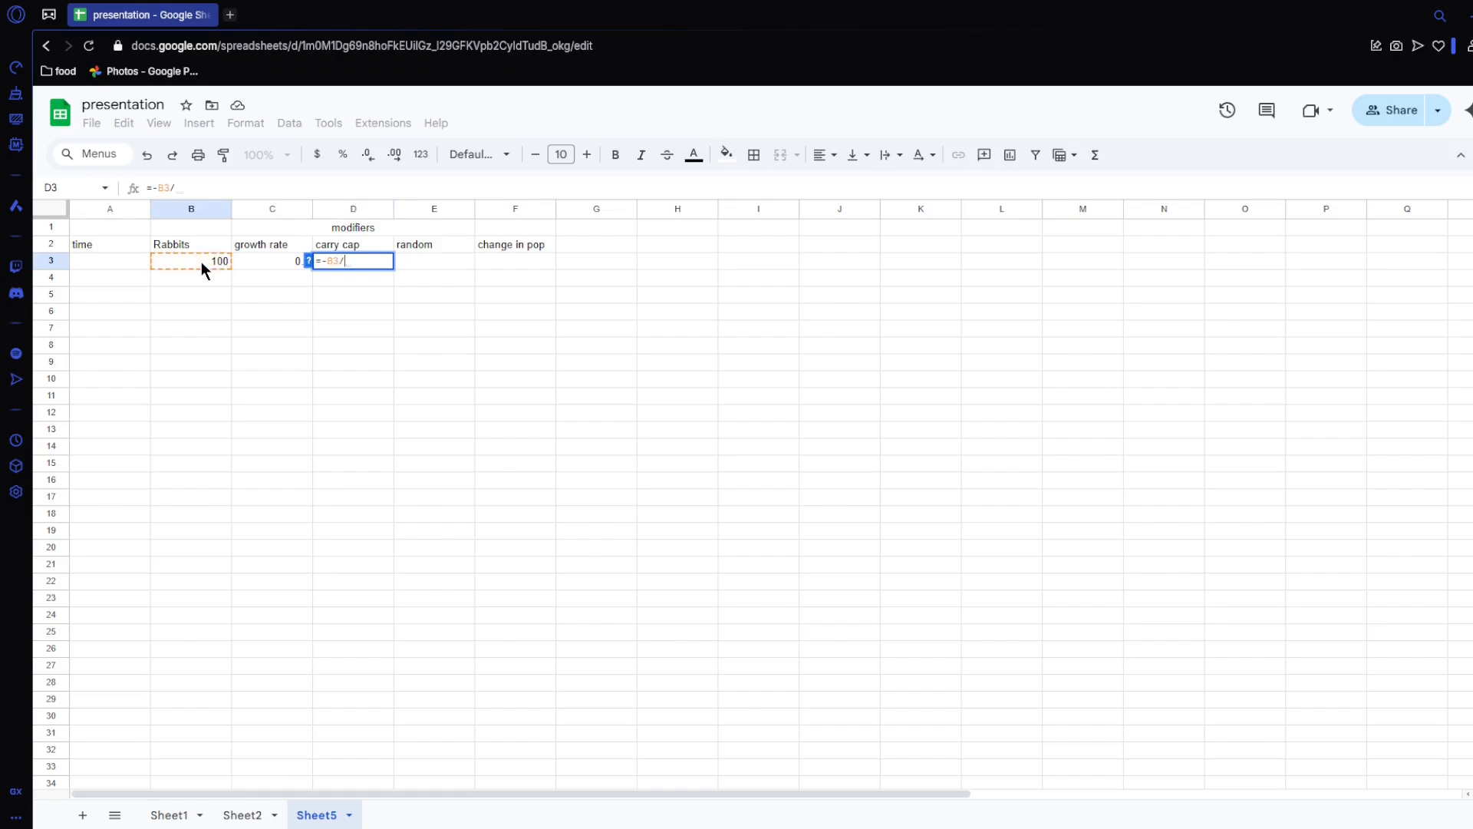
type("1000")
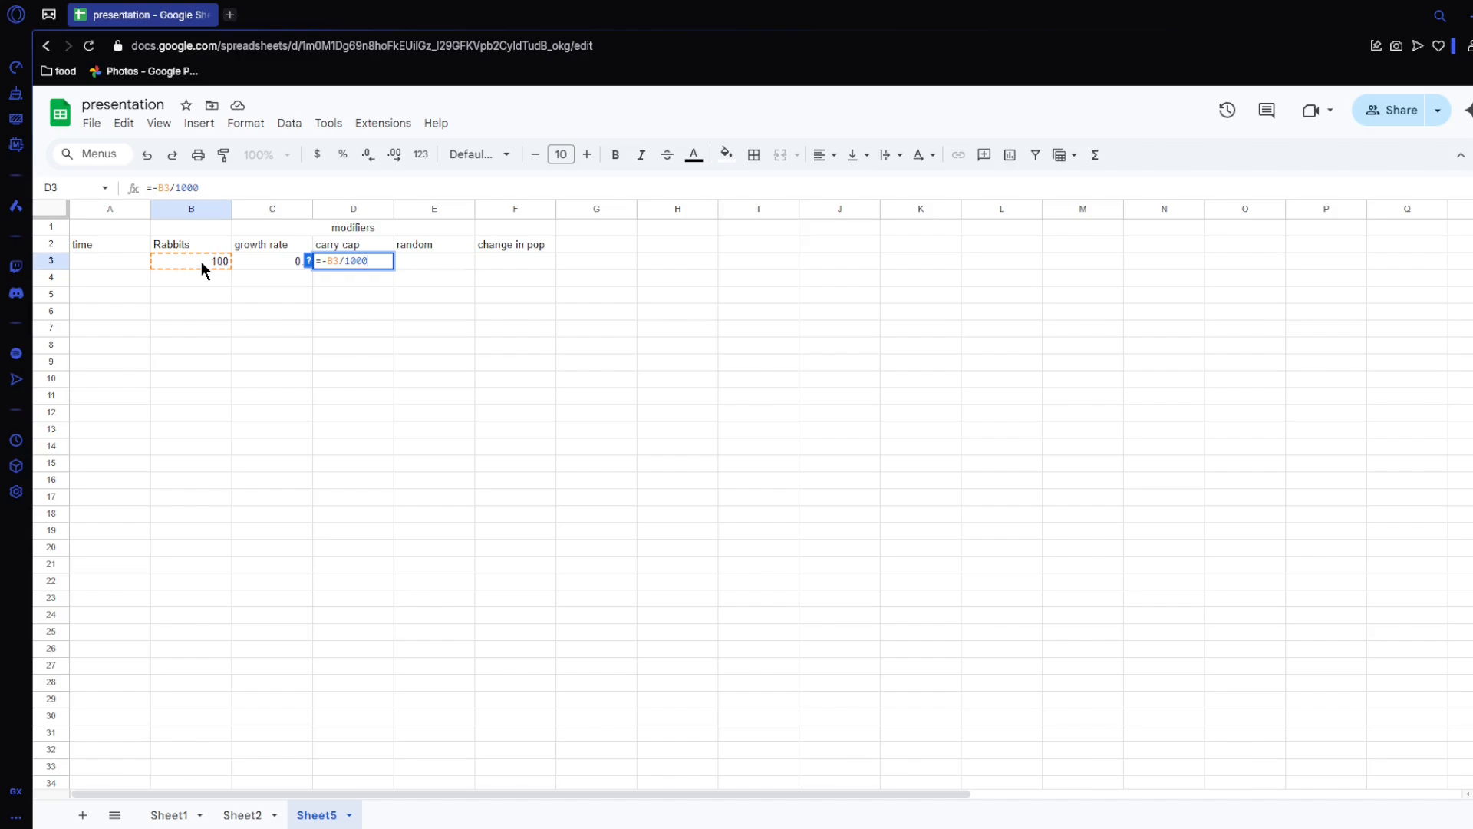
type("*")
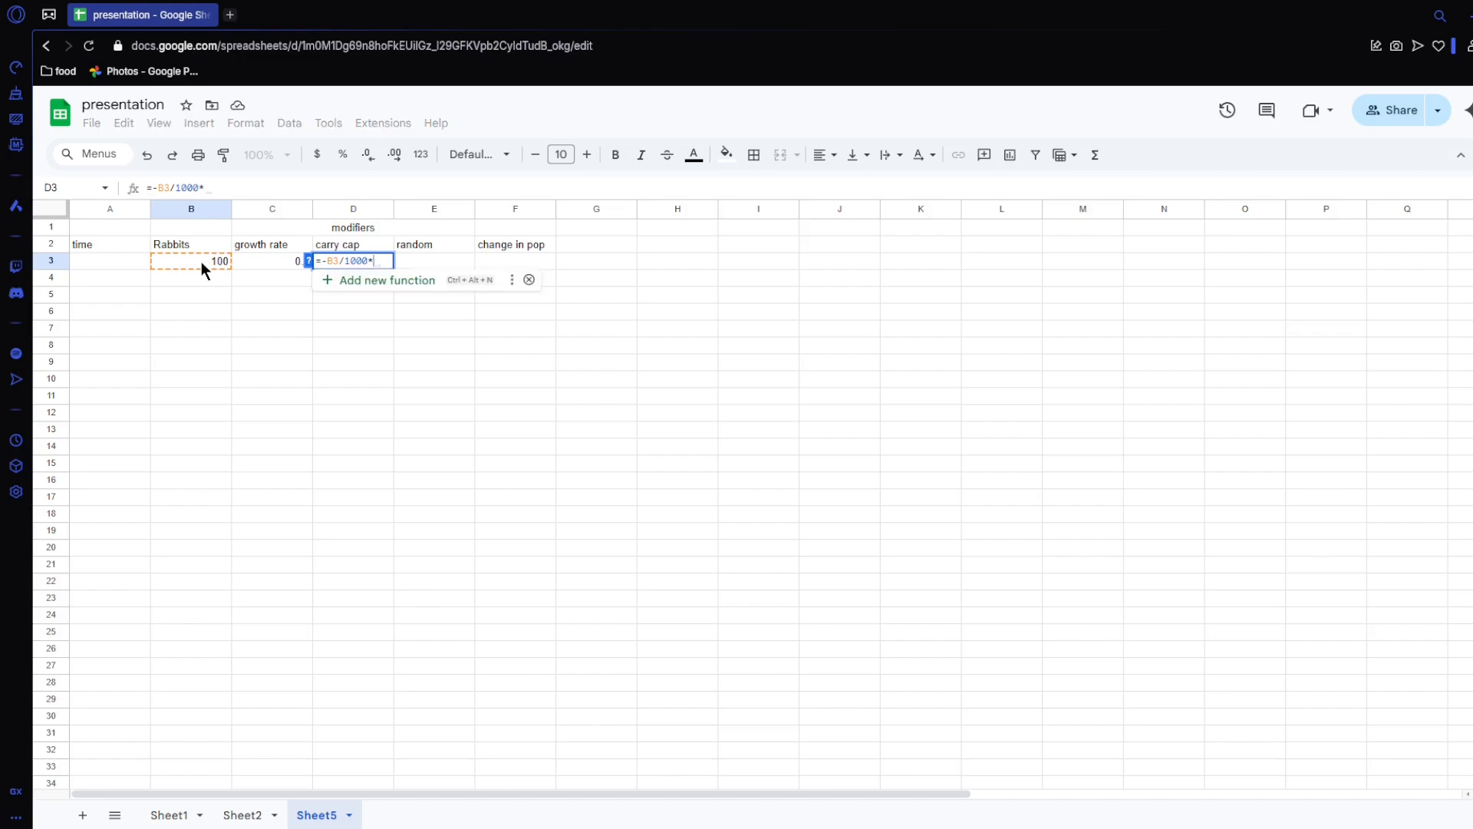
left_click(266, 256)
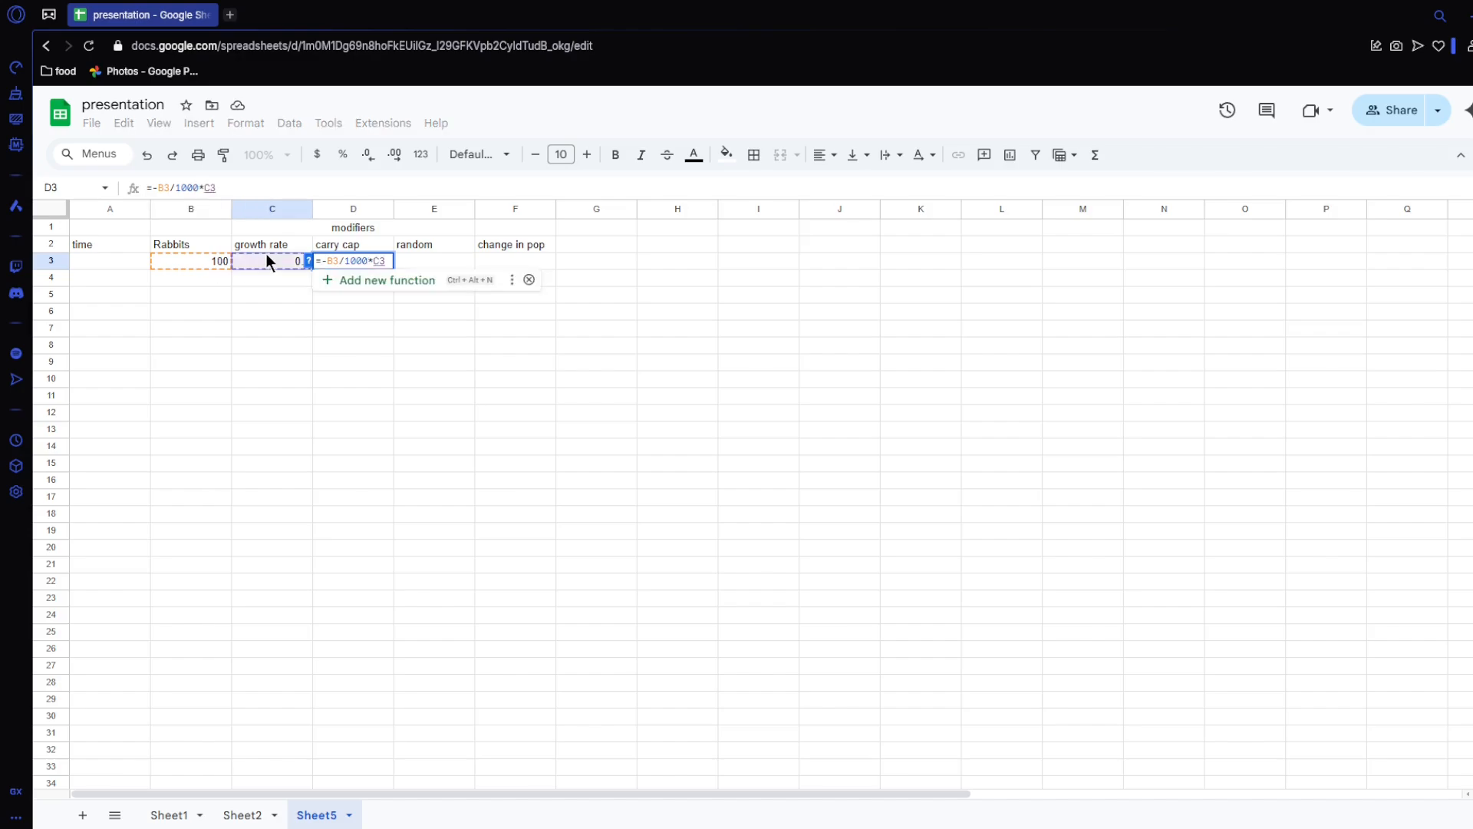
key("Return")
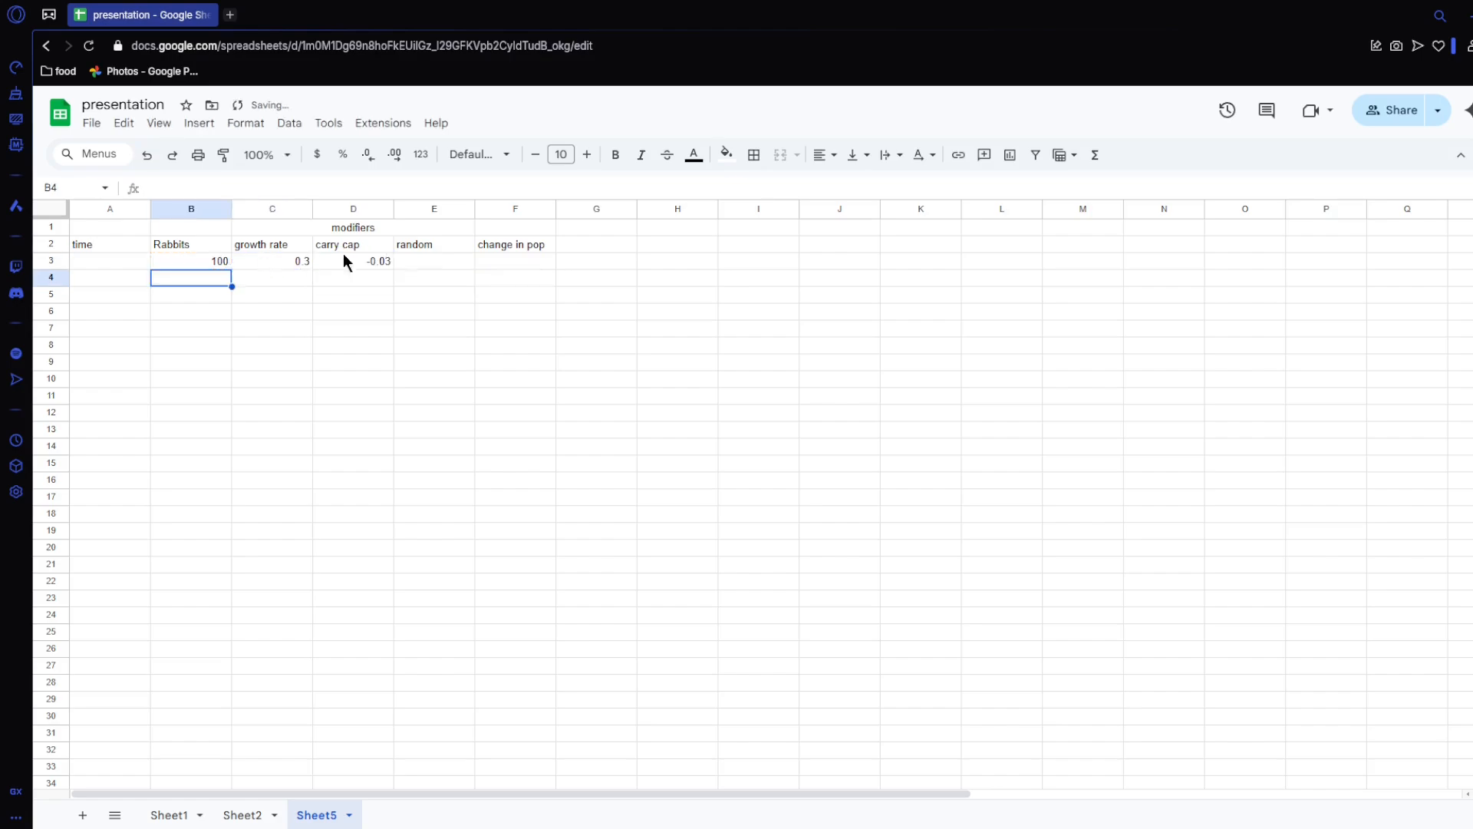
Step: Enter the formula =rand() in E3 under the random heading
left_click(448, 262)
type("=")
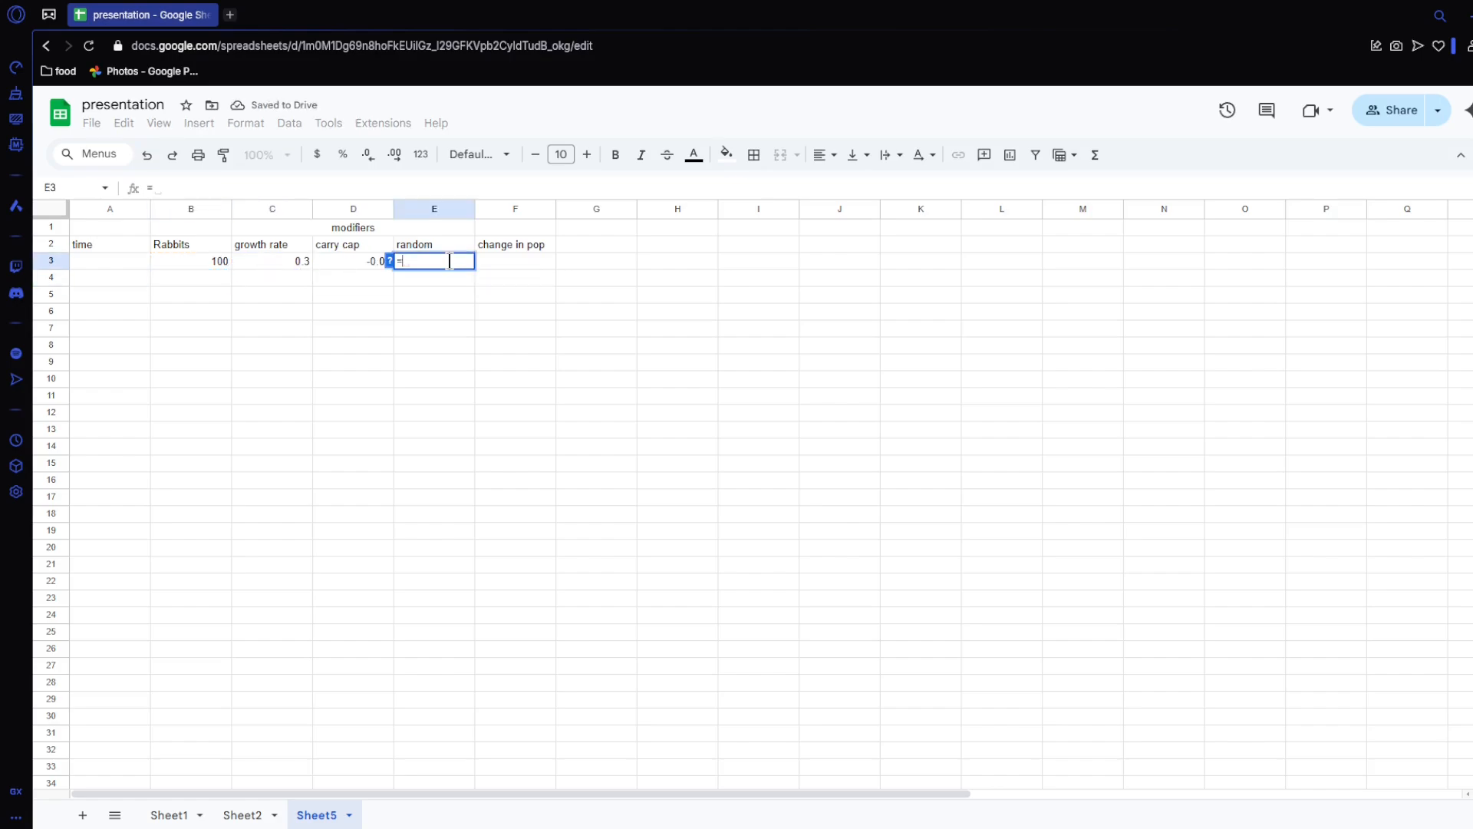
type("rand(")
key("Return")
Step: Recalculate the random value in E3 repeatedly by pasting the cell onto itself to examine its range
left_click(450, 260)
key("ctrl+c")
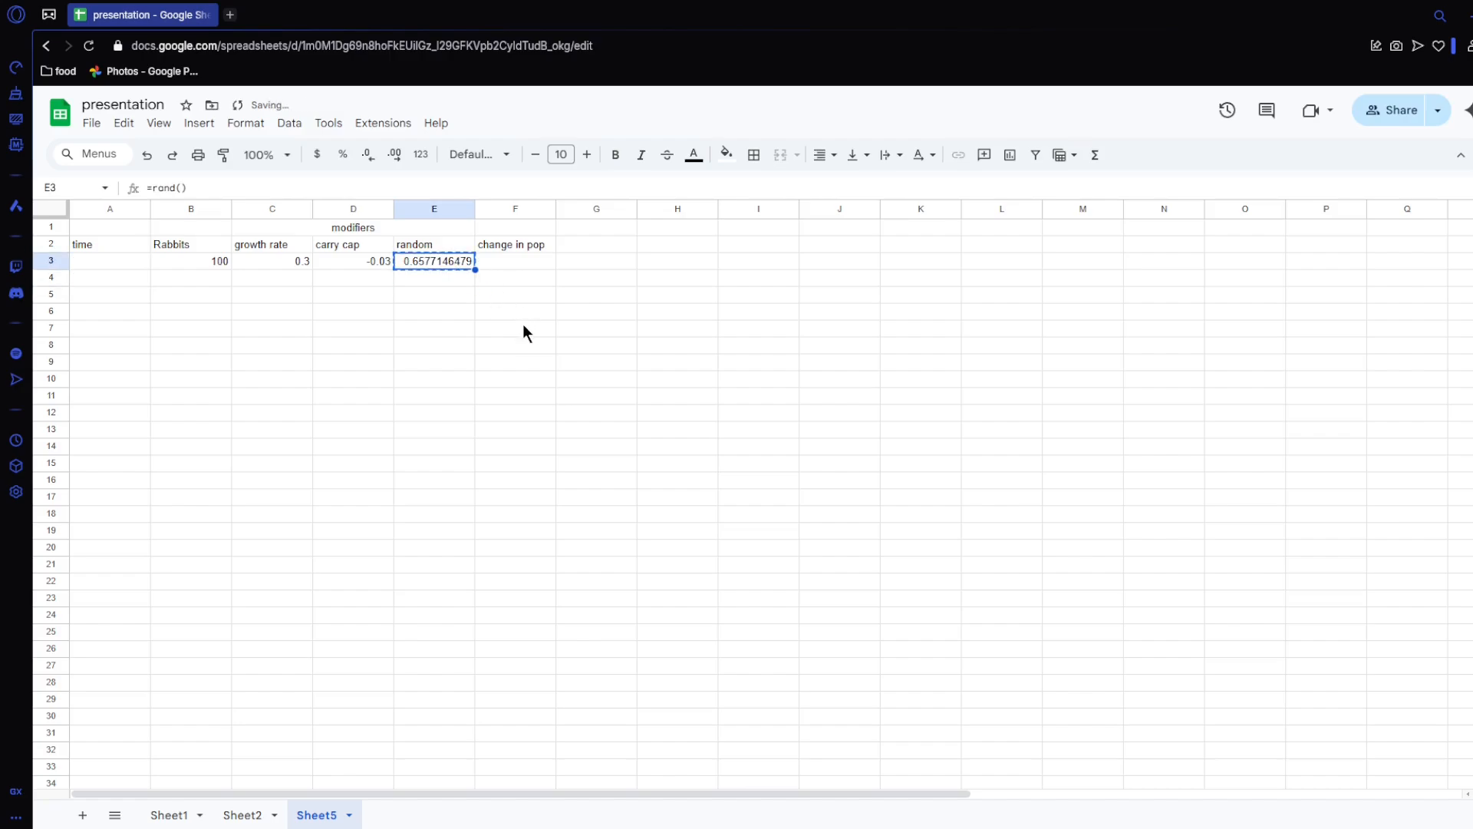
key("ctrl+v")
key("ctrl+v")
key("ctrl+v")
key("ctrl+v")
key("ctrl+v")
key("ctrl+v")
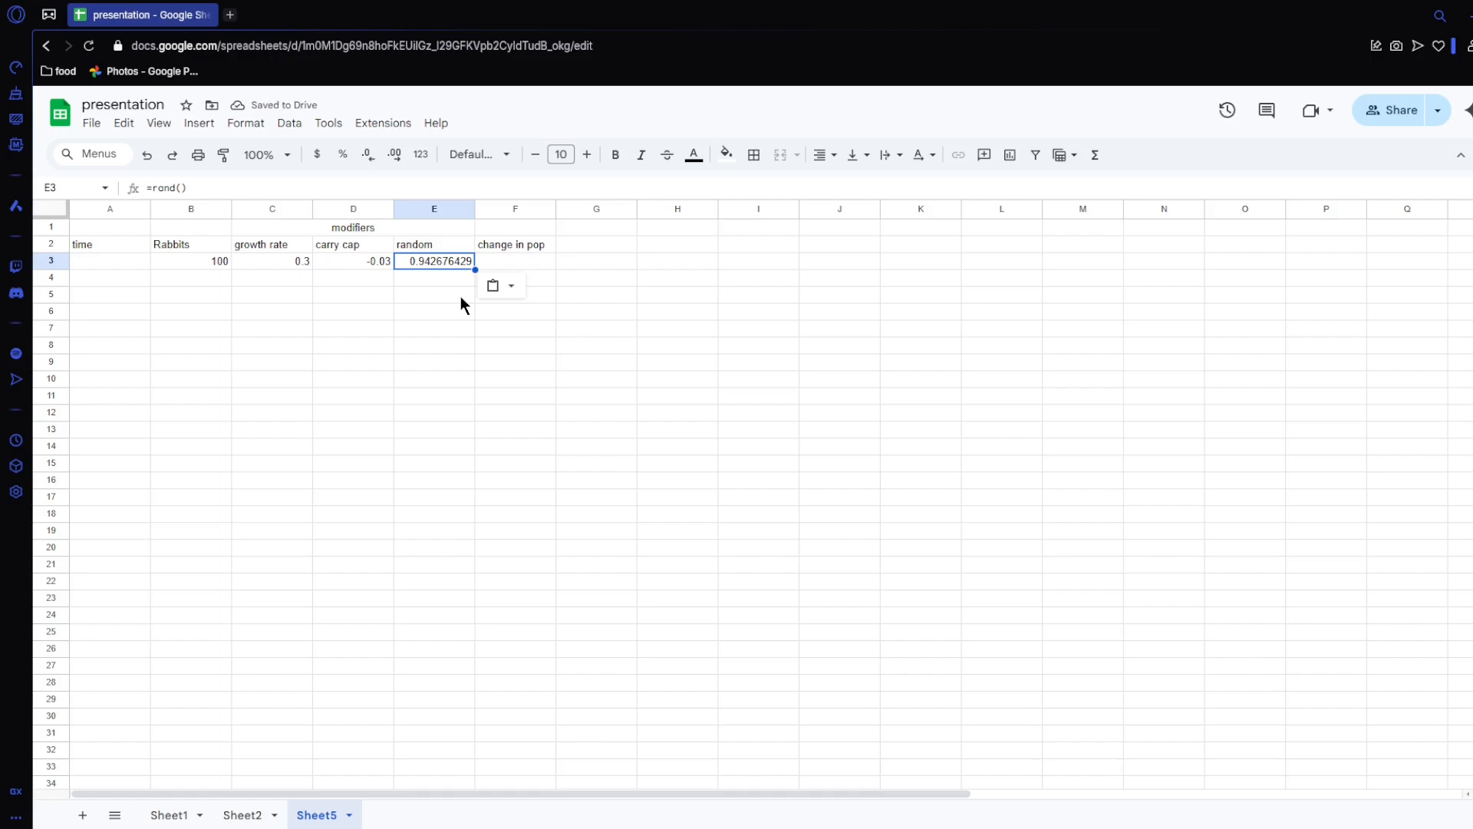
Step: Change the random formula in E3 to =rand()-rand()
key("Return")
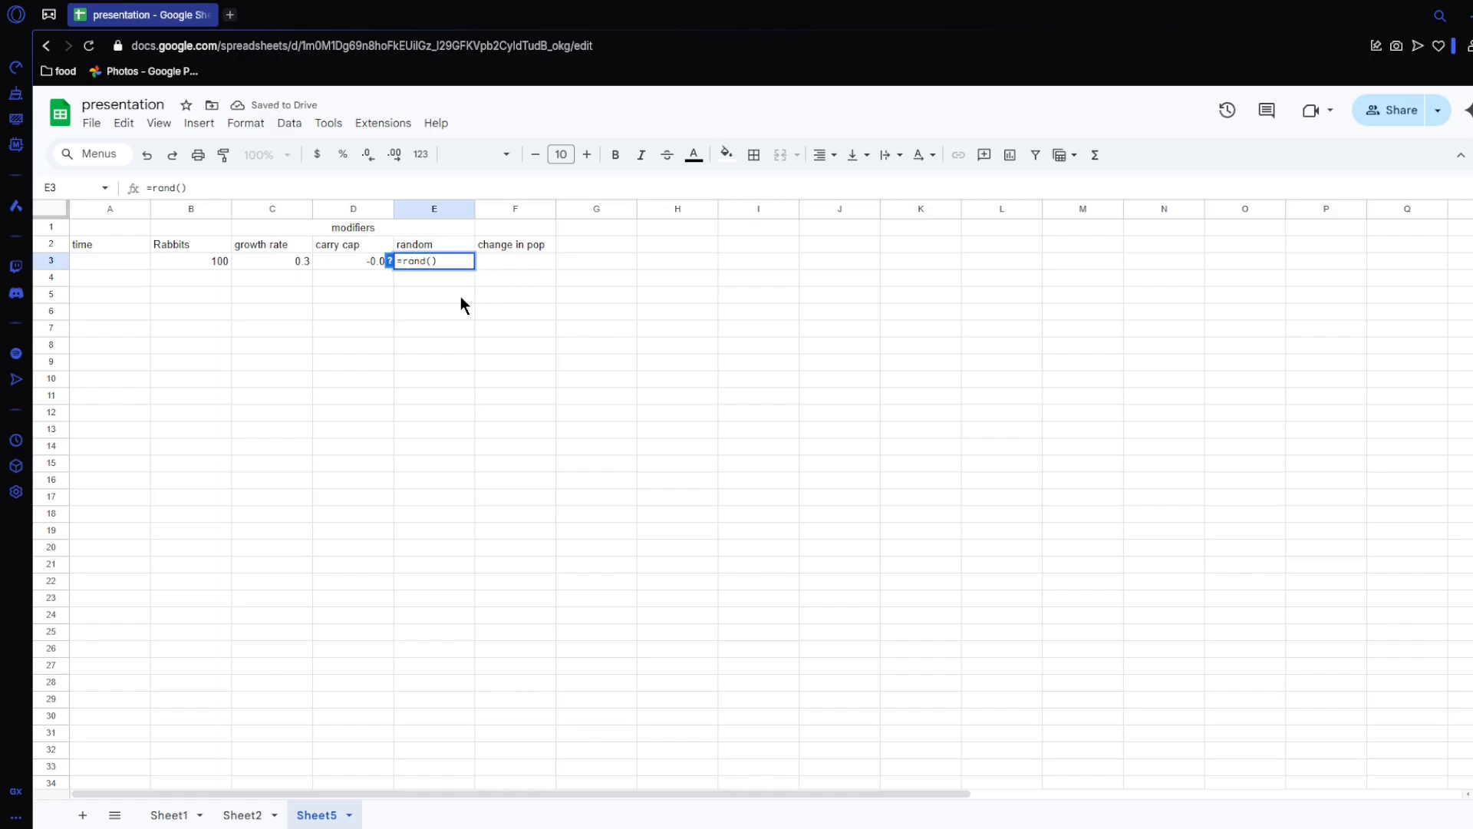
type("-rand(")
key("Return")
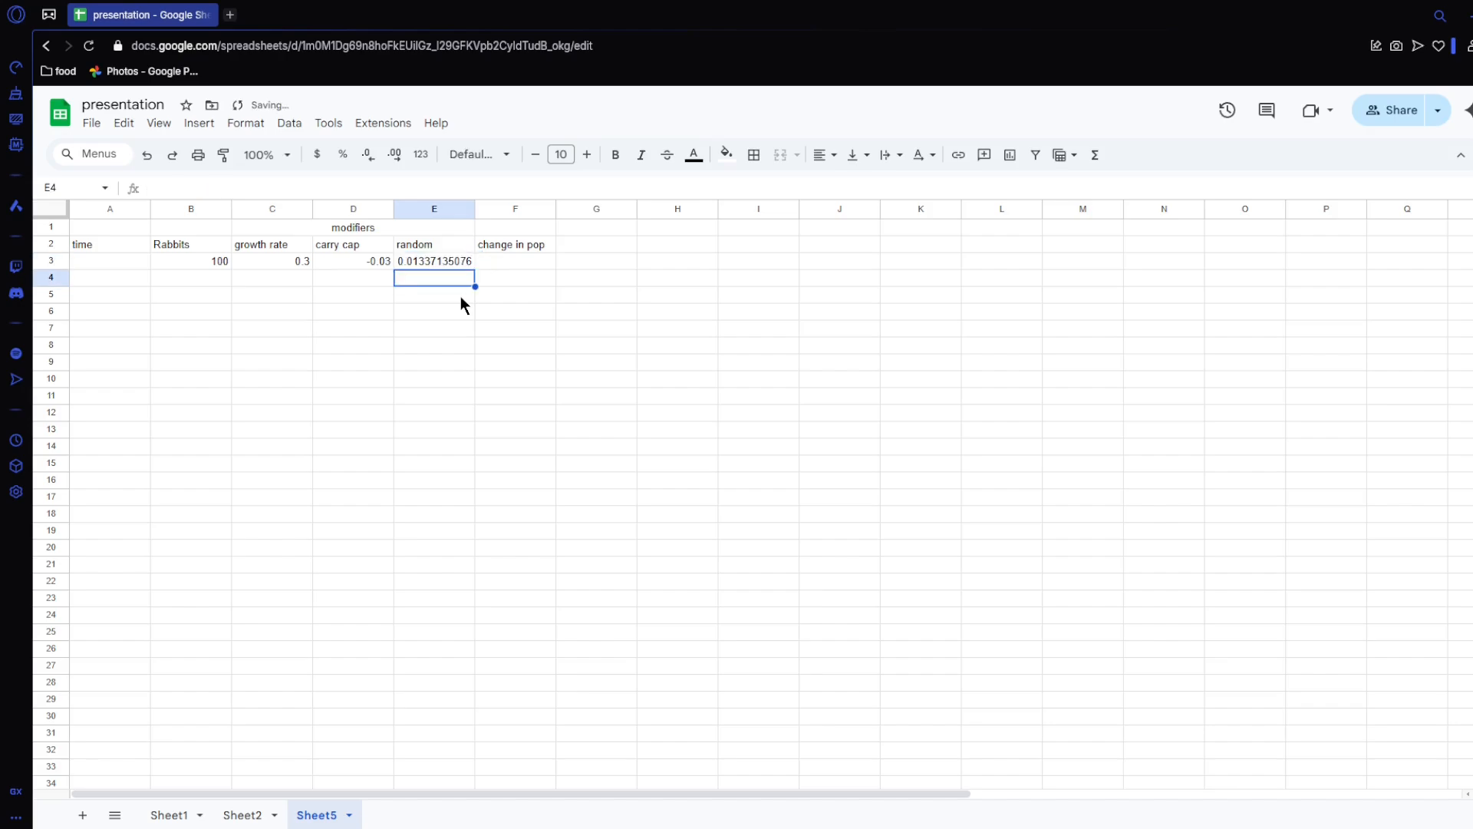
Step: Recalculate the rand()-rand() formula in E3 several times to check which positive and negative values it produces
key("Up")
key("ctrl+v")
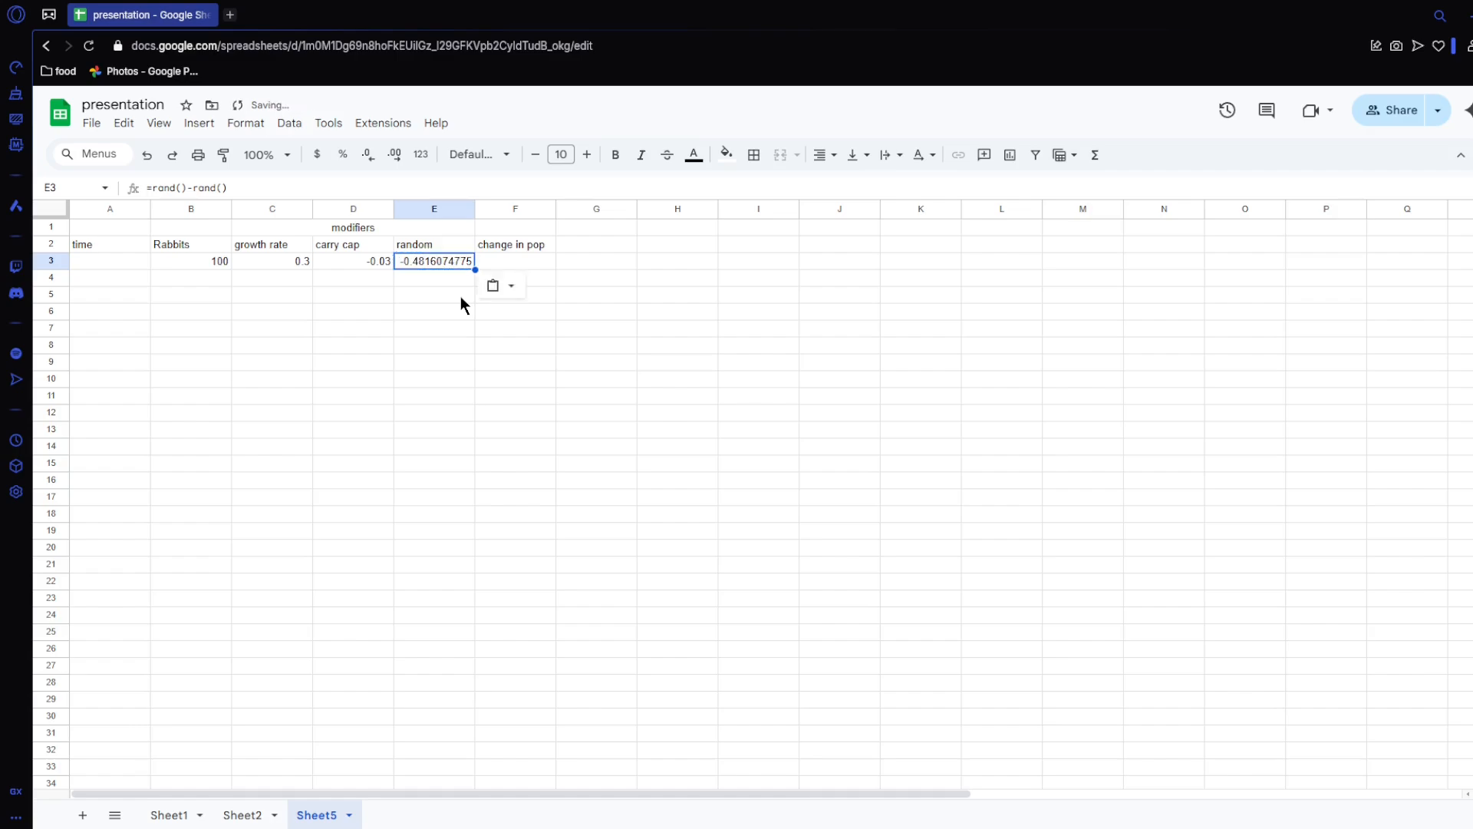
key("ctrl+v")
key("ctrl+v")
key("ctrl+v")
key("ctrl+v")
key("ctrl+v")
key("ctrl+v")
Step: Enter the change in pop formula =B3*sum(C3:E3) in F3
left_click(512, 262)
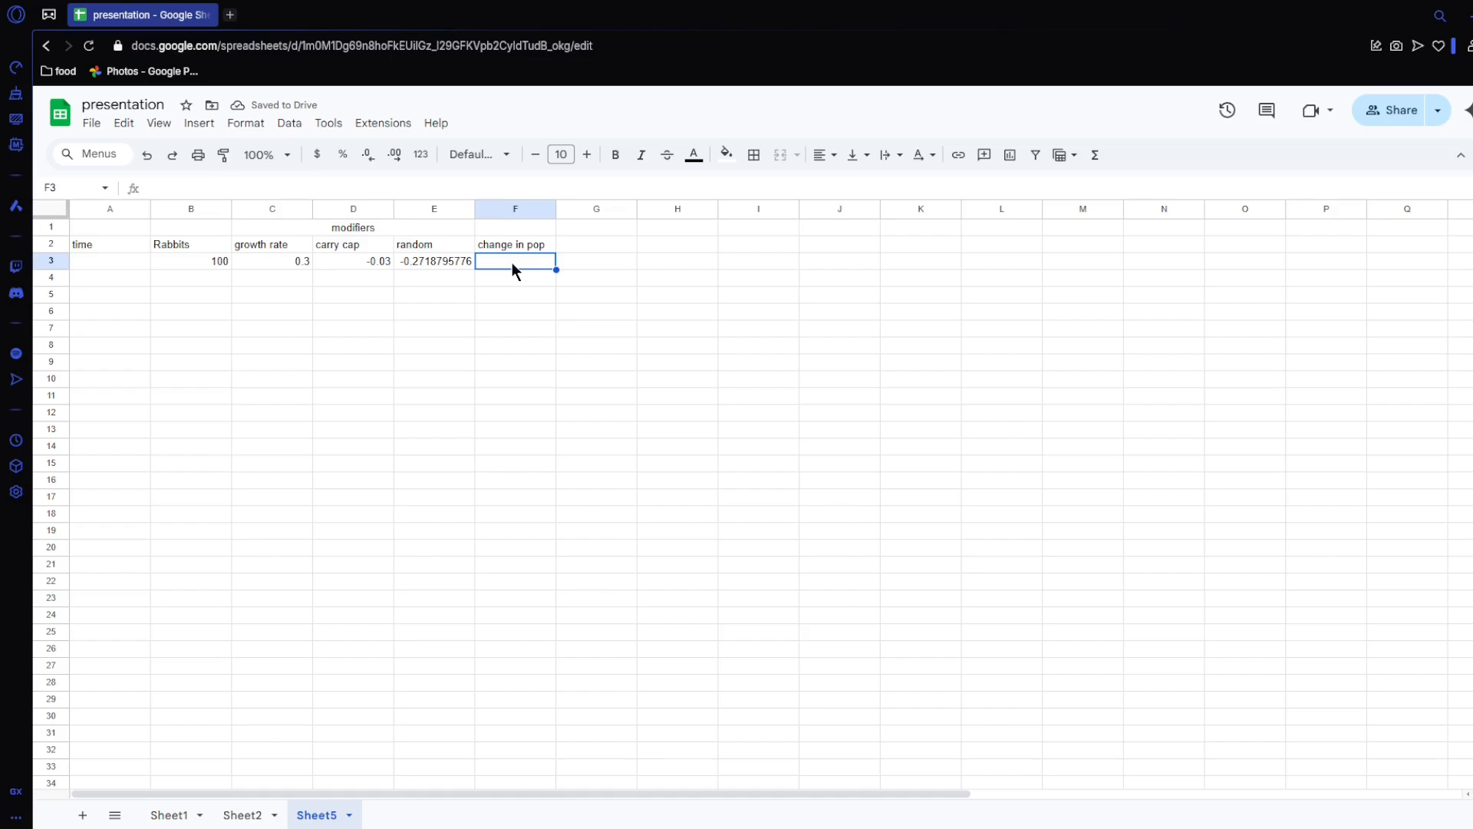
type("=")
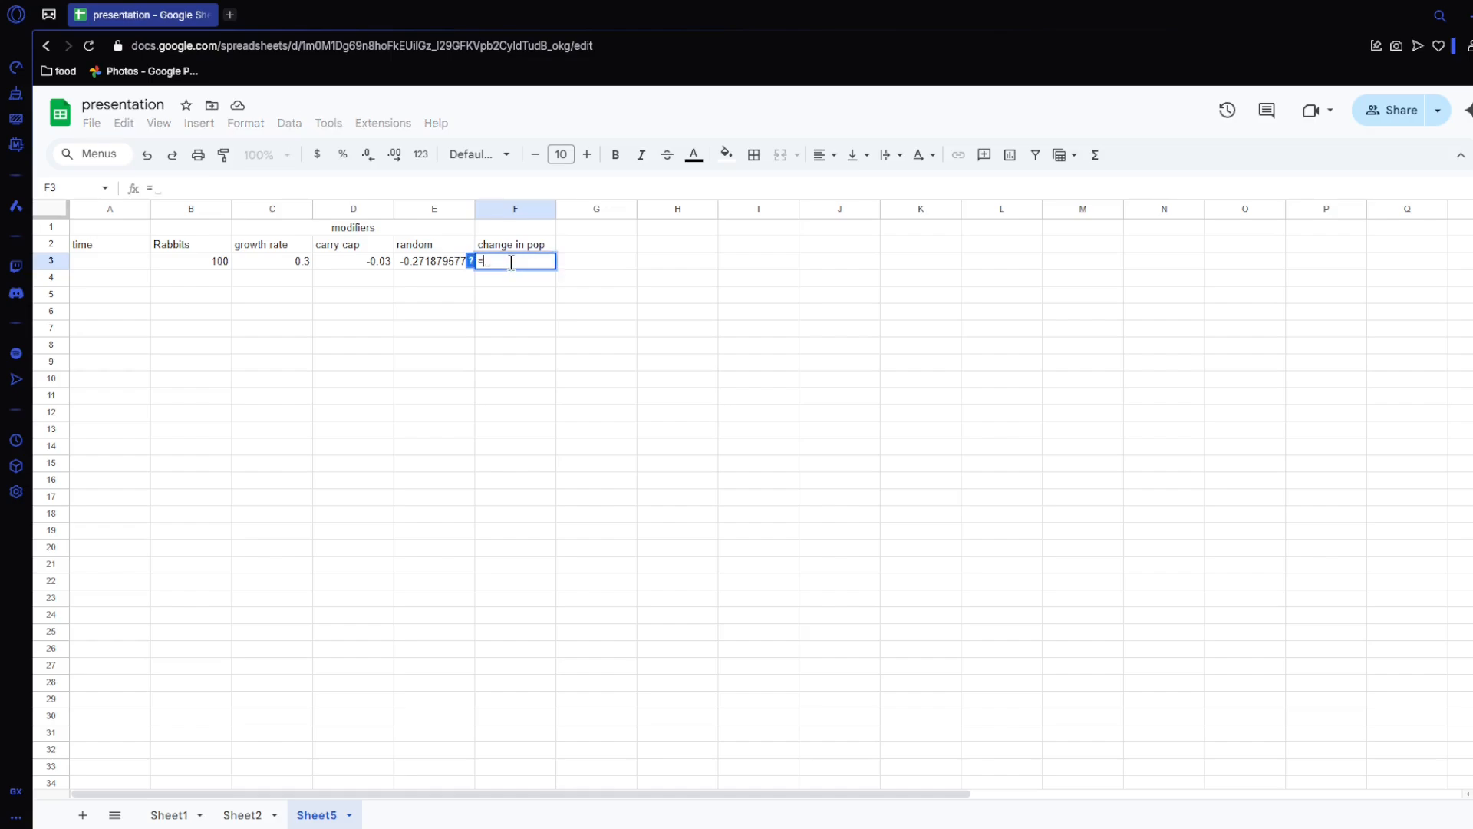
left_click(204, 262)
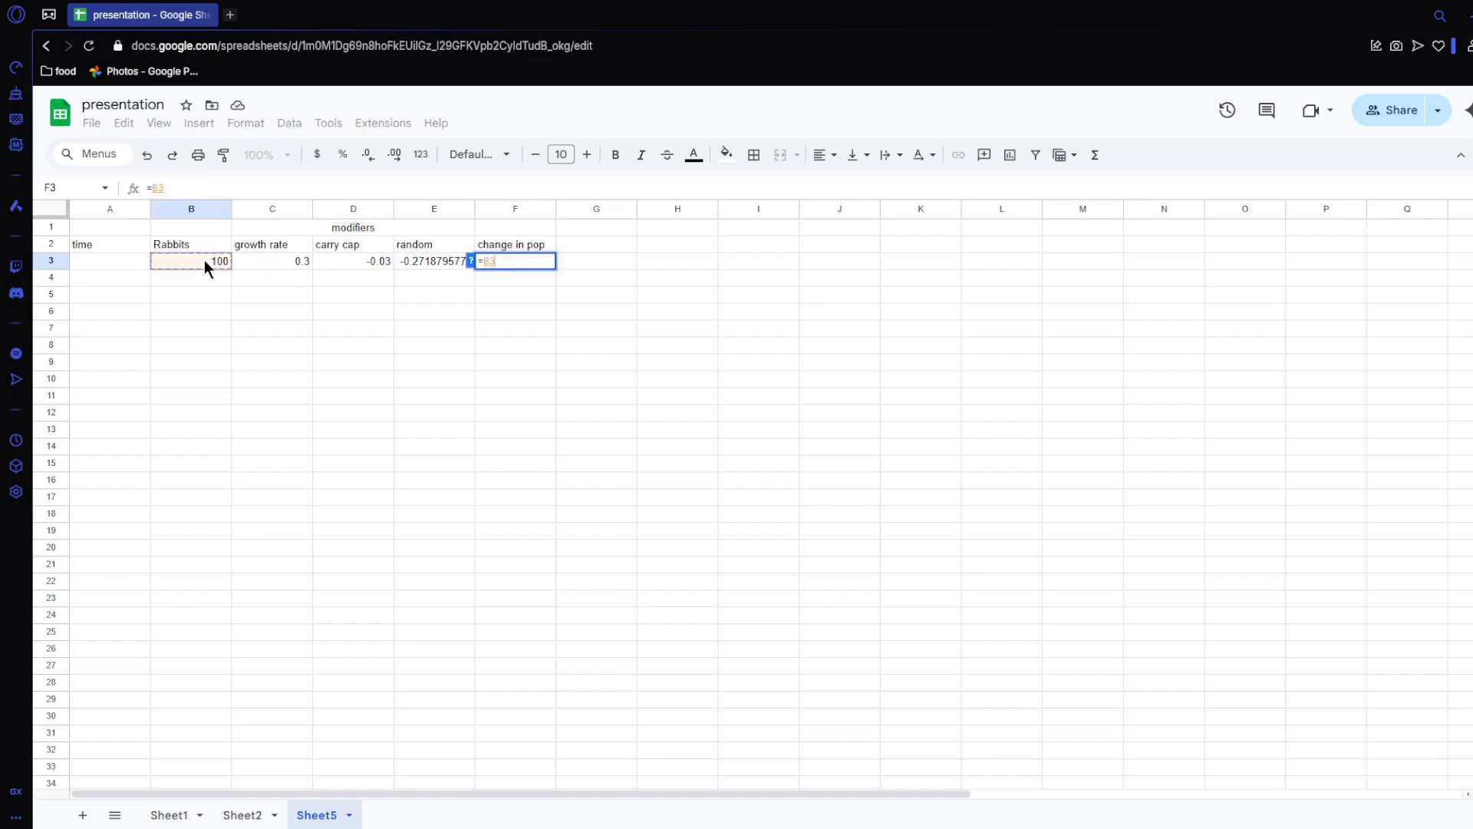
type("*sum(")
left_click_drag(267, 264, 435, 265)
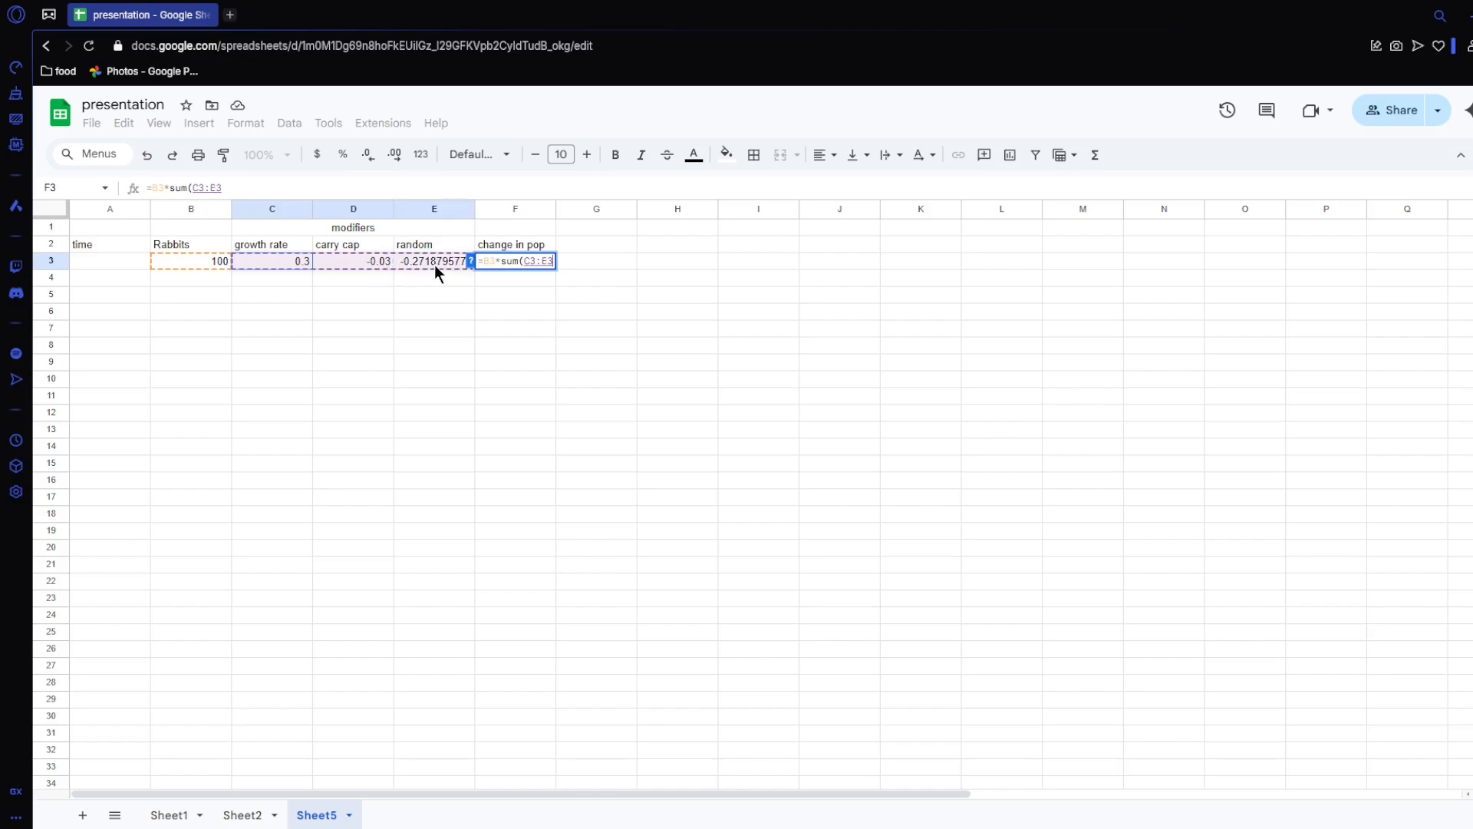
key("Return")
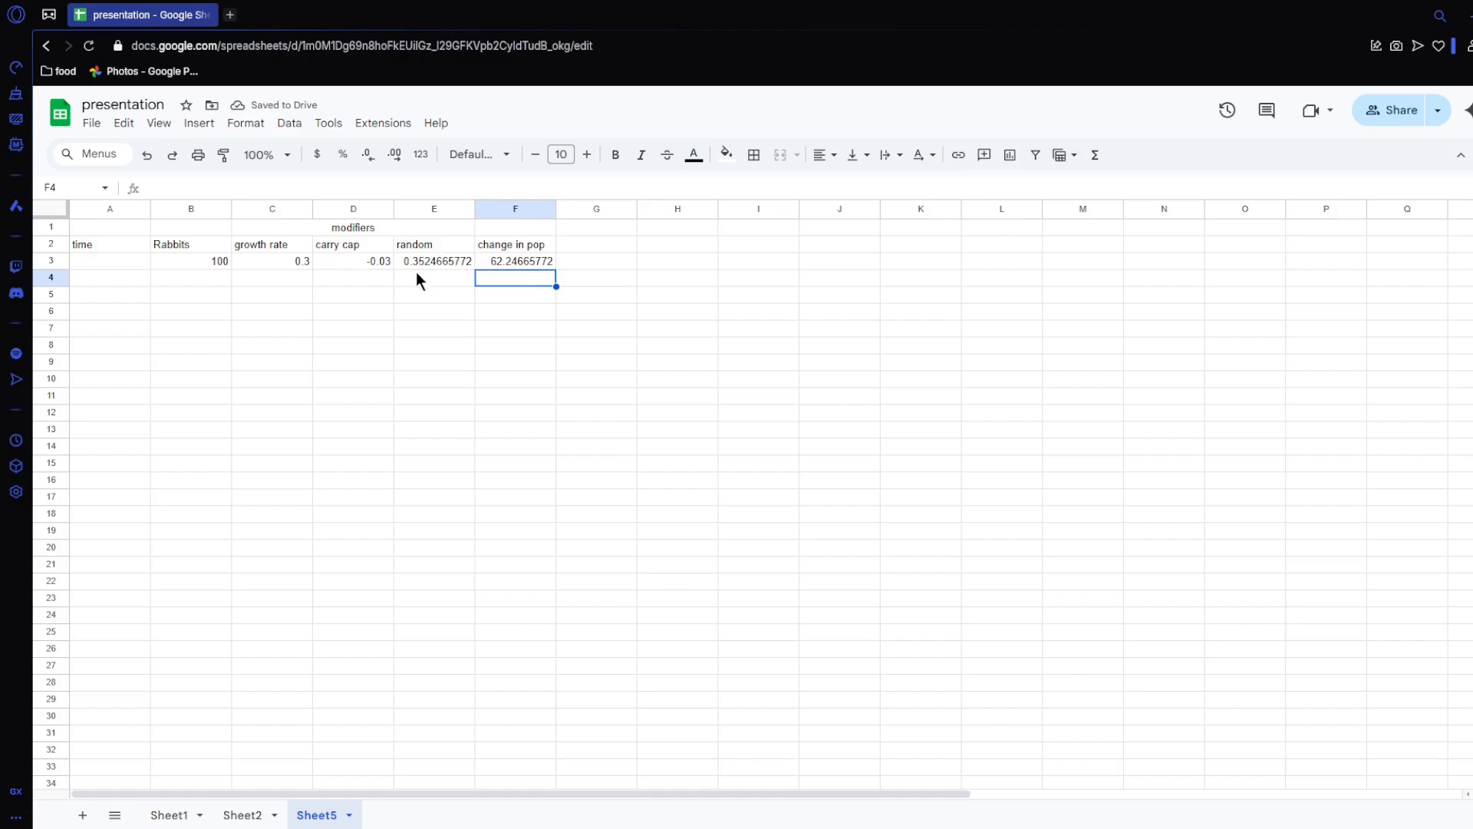
Step: Enter the next Rabbits value in B4 with the formula =B3+F3
left_click(220, 281)
type("=")
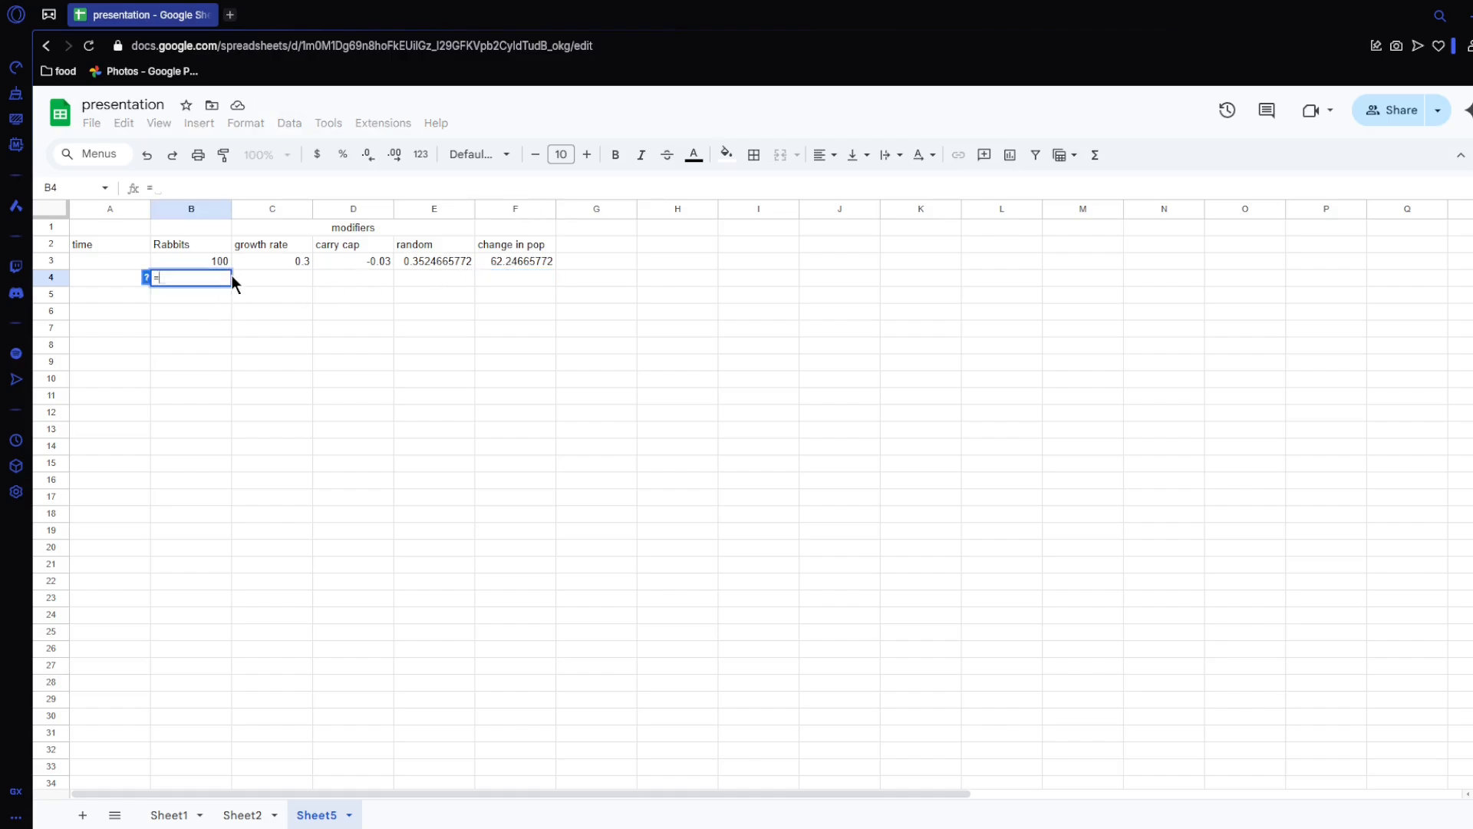
left_click(214, 265)
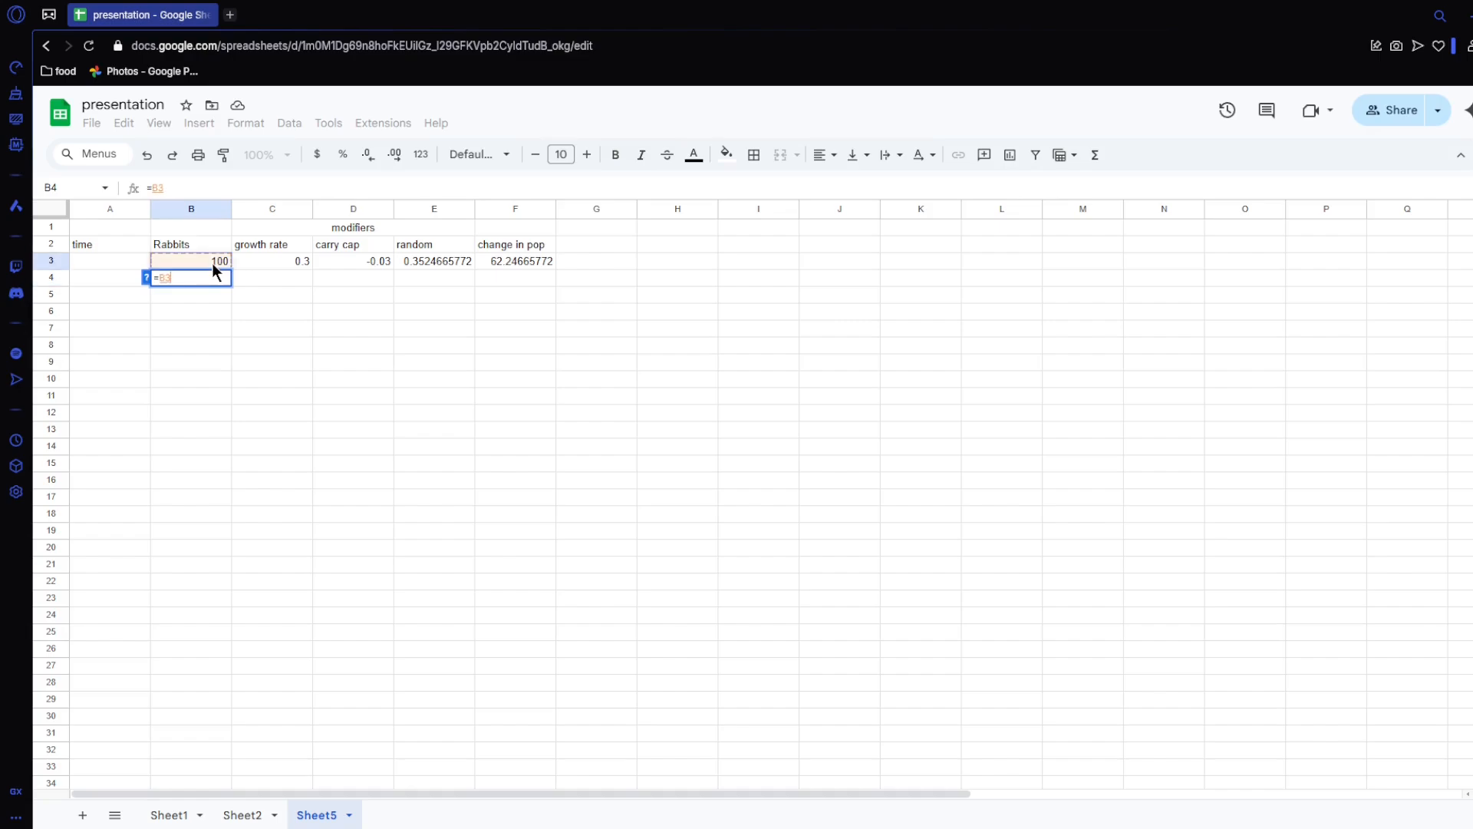
type("+")
left_click(537, 263)
key("Return")
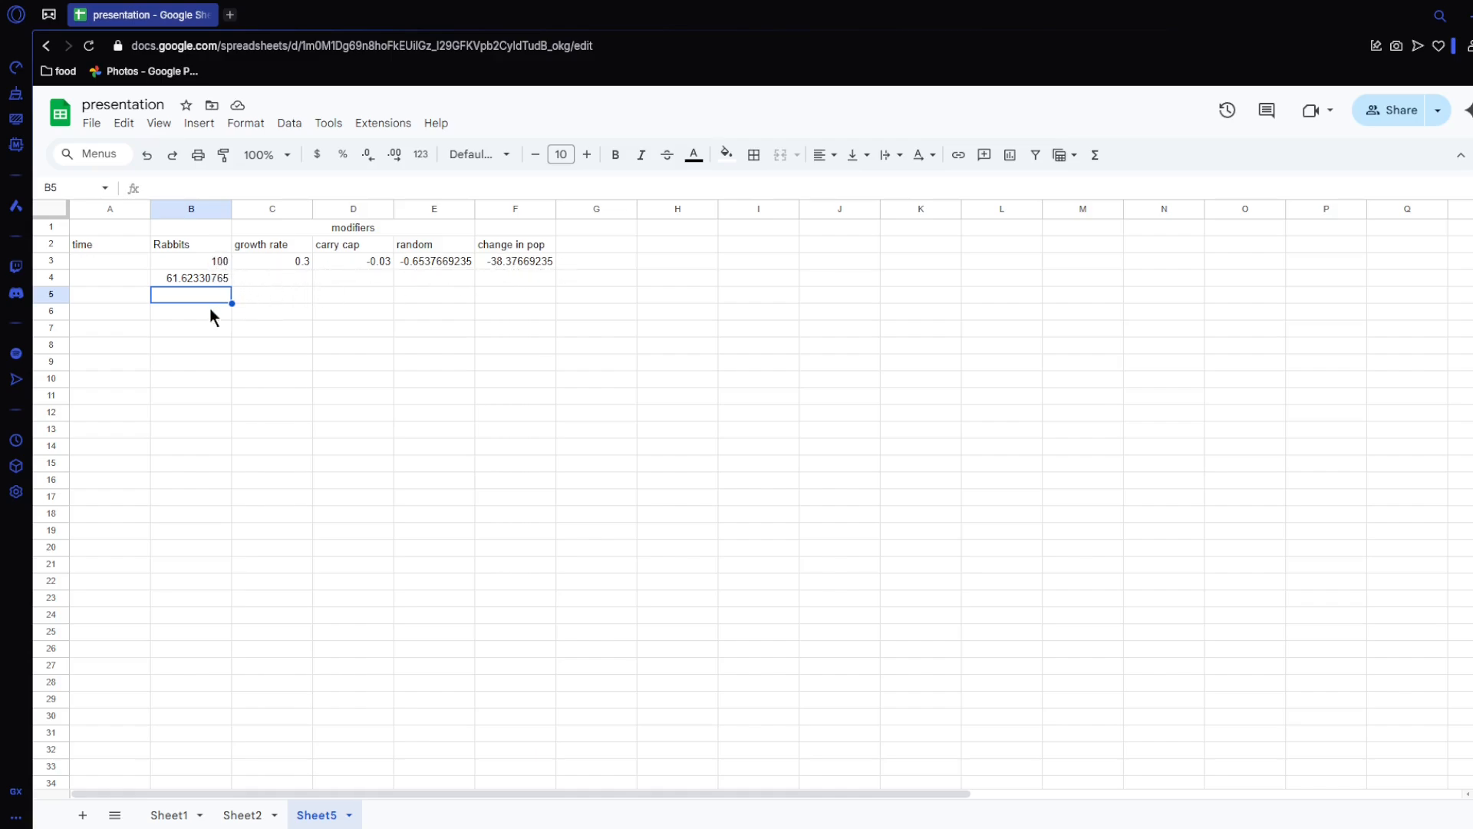
Step: Fill the C3:F3 modifiers and change in pop down to row 4, and B4:F4 down to row 32
left_click(189, 282)
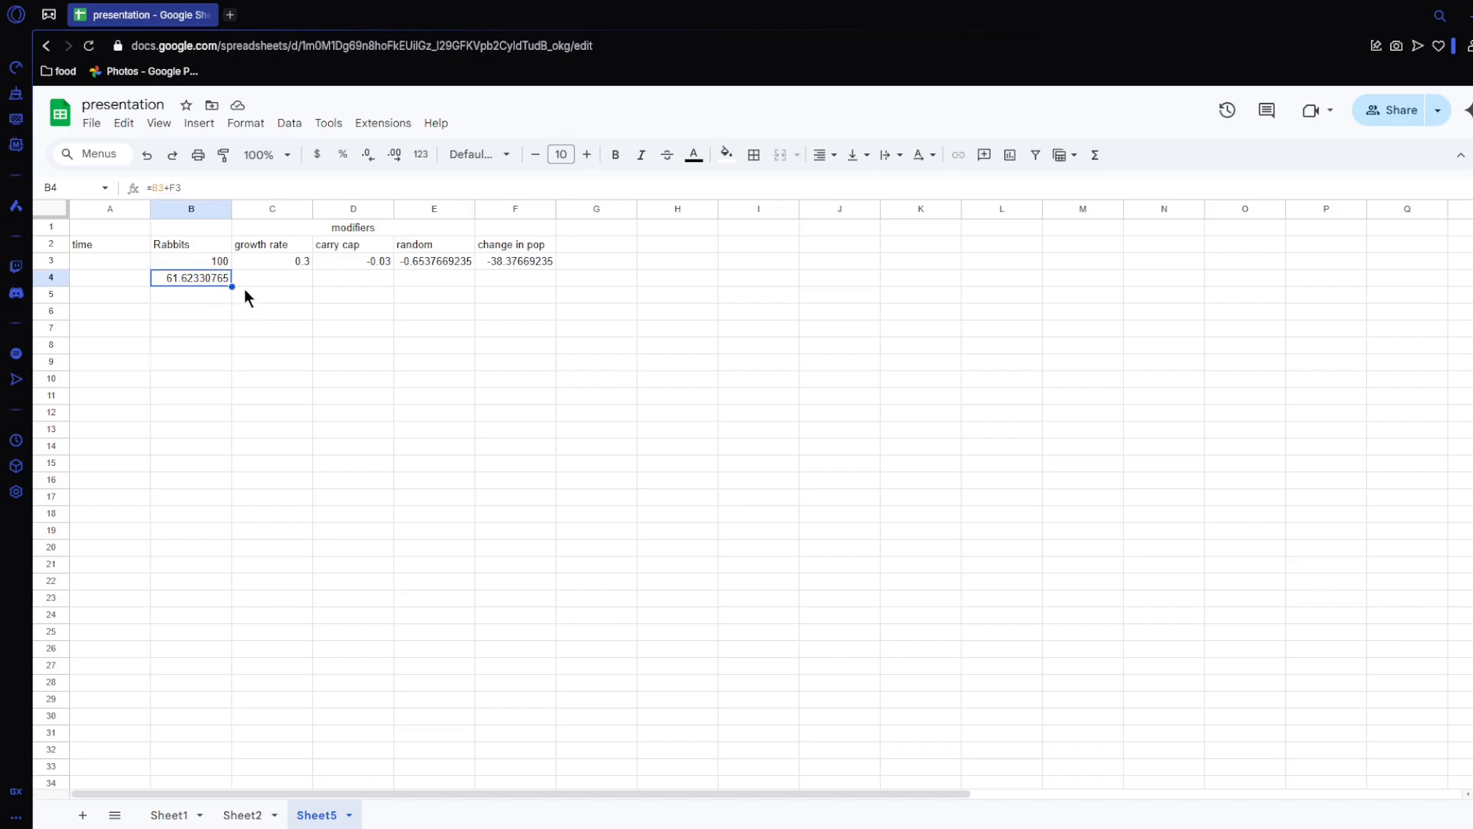
left_click_drag(279, 261, 555, 284)
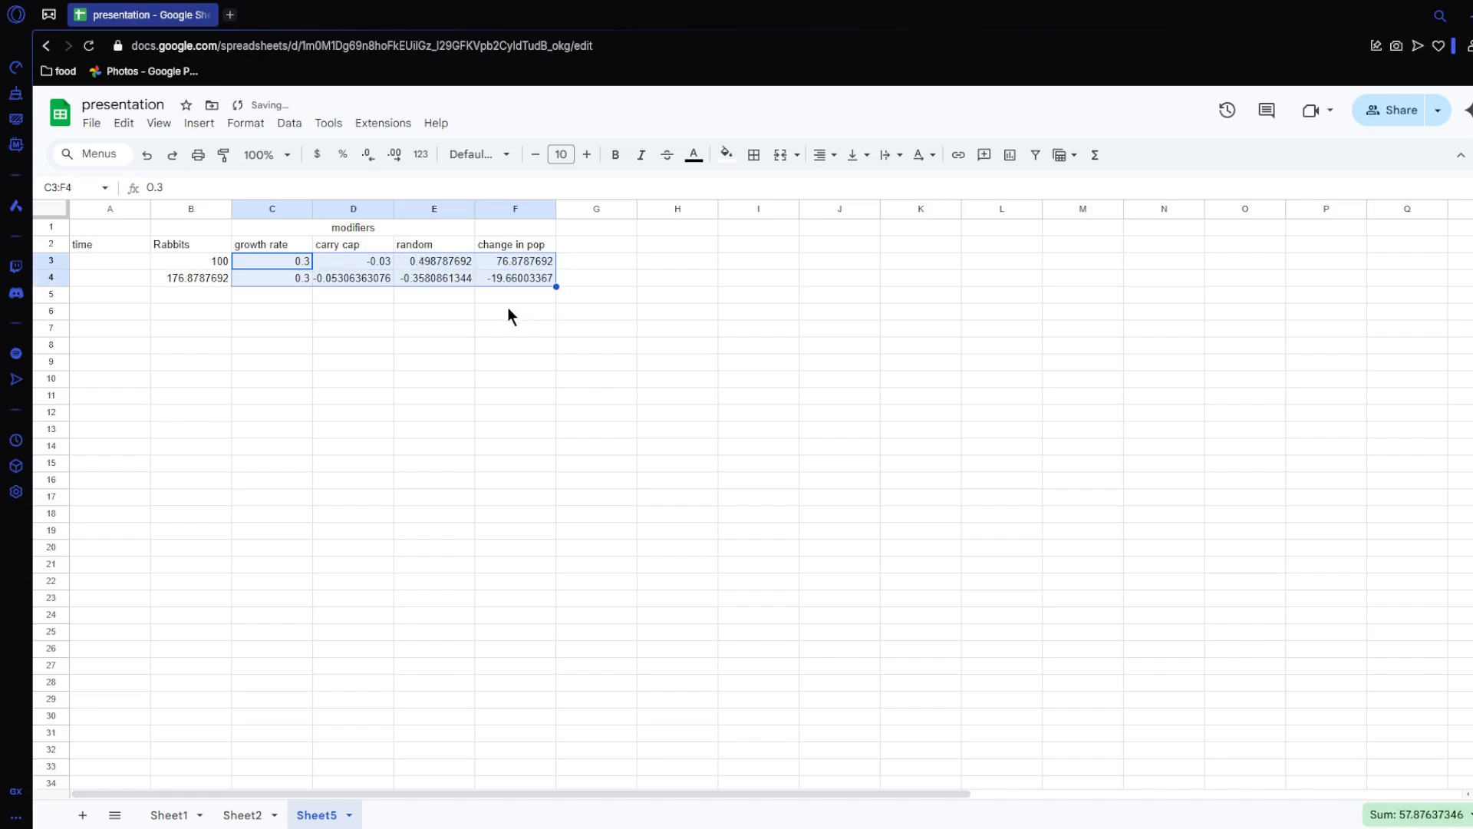
left_click(494, 305)
left_click_drag(223, 275, 508, 748)
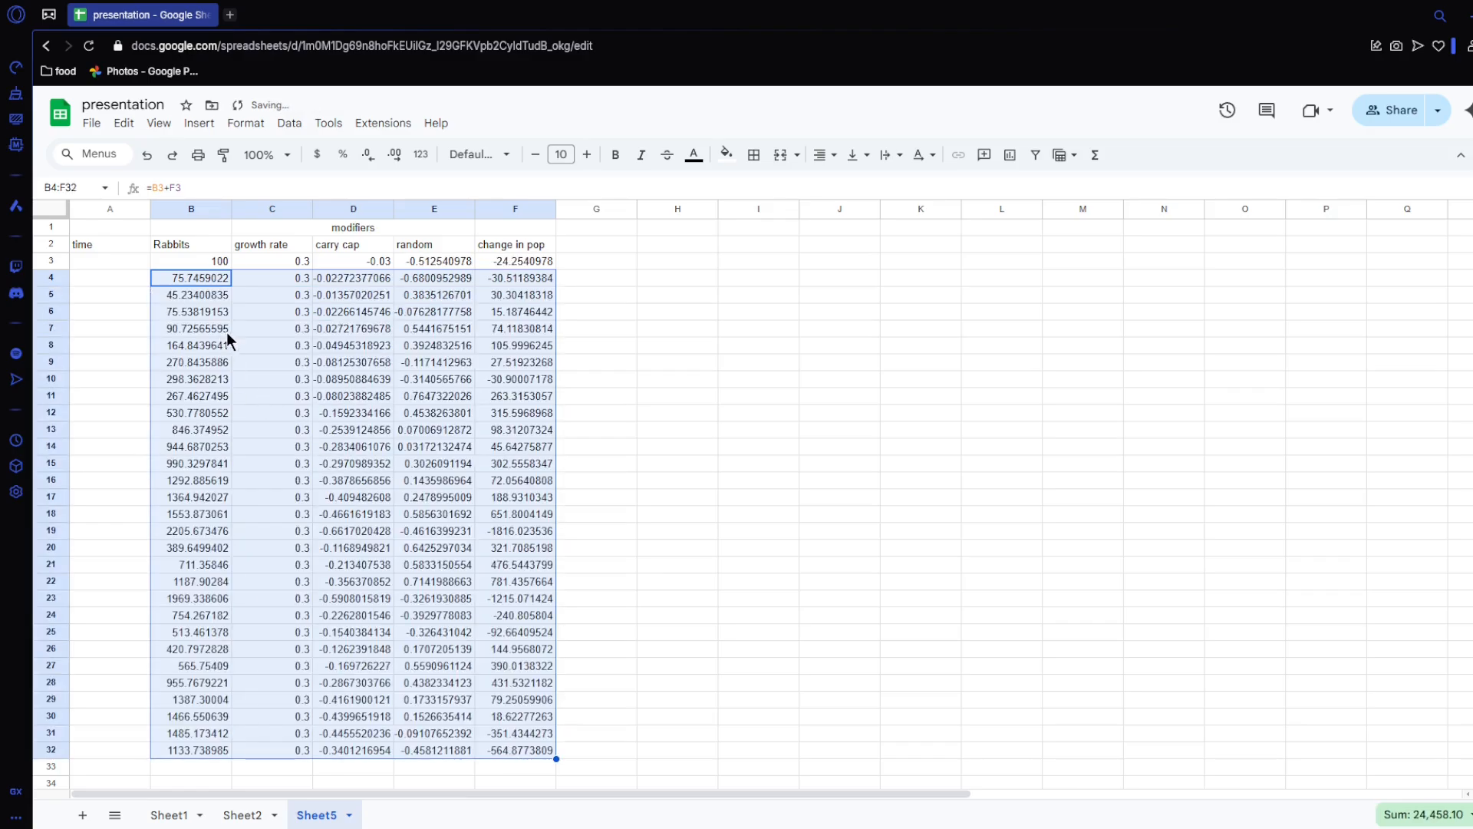
Step: Number the time column from 1 in A3 to 30 in A32, and select the time and Rabbits data in A2:B32
left_click(135, 261)
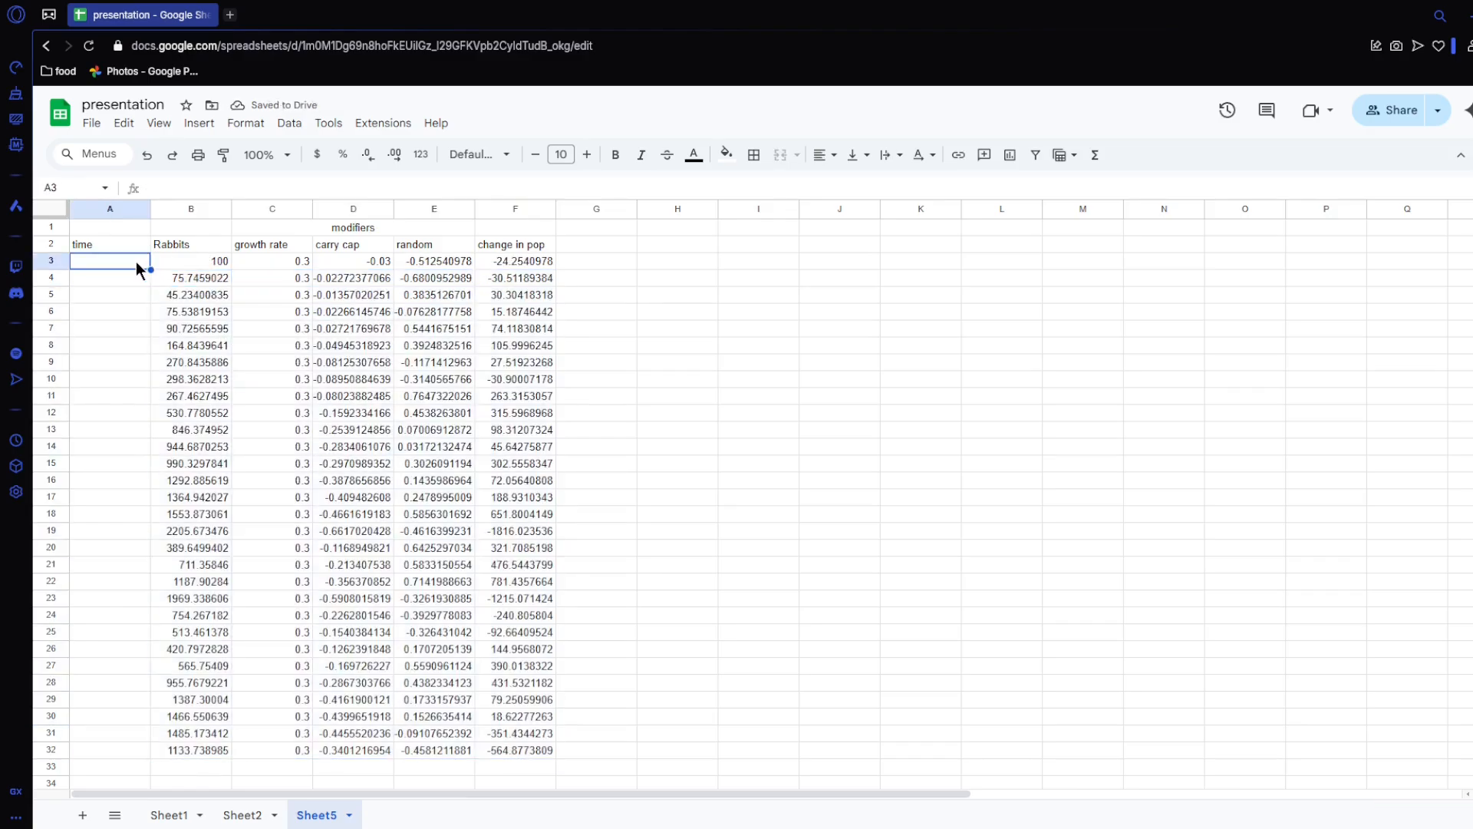
type("1")
key("Return")
type("2")
key("Return")
type("3")
key("Return")
left_click_drag(136, 261, 115, 735)
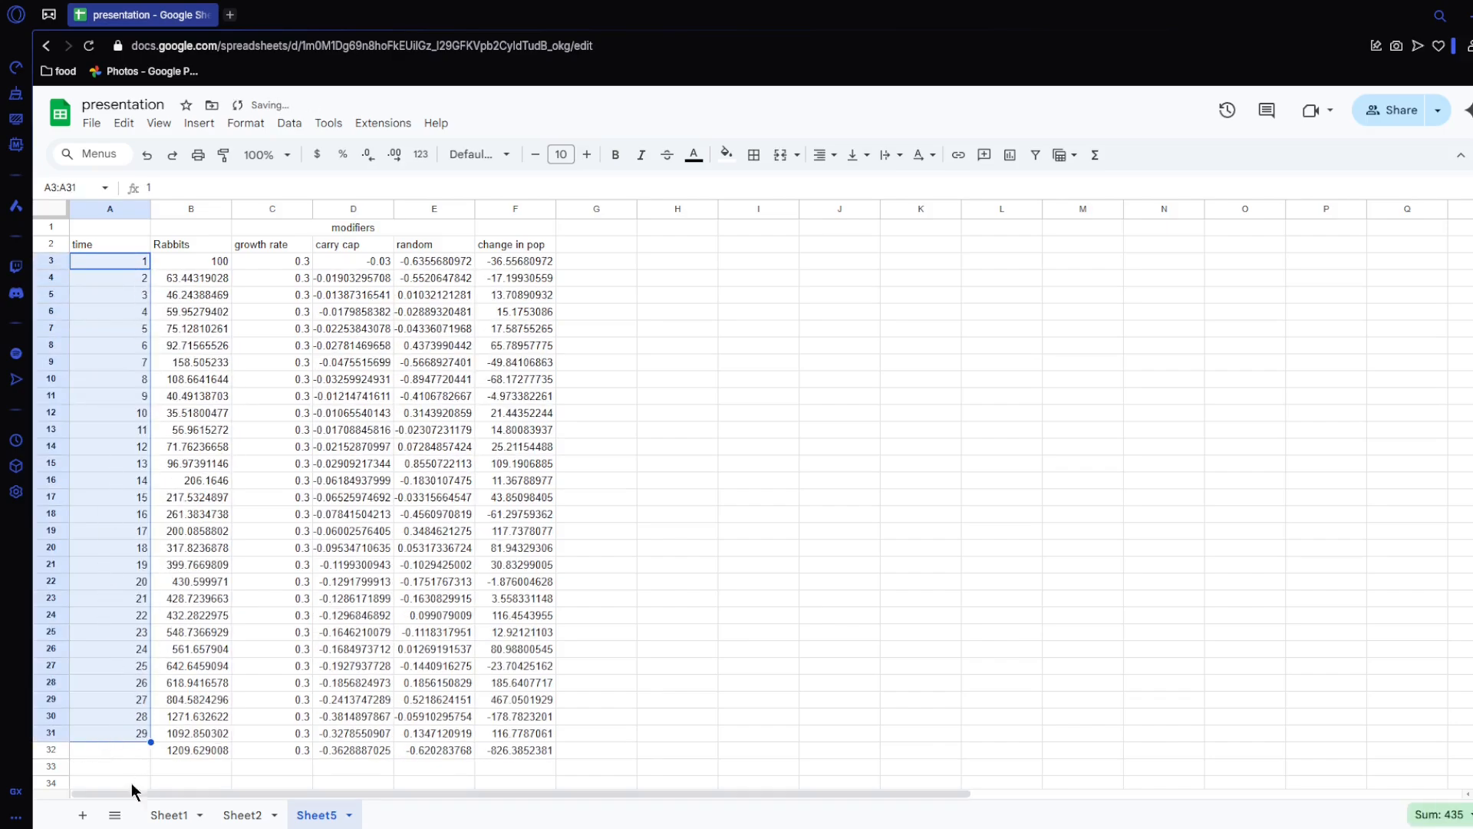
left_click_drag(151, 742, 152, 244)
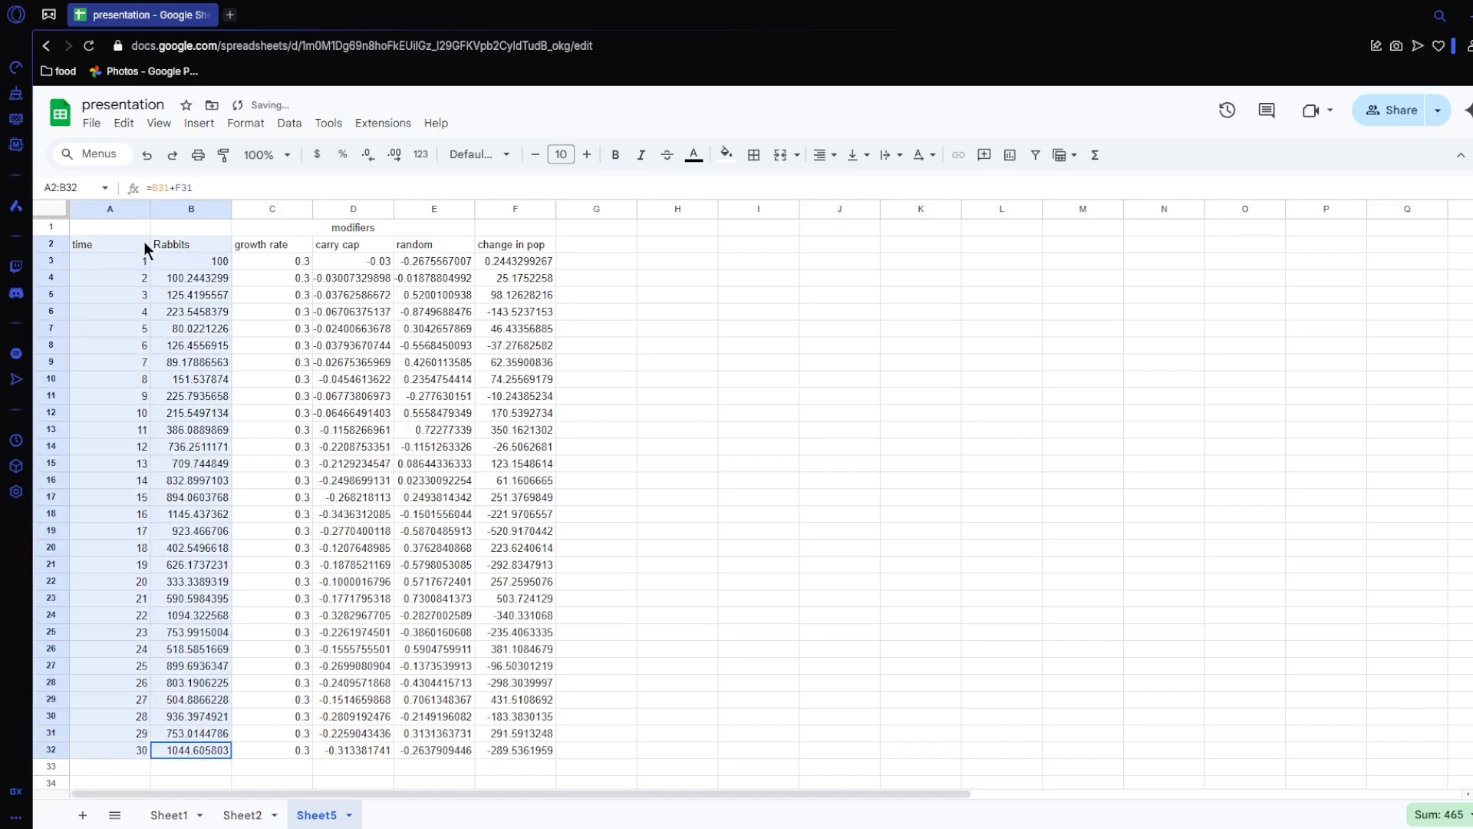
Step: Insert a line chart of Rabbits versus time from the selected data and place it beside the table, clear of the data columns
left_click(1017, 158)
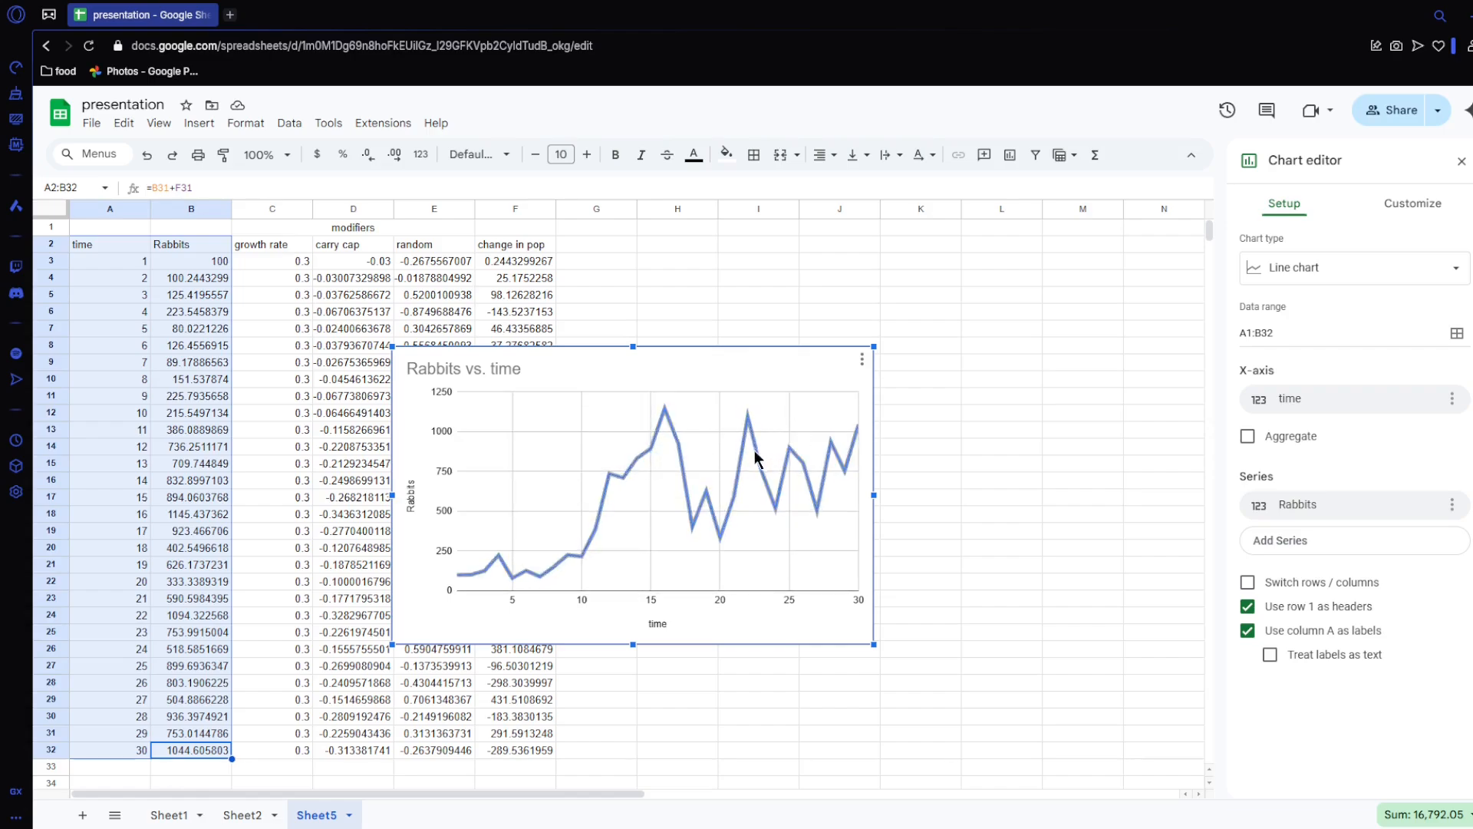
left_click_drag(732, 359, 919, 326)
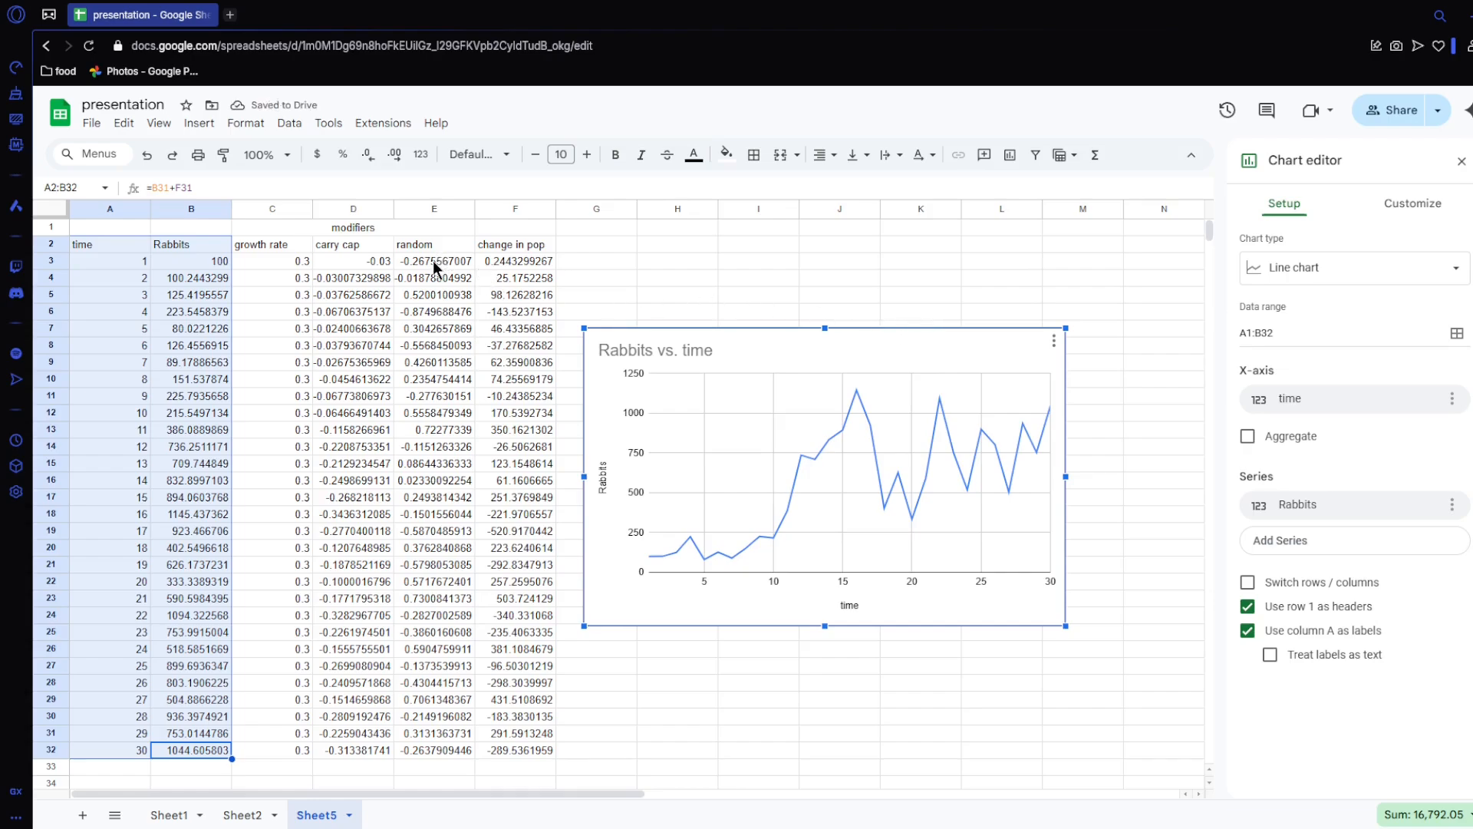
Step: Change the random modifier formula in E3 to =(rand()-rand())/10 and fill it down to E32
double_click(432, 260)
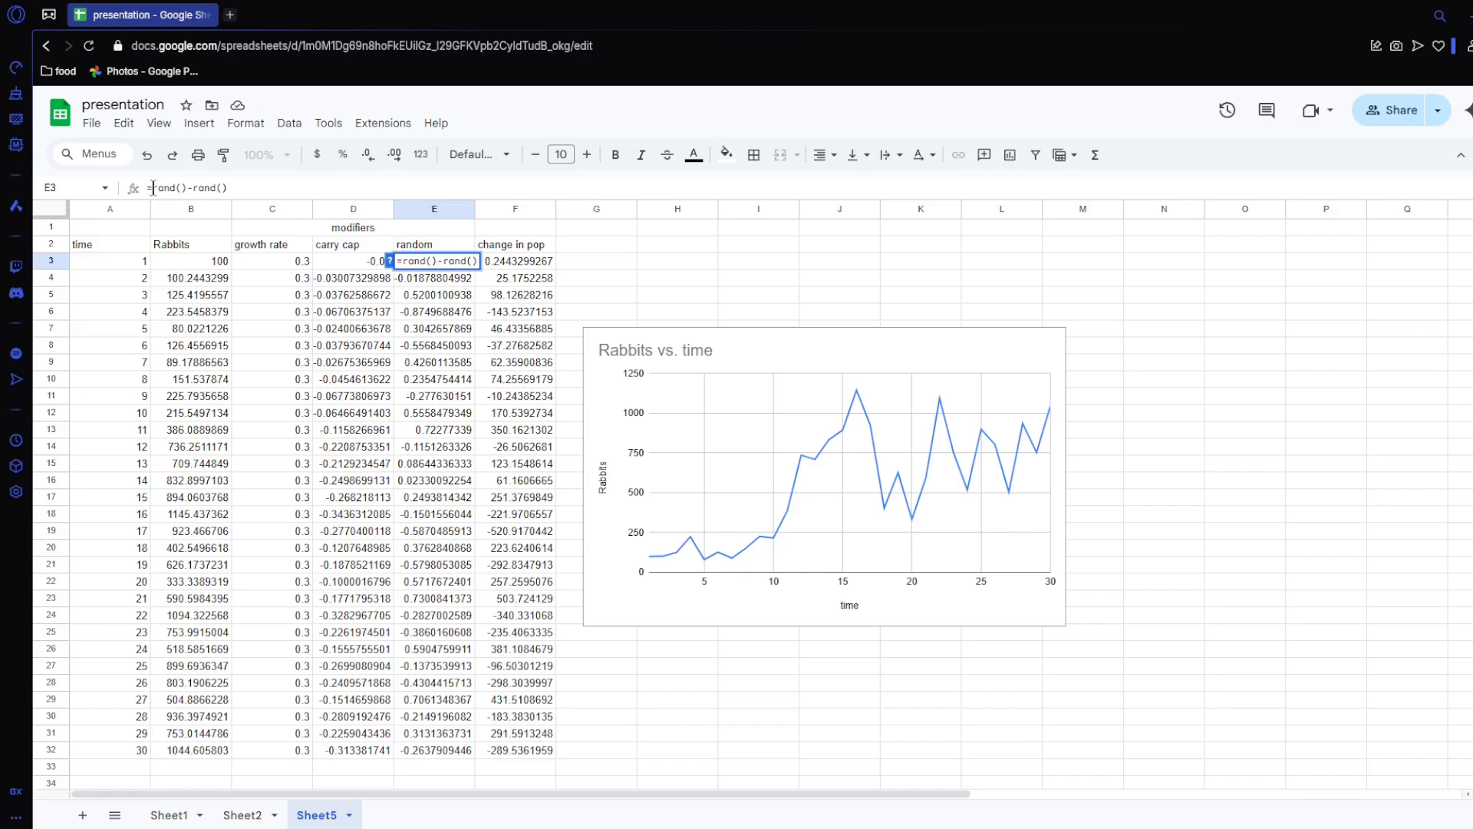
type("(")
left_click(254, 183)
type(")")
type("/10")
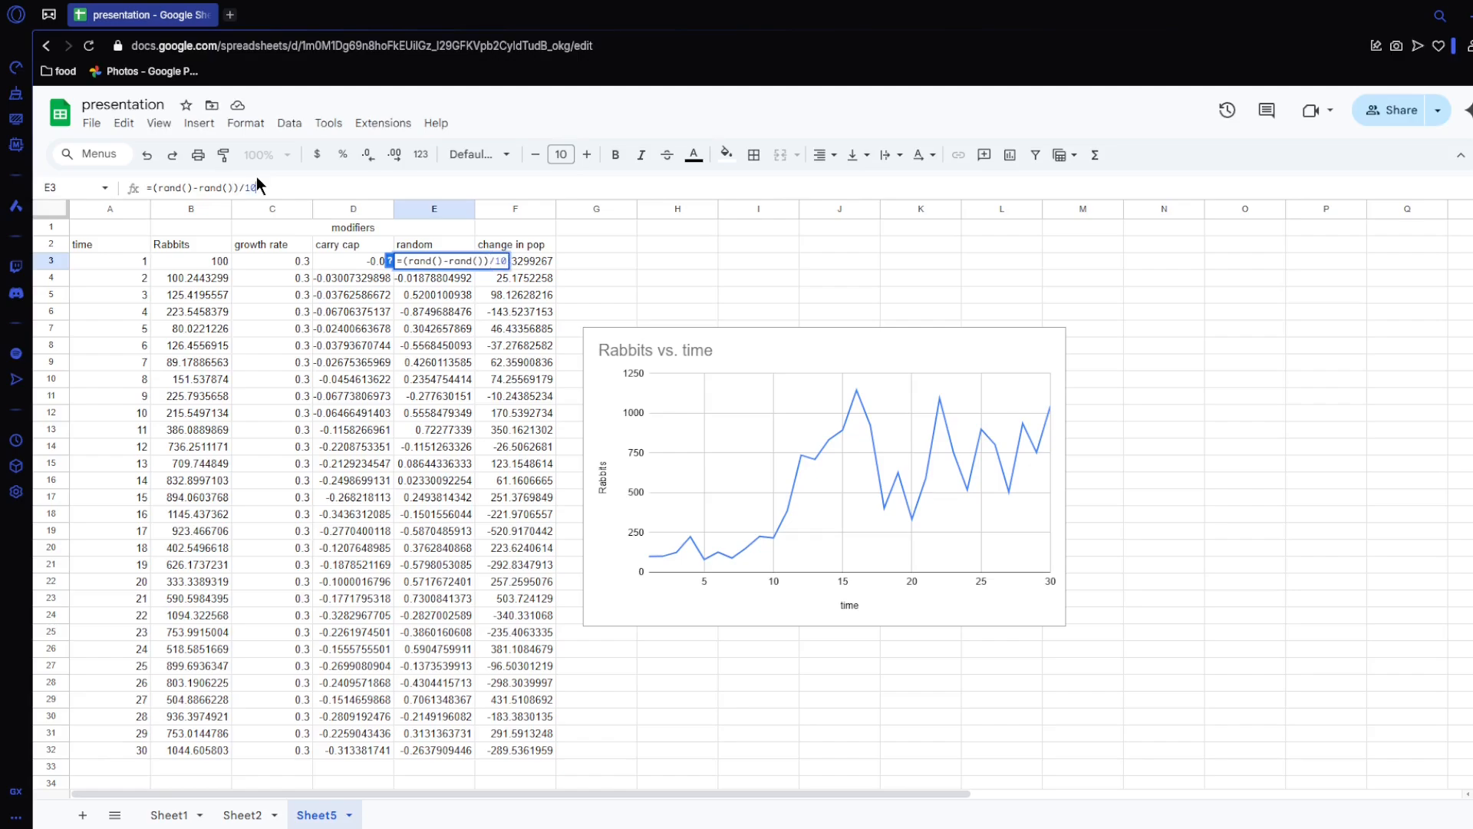
key("Return")
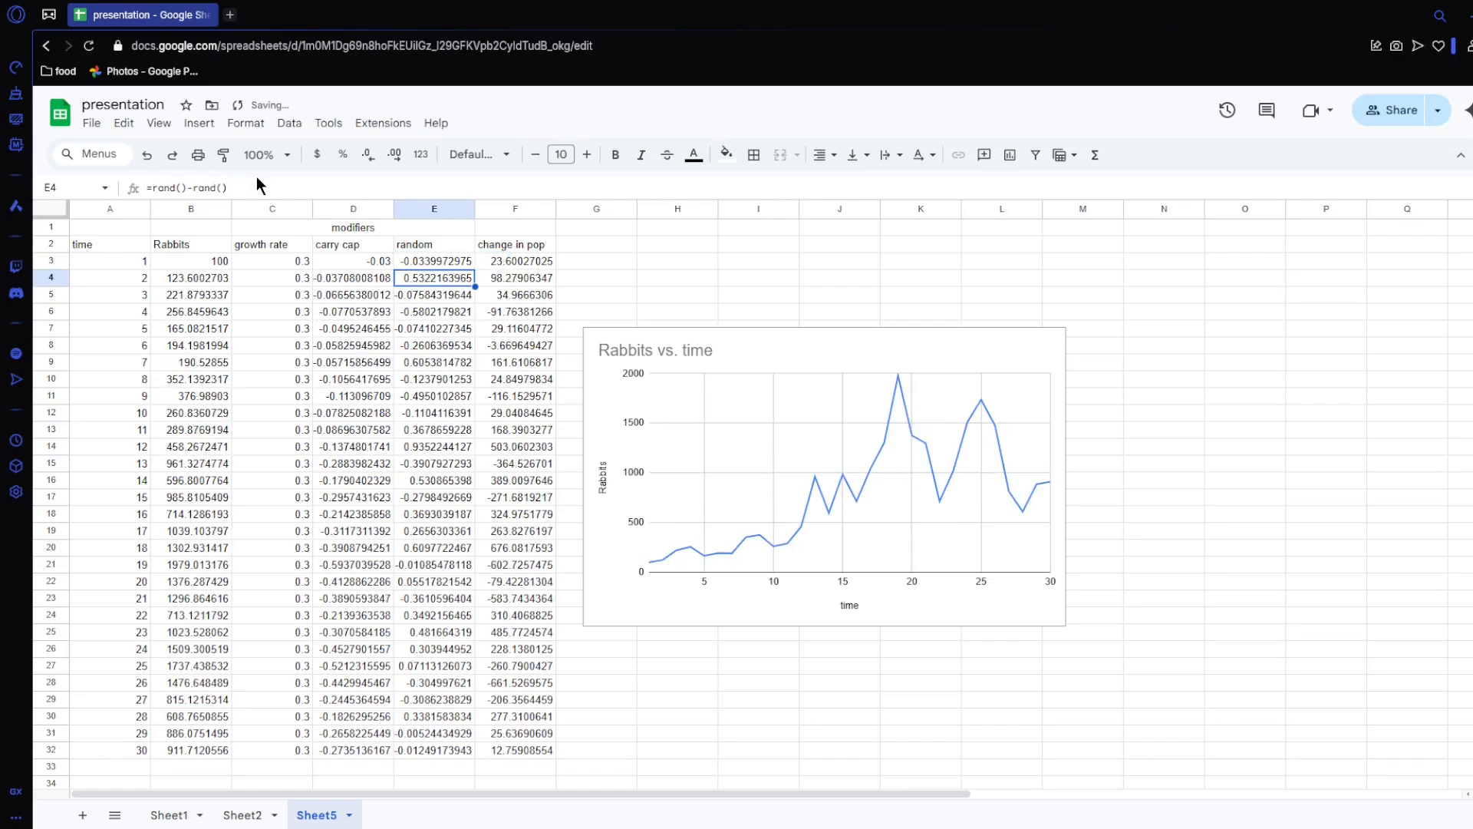
left_click(453, 261)
left_click_drag(476, 269, 428, 759)
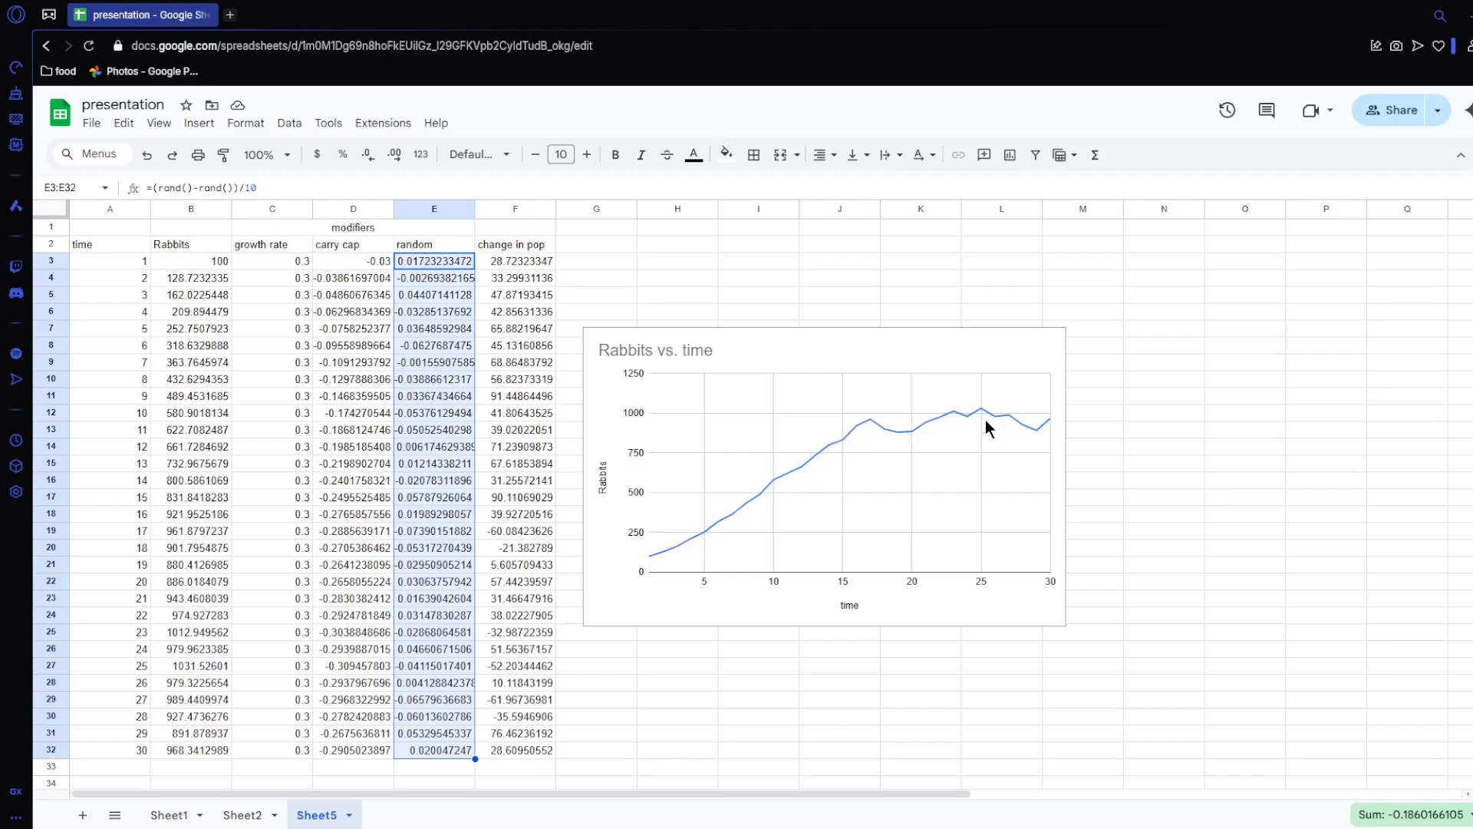
Step: Copy E3 and paste it onto itself repeatedly to regenerate the random values and compare the Rabbits curve across runs
left_click(420, 261)
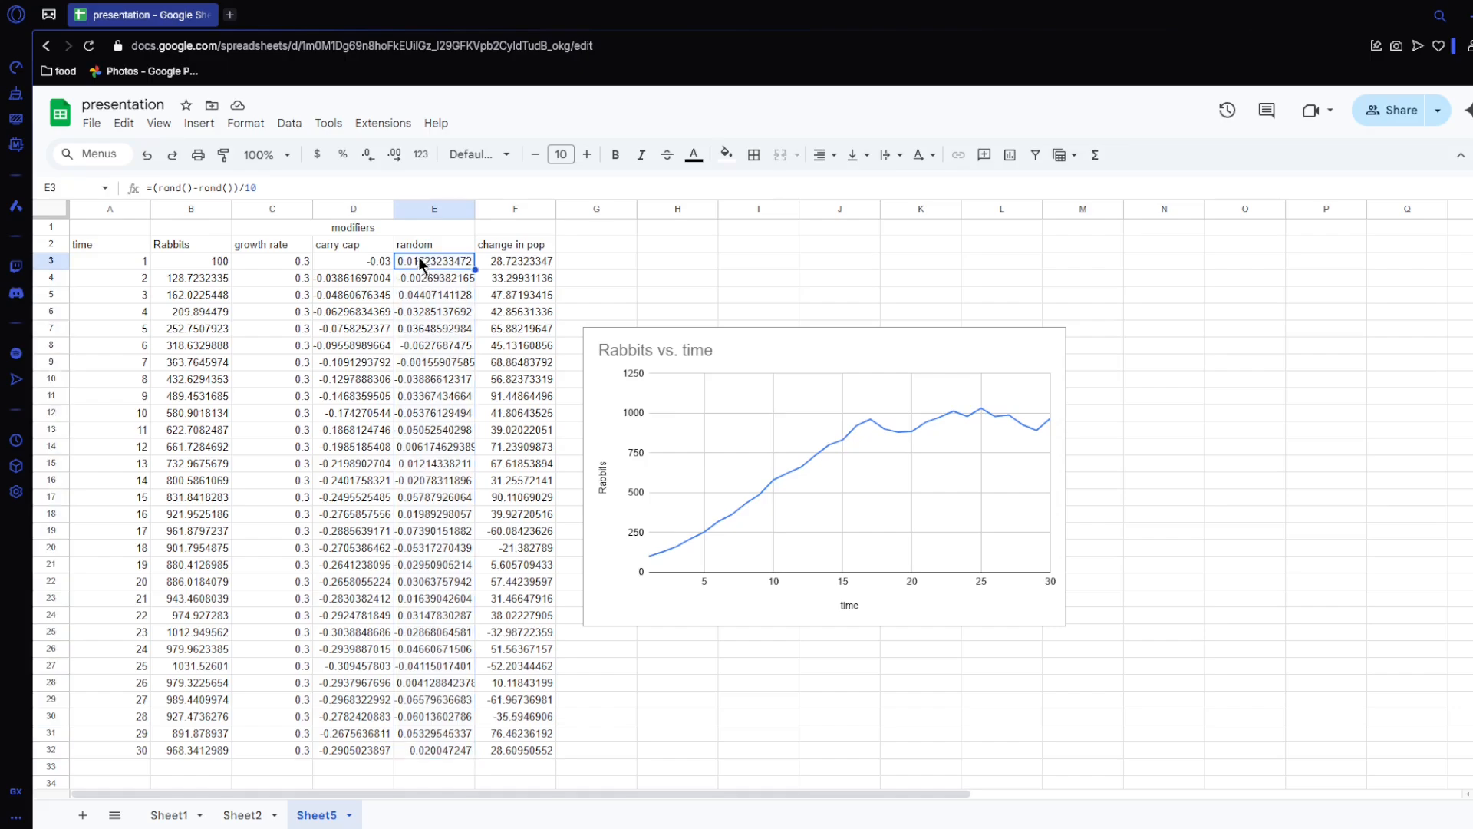
key("ctrl+c")
key("ctrl+v")
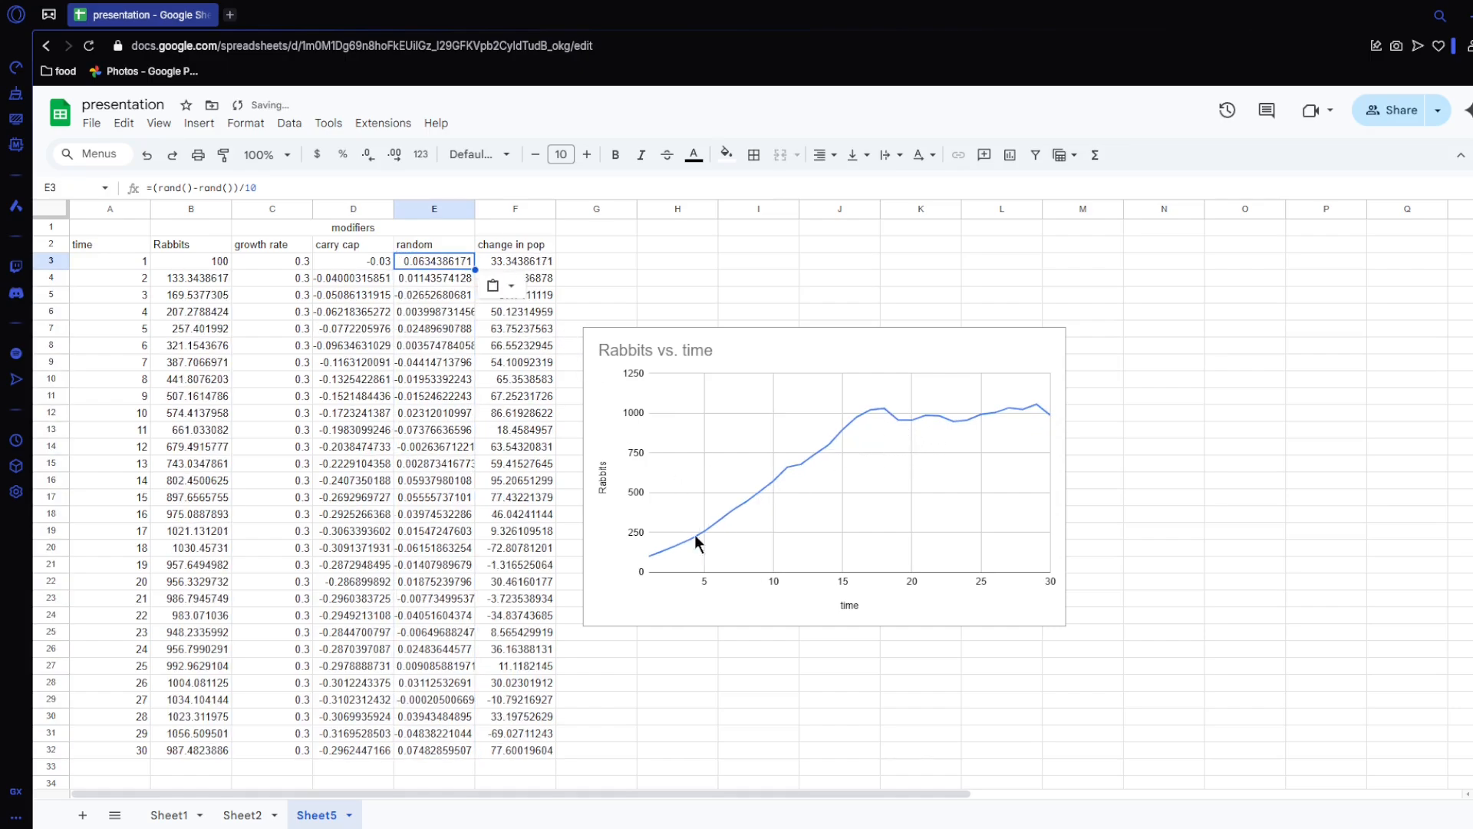
key("ctrl+v")
key("ctrl+v")
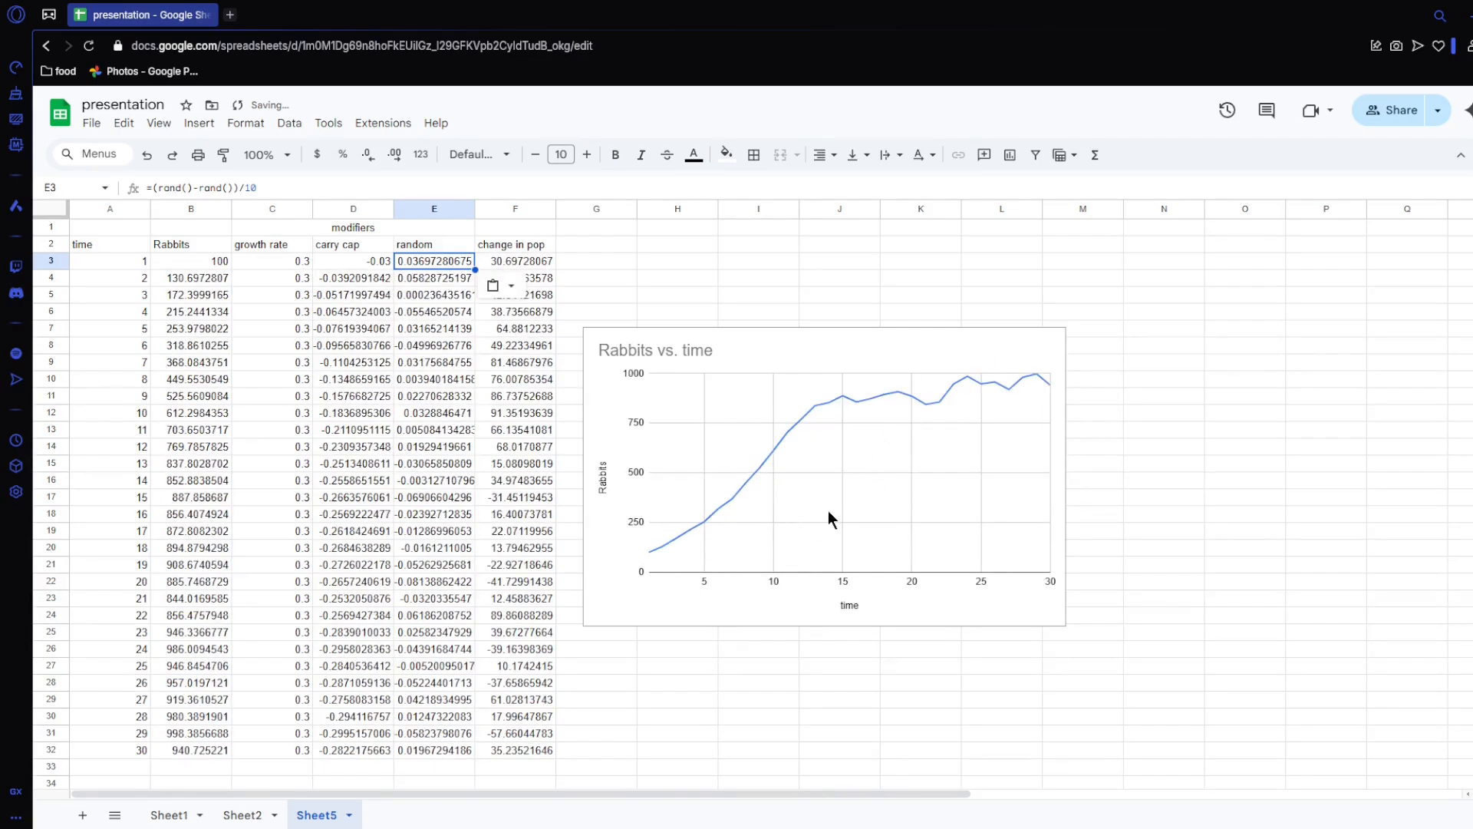
key("ctrl+v")
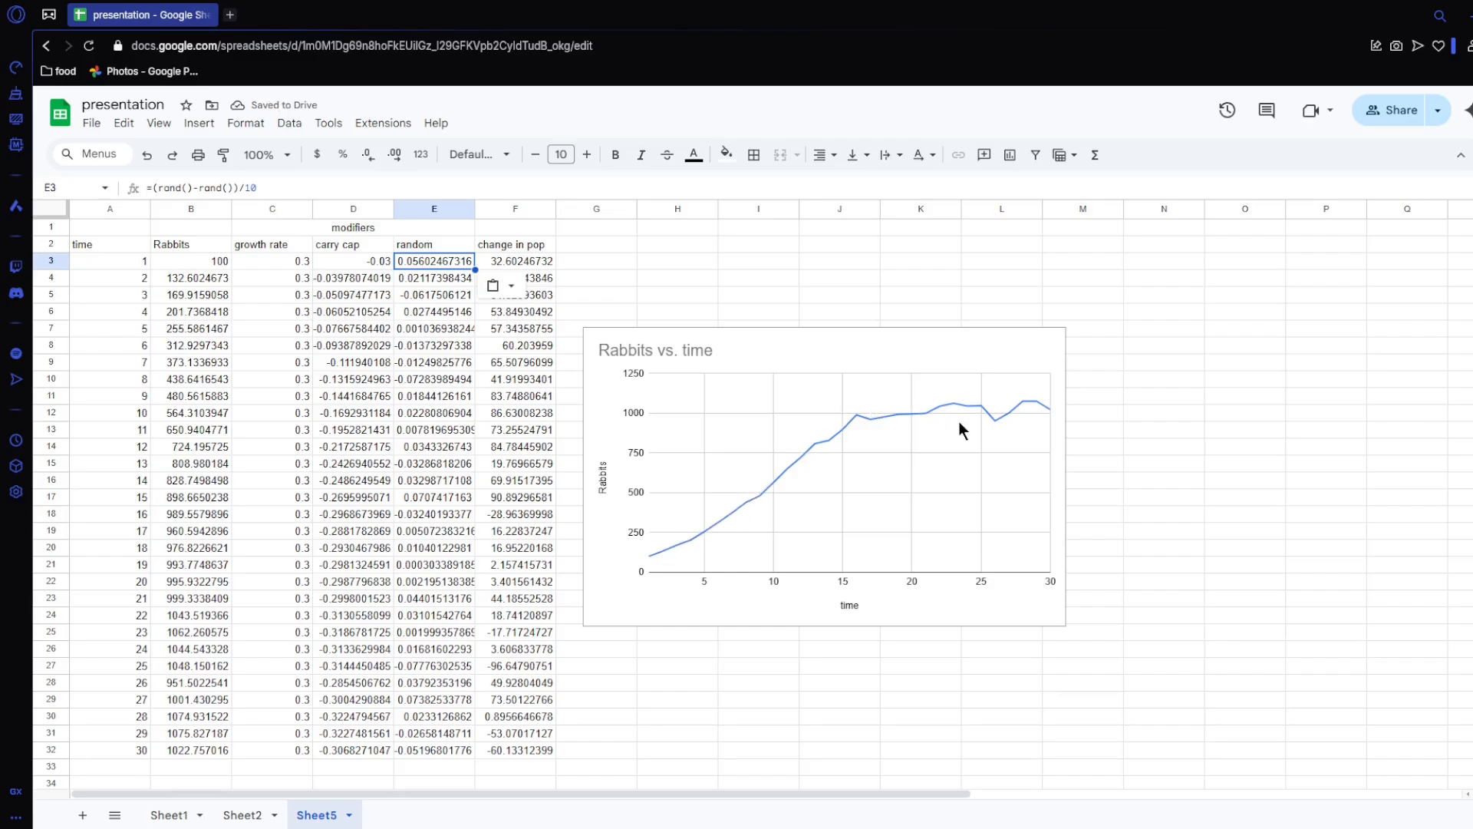
key("ctrl+v")
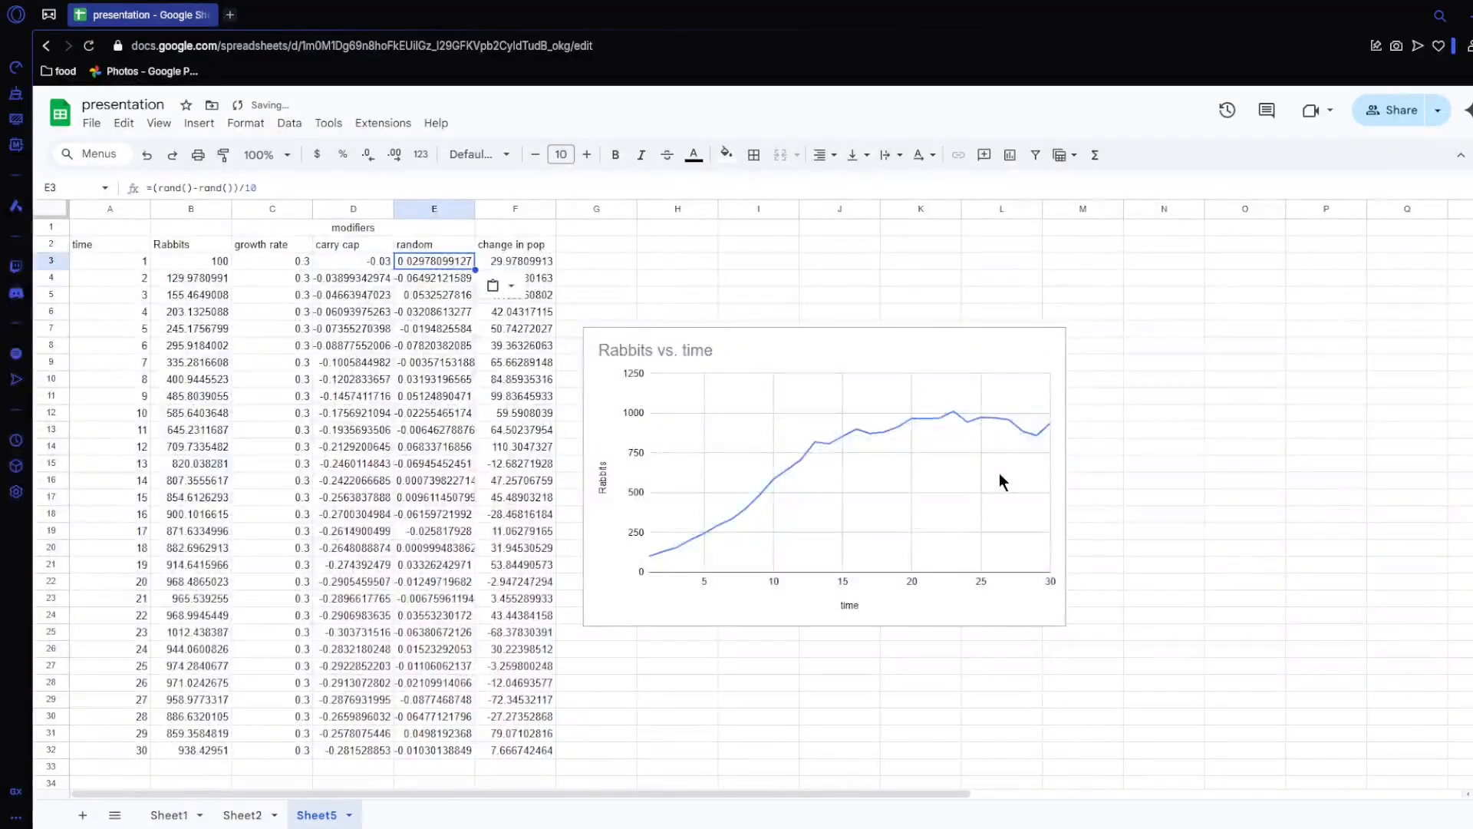
key("ctrl+v")
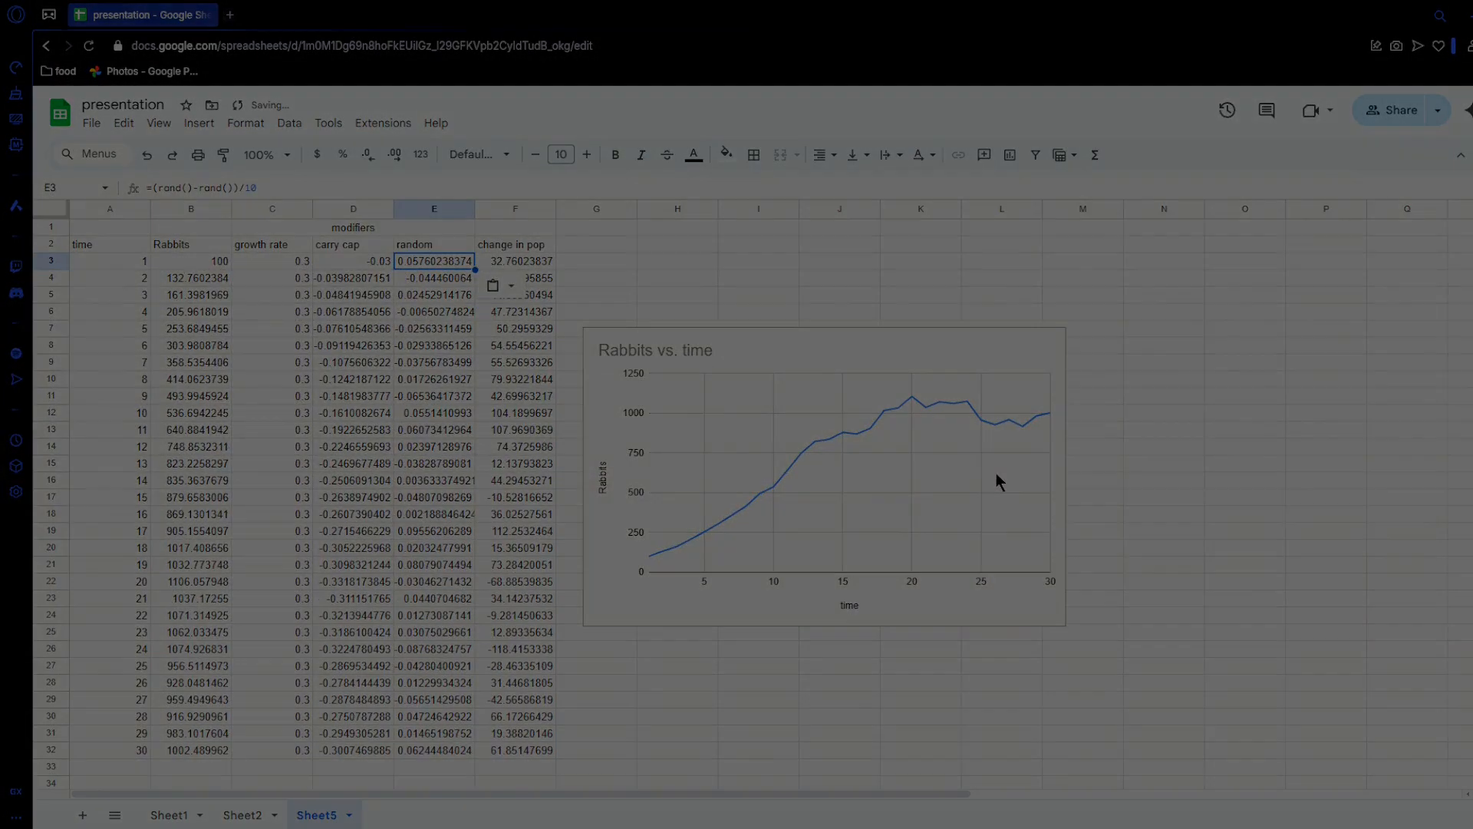
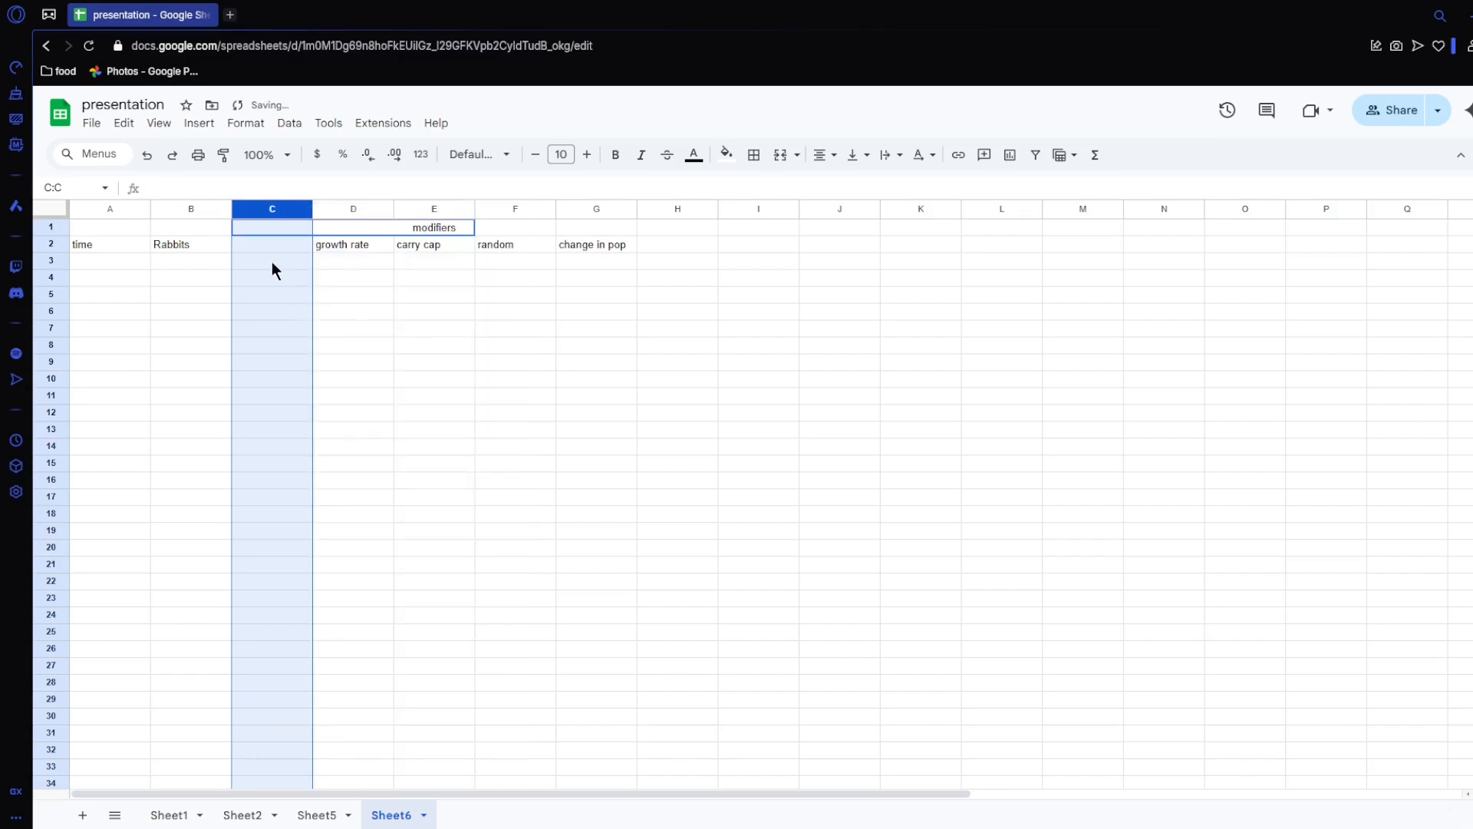
Step: Head the new empty column C with Foxes in C2
left_click(270, 248)
type("Fox")
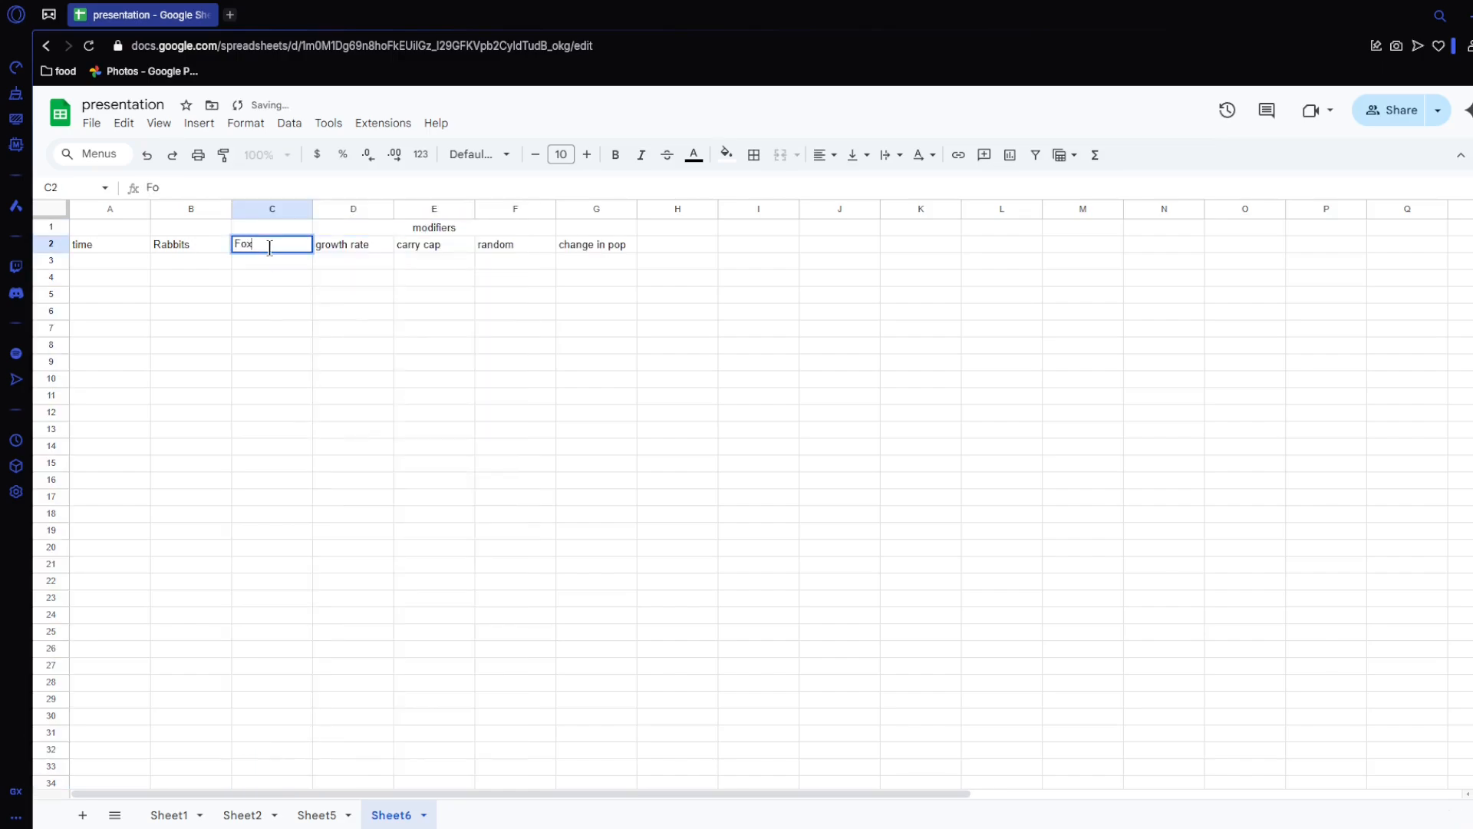
type("es")
key("Return")
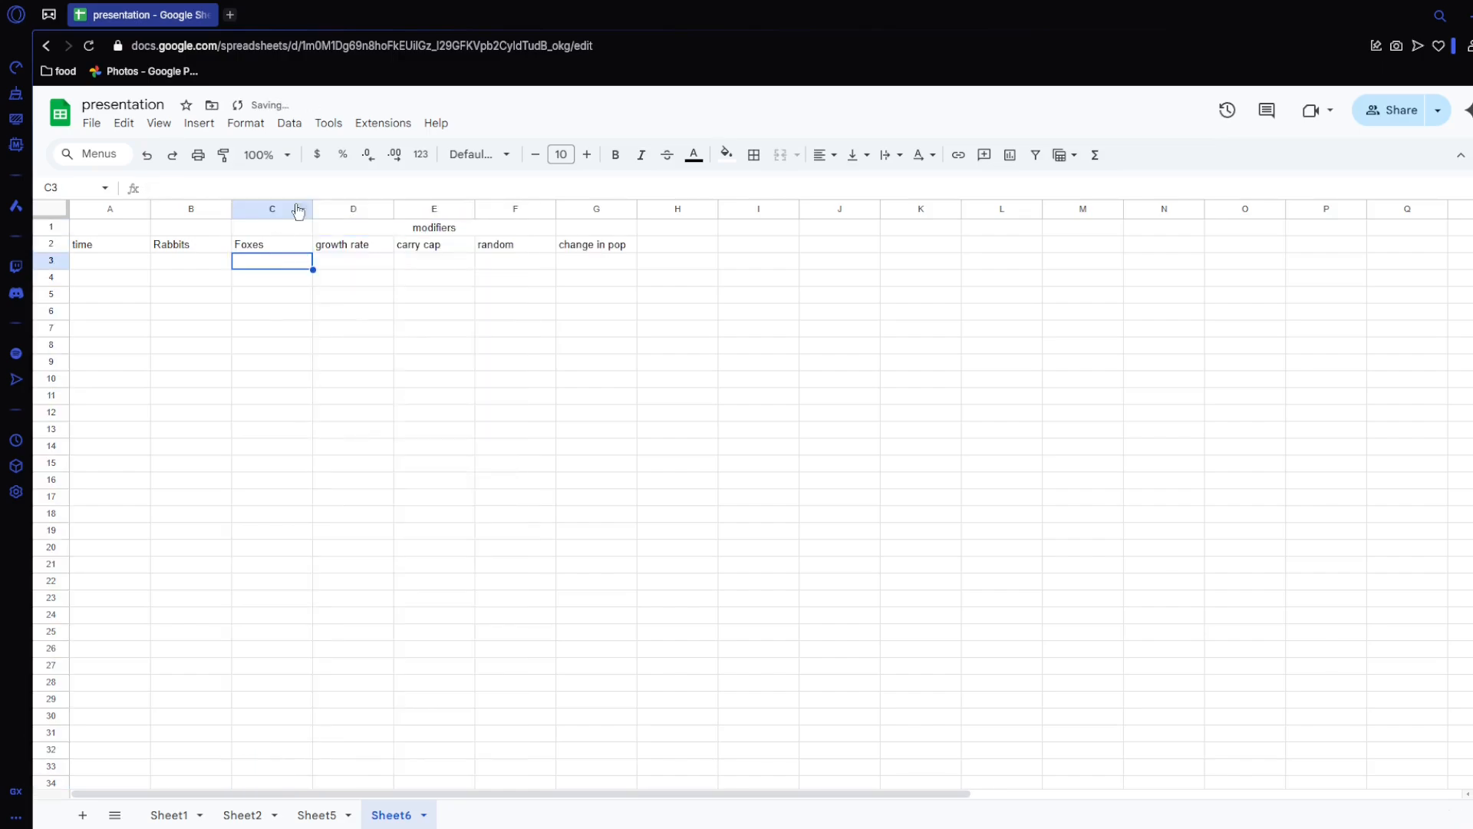
Step: Insert a column before change in pop and head it predation in G2
right_click(571, 203)
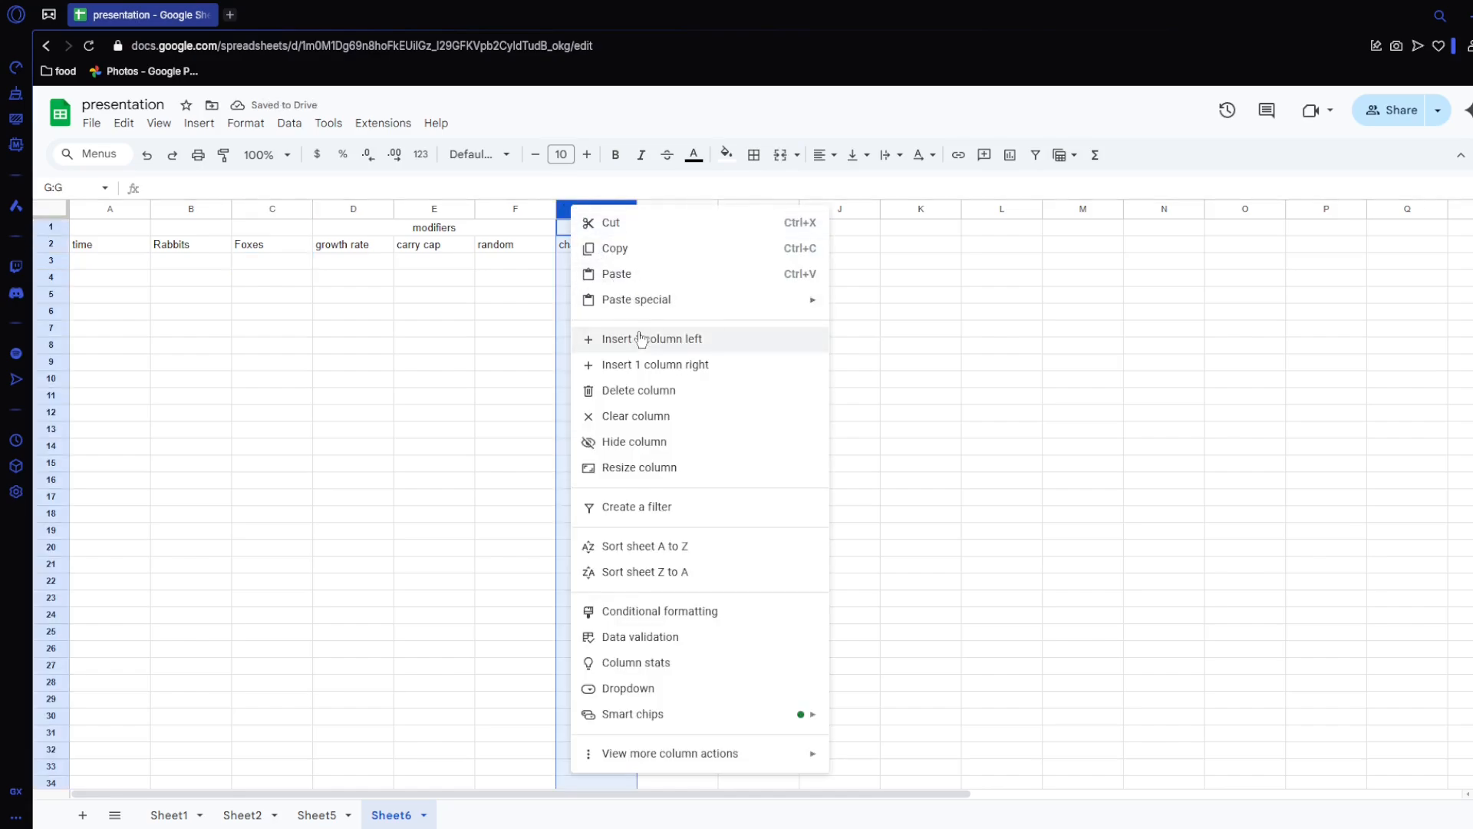
left_click(608, 338)
left_click(591, 246)
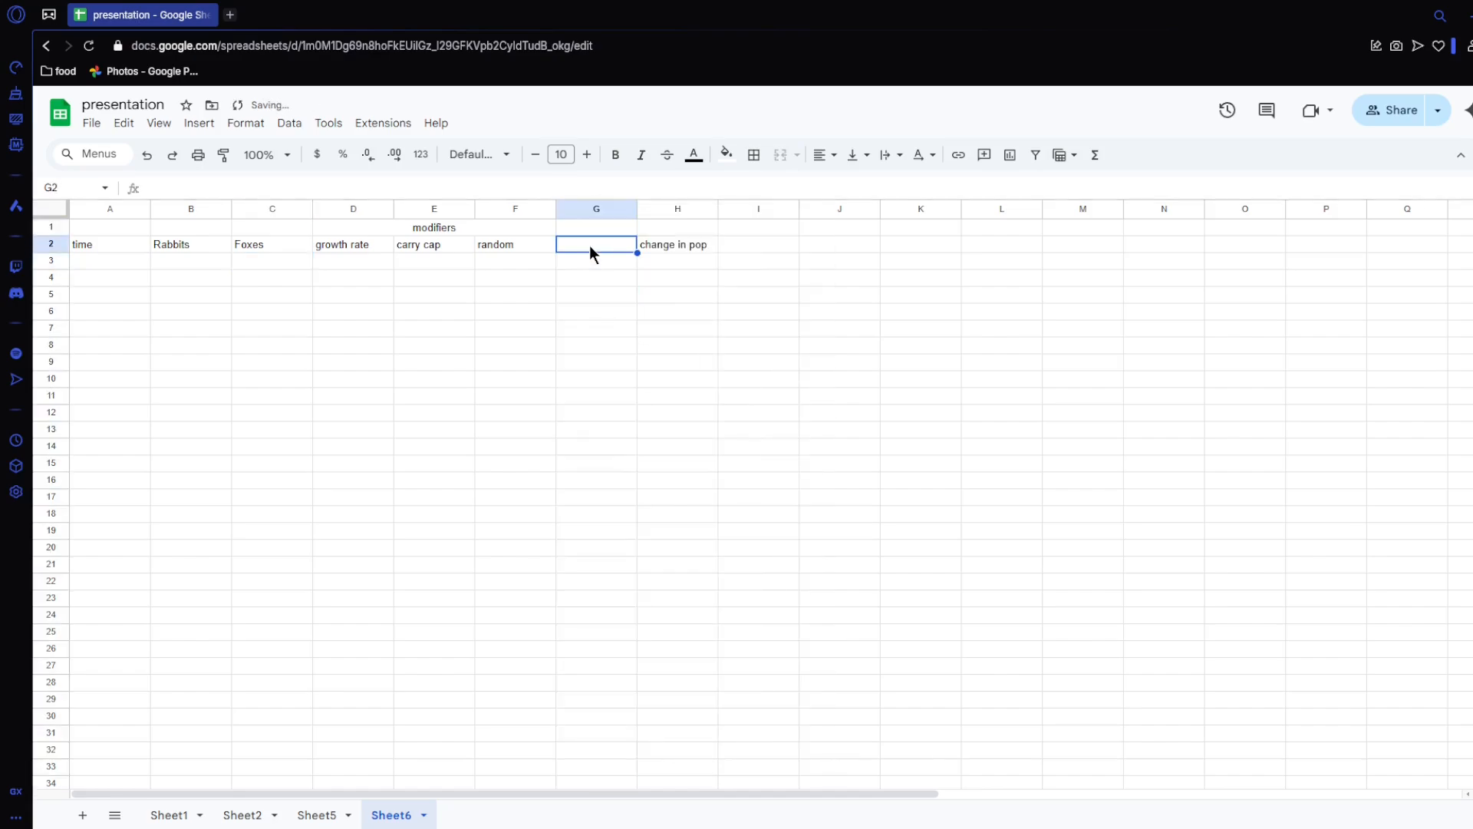
type("predation")
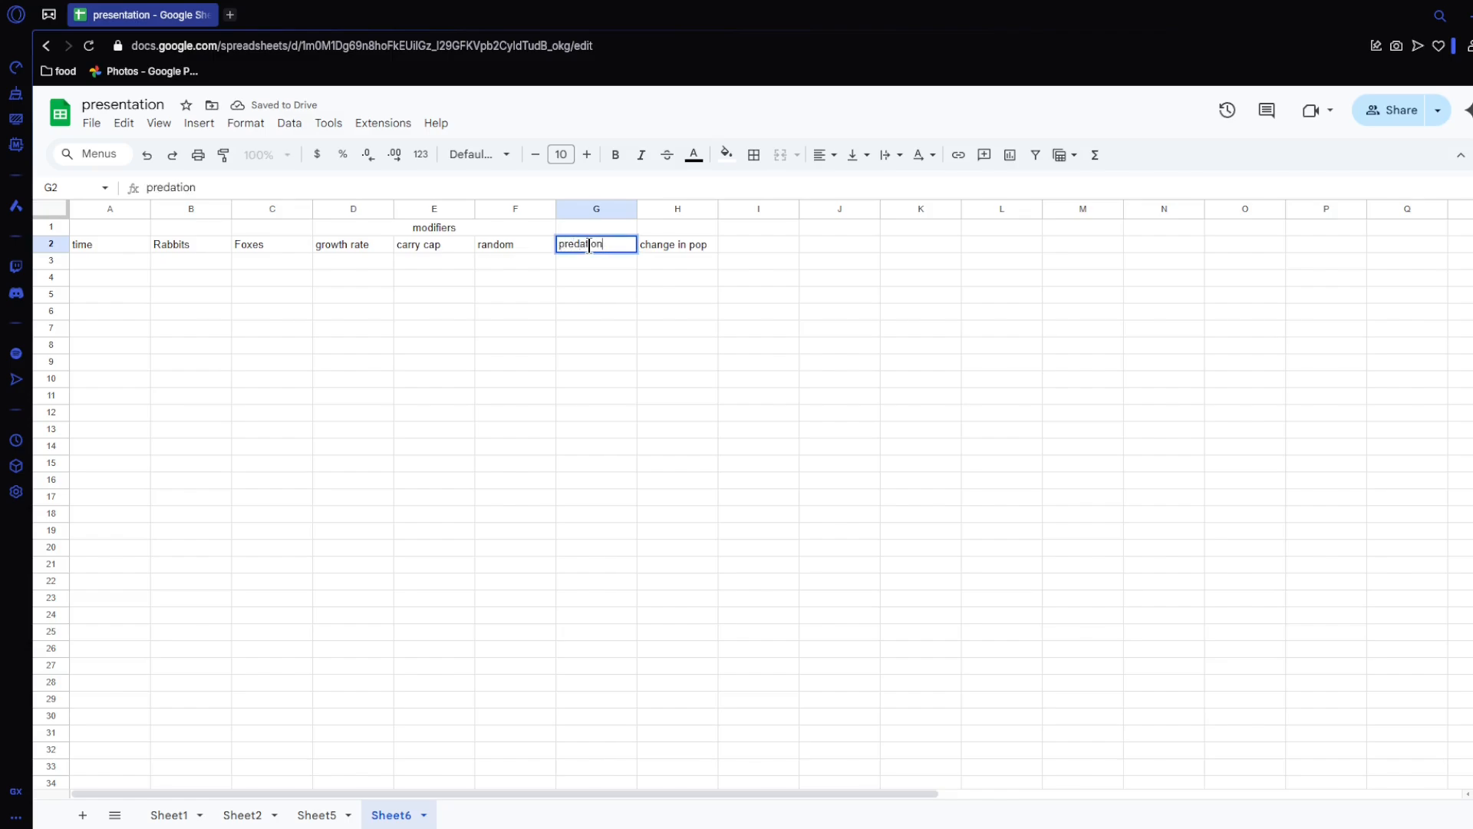
key("Return")
Step: Extend the merged modifiers heading across D1:G1 to cover the predation column
left_click(589, 246)
left_click_drag(503, 232, 569, 230)
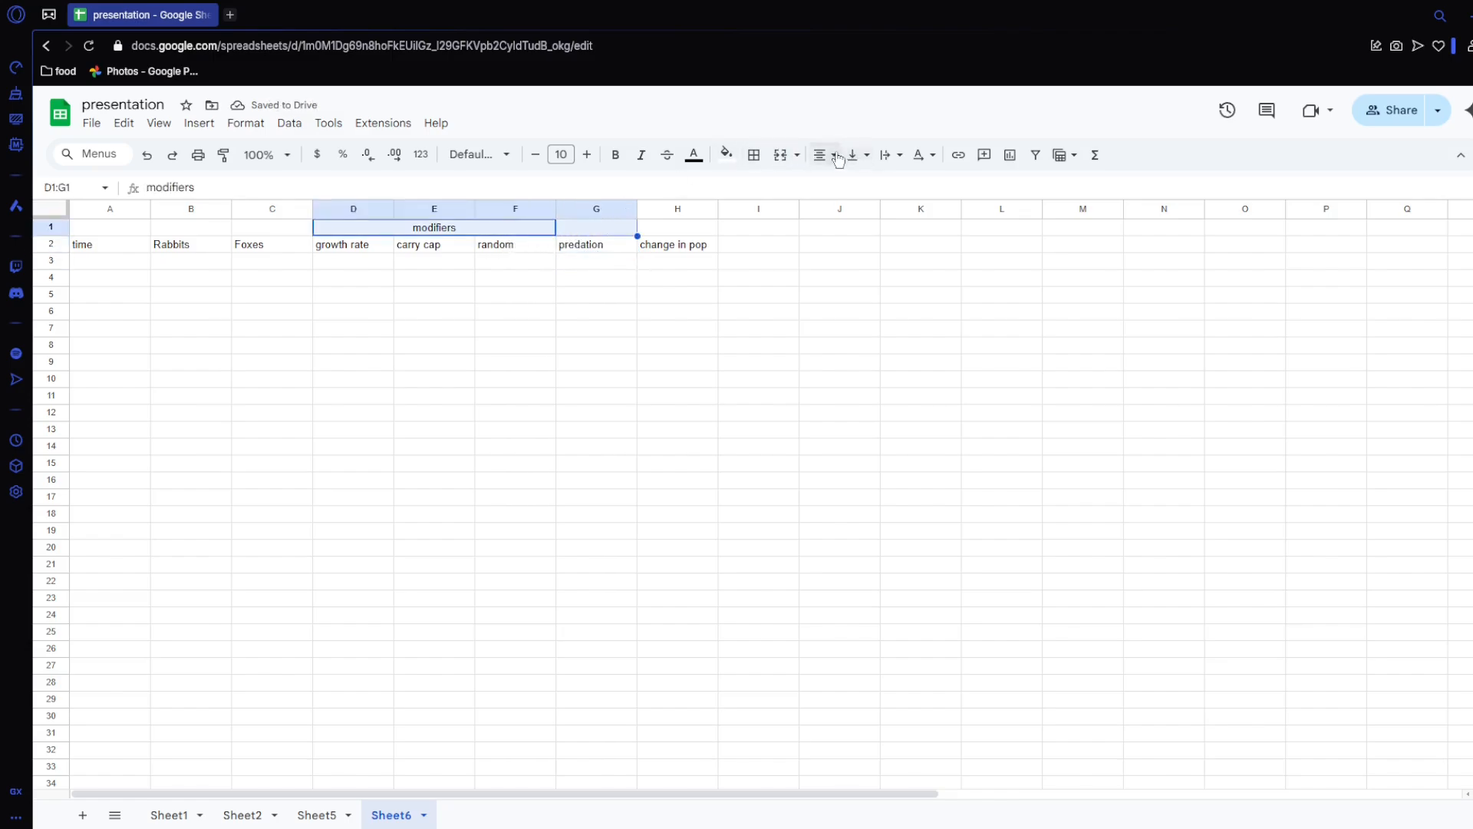
left_click(795, 159)
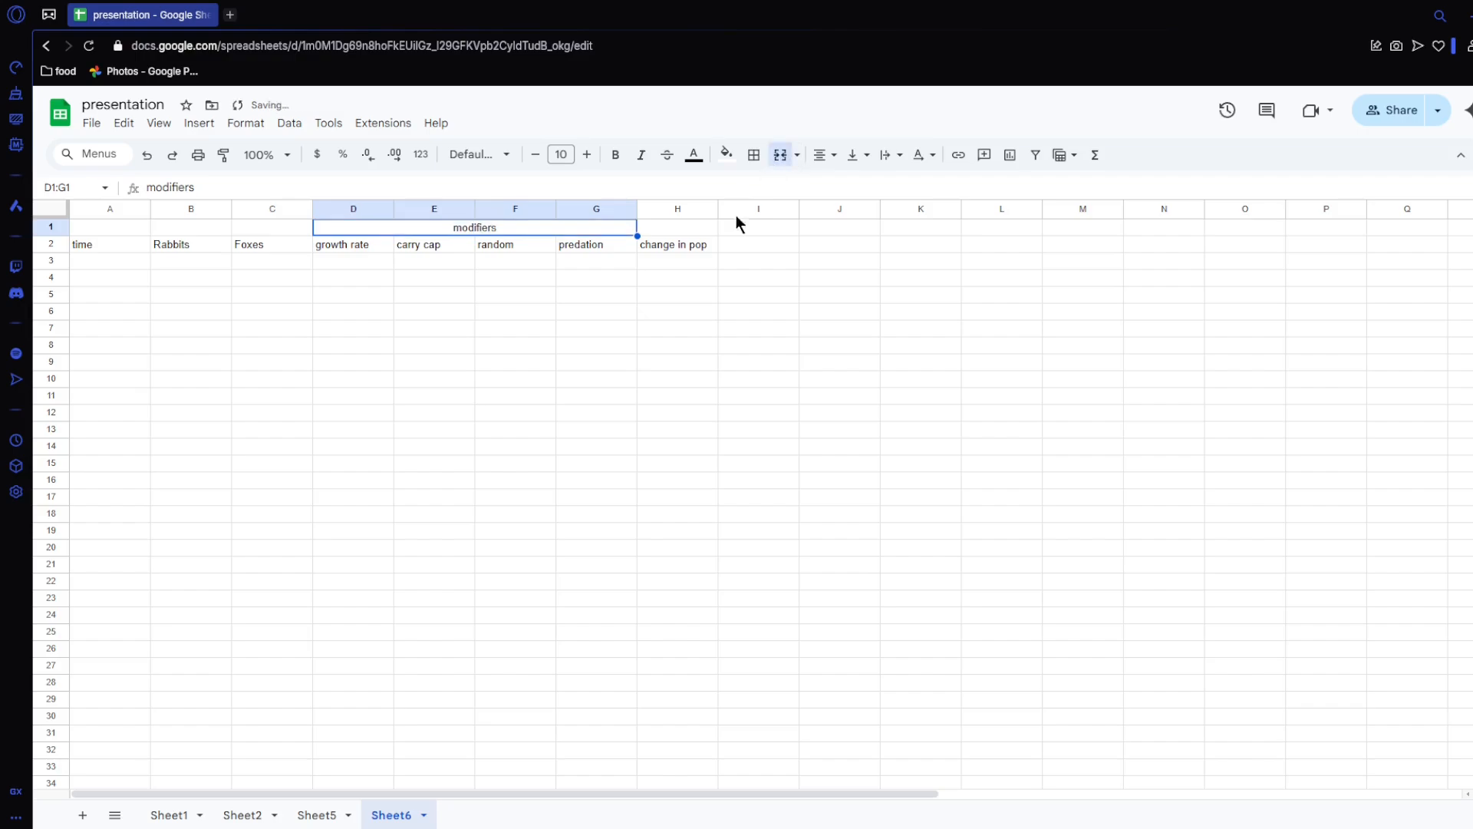
Step: Insert an empty column before change in pop and paste a copy of the modifiers headings D1:G2 at H1
left_click(681, 210)
right_click(681, 209)
left_click(793, 342)
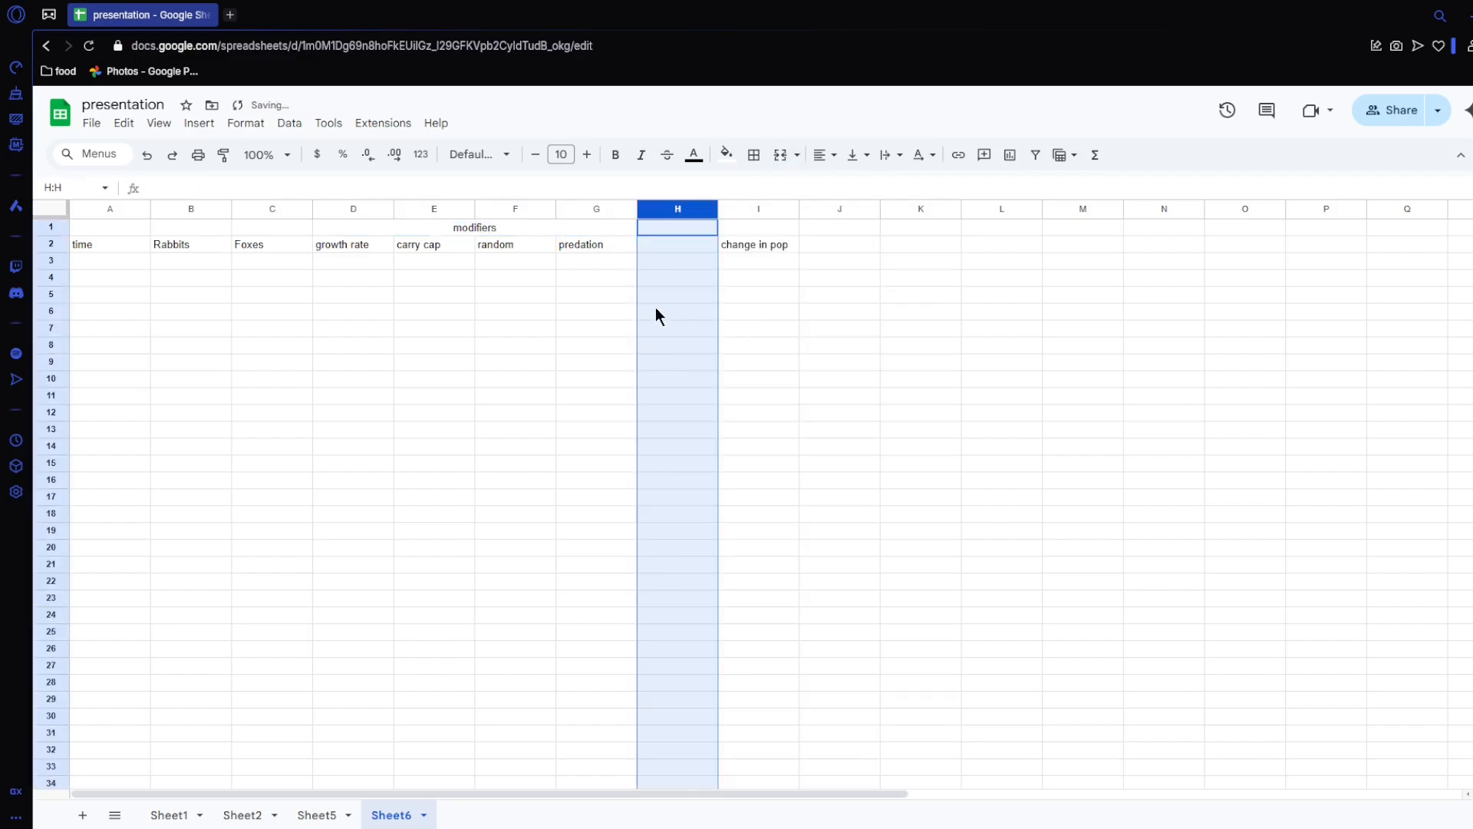
left_click(655, 311)
left_click_drag(483, 227, 477, 243)
key("ctrl+c")
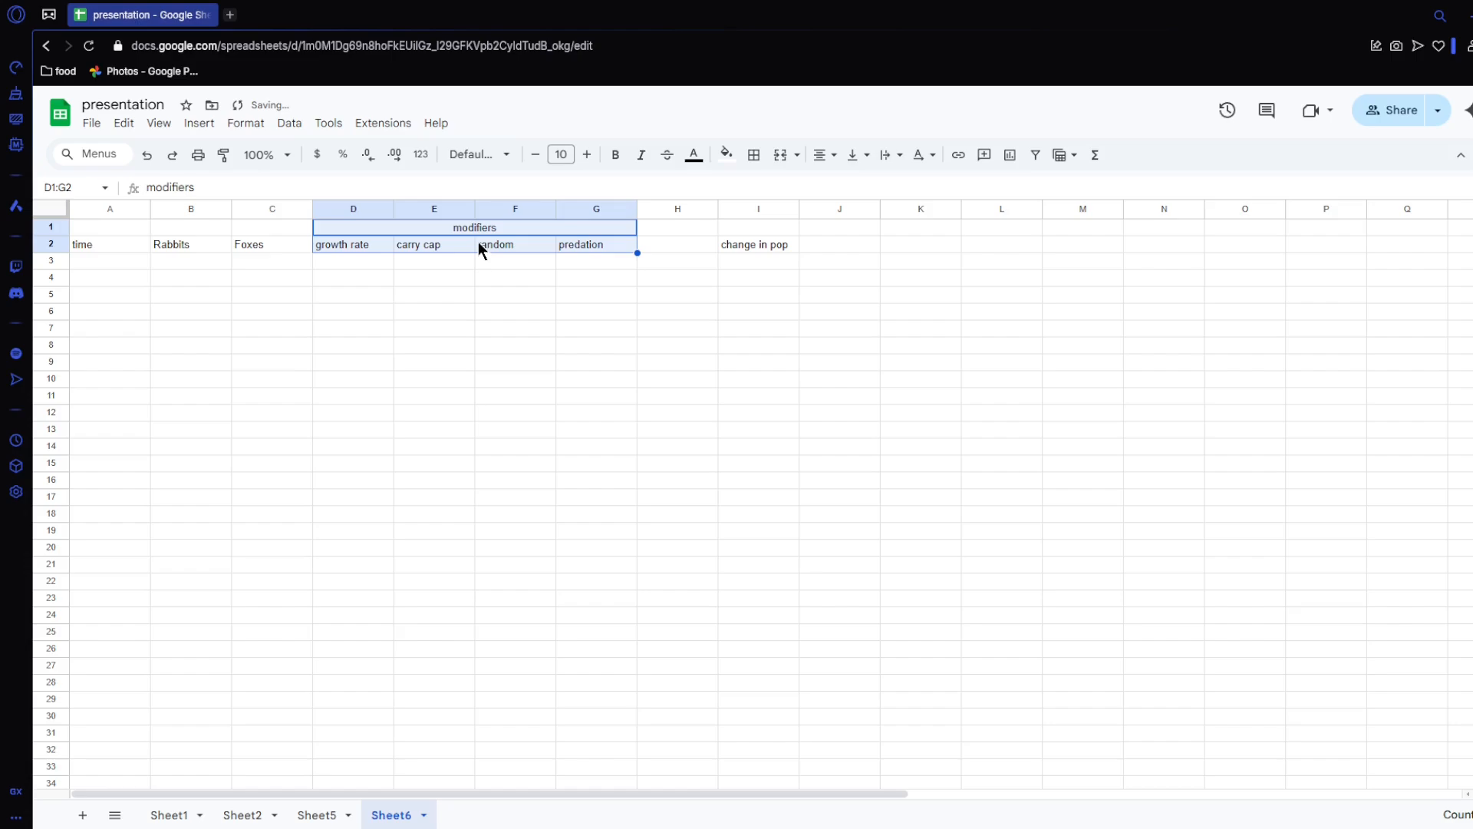
left_click(675, 228)
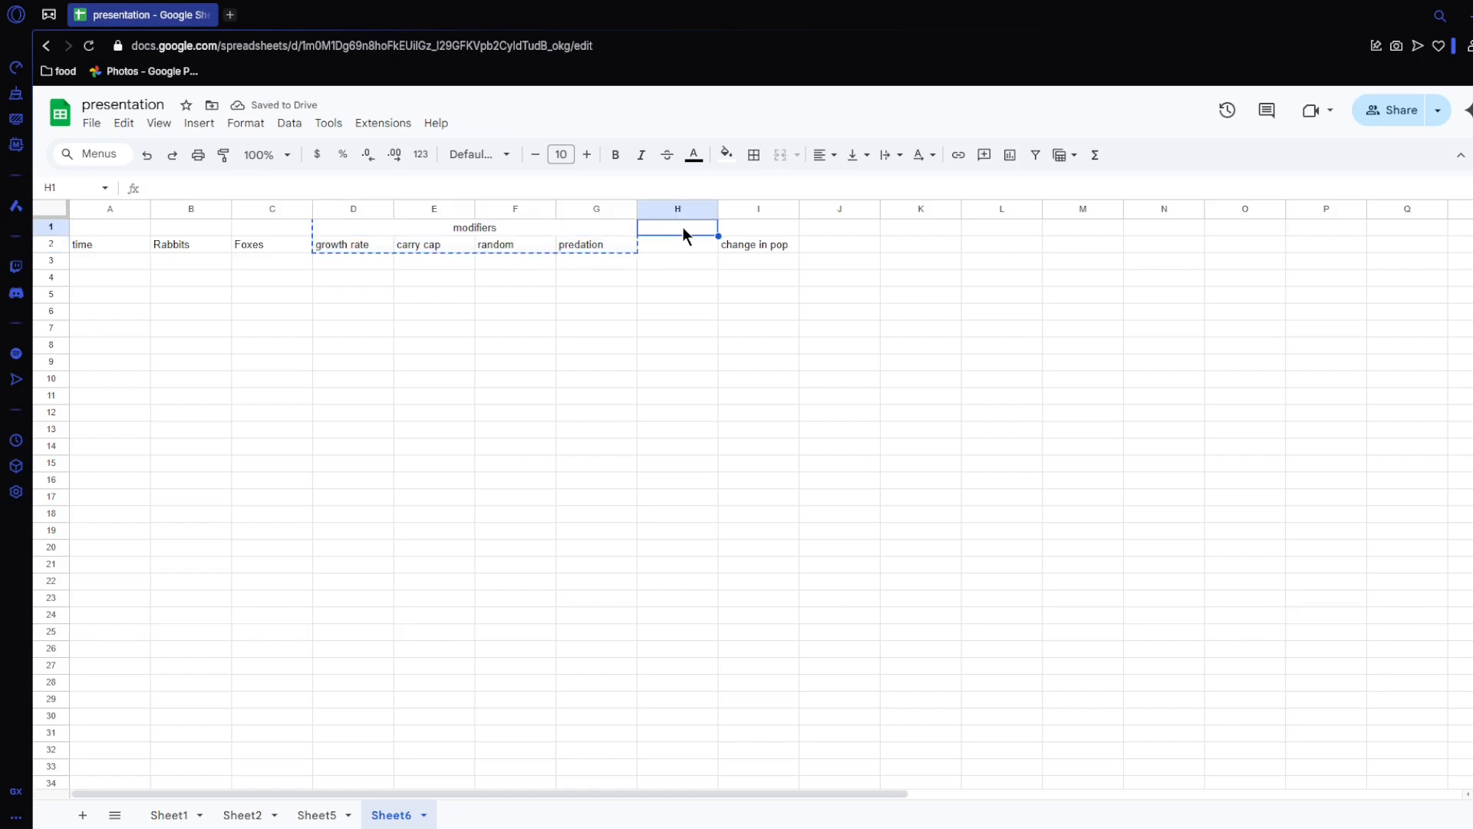
key("ctrl+v")
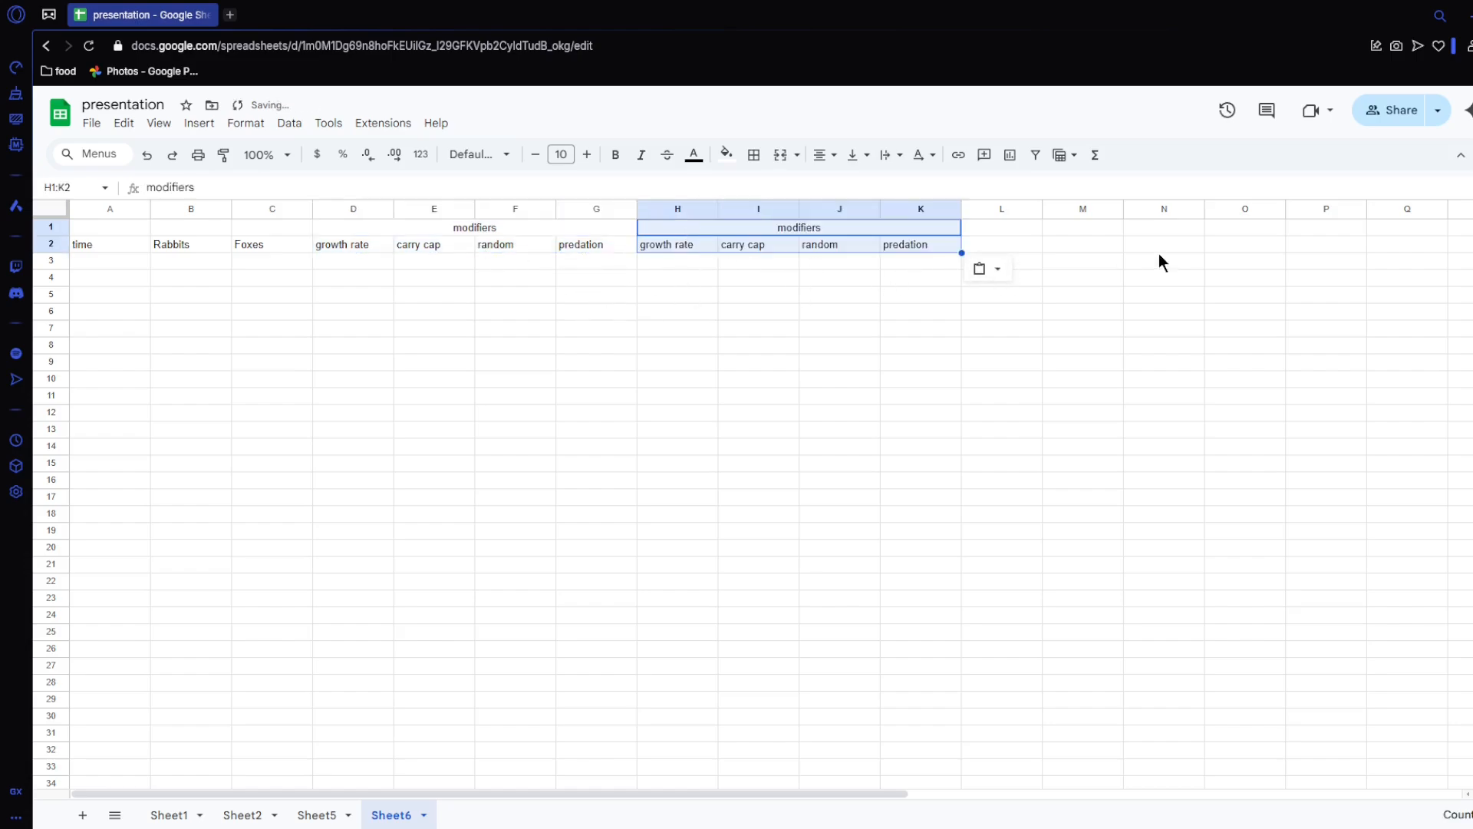
Step: Enter the column headings change in rab in L2 and change foxes in M2
left_click(1014, 247)
type("change ")
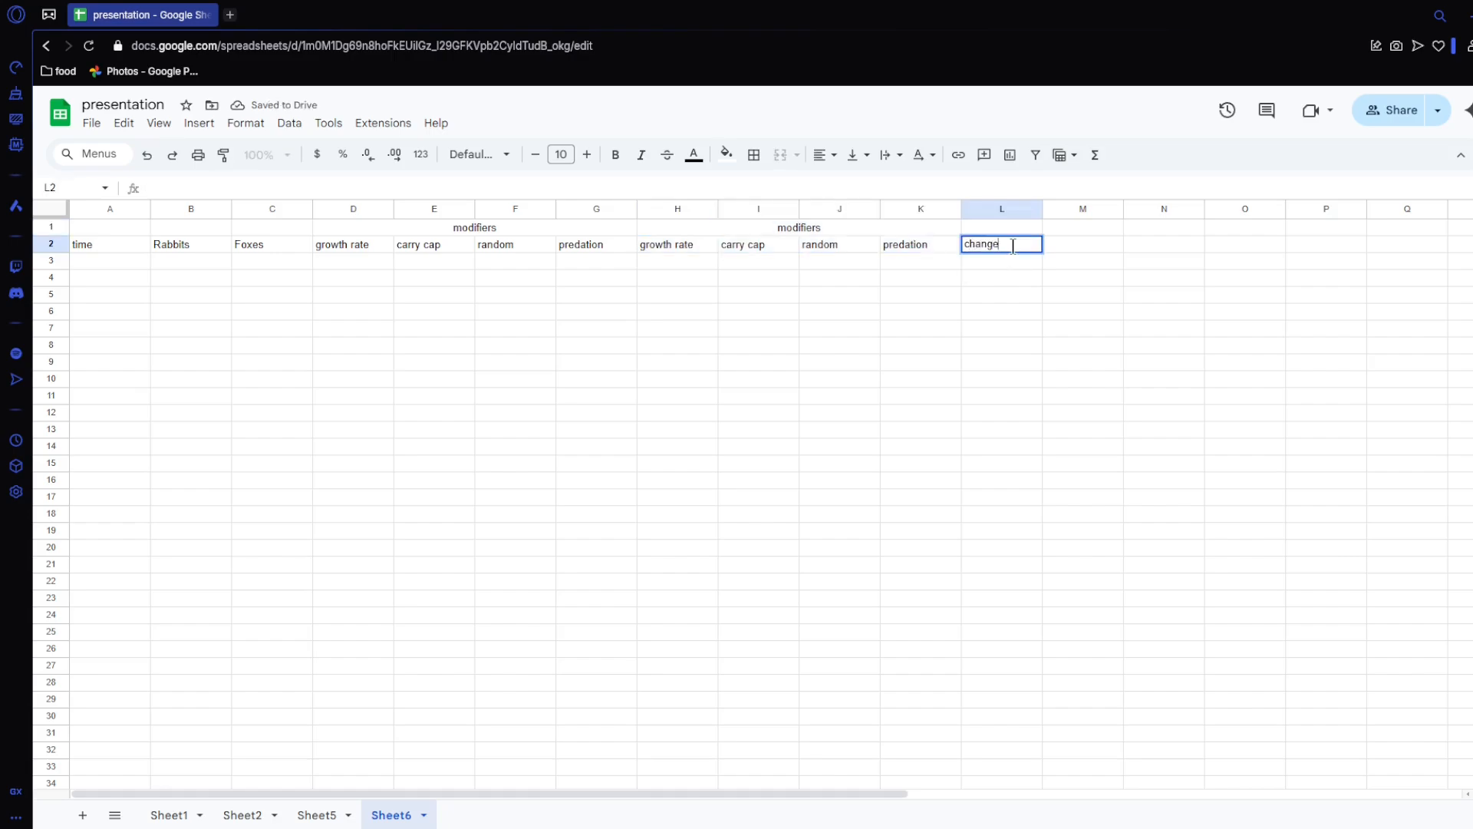
type("in rab")
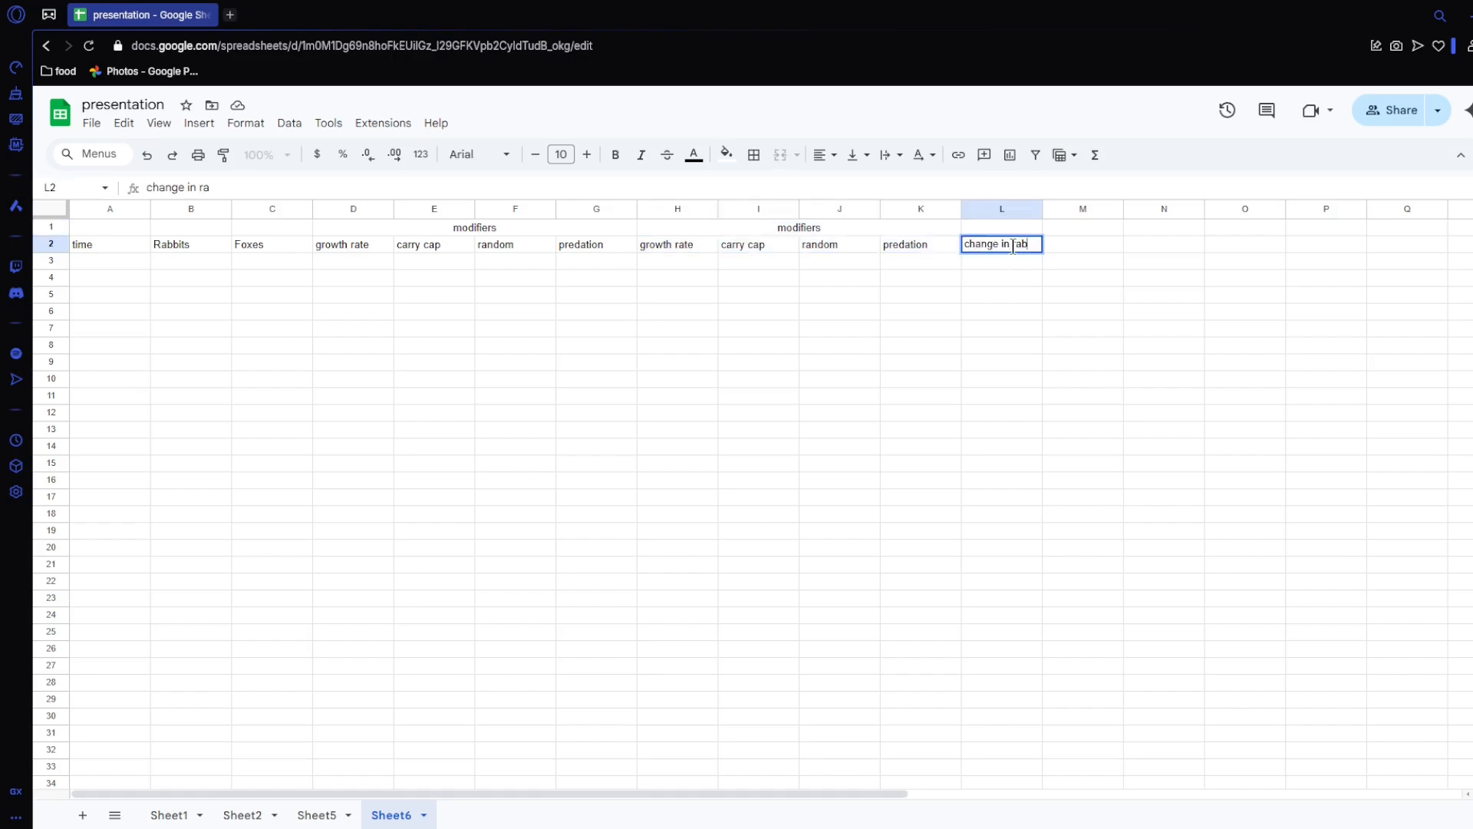
key("Tab")
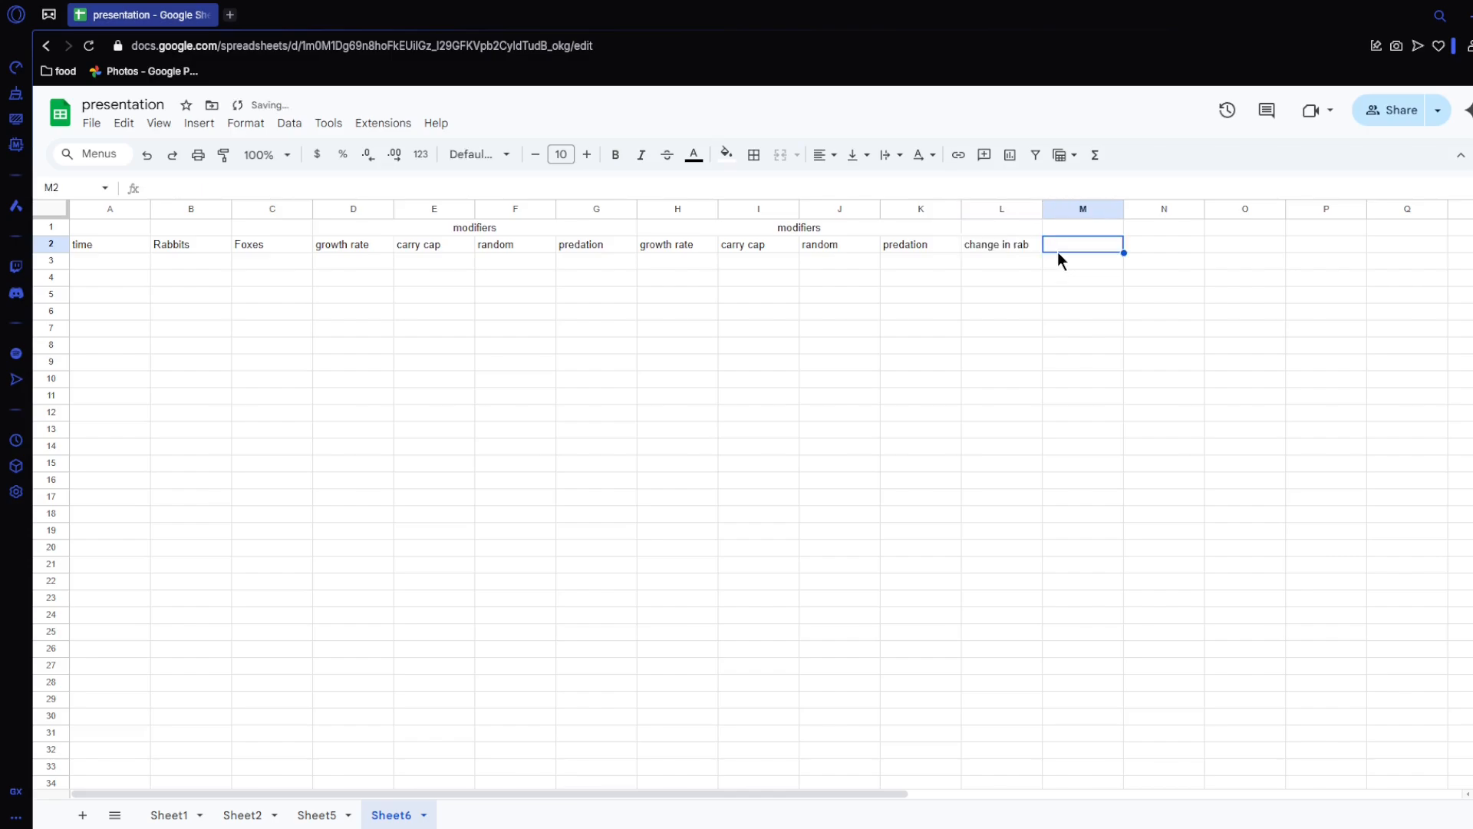
type("chan")
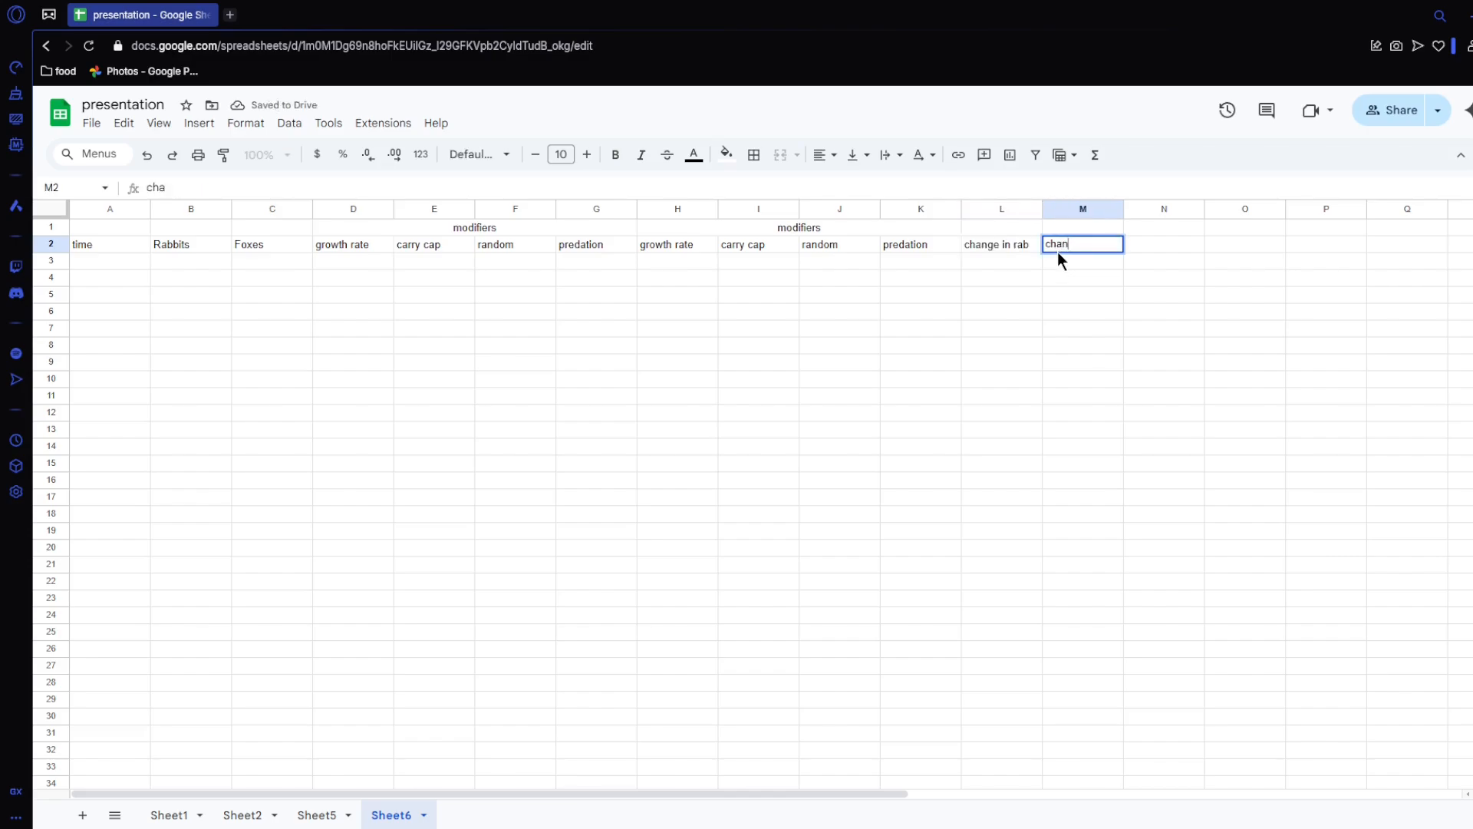
type("ge foxes")
key("Return")
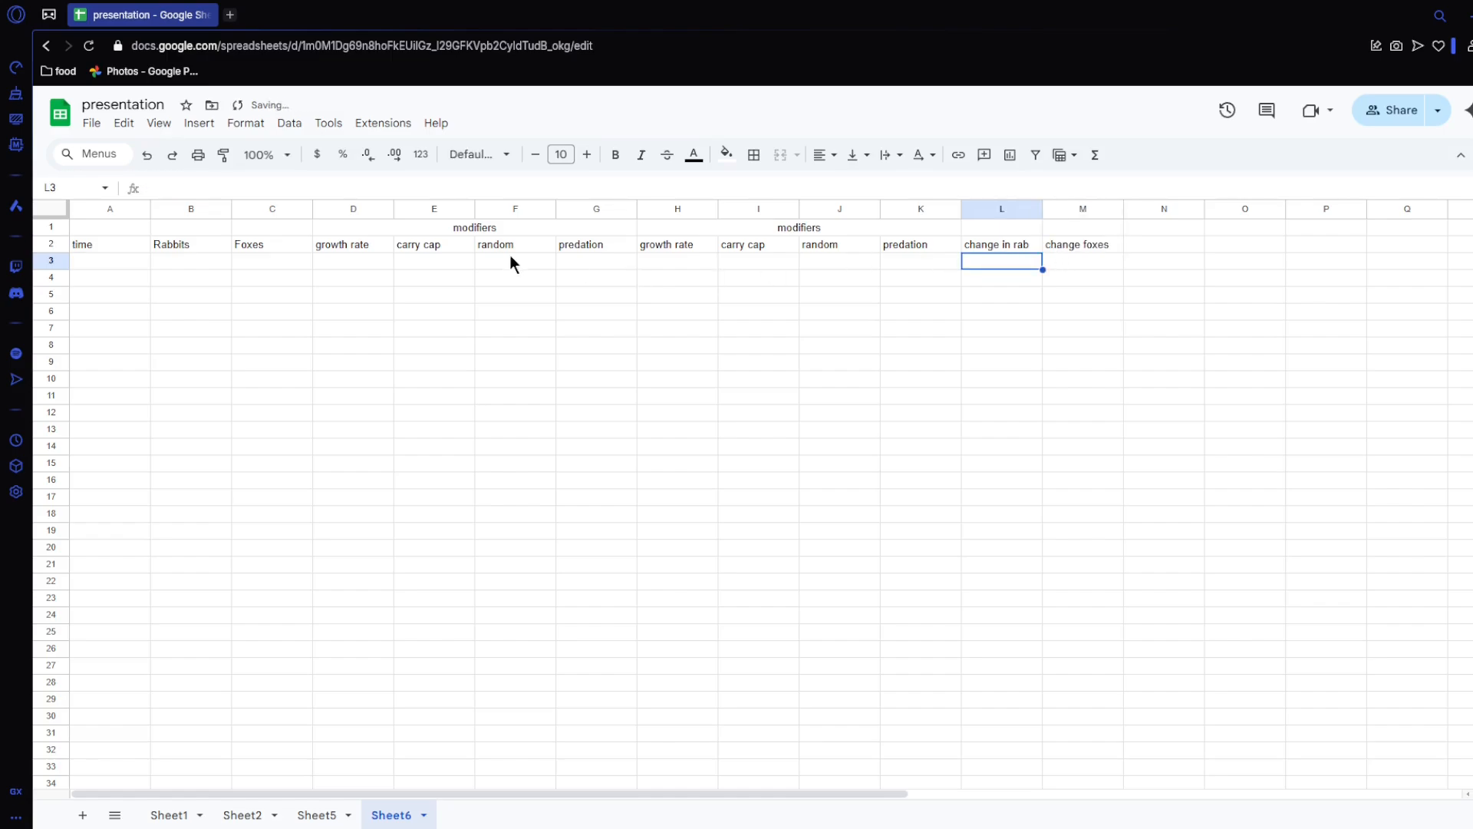
Step: Trace the Rabbits and Foxes headings to their respective modifiers groups and change columns
left_click_drag(481, 232, 485, 242)
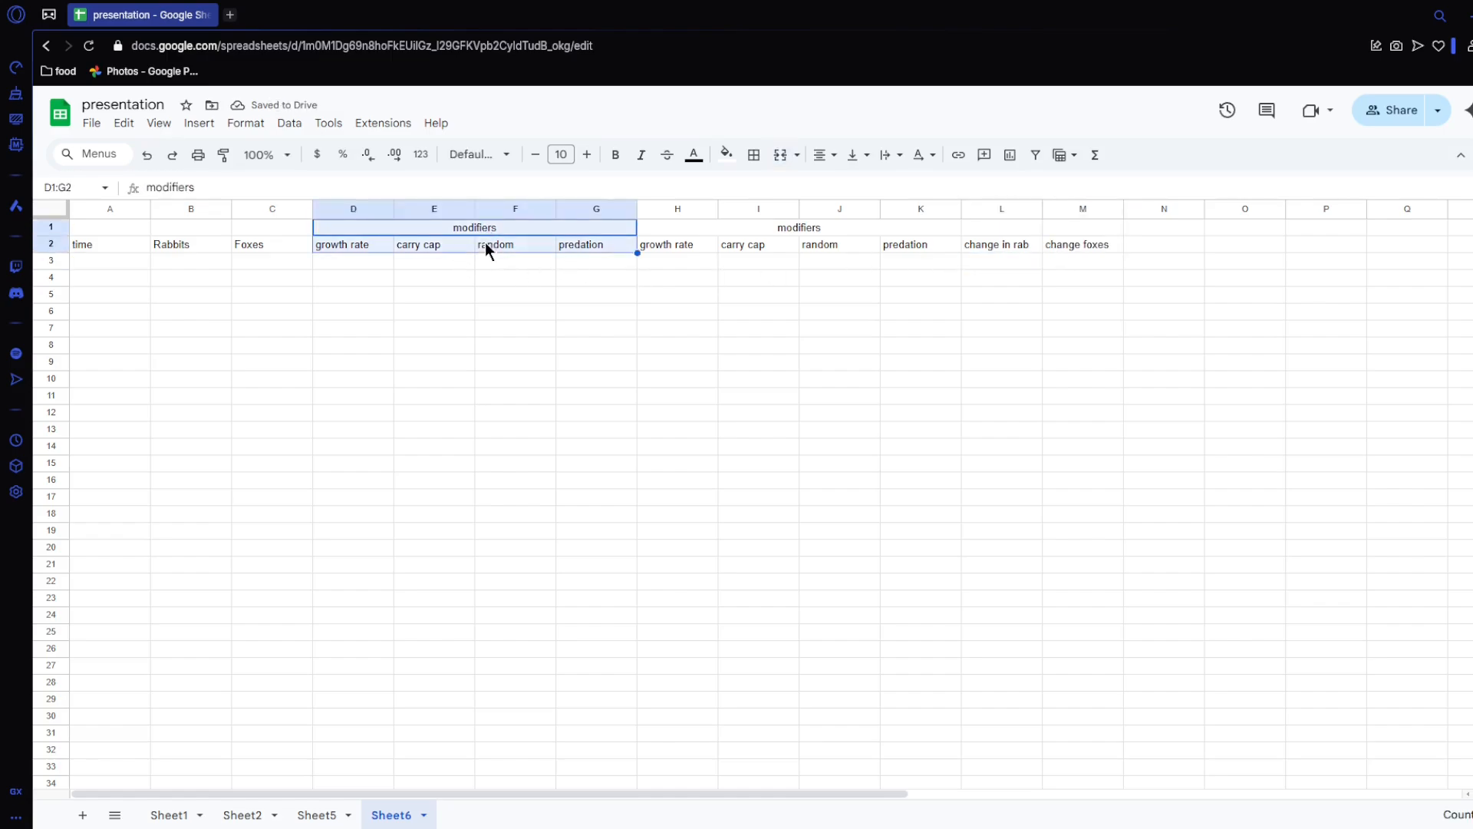
left_click(207, 245)
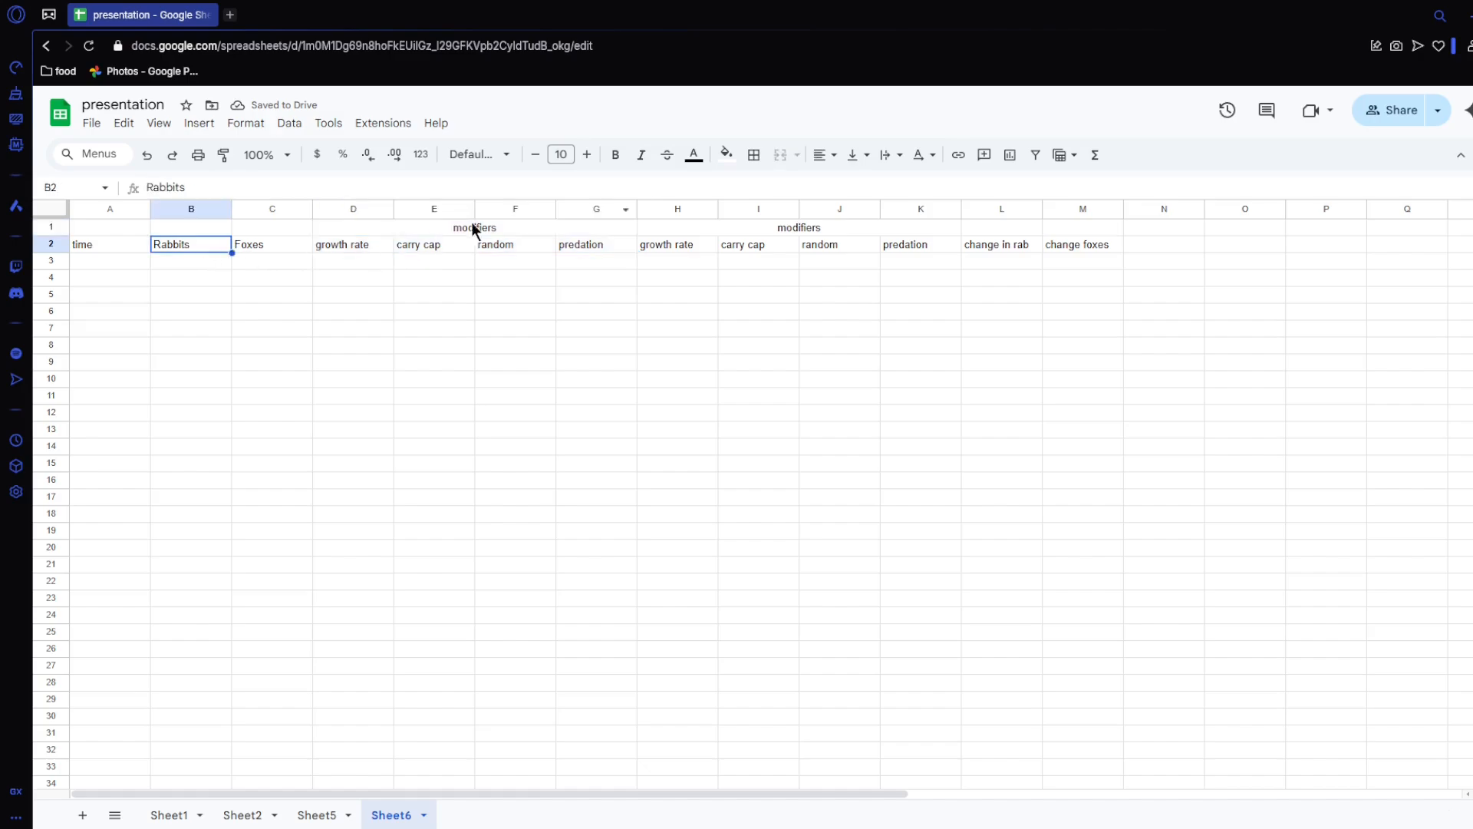
left_click(996, 246)
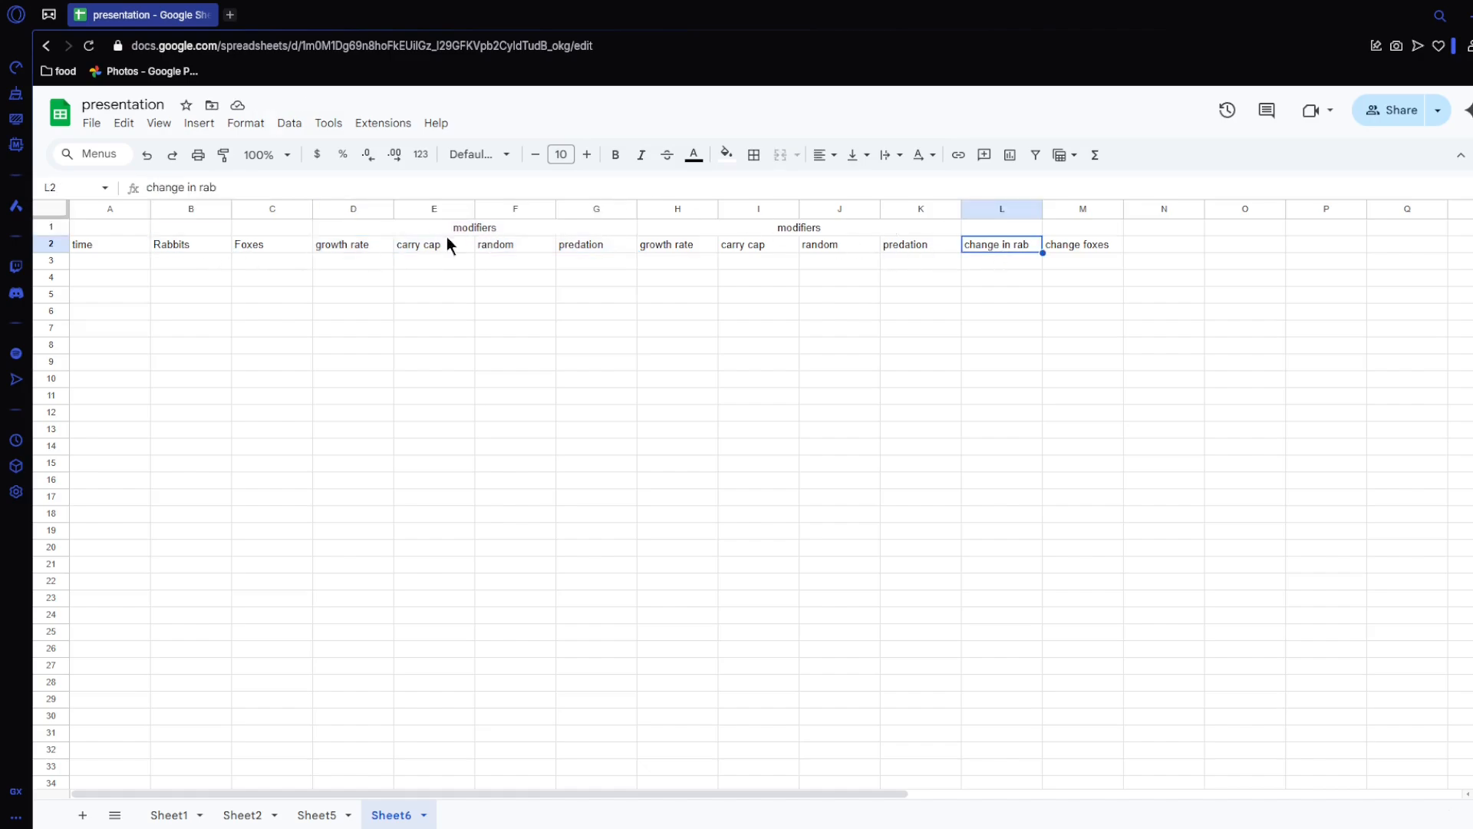
left_click(246, 246)
left_click_drag(790, 230, 790, 246)
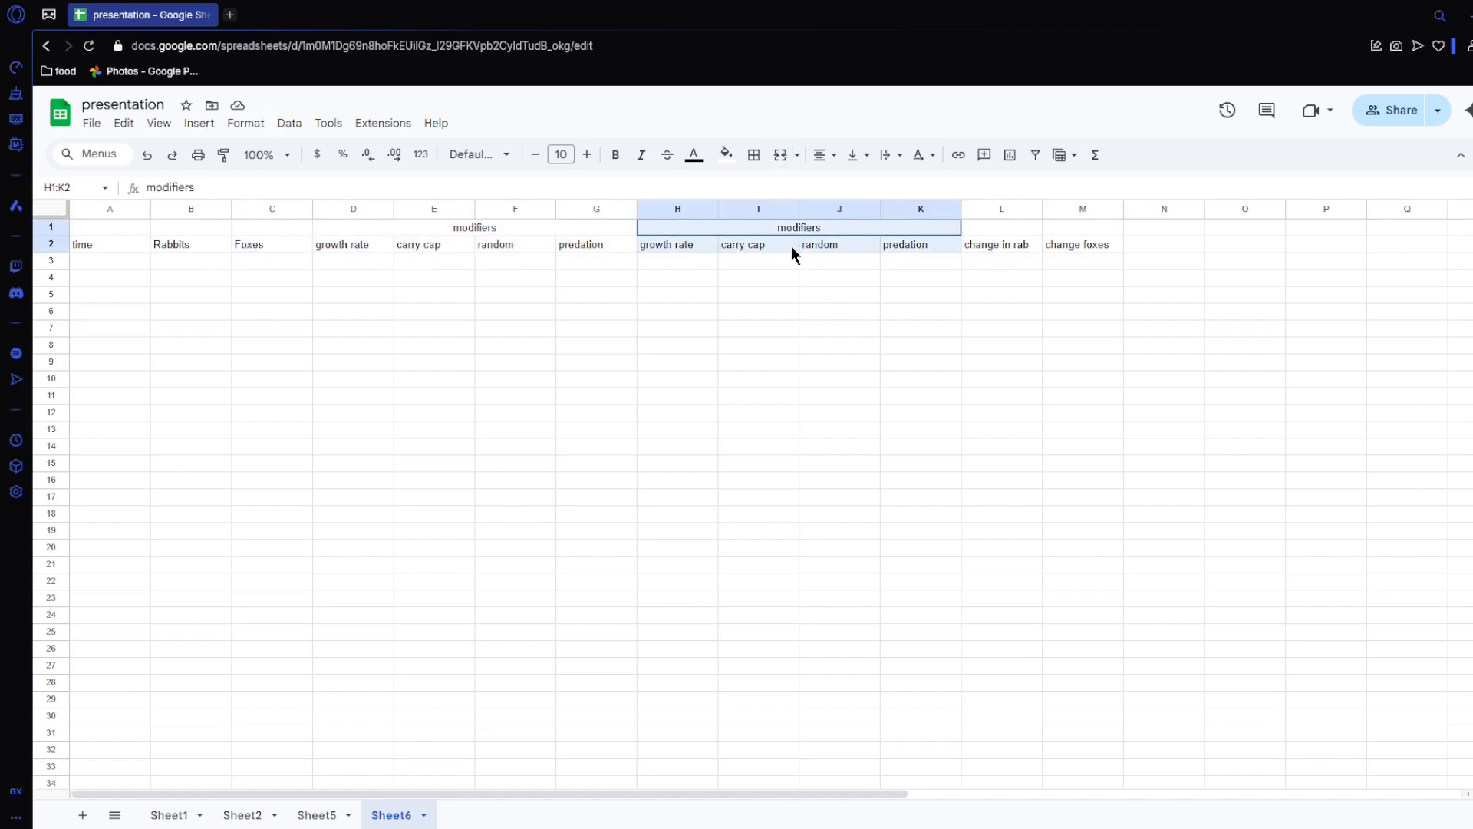
left_click(1062, 251)
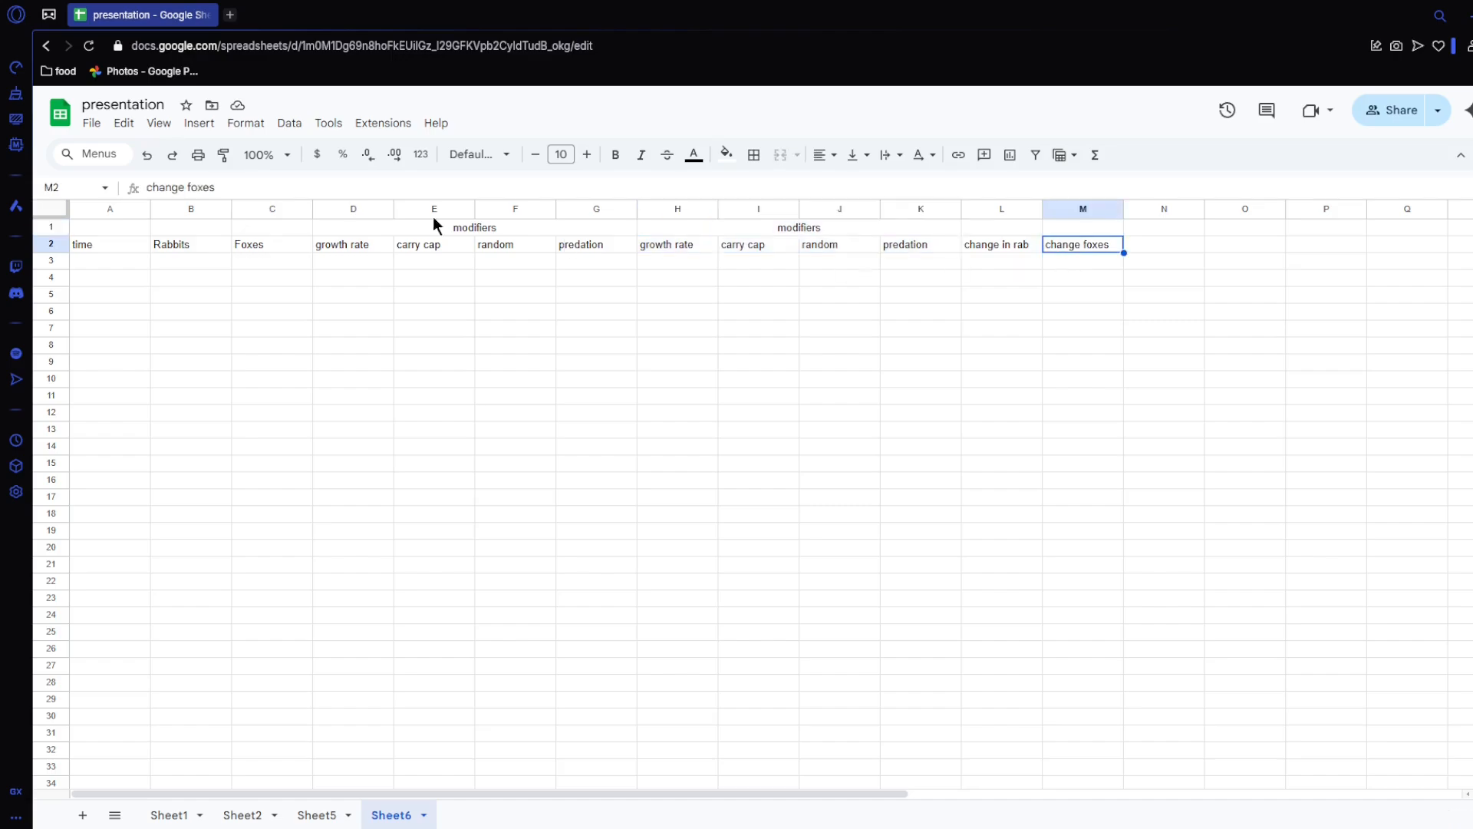
Step: Enter the group headings population in B1 and change in population in L1
left_click(211, 230)
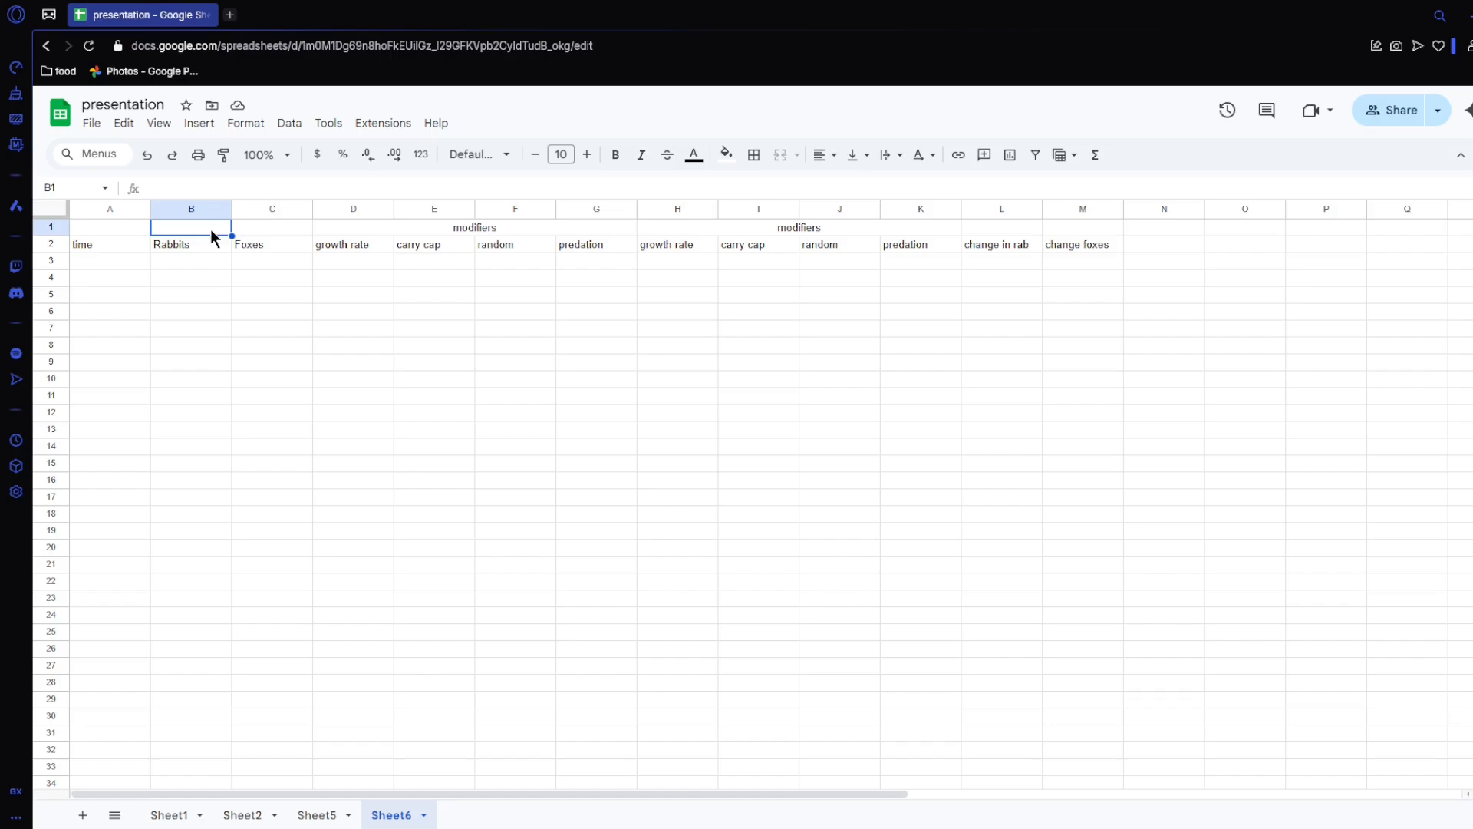
type("population")
key("Return")
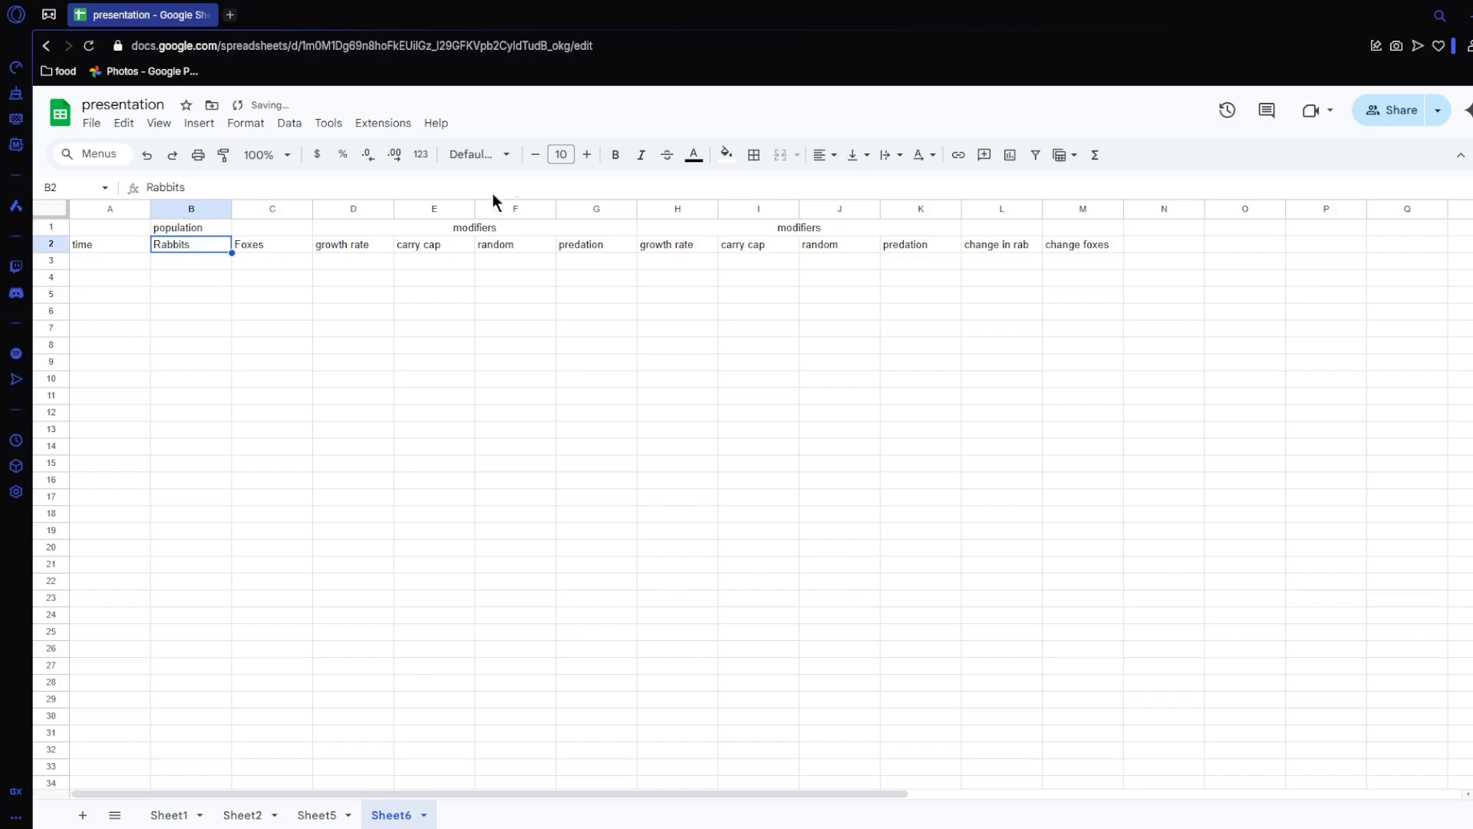
left_click(993, 226)
type("change ")
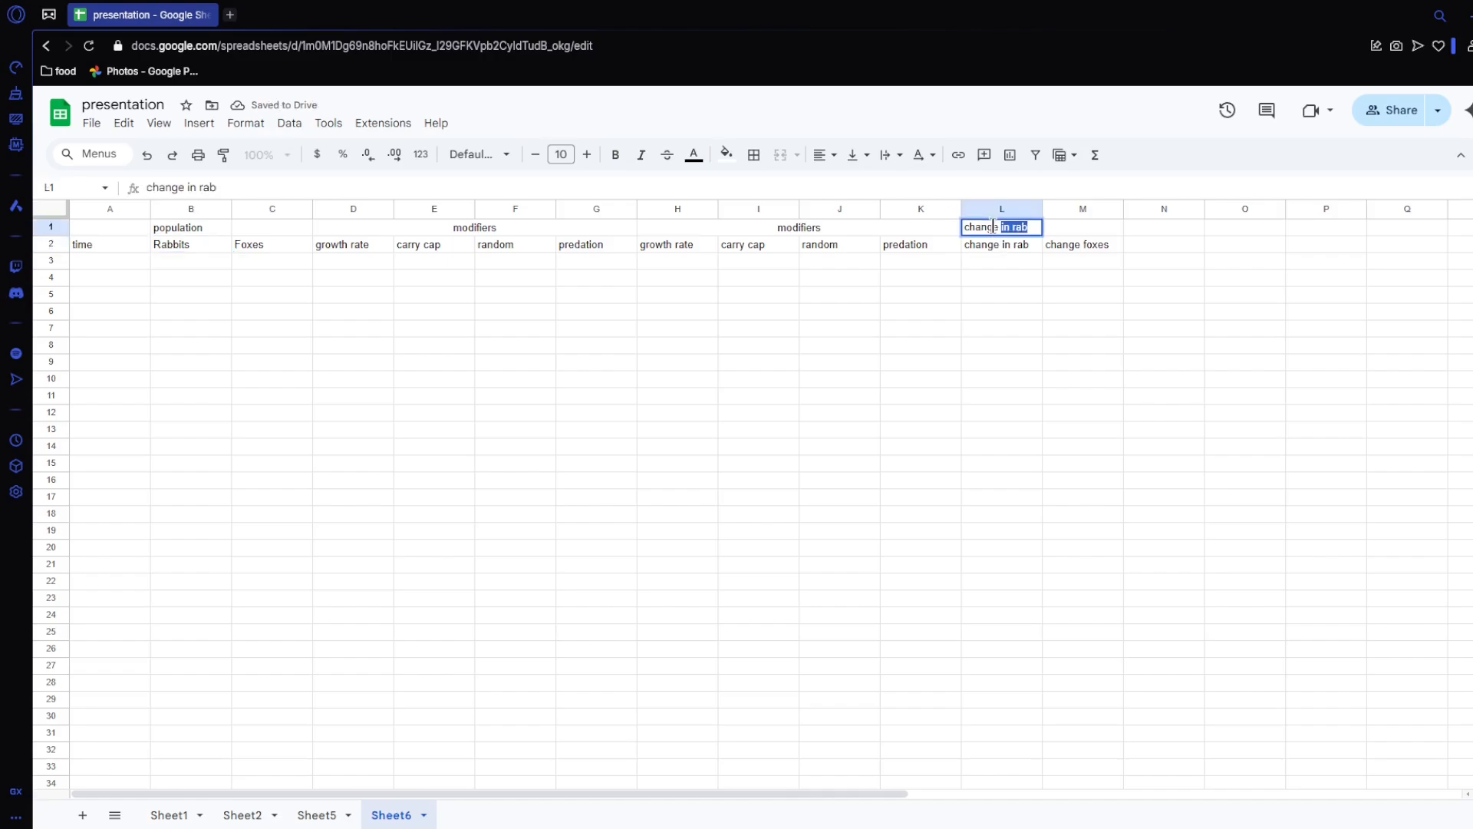
type("in population")
key("Return")
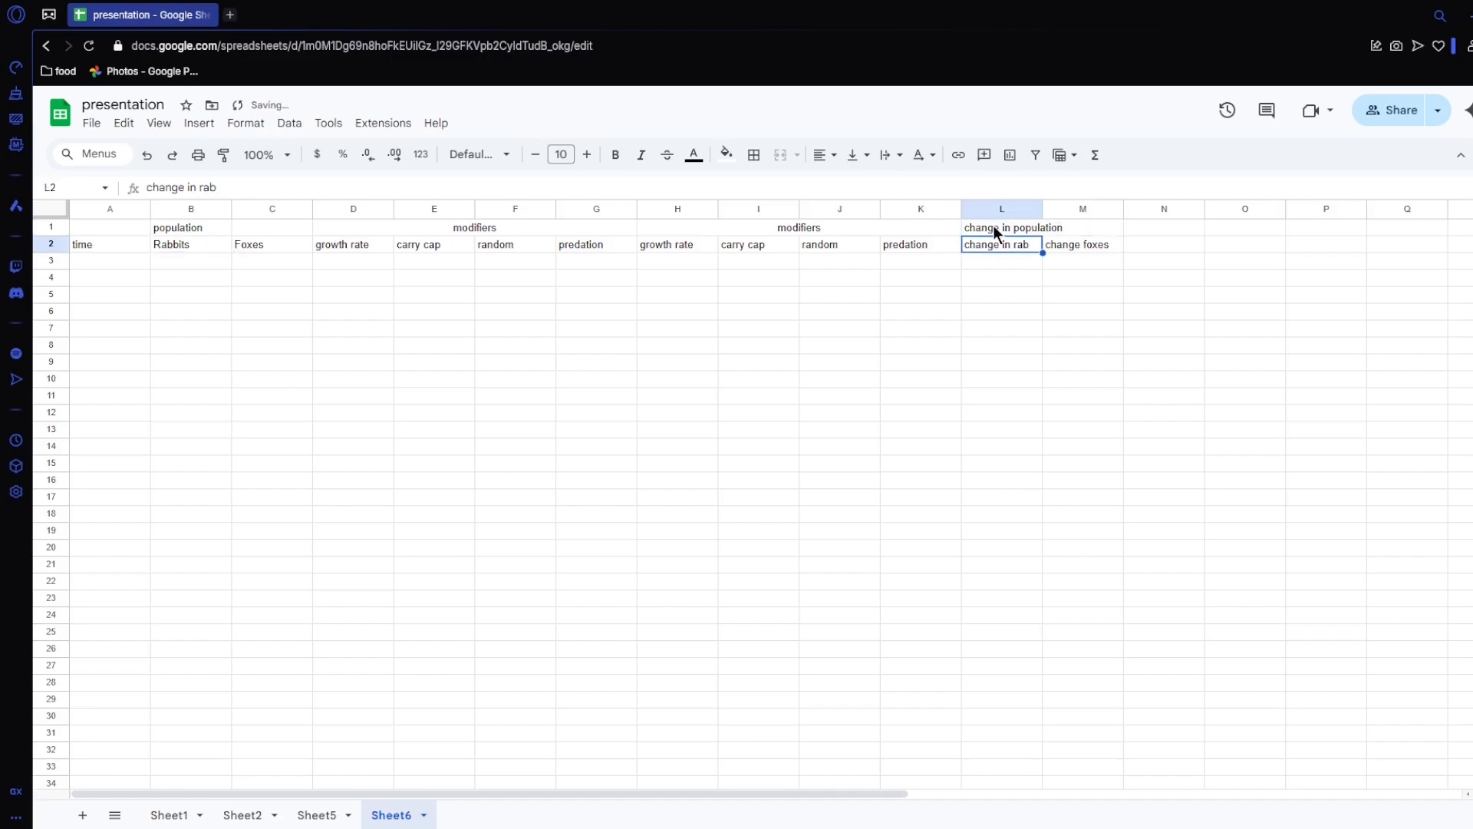
Step: Merge and centre the population heading across B1:C1 and the change in population heading across L1:M1
left_click_drag(215, 229, 296, 227)
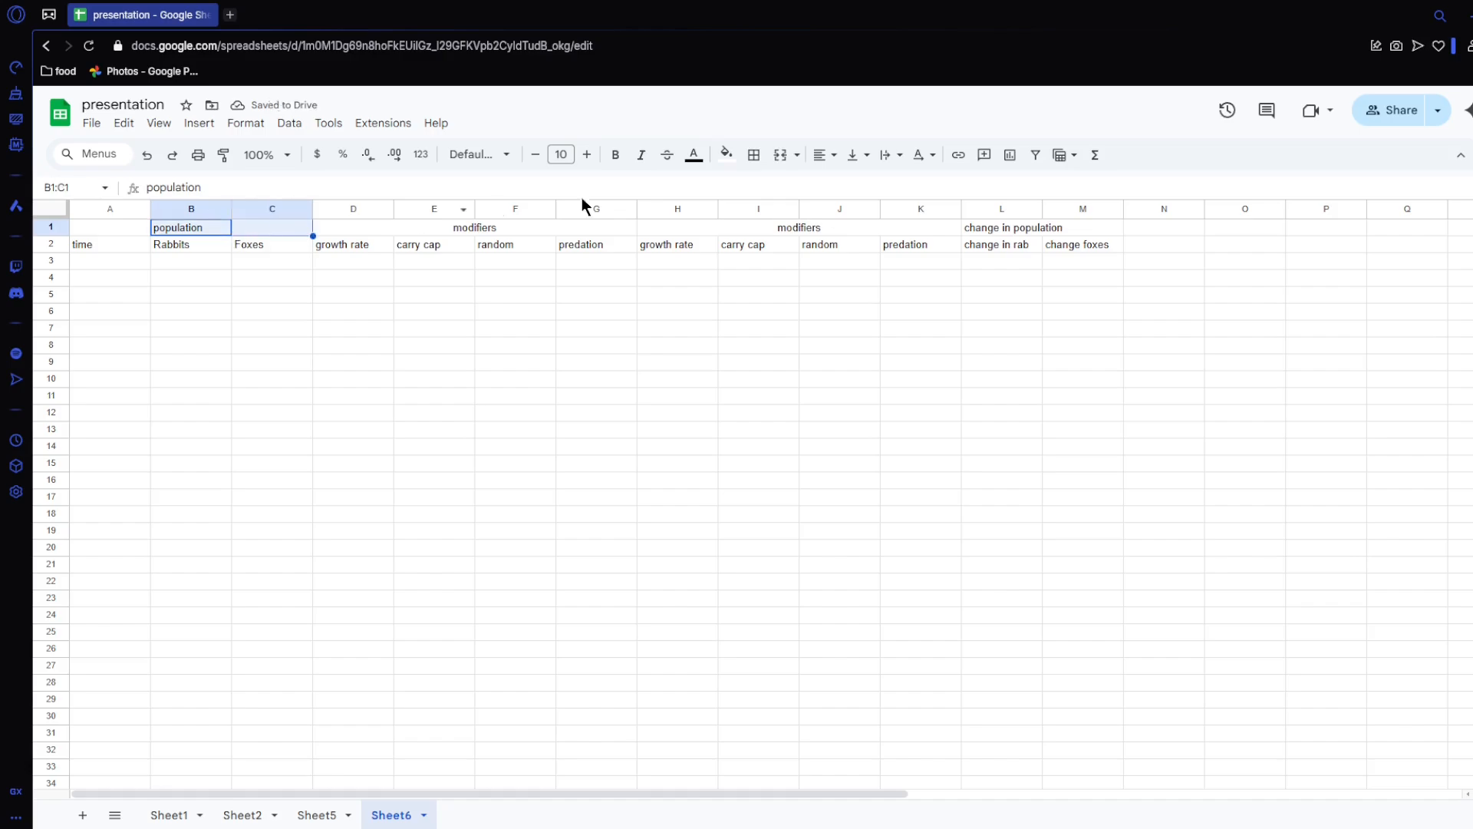
left_click(783, 158)
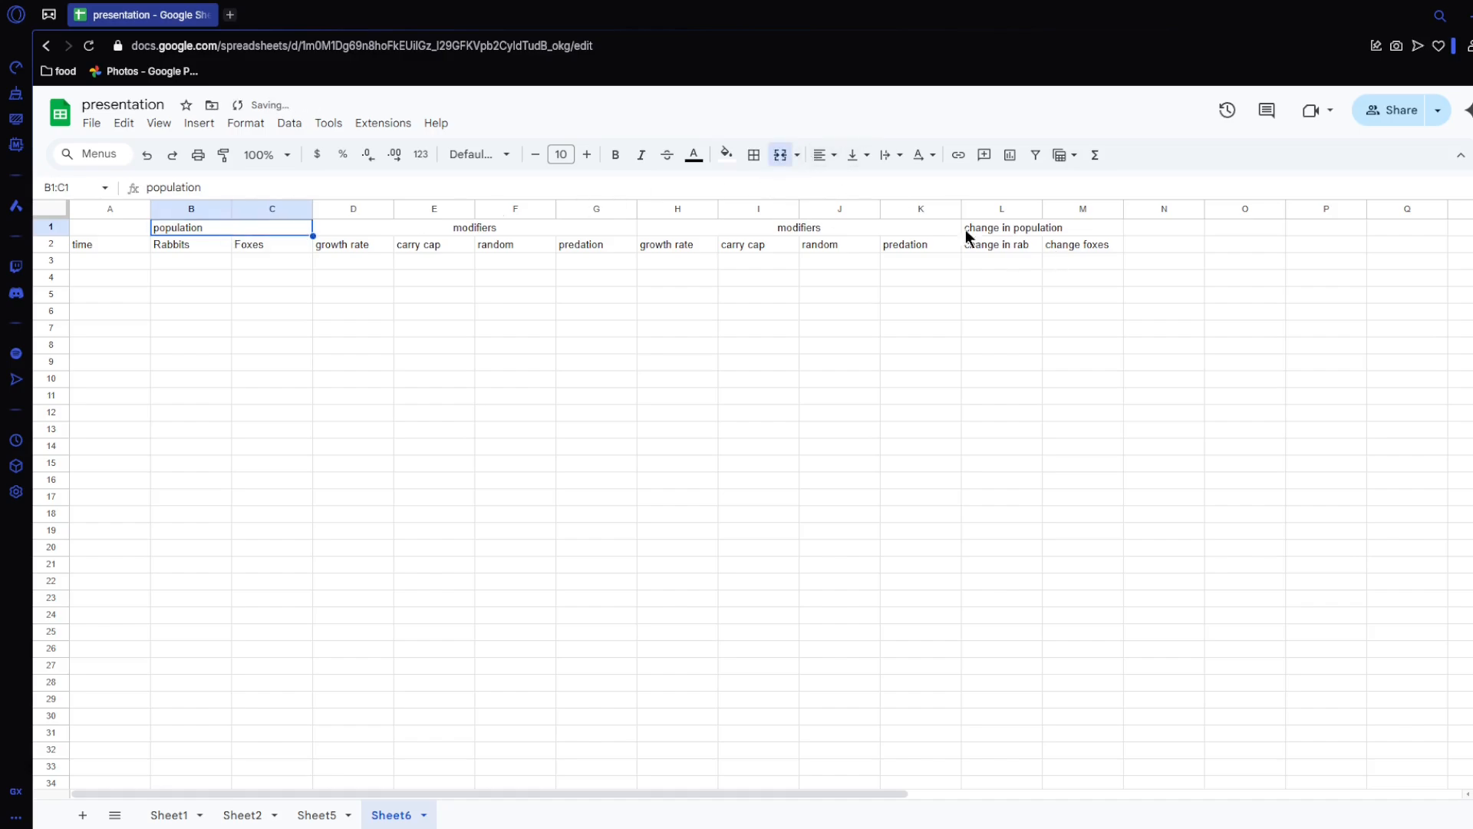
left_click(821, 155)
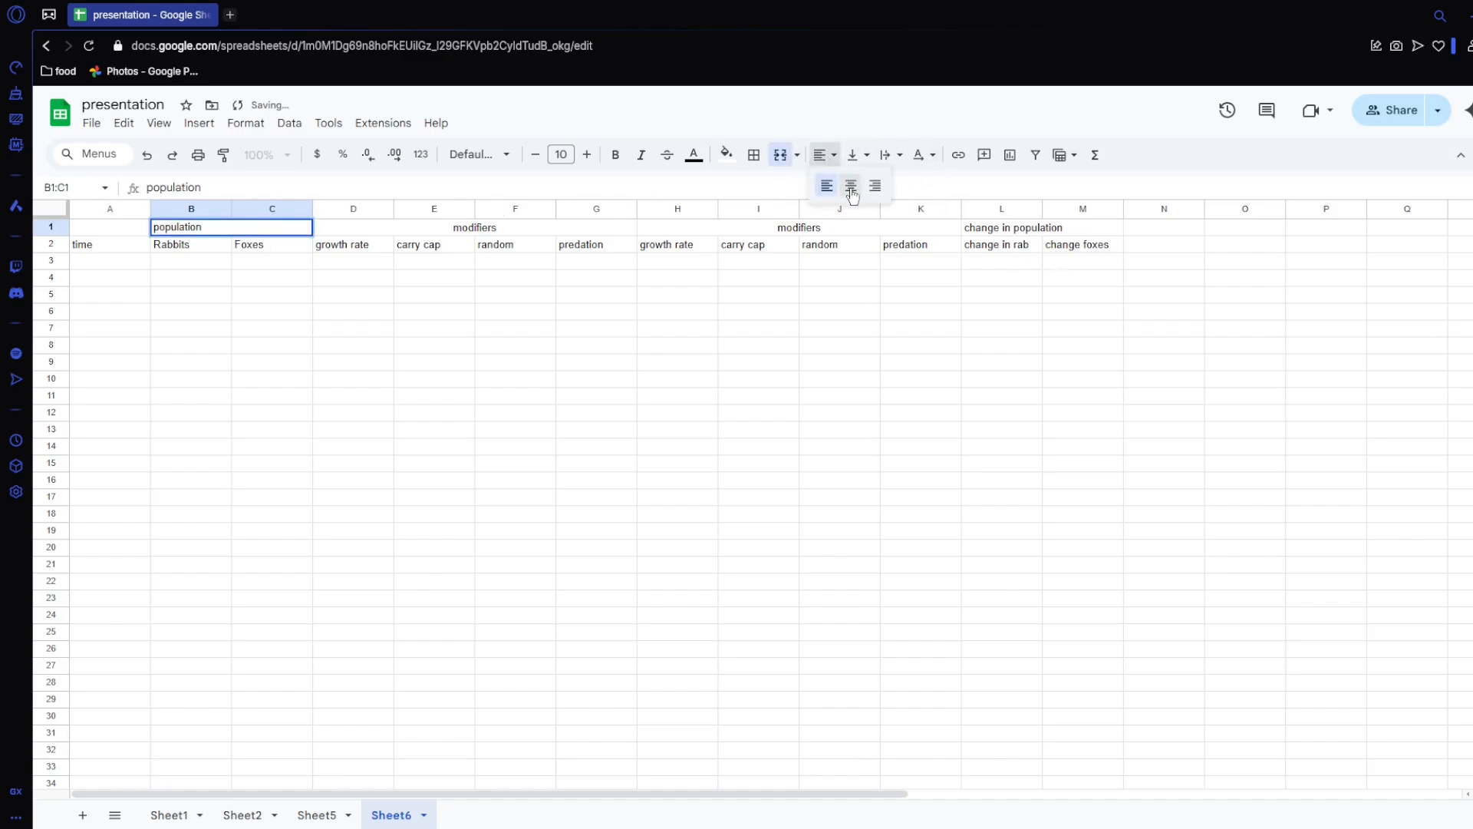
left_click(848, 185)
left_click_drag(998, 232, 1056, 236)
left_click(821, 155)
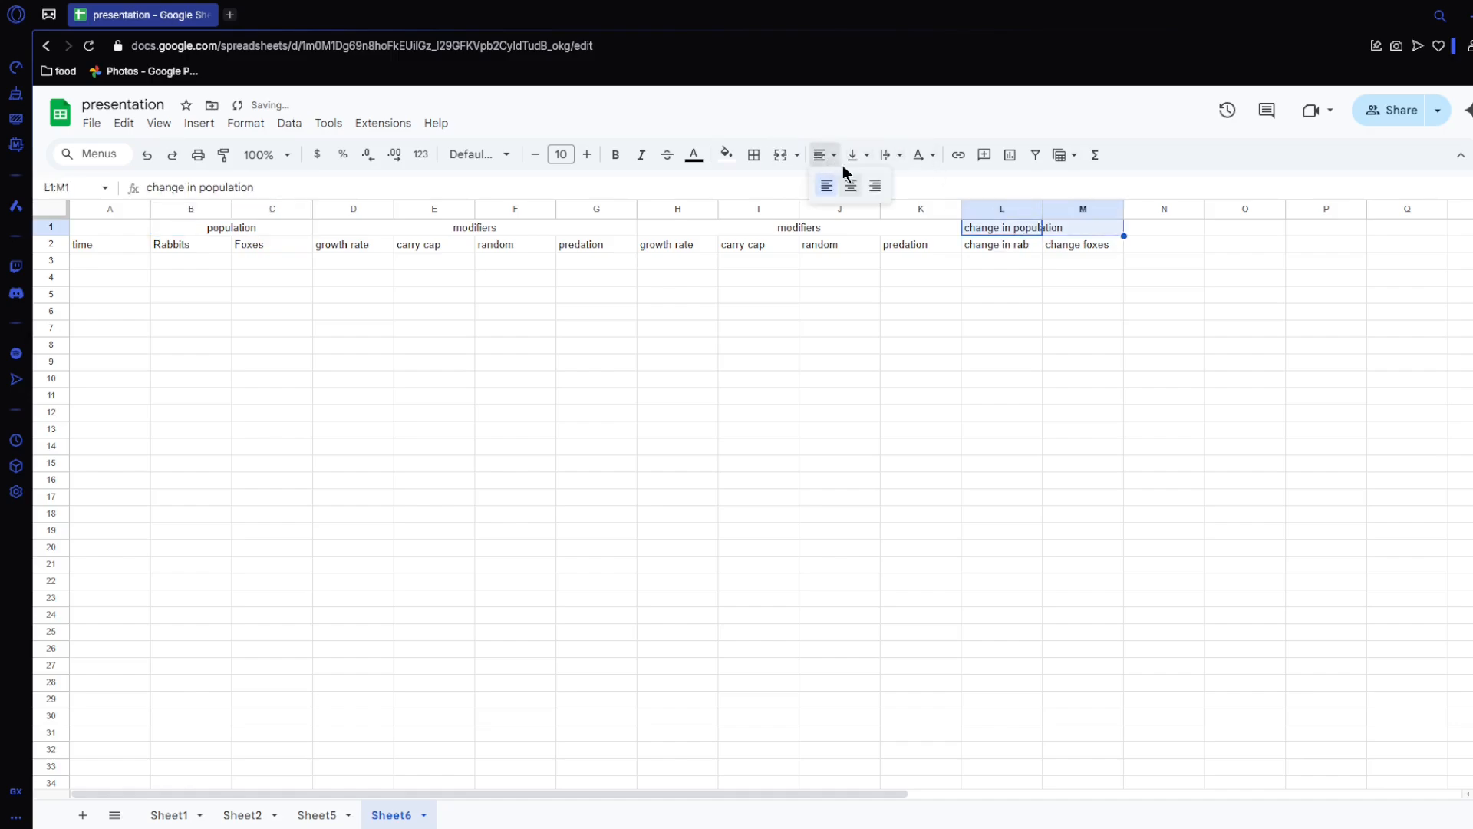
left_click(848, 184)
left_click(782, 159)
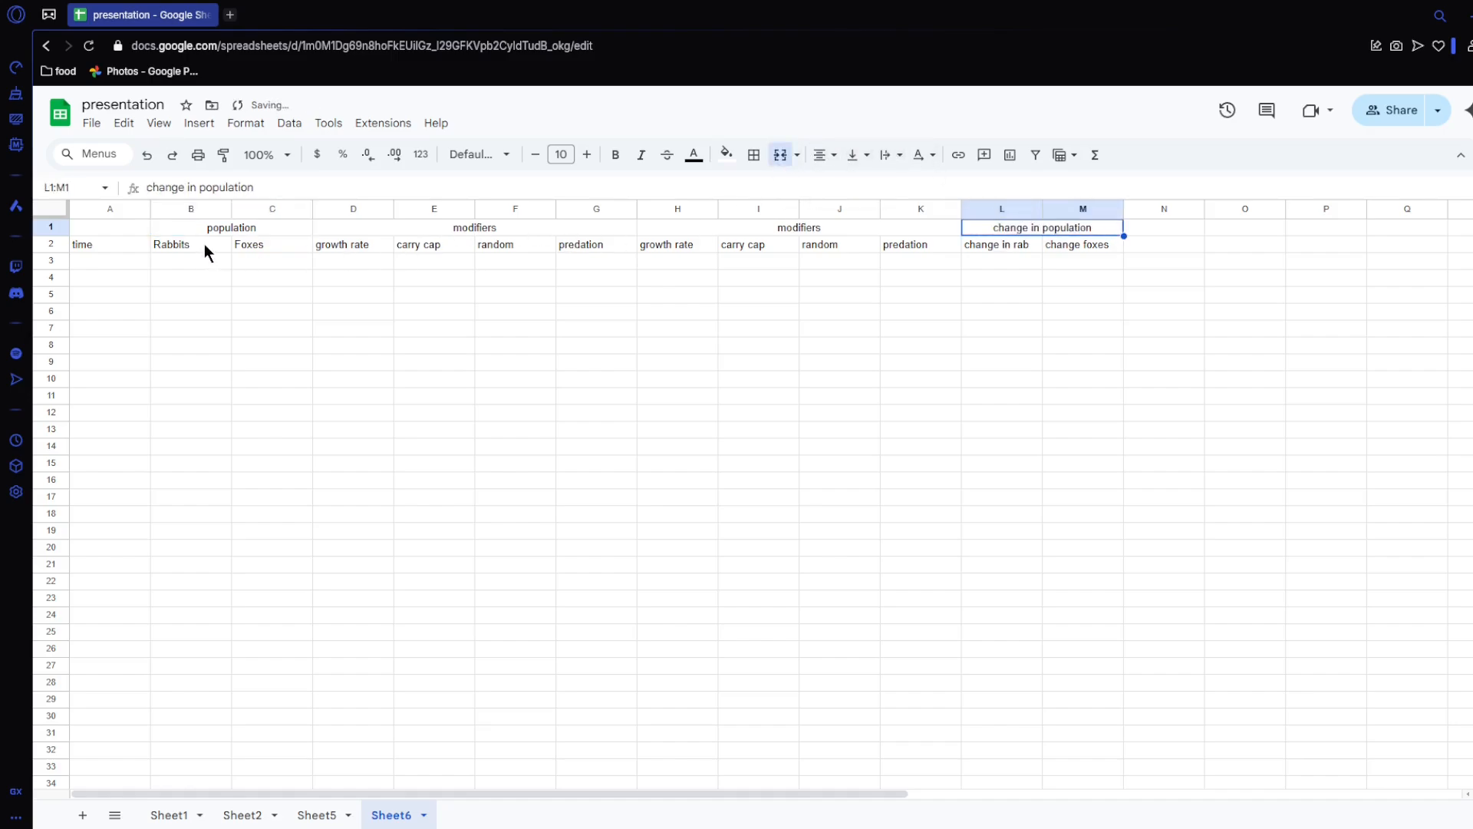
Step: Fill the rabbit ranges B2:B4, D1:G4 and L2:L4 with a light blue background
left_click_drag(193, 245, 197, 284)
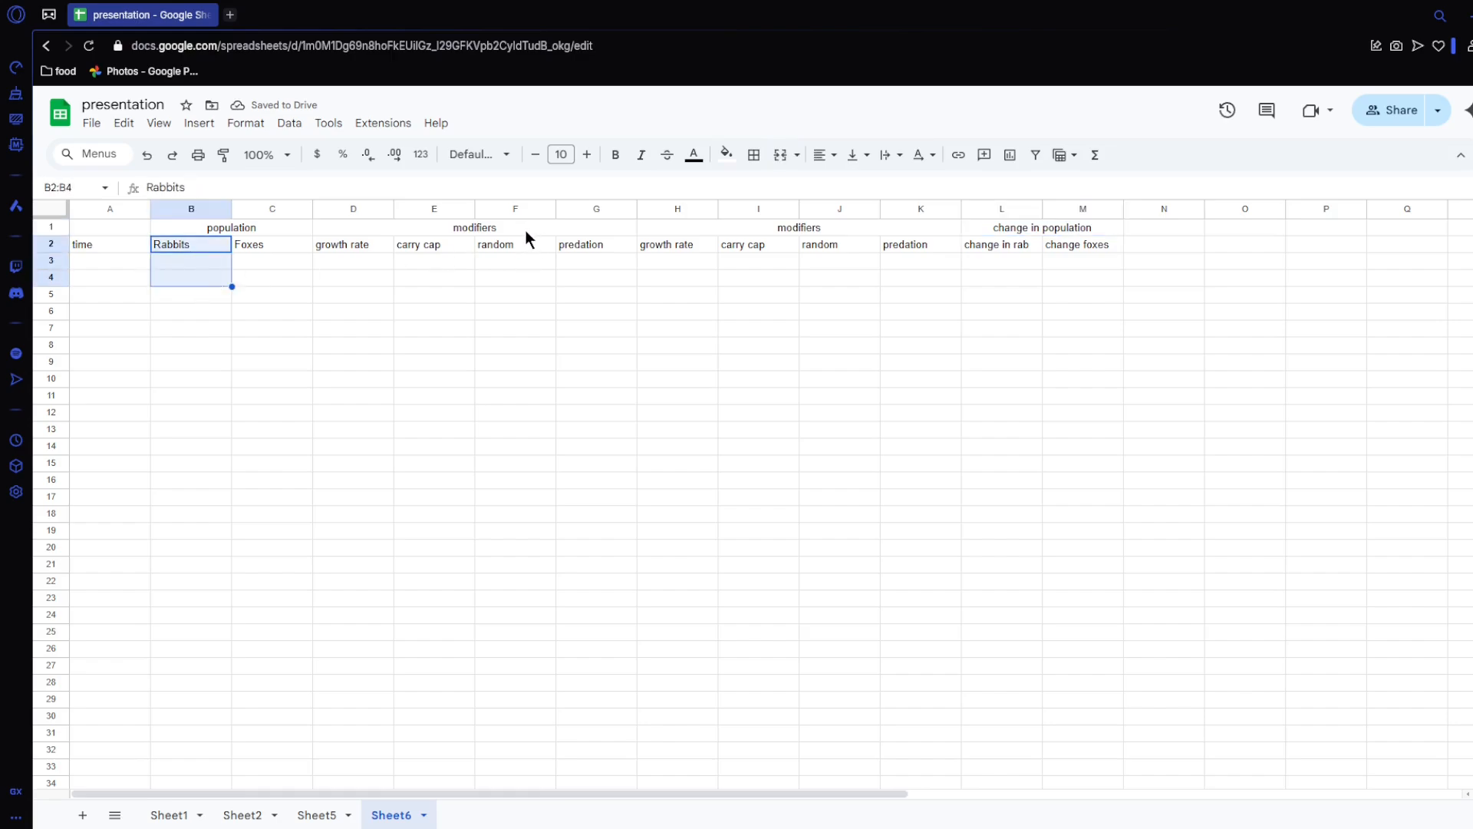
left_click_drag(403, 227, 405, 279, "ctrl")
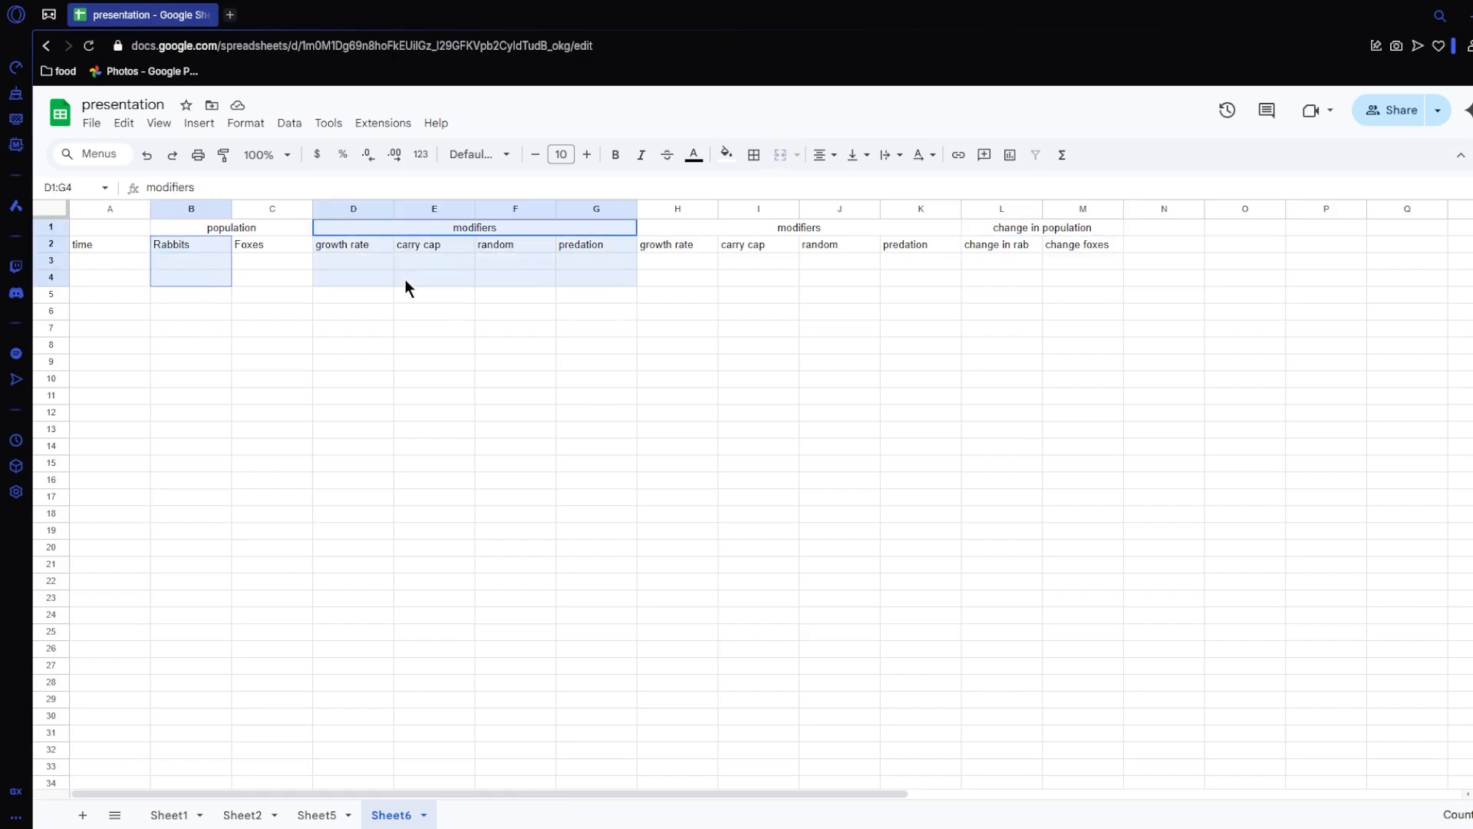
left_click_drag(993, 241, 1035, 282, "ctrl")
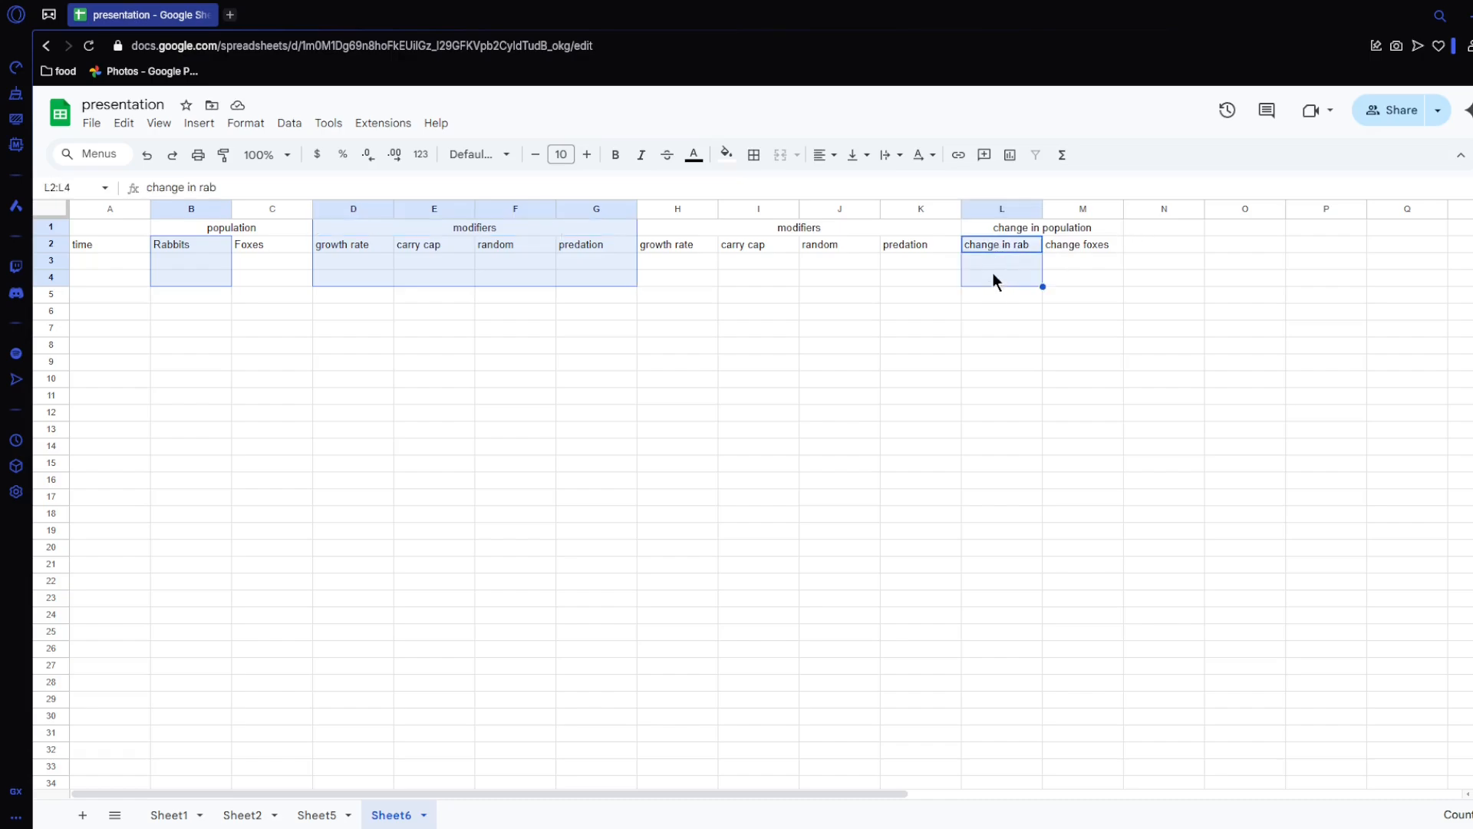
left_click(694, 154)
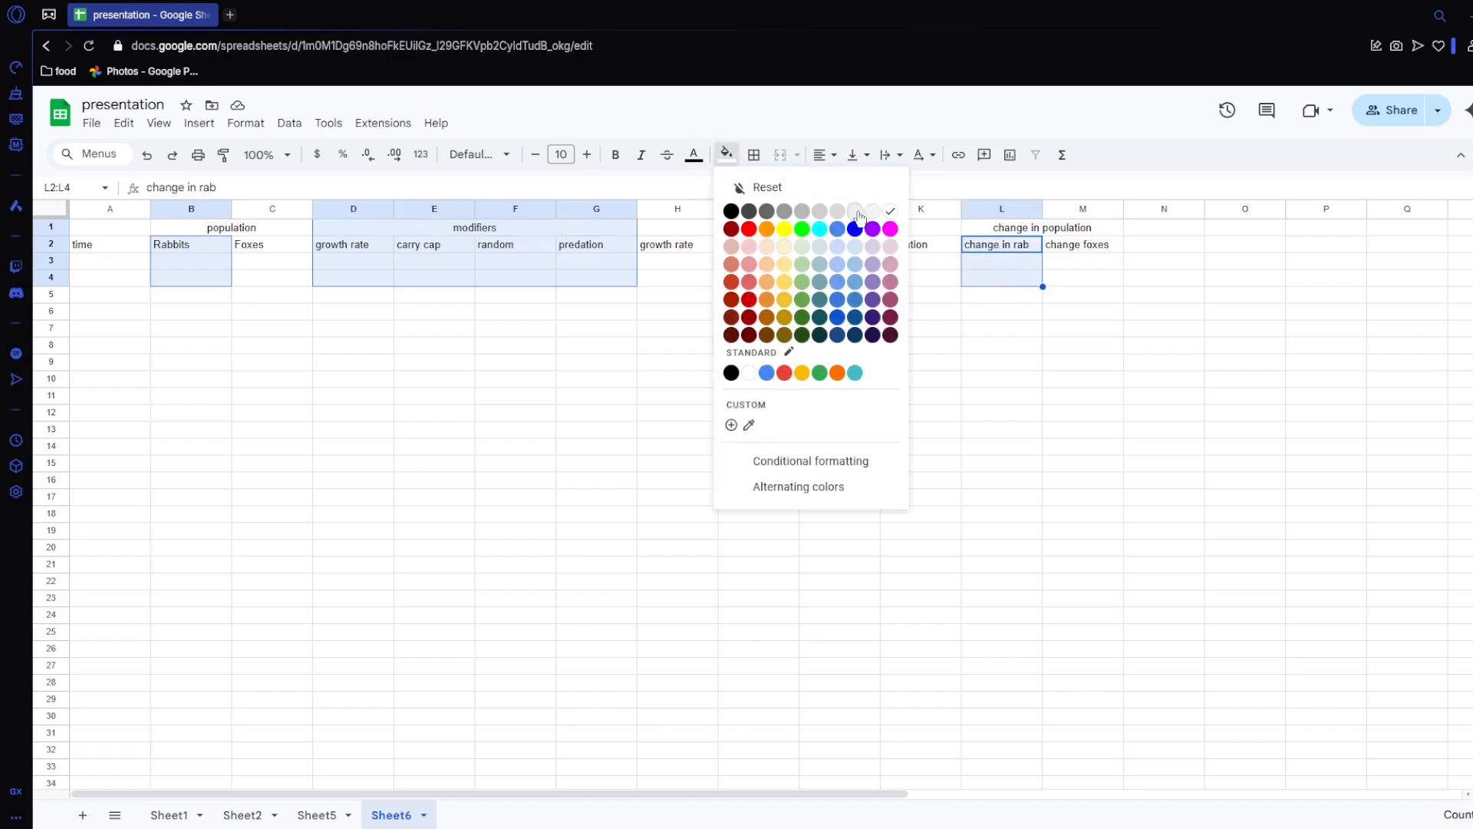
left_click(838, 248)
Step: Fill the fox ranges C2:C4, H1:K4 and M2:M4 with a light red background
left_click_drag(290, 249, 286, 275, "ctrl")
left_click_drag(757, 232, 751, 274, "ctrl")
left_click_drag(1061, 247, 1062, 270, "ctrl")
left_click(727, 154)
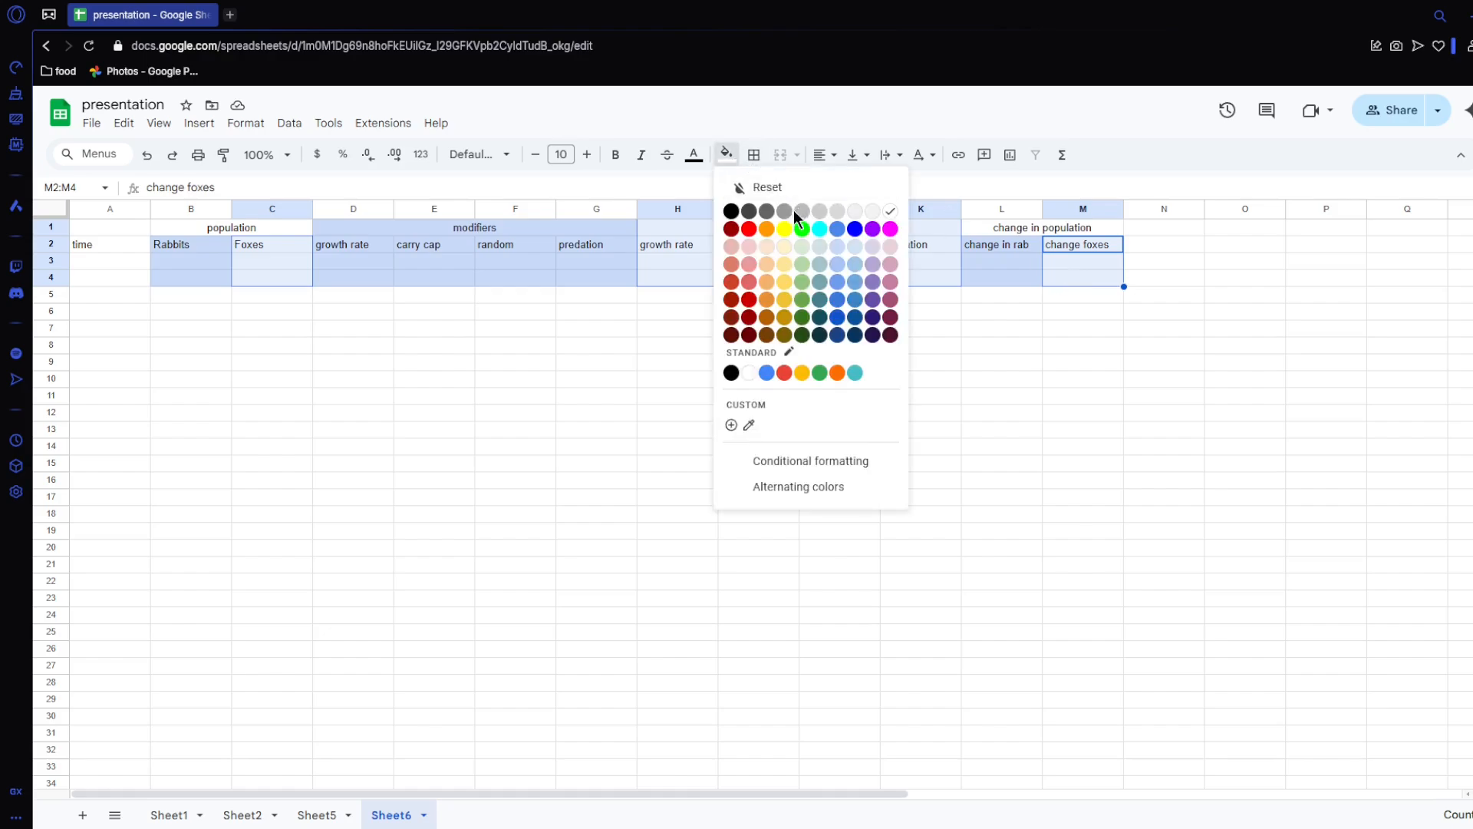
left_click(751, 247)
left_click(606, 330)
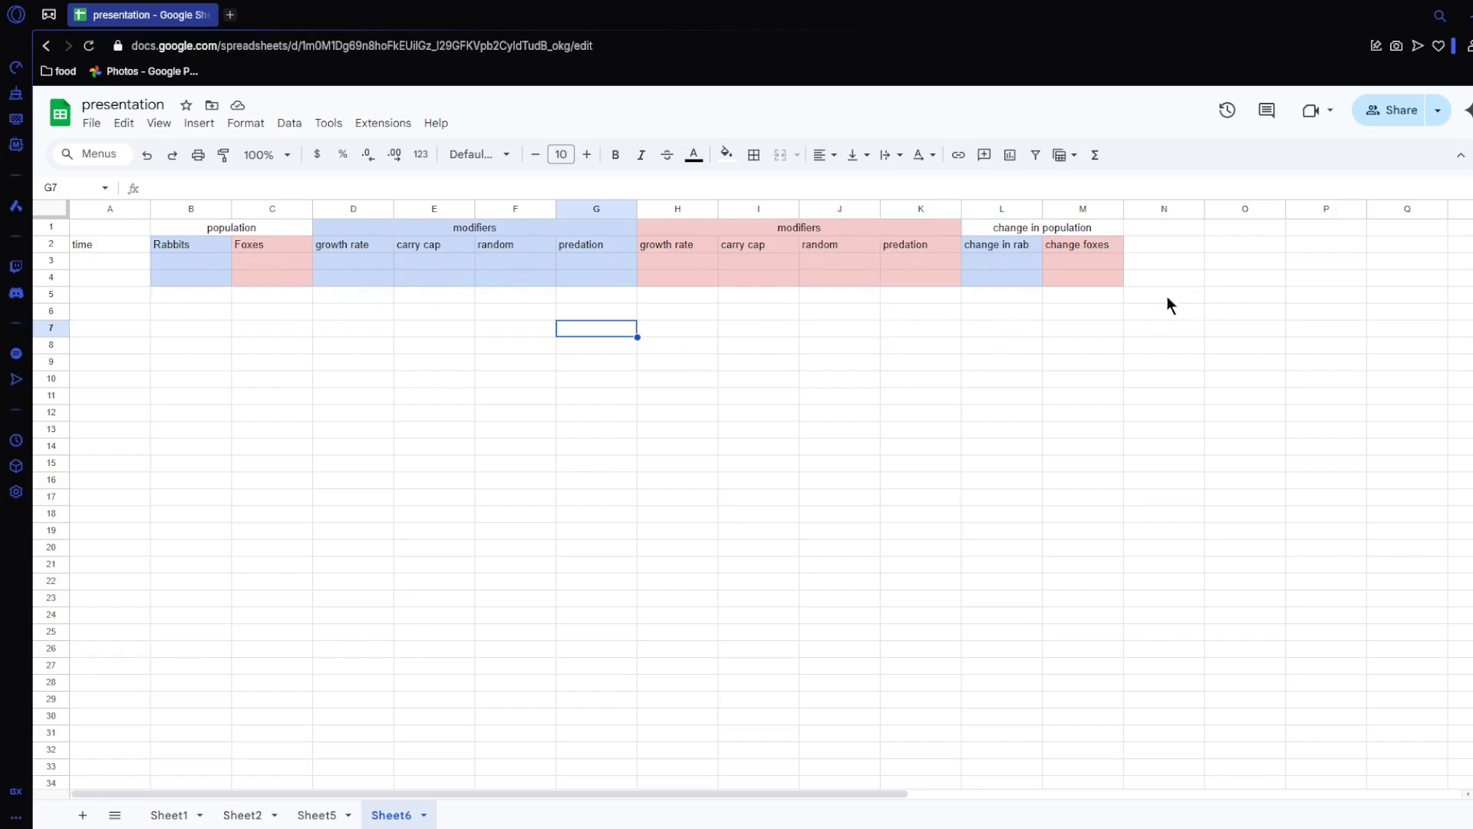
Step: Enter a starting rabbit population of 100 in B3 and a rabbit growth rate of 0.3 in D3
left_click(192, 259)
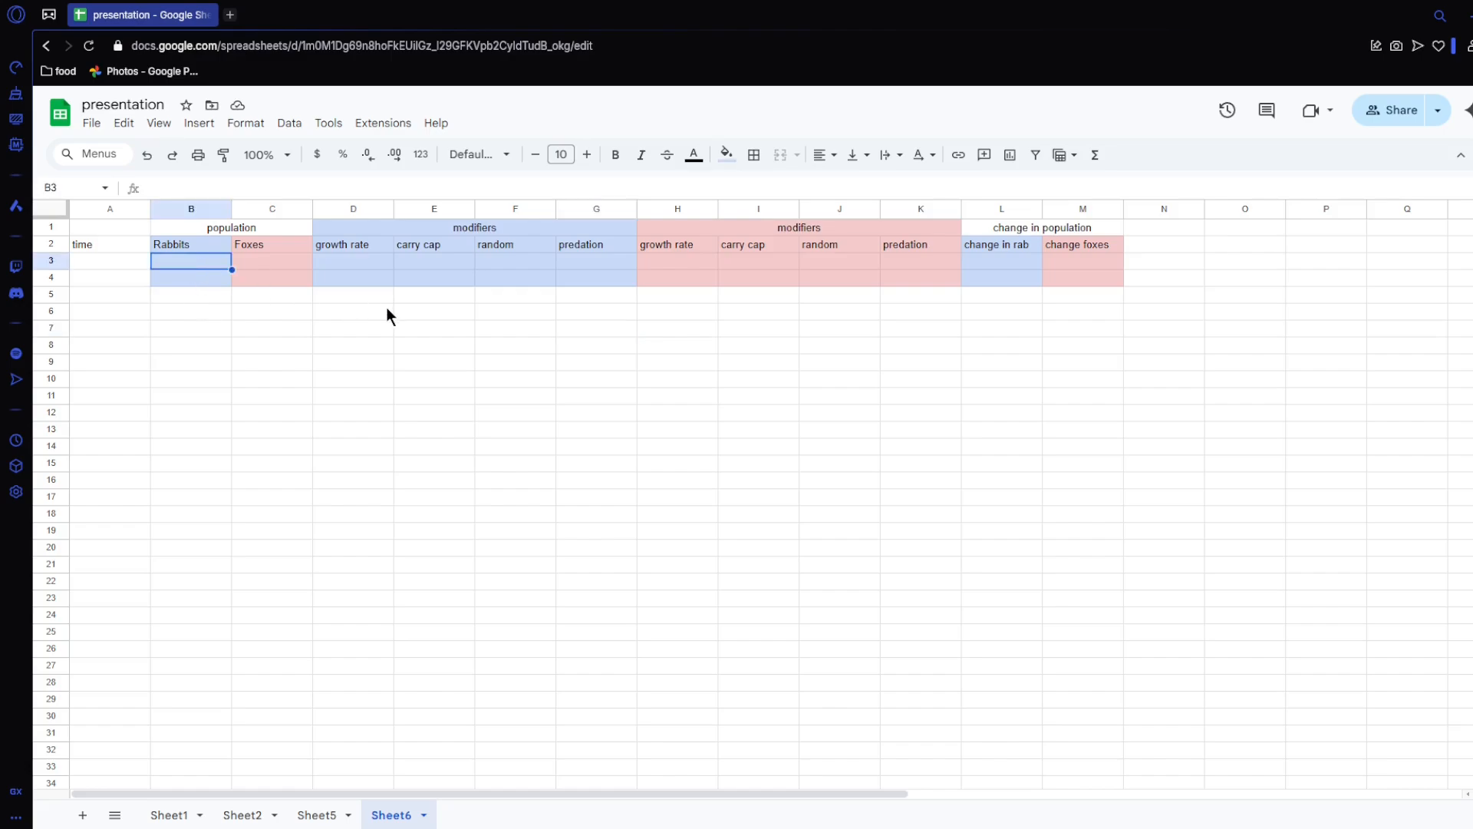
type("100")
left_click(366, 259)
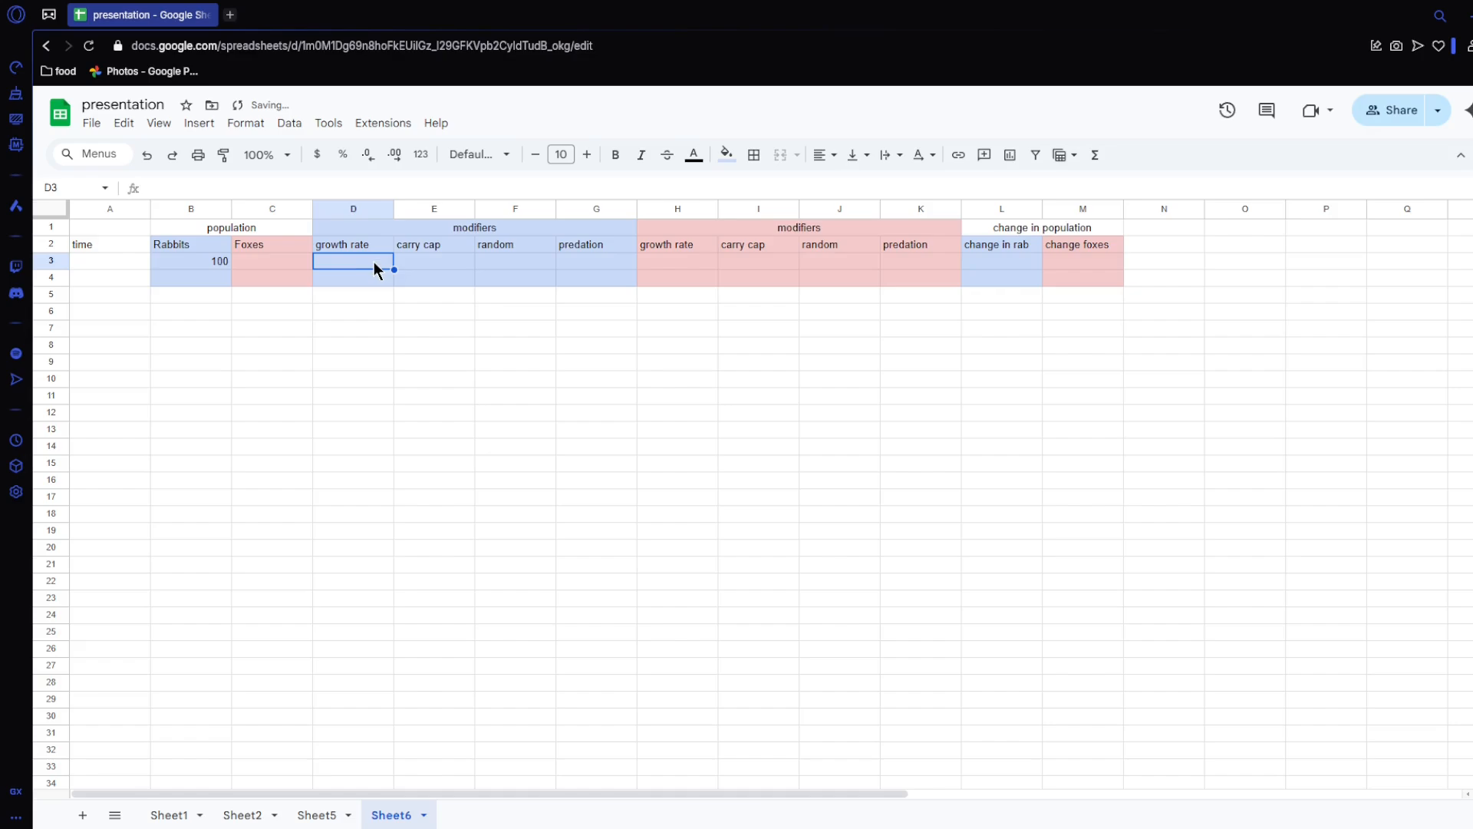
type("0.3")
key("Tab")
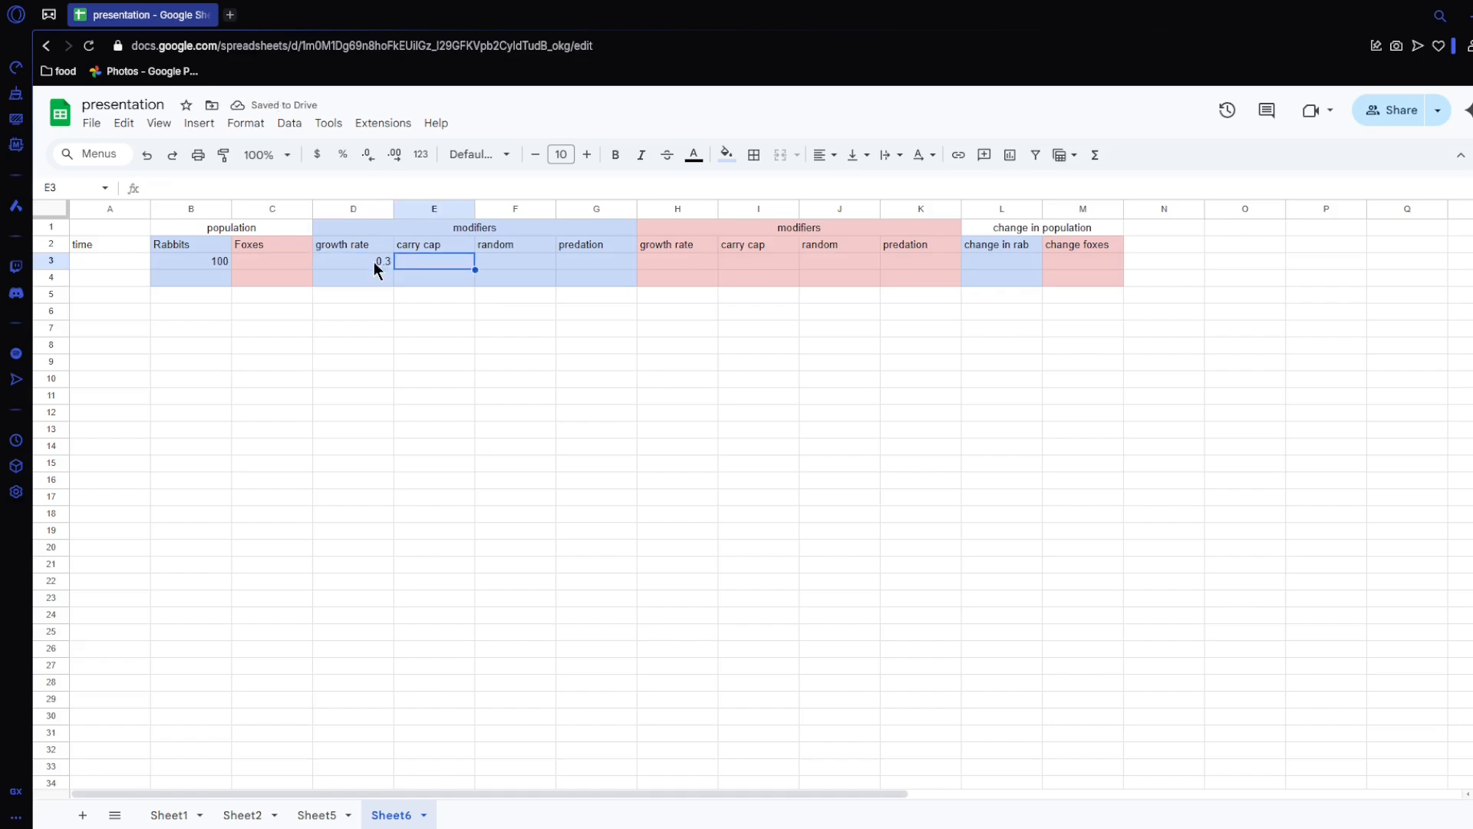
Step: Enter the rabbit carrying capacity formula =-B3/1000*D3 in E3
type("=")
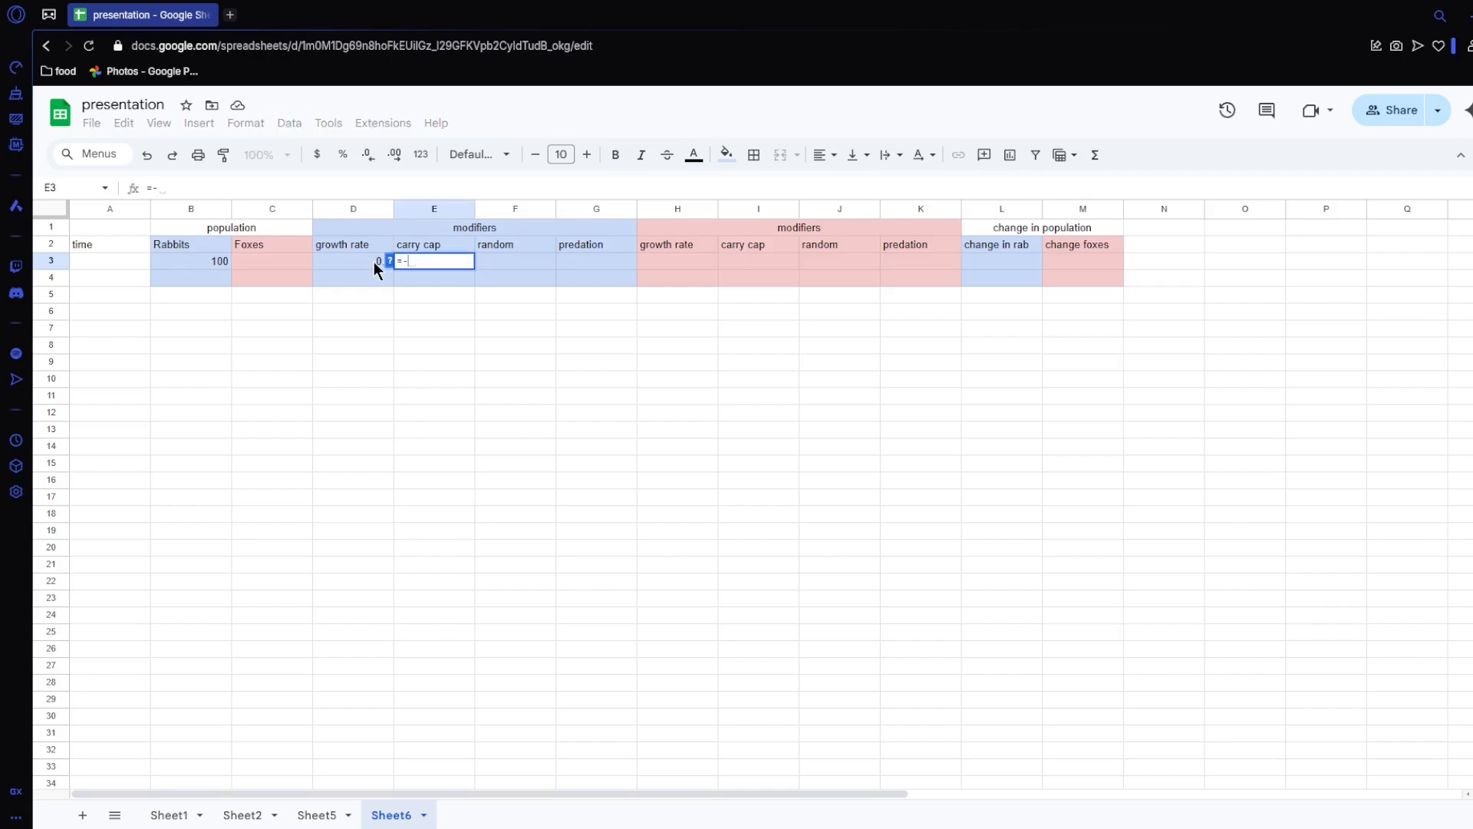
type("-")
left_click(217, 263)
type("/100")
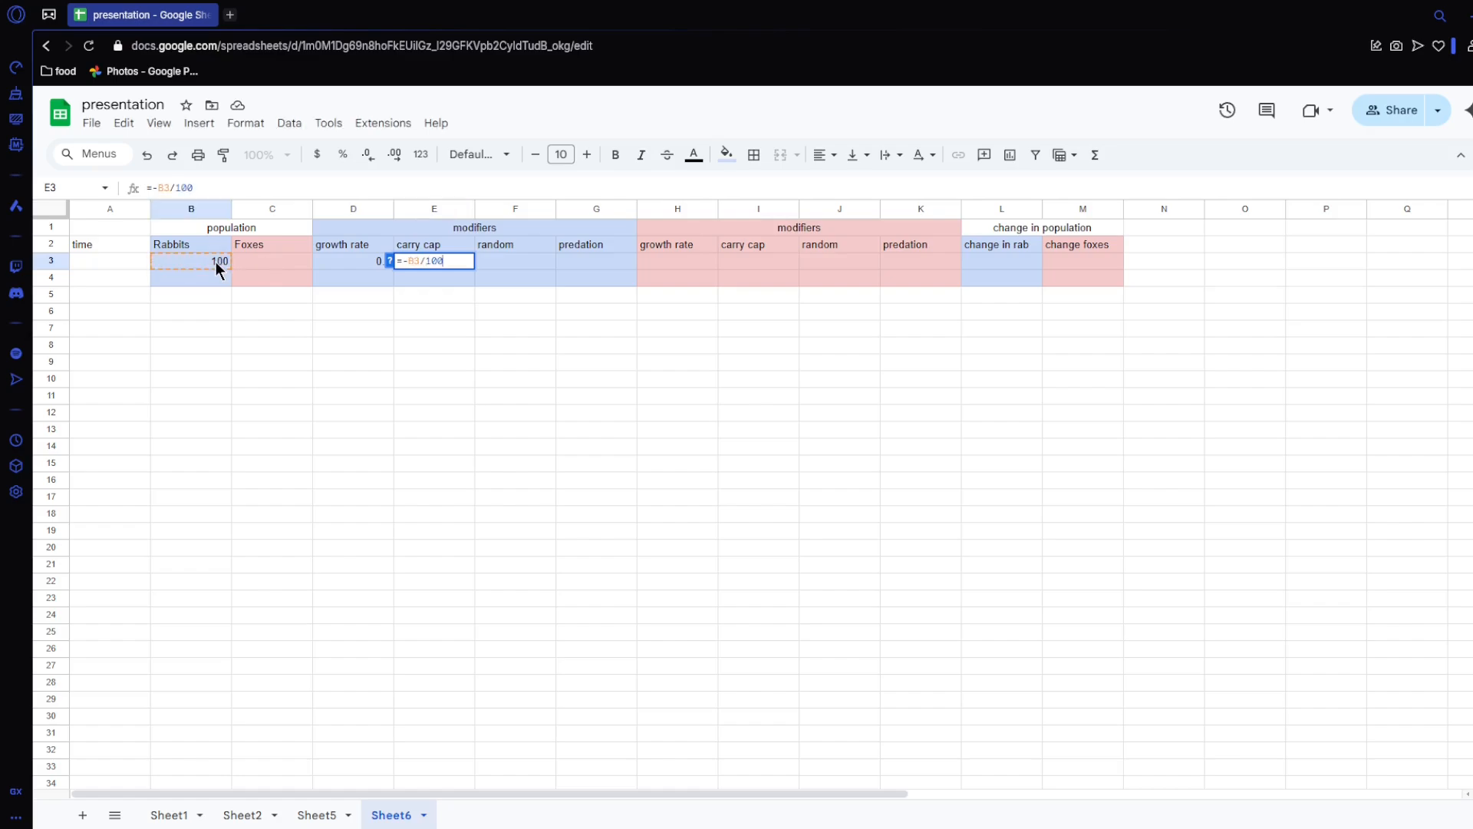
type("0*")
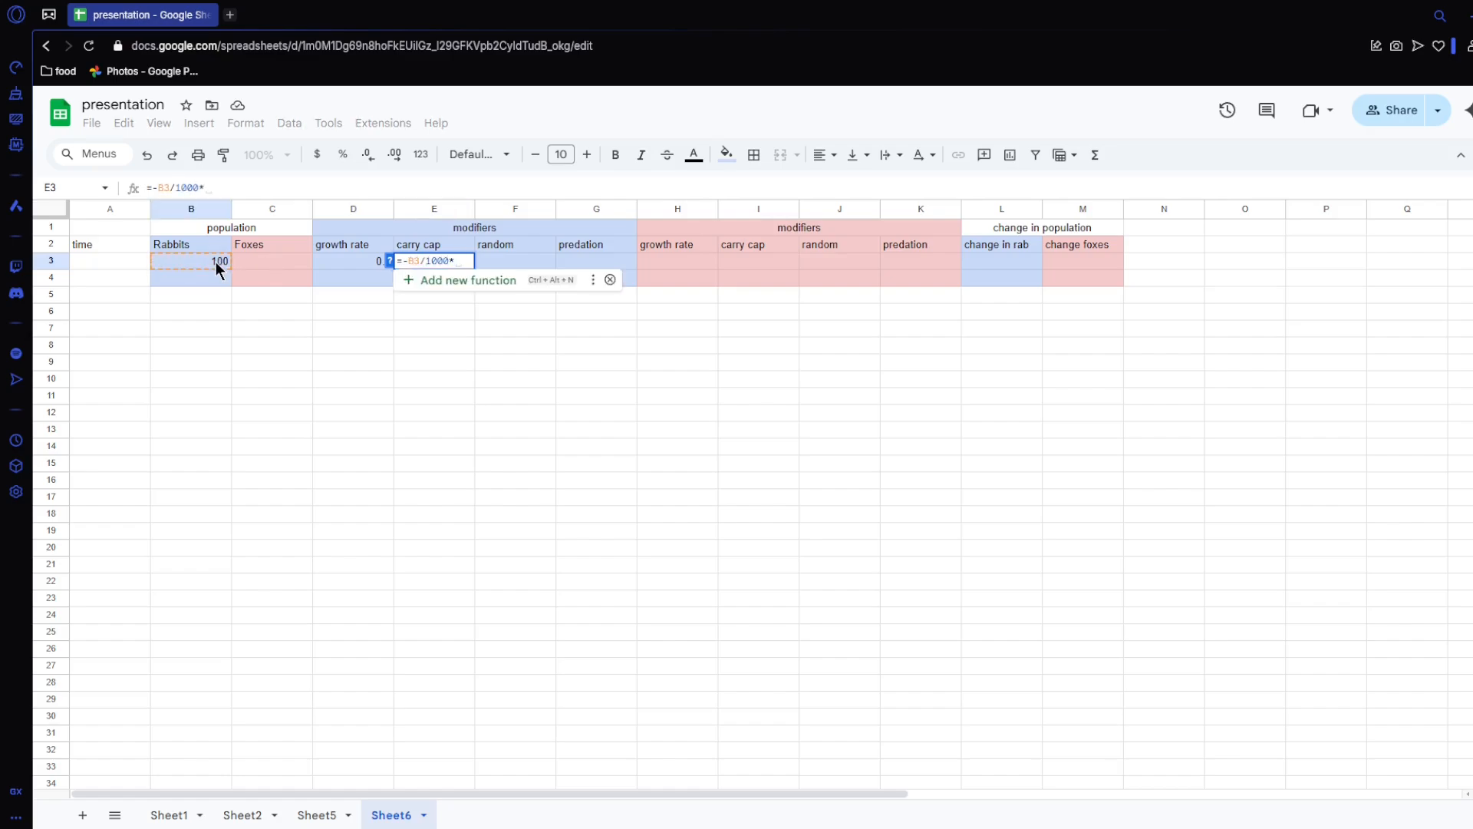
left_click(341, 263)
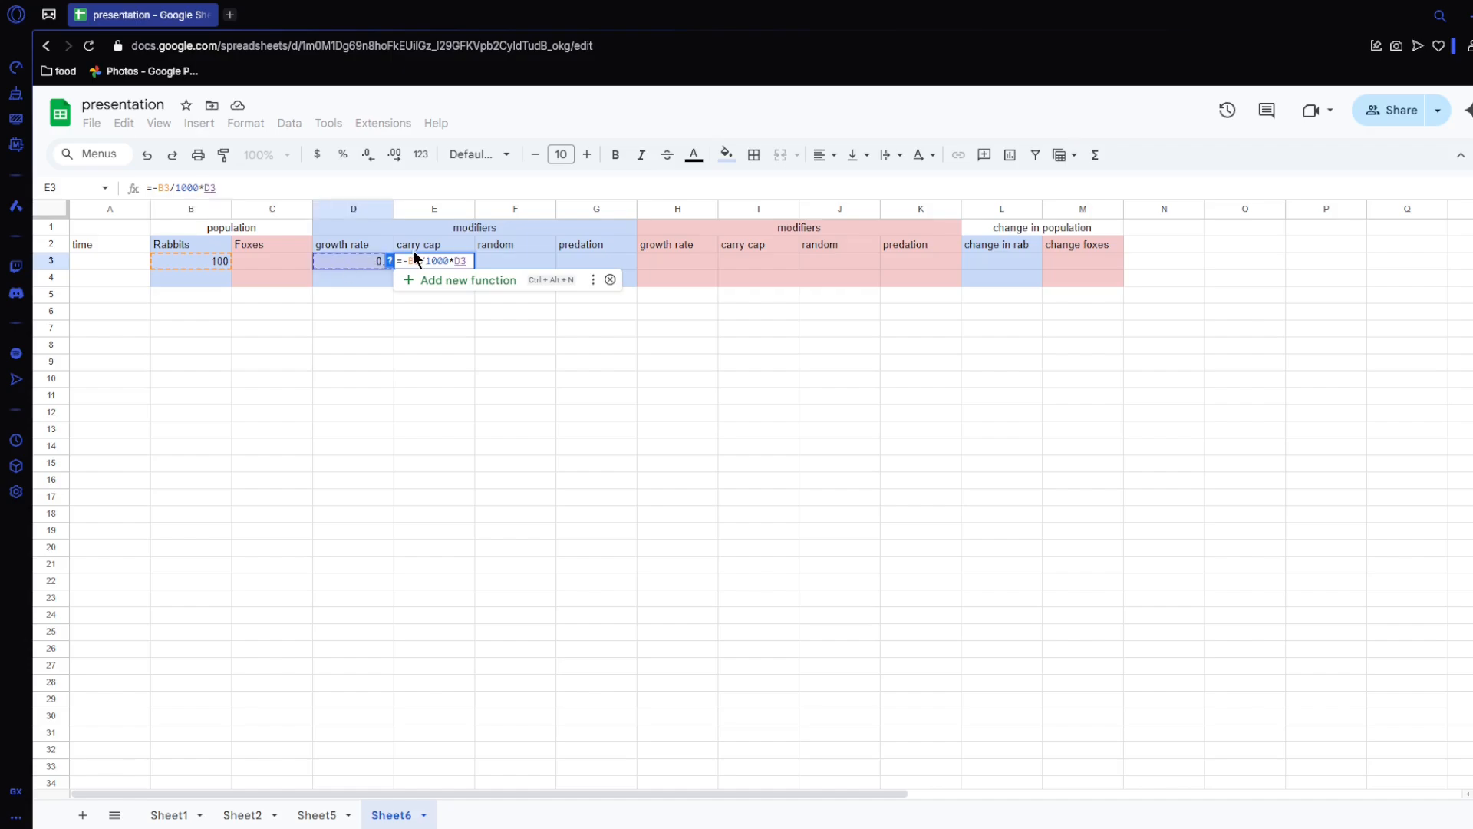
key("Return")
Step: Enter a rabbit random modifier formula in F3 based on the difference (rand()-rand())
left_click(522, 262)
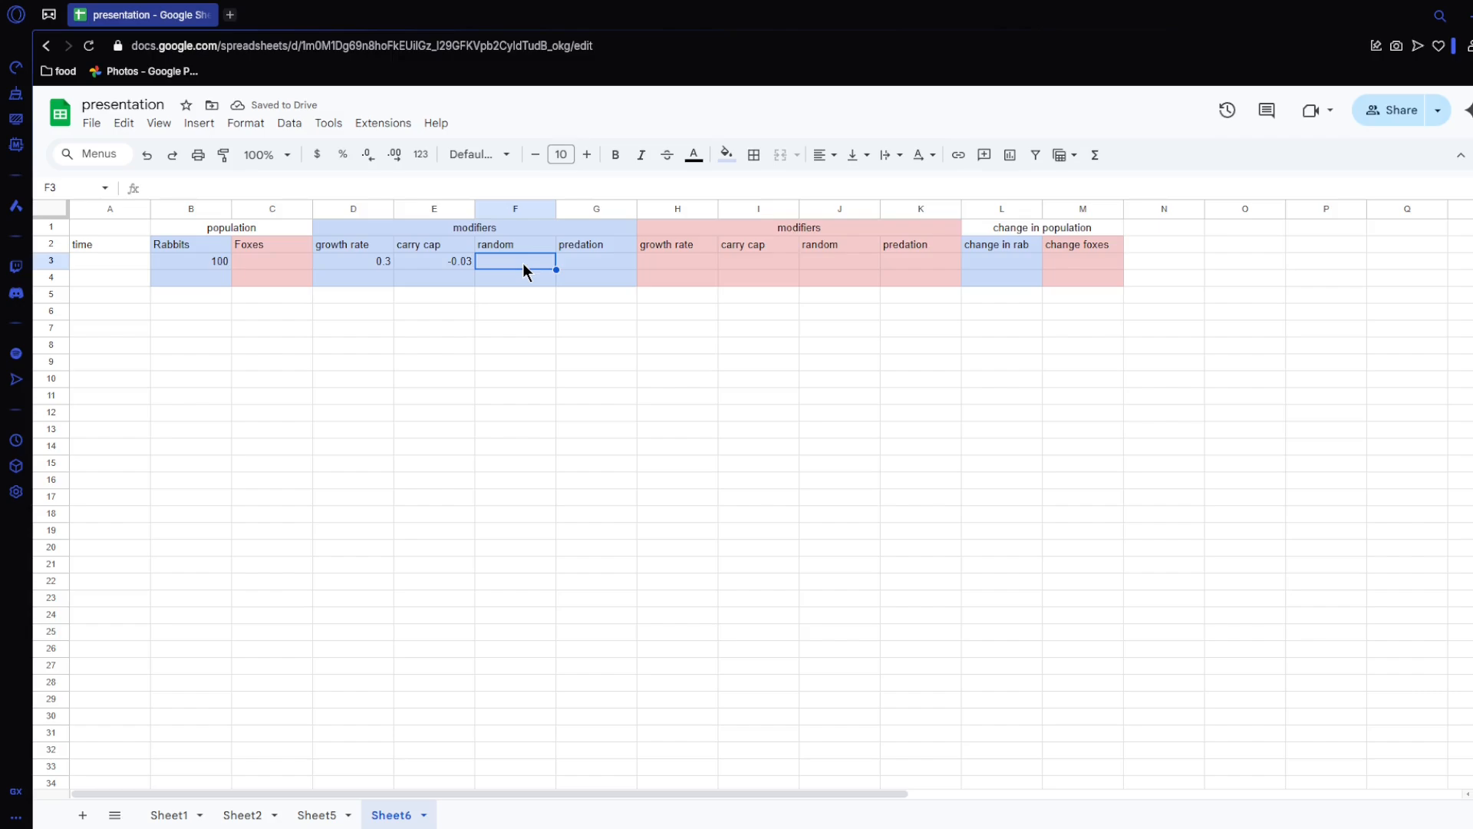
type("=")
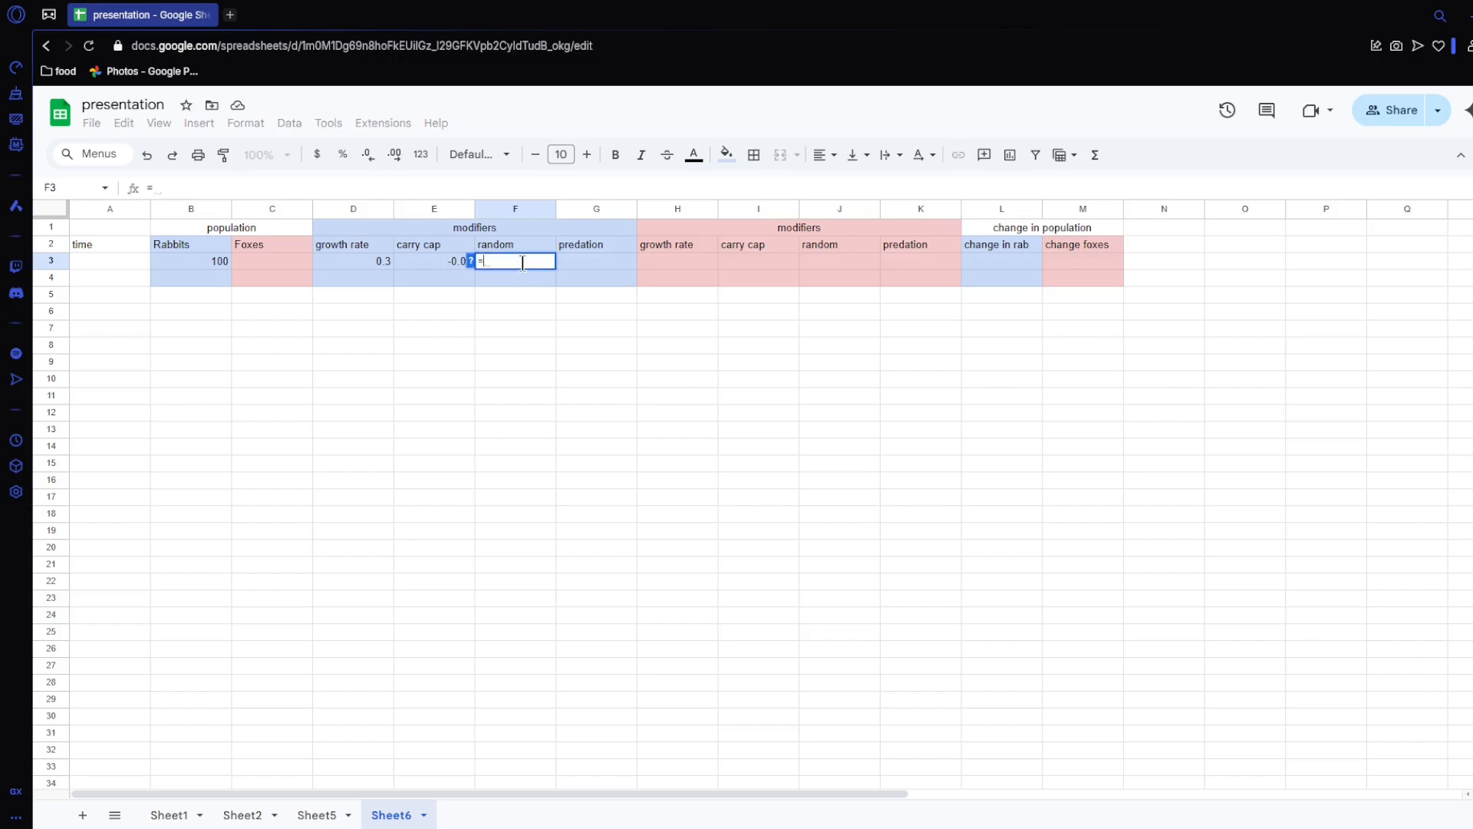
type("(r")
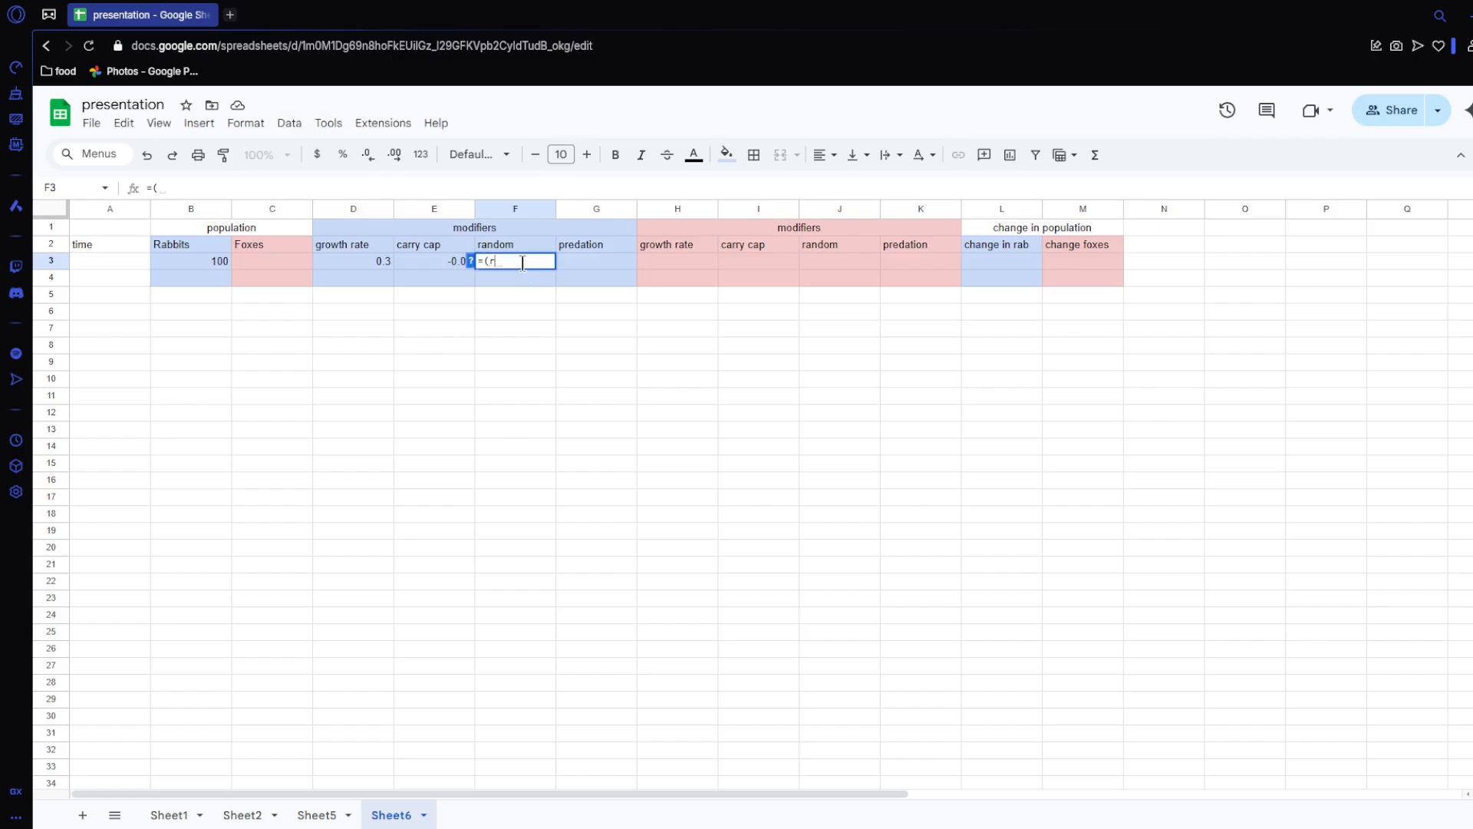
type("and()-rand())/10")
key("Tab")
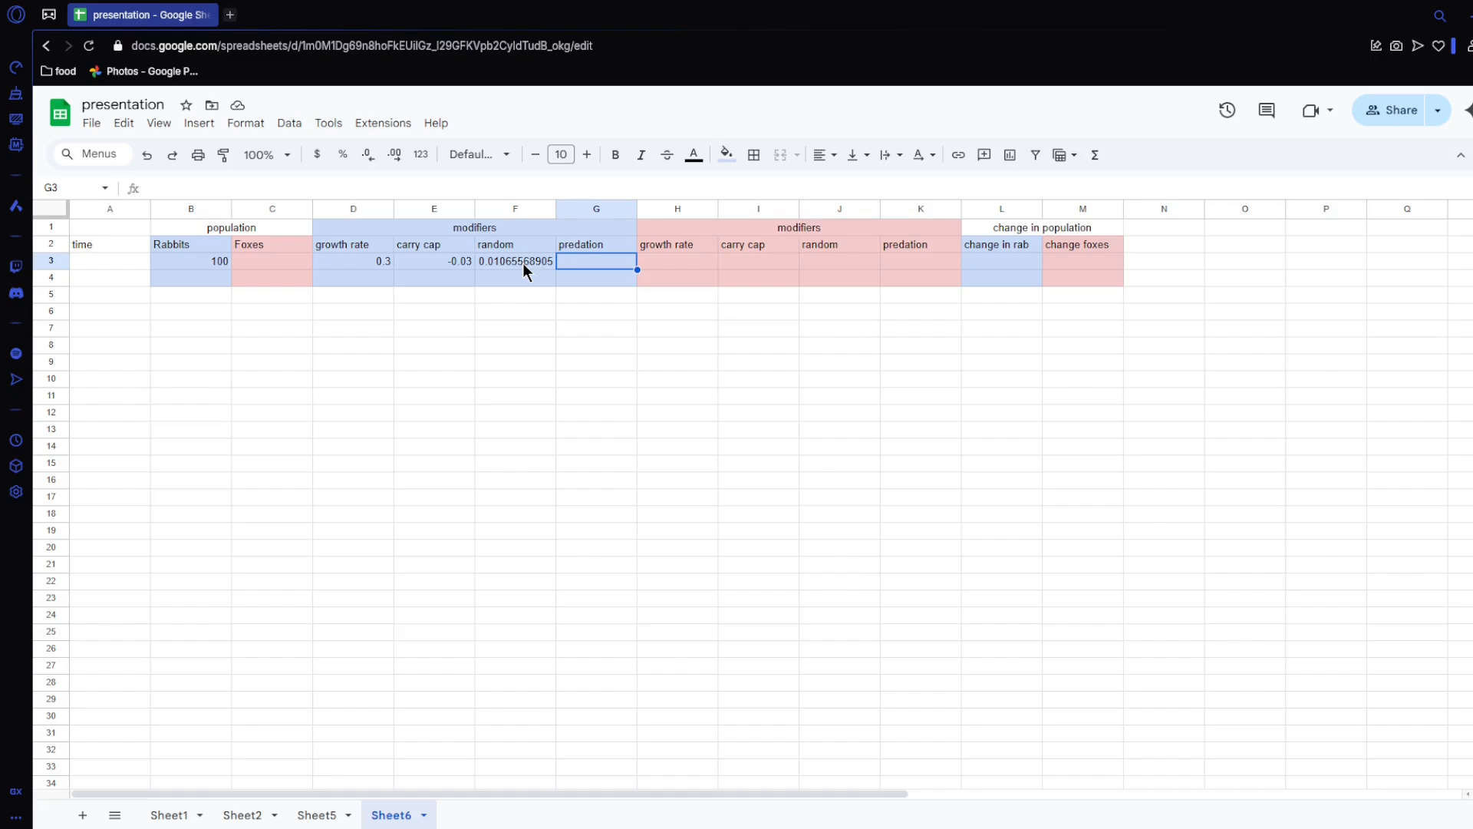
Step: Enter the rabbit predation formula =0.001*C3 in G3, referencing the fox population
type("=")
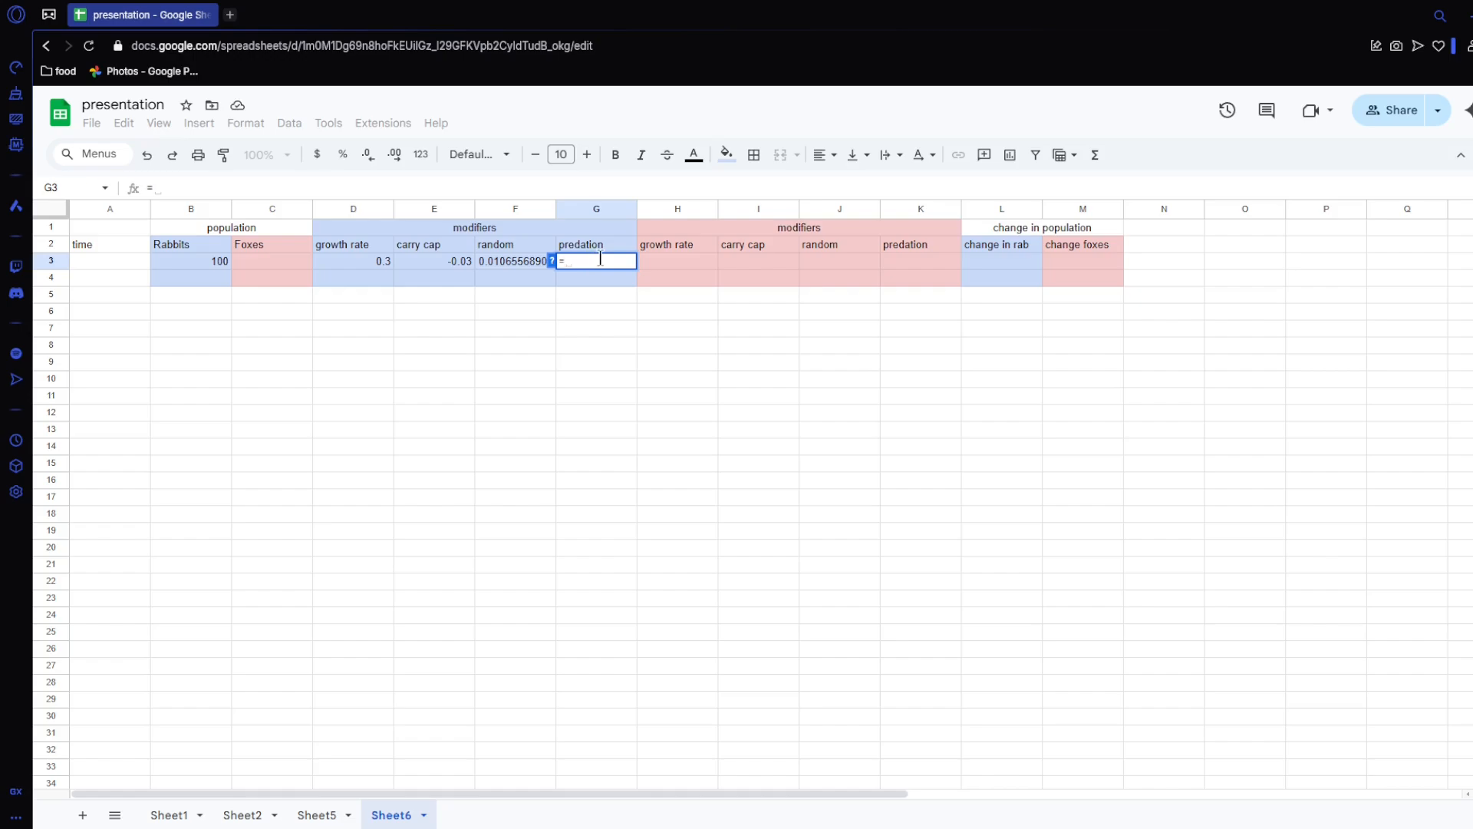
type("0.001")
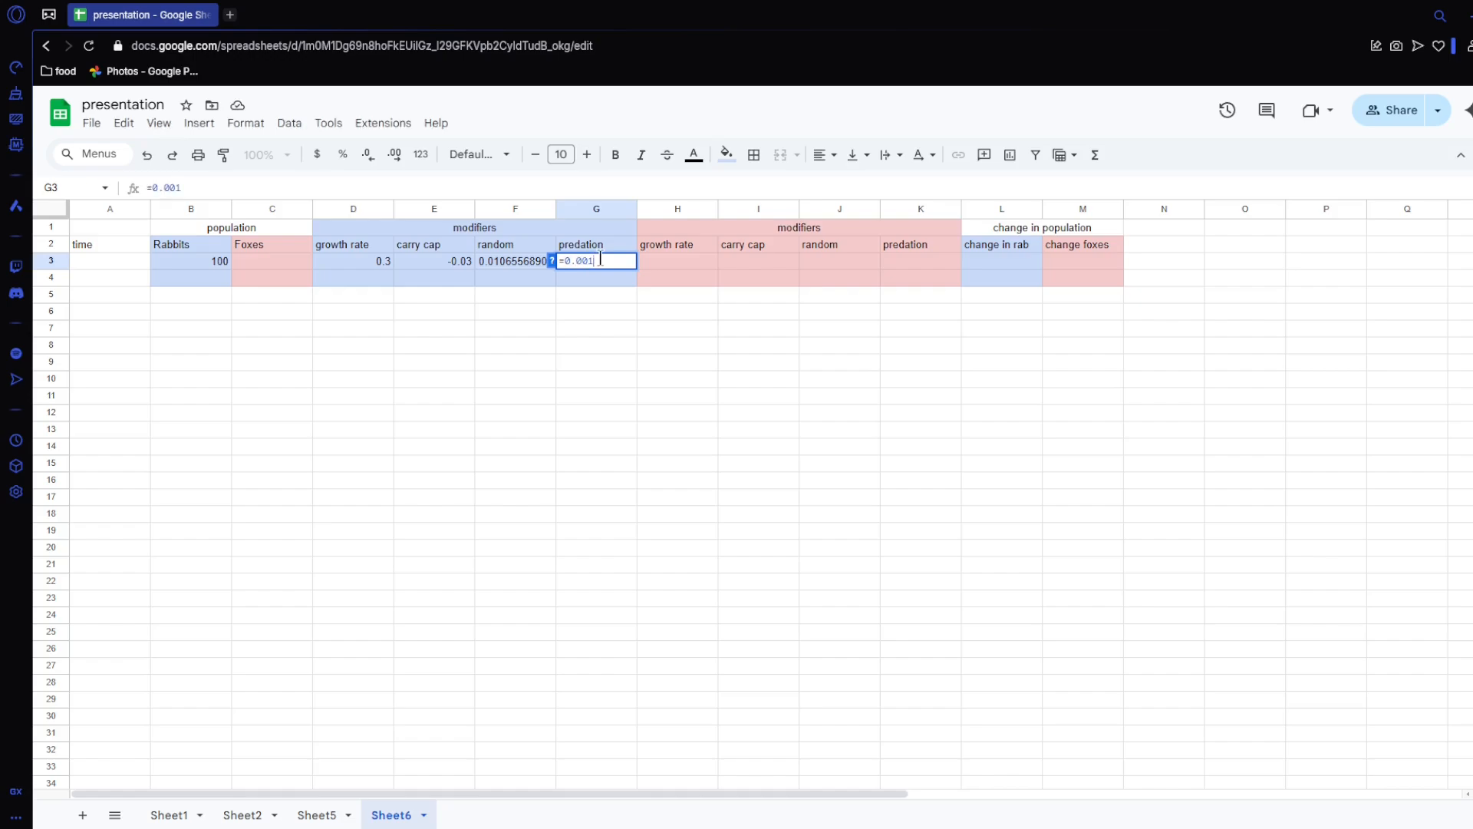
type("*")
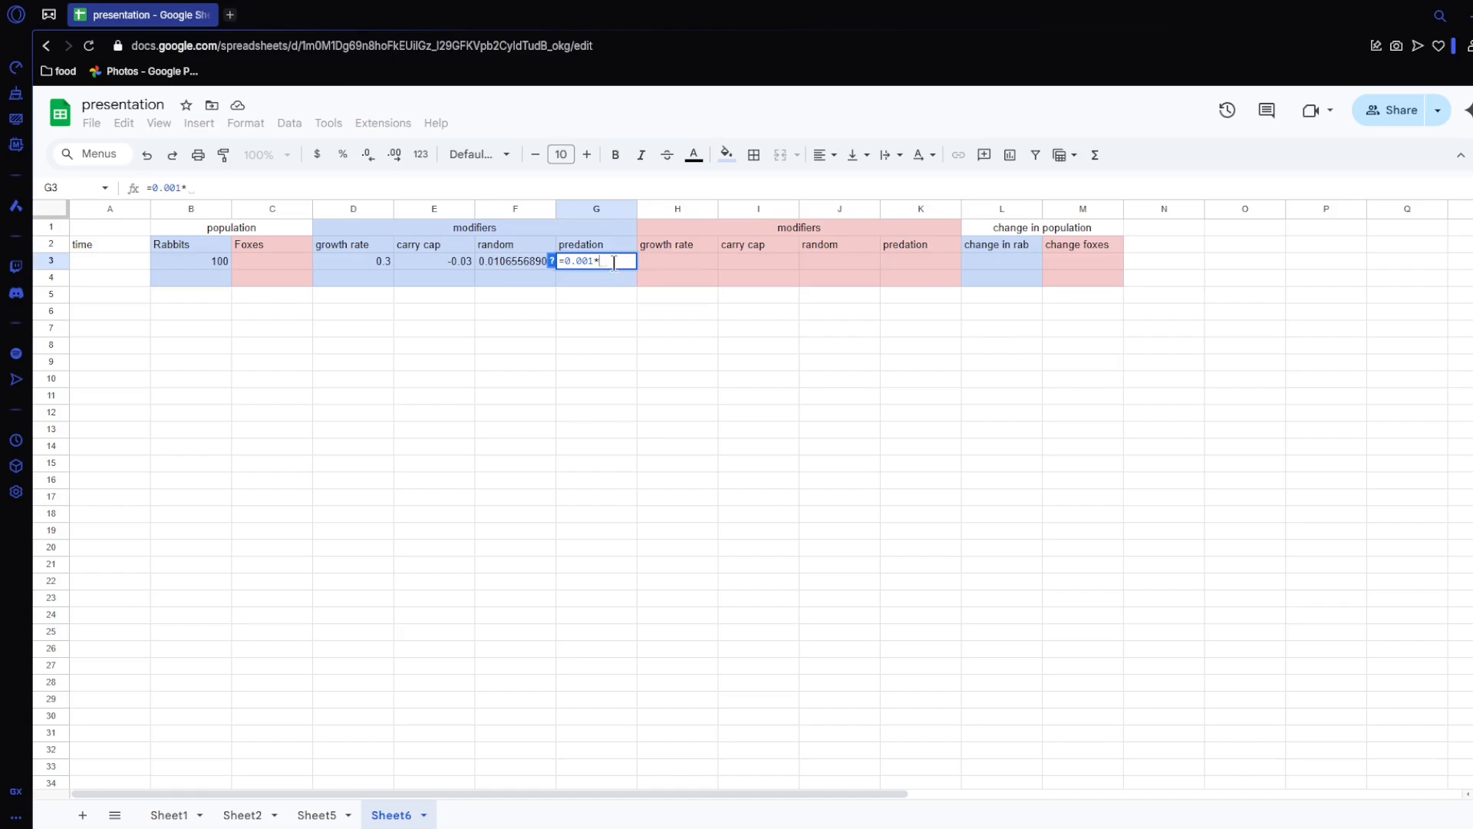
left_click(274, 264)
key("Return")
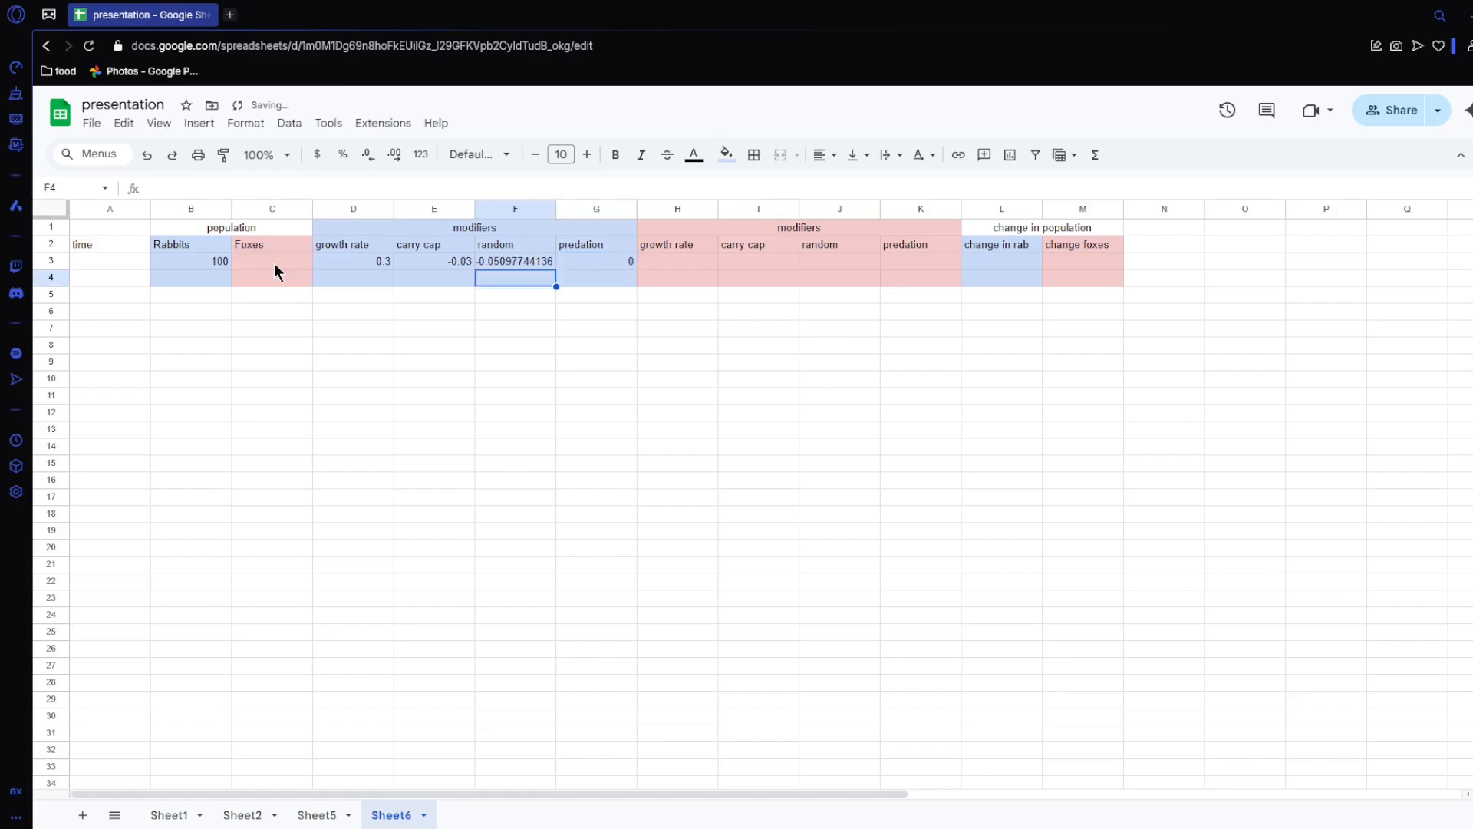
Step: Enter a starting fox population of 20 in C3
left_click(274, 264)
type("200")
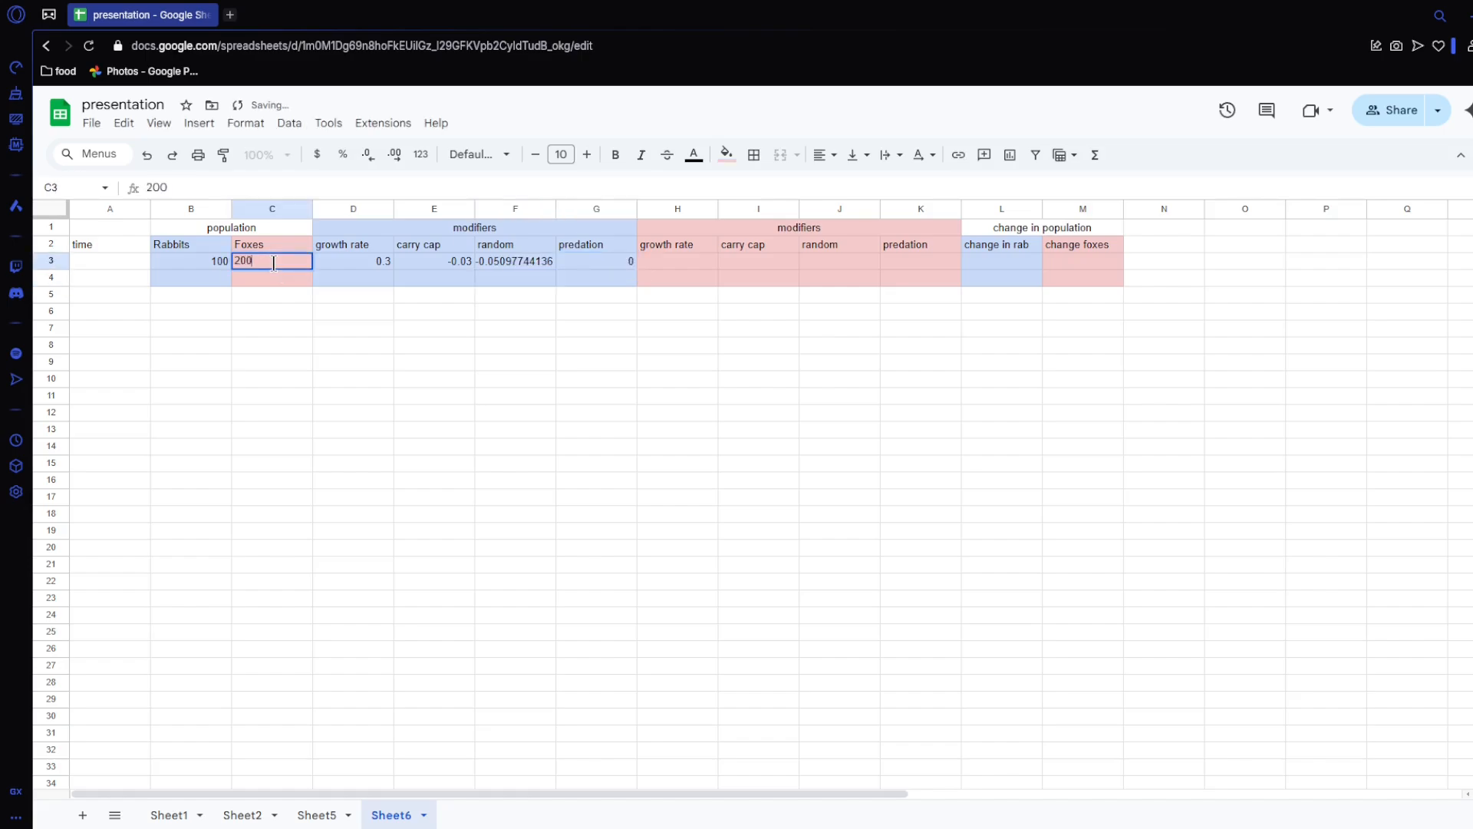
key("BackSpace")
key("Return")
Step: Make the rabbit predation modifier in G3 negative by changing its formula to =-0.001*C3
left_click(221, 263)
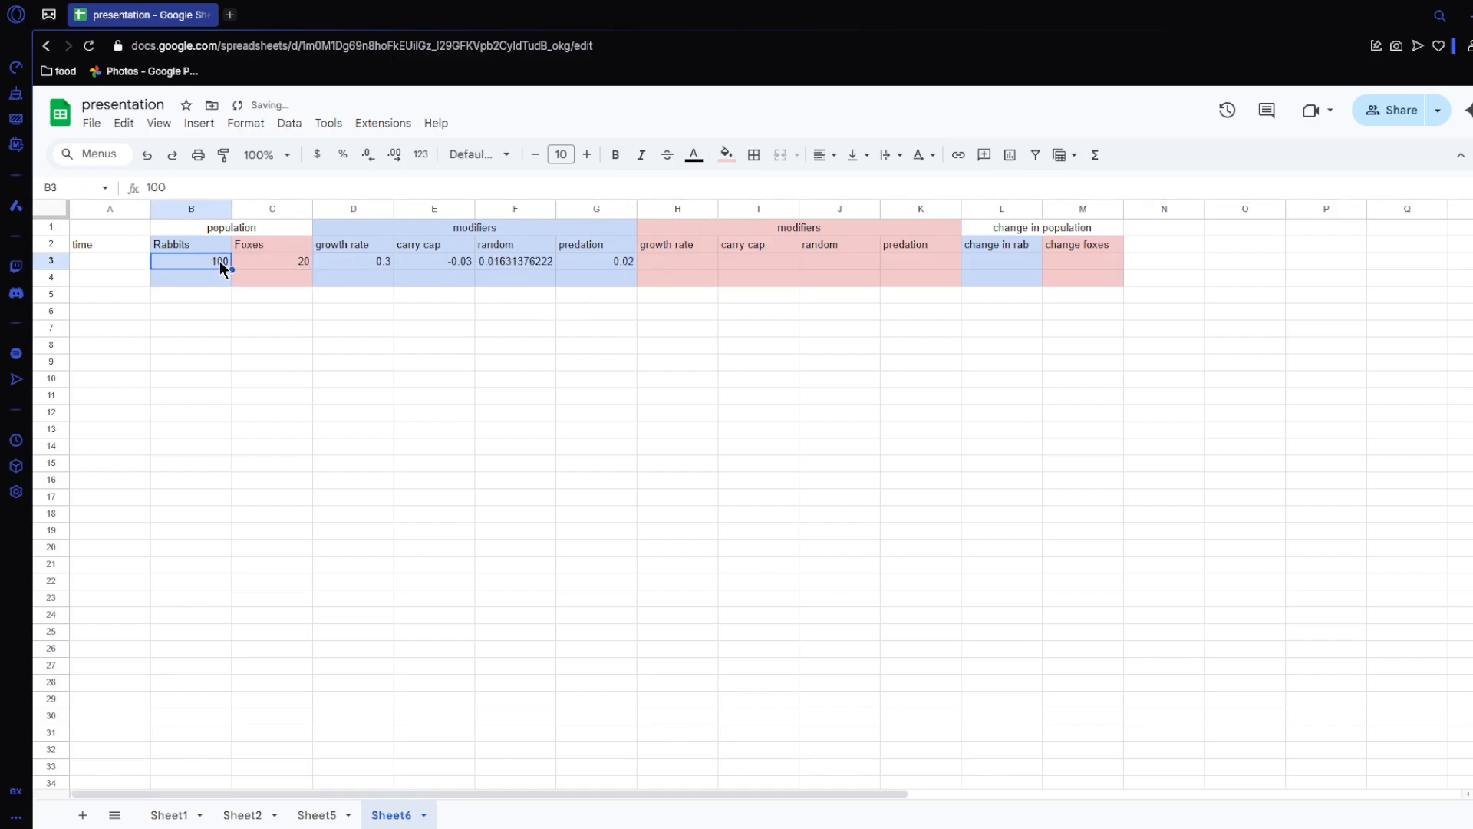
left_click(268, 261)
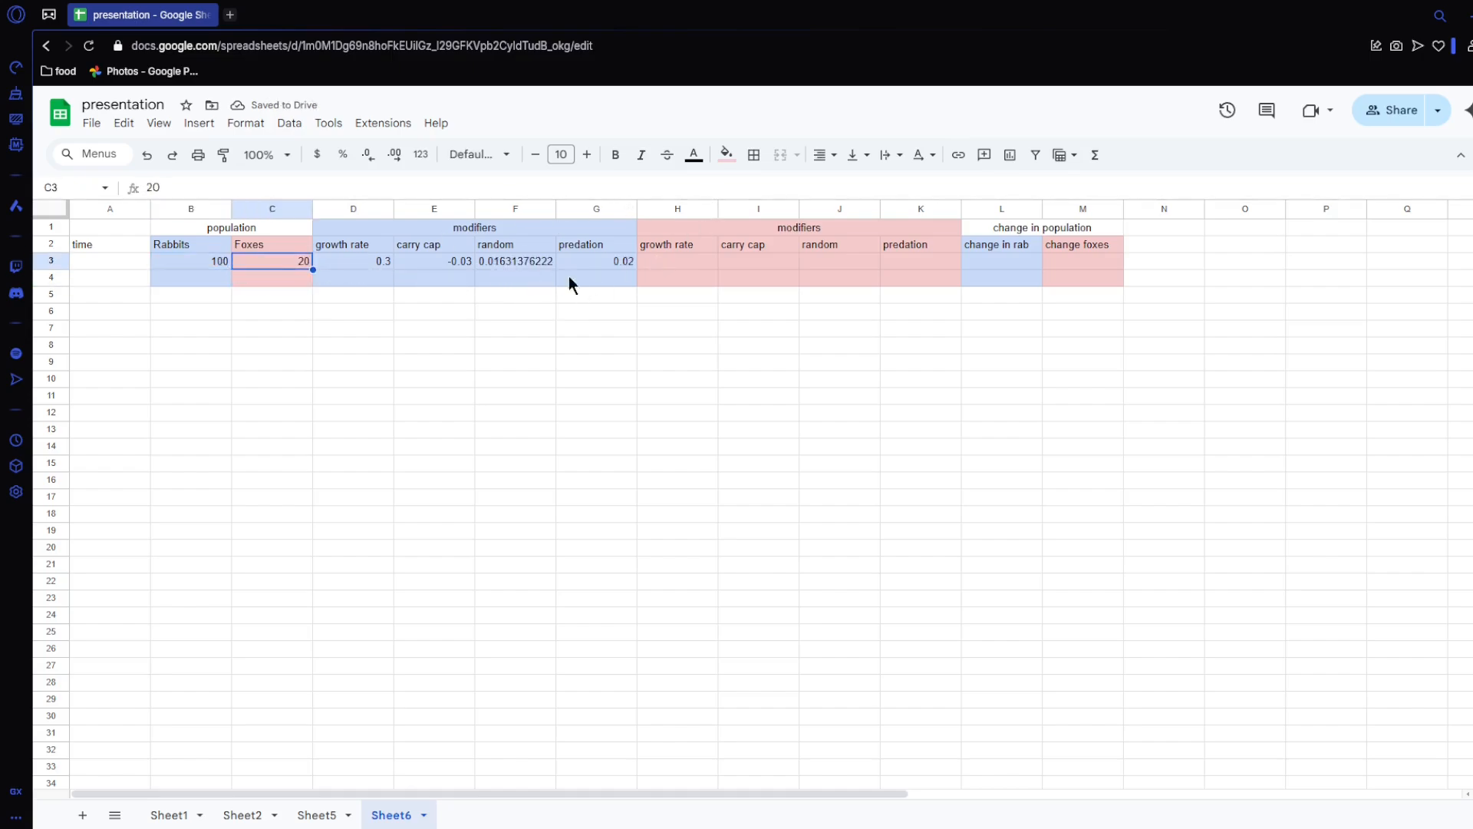
left_click(606, 260)
left_click_drag(354, 261, 603, 260)
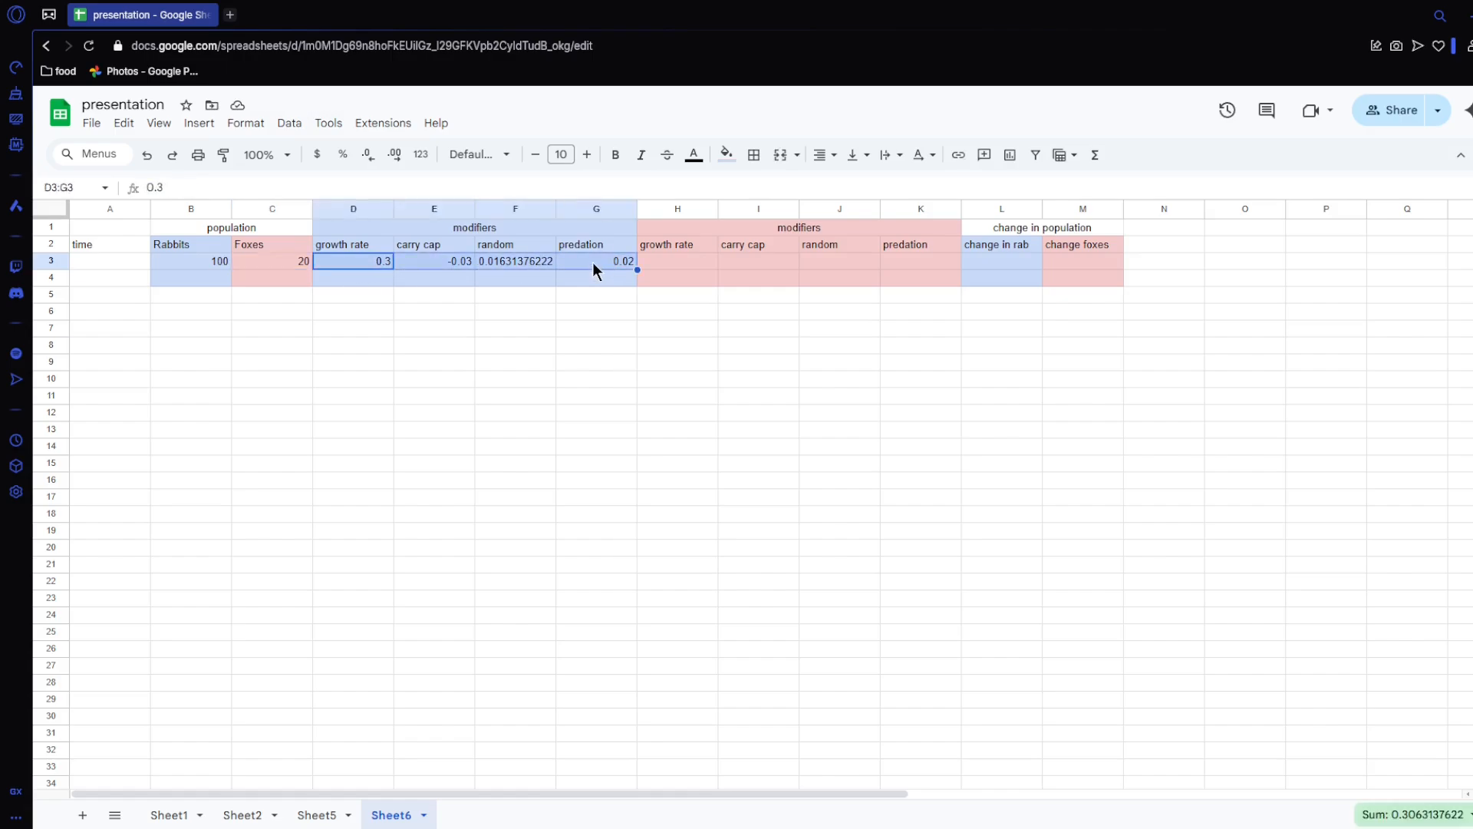
double_click(593, 261)
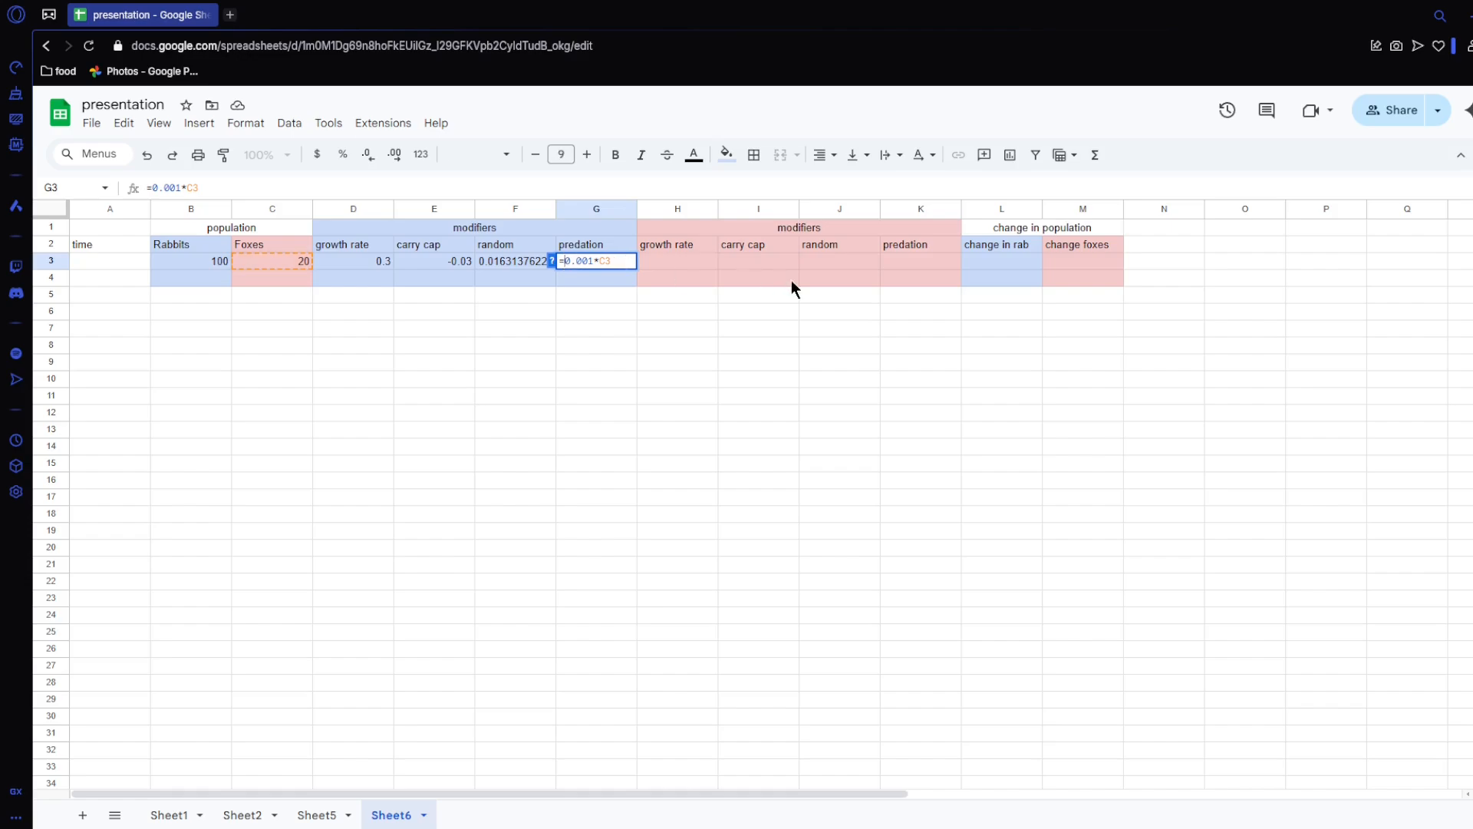
type("-")
key("Return")
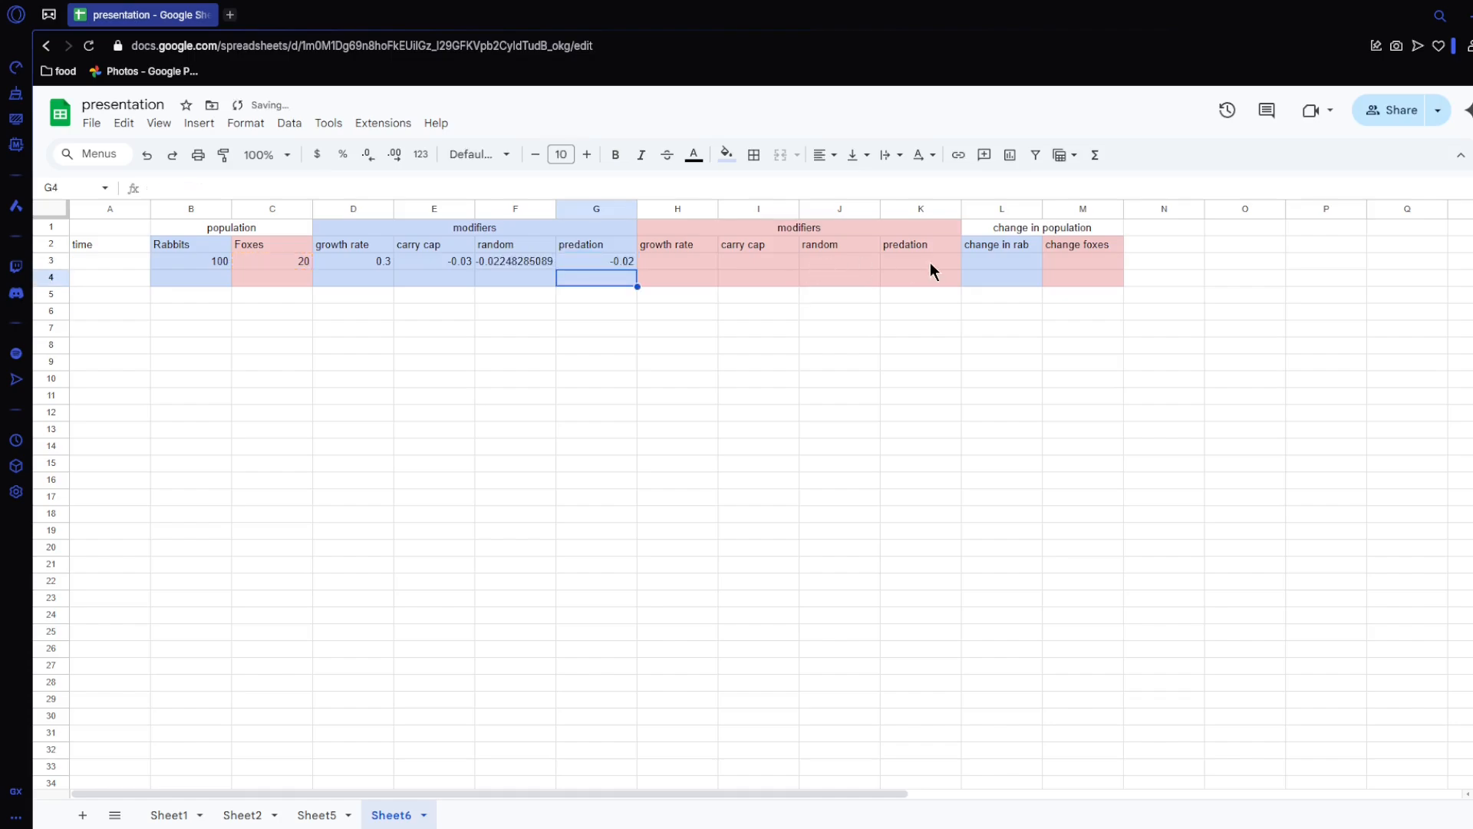
Step: Enter a fox growth rate of -0.3 in H3
left_click(697, 261)
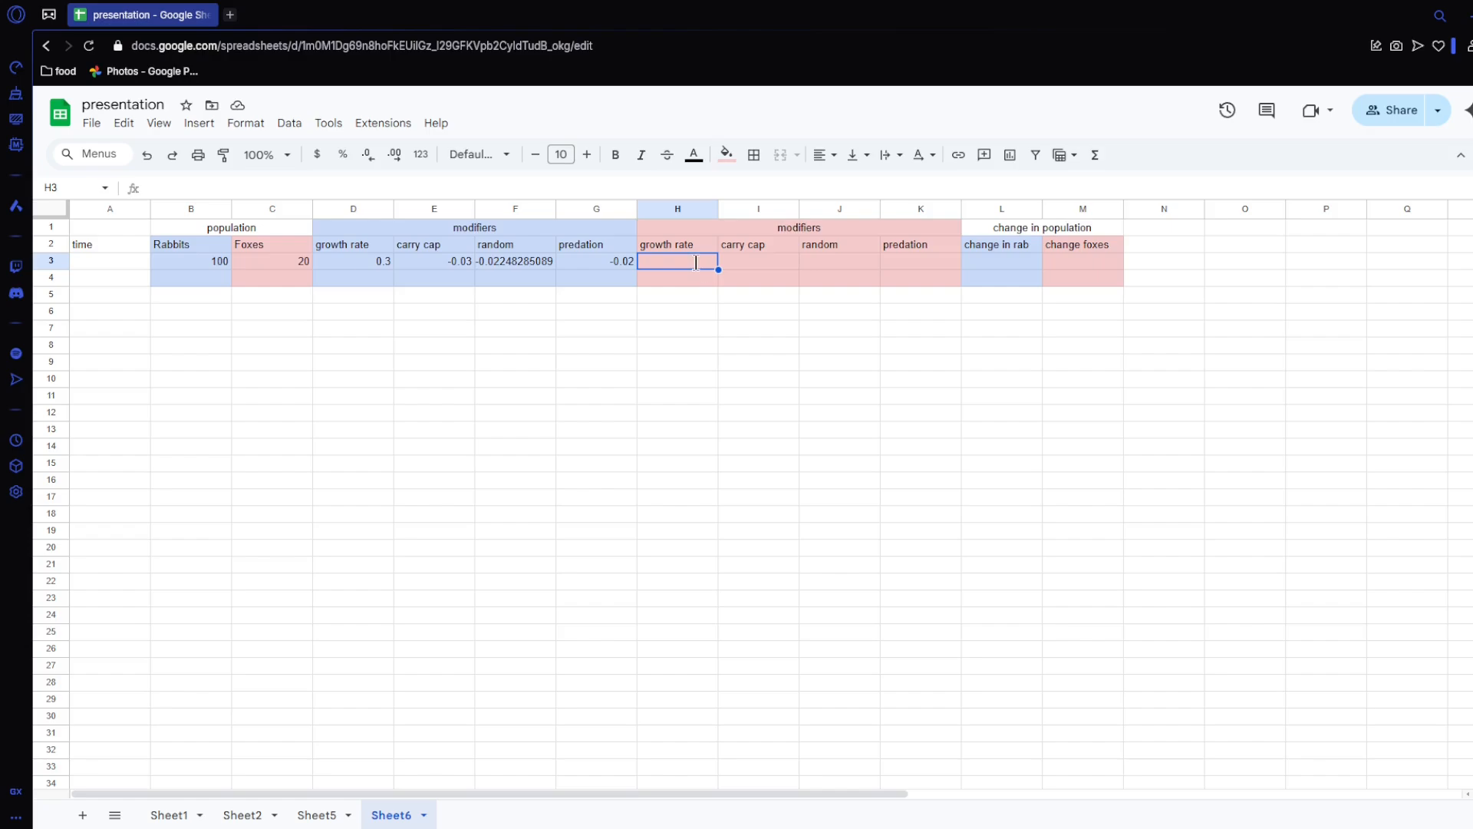
double_click(696, 262)
type("-0.3")
key("Return")
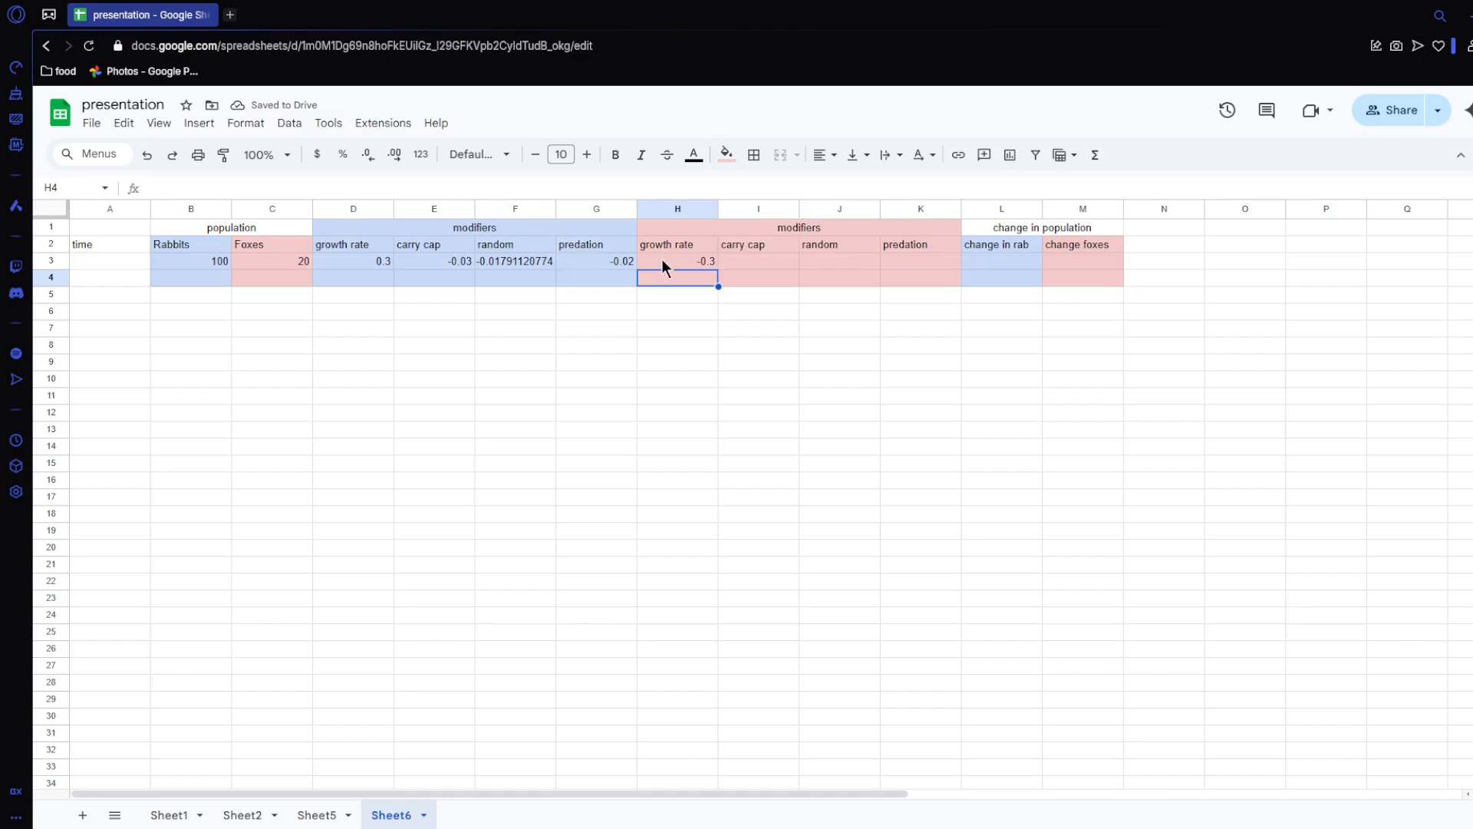
Step: Enter the fox carrying capacity formula =-C3/1000*H3 in I3, referencing the fox population and growth rate
left_click(730, 263)
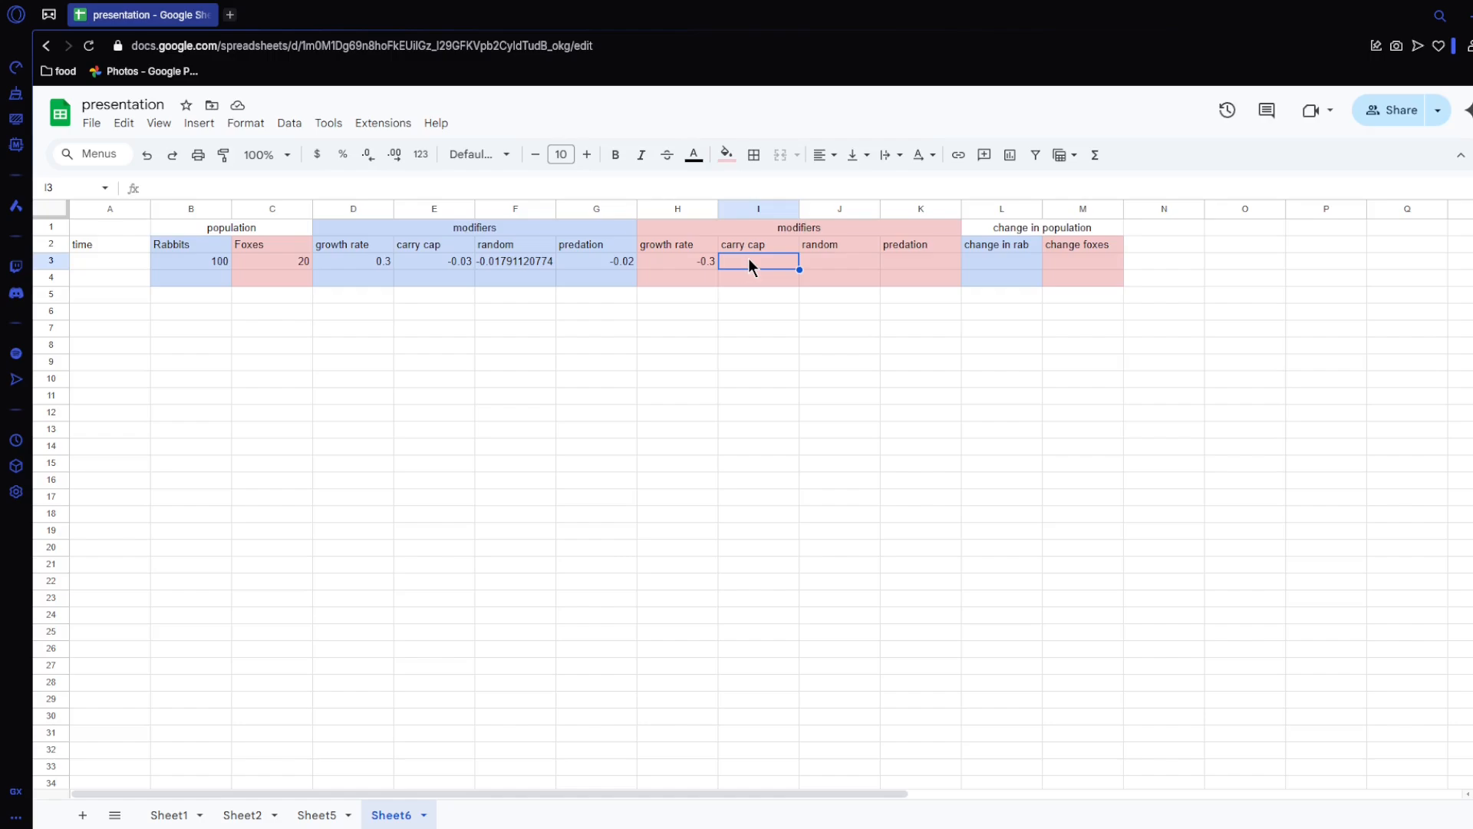
type("=")
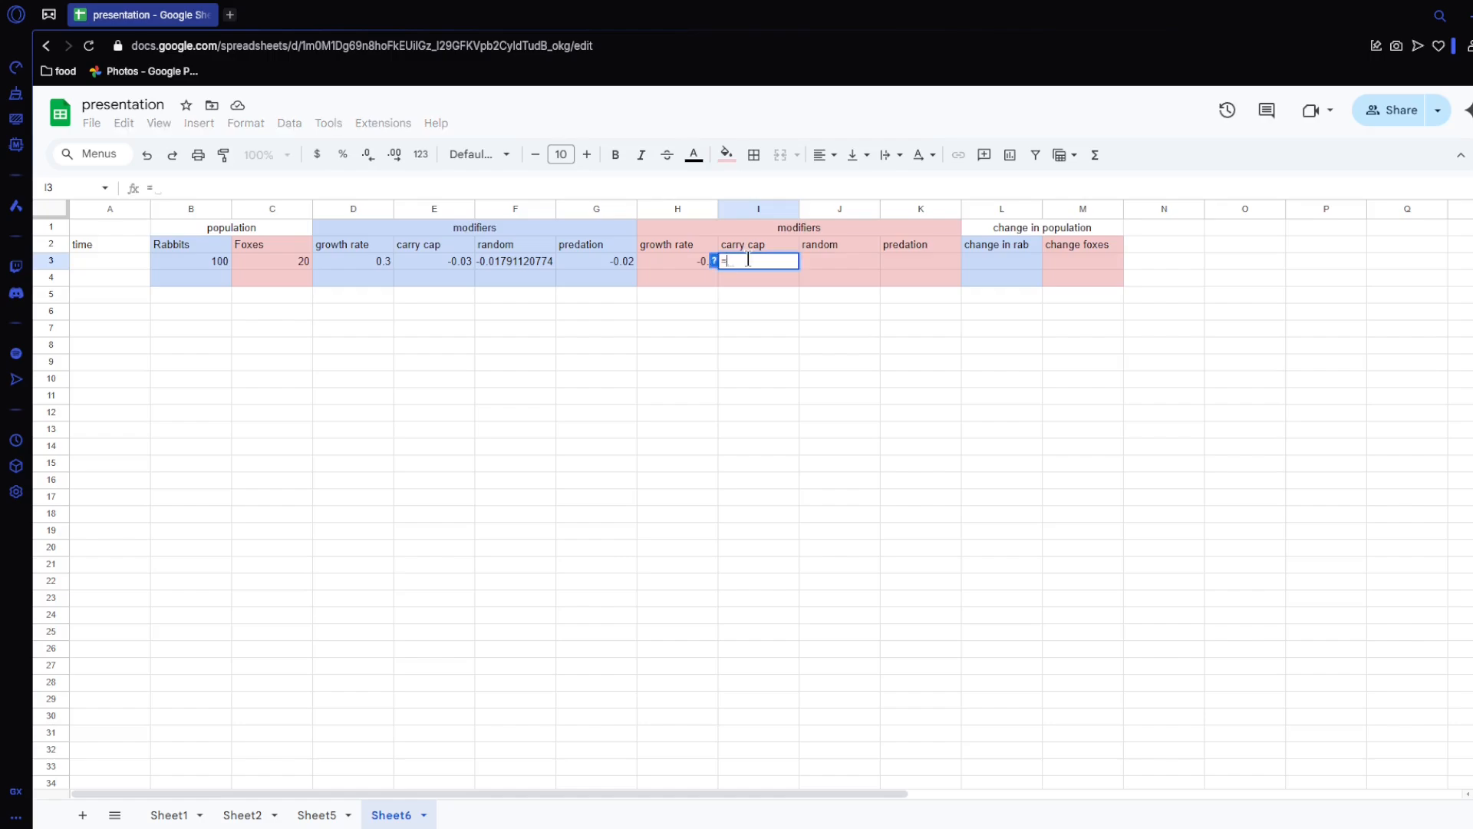
type("-")
left_click(289, 261)
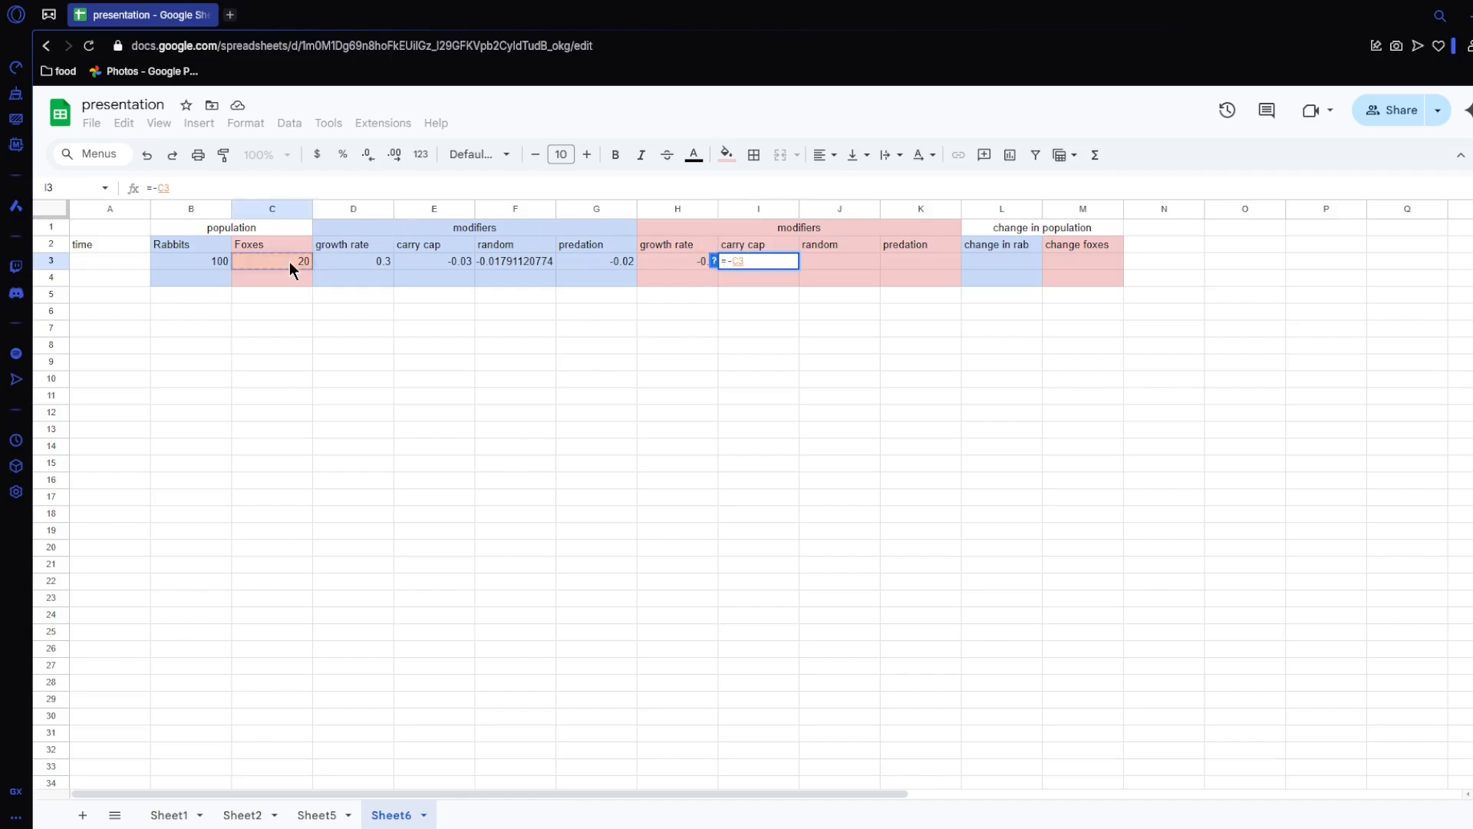
type("/")
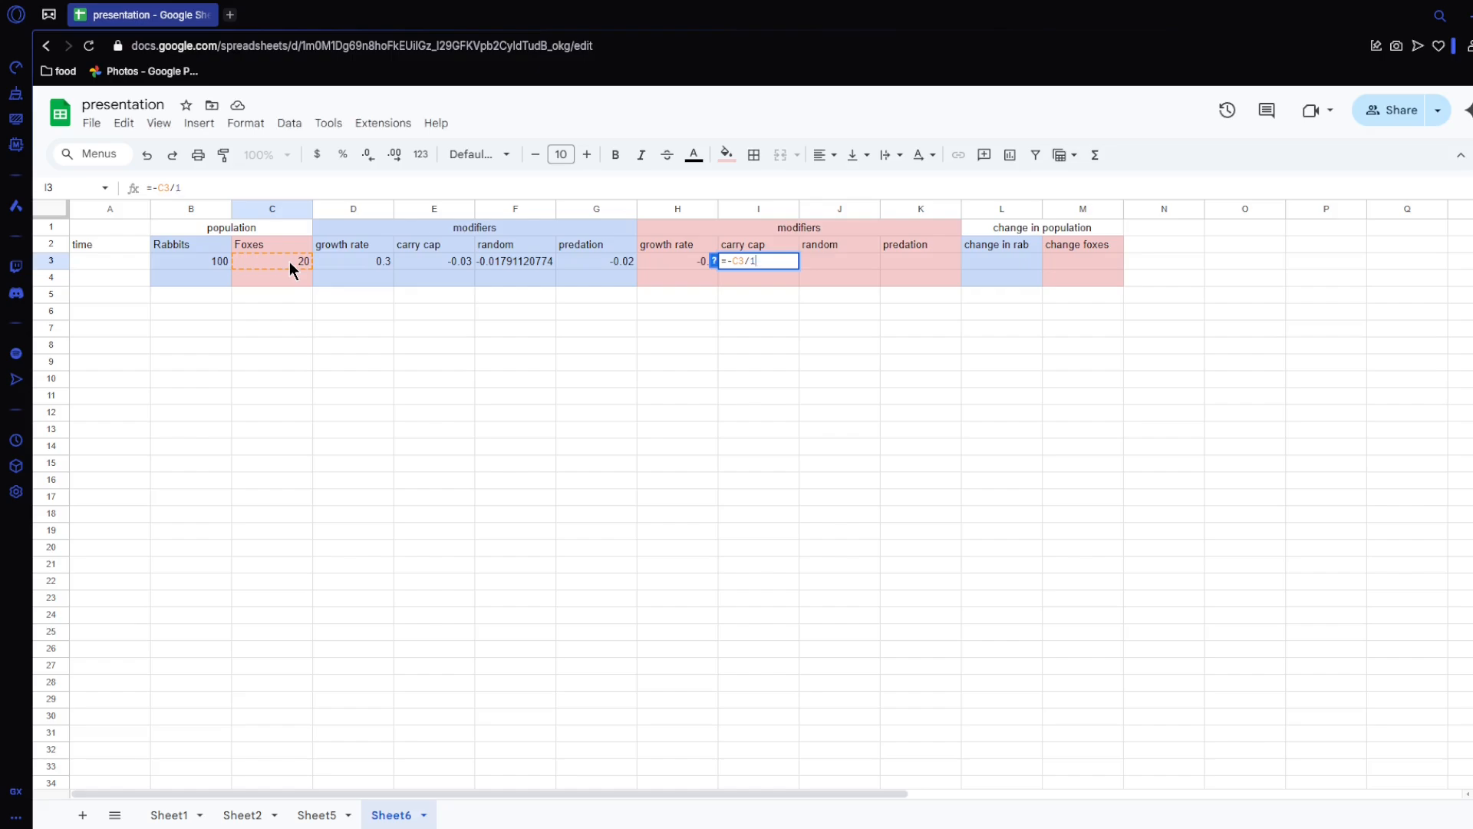
type("1000*")
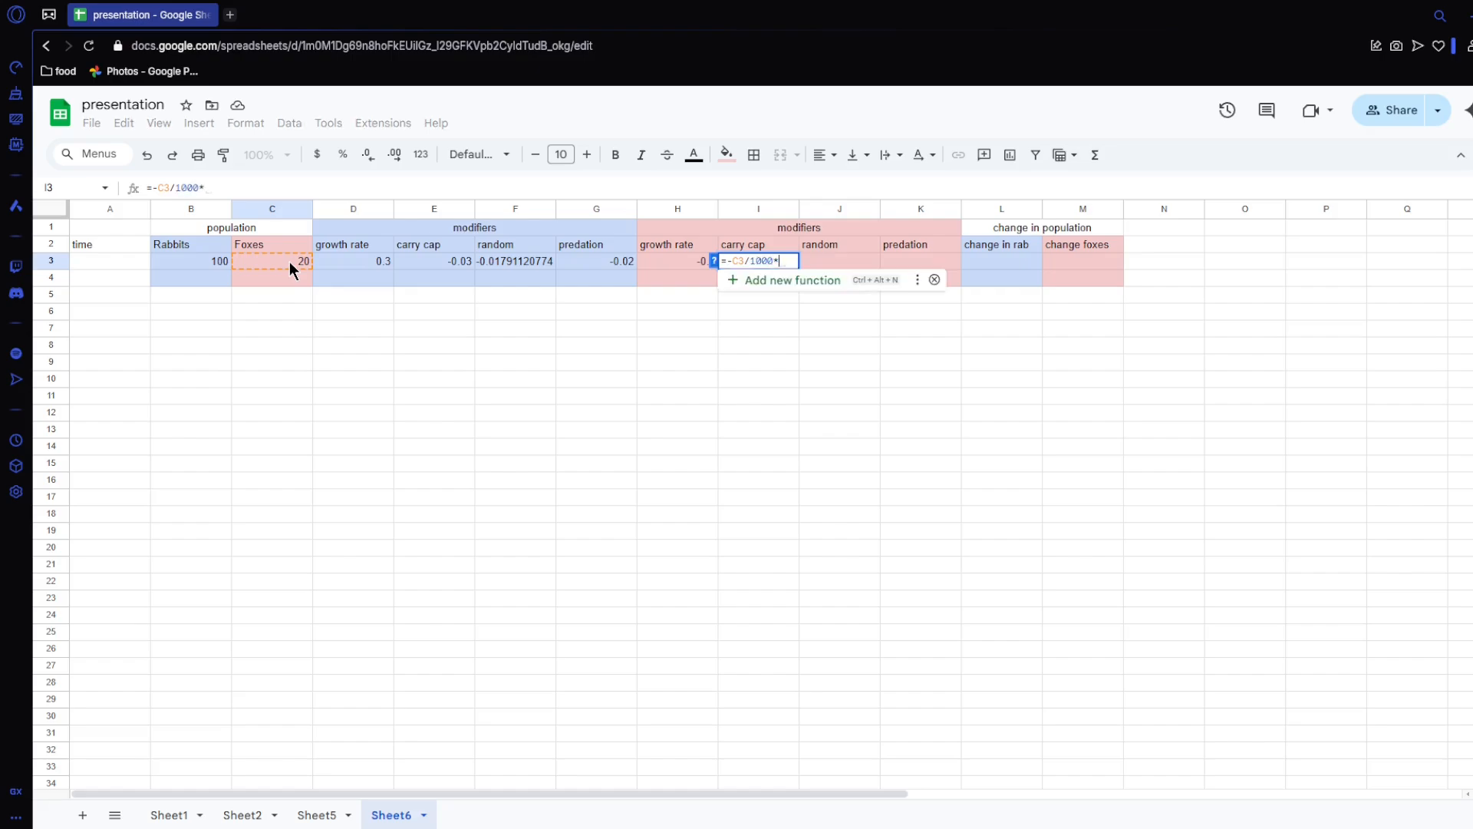
left_click(687, 261)
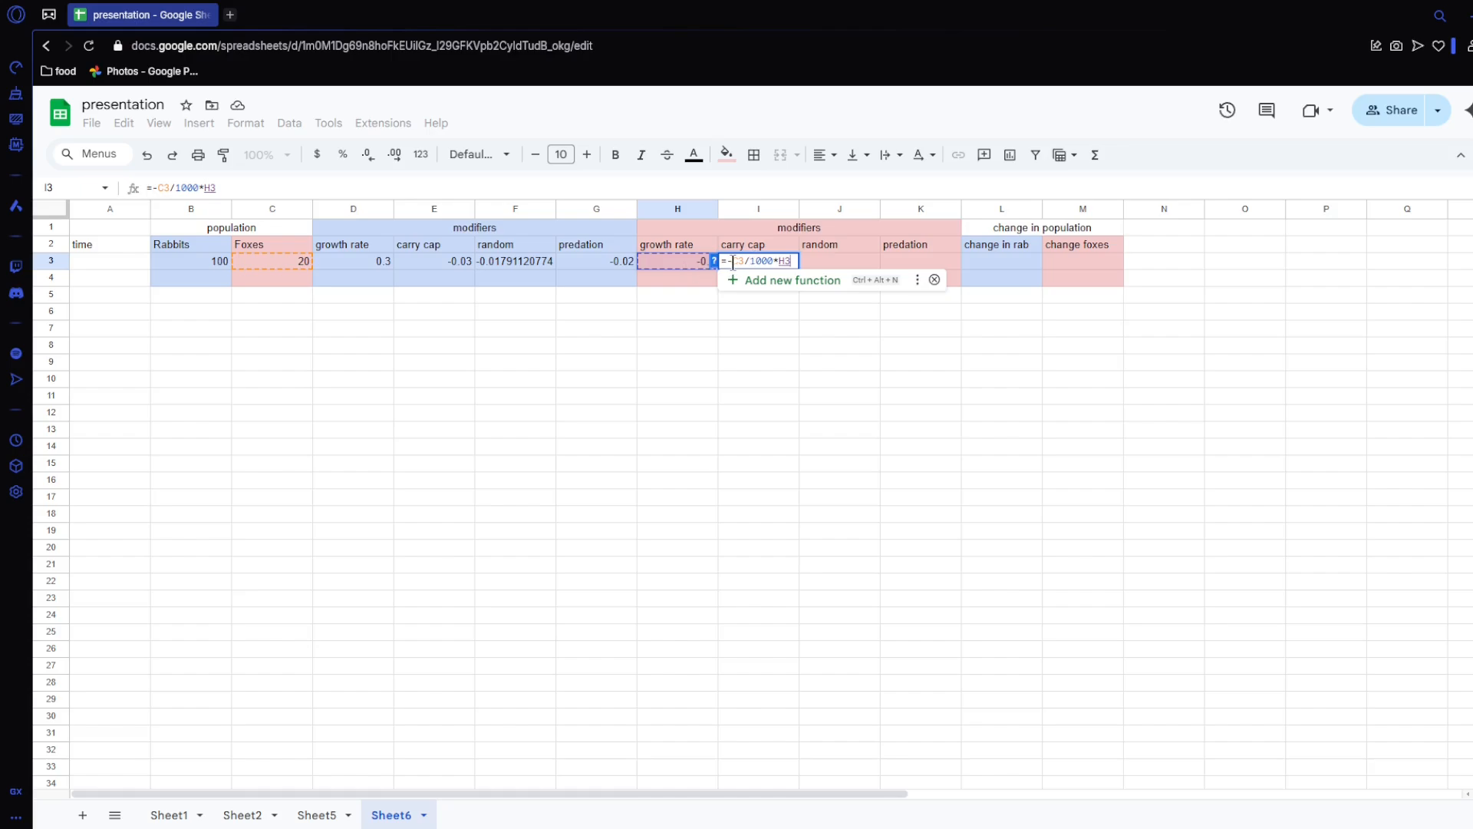
key("Return")
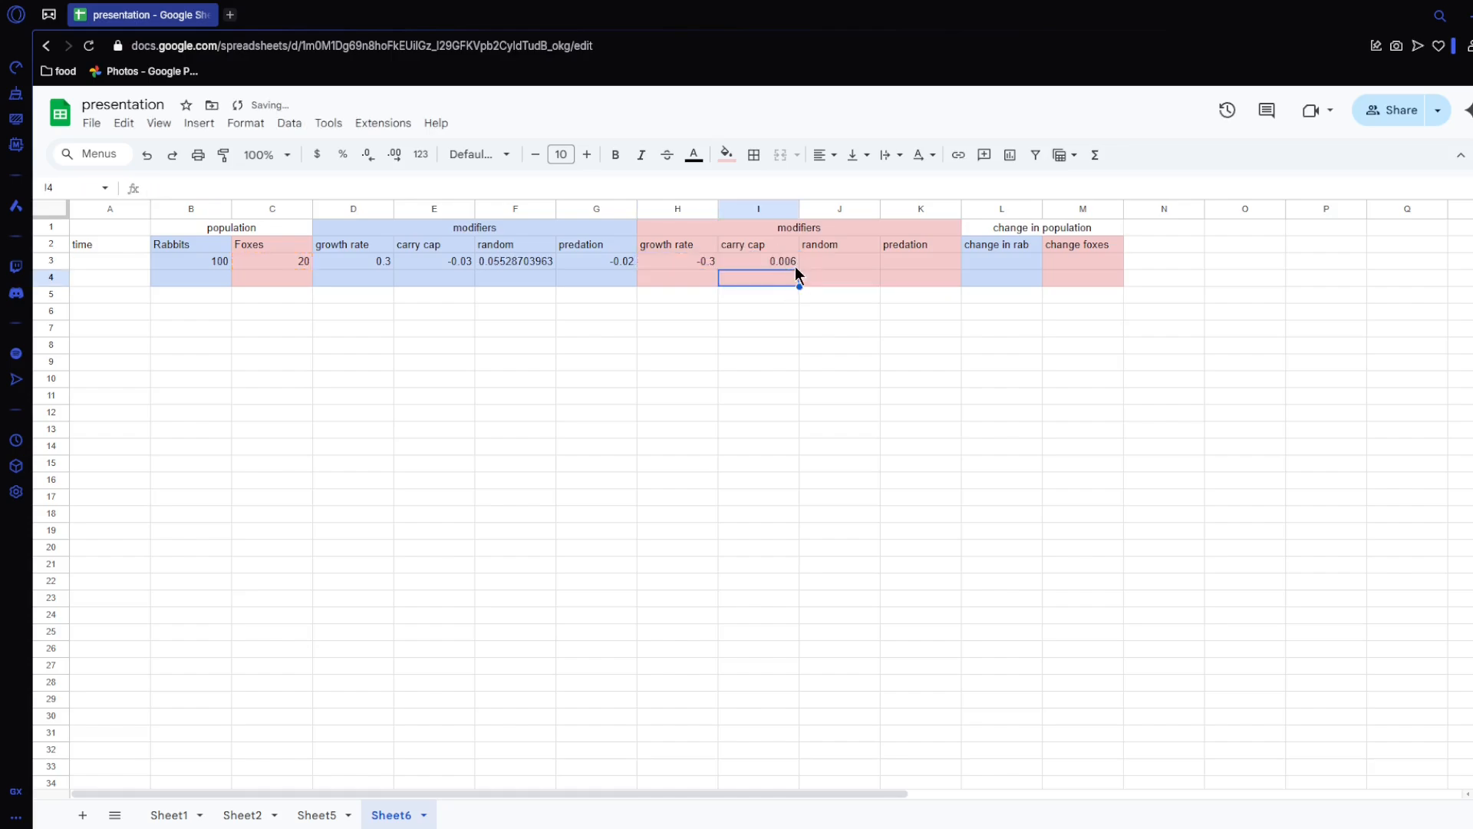
Step: Remove the minus sign from the fox carrying capacity formula in I3 so it reads =C3/1000*H3
left_click(785, 261)
double_click(785, 261)
left_click(739, 261)
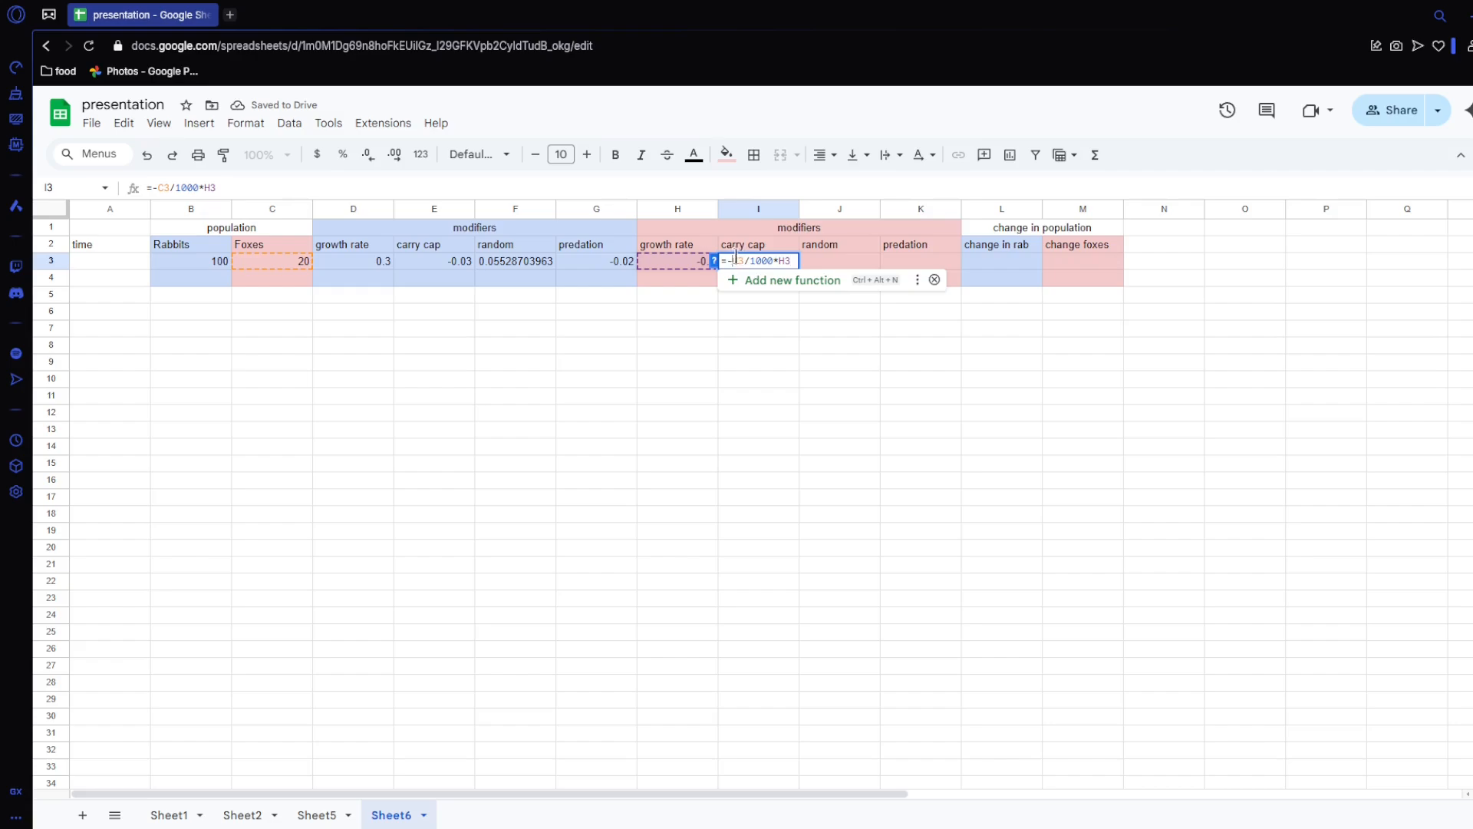
key("Return")
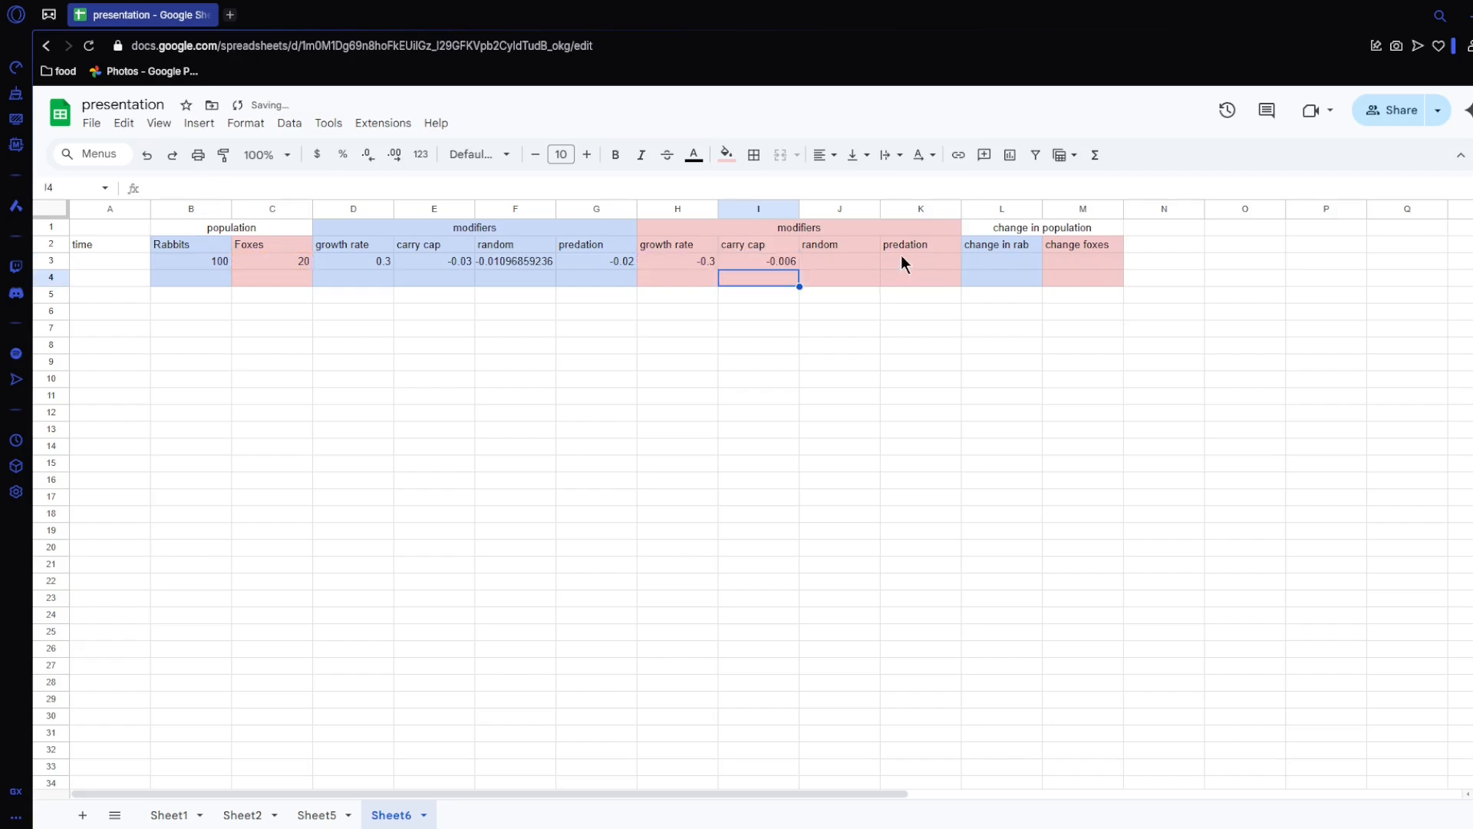
left_click(768, 261)
left_click(707, 263)
left_click(743, 261)
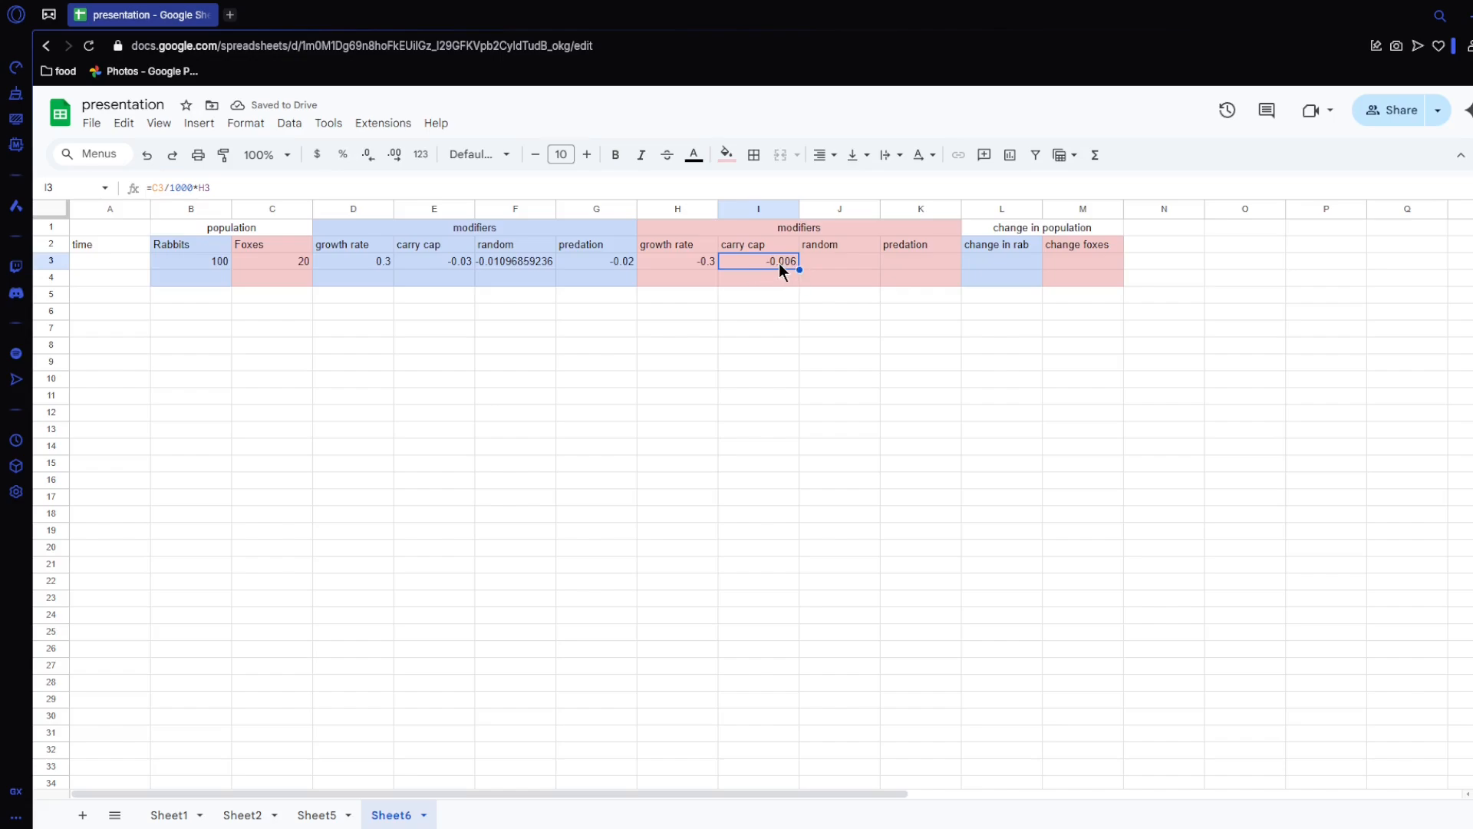
Step: Enter the fox random modifier formula =(rand()-rand())/10 in J3
left_click(848, 266)
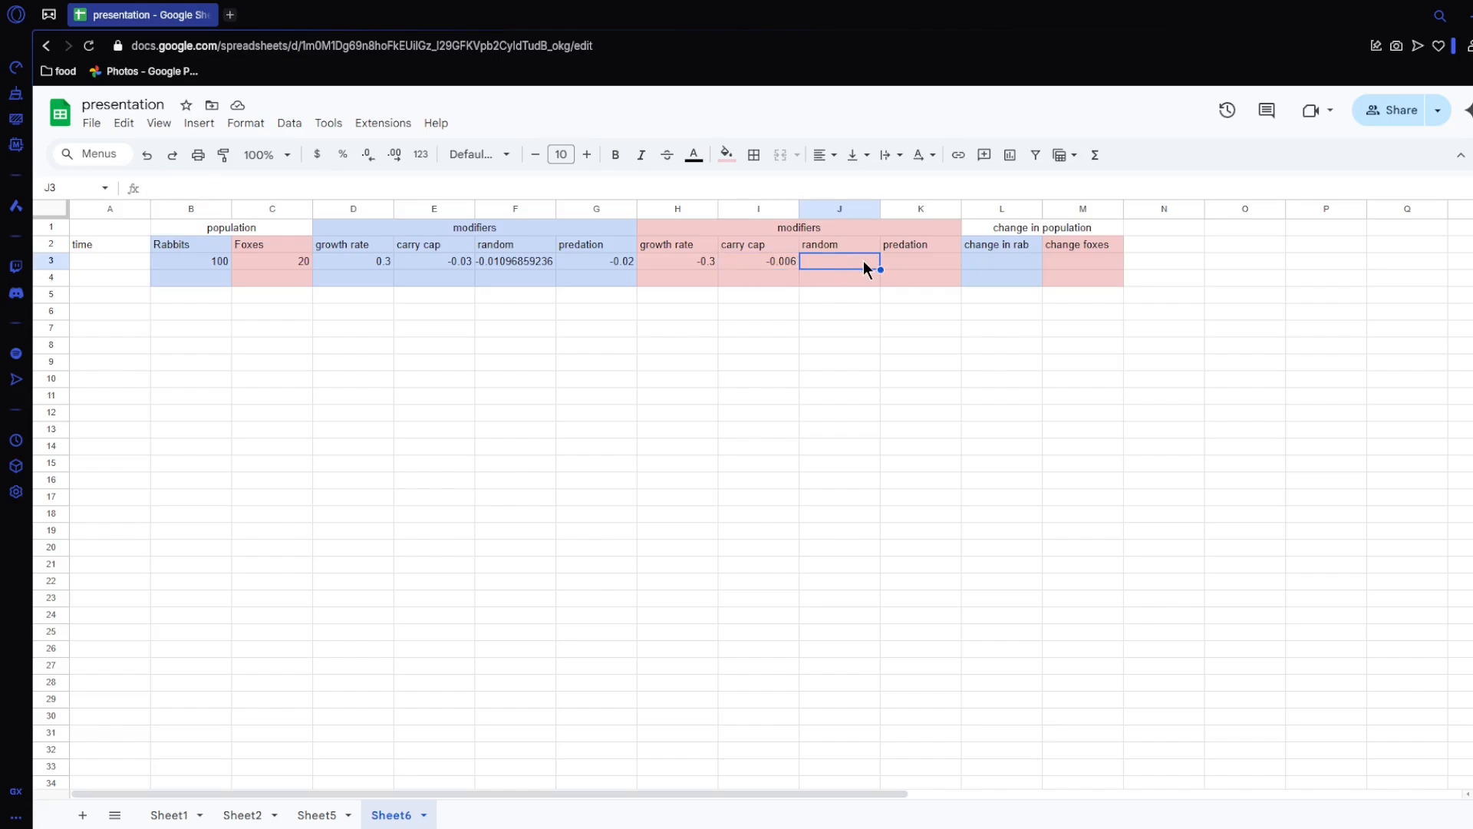
type("=(ran")
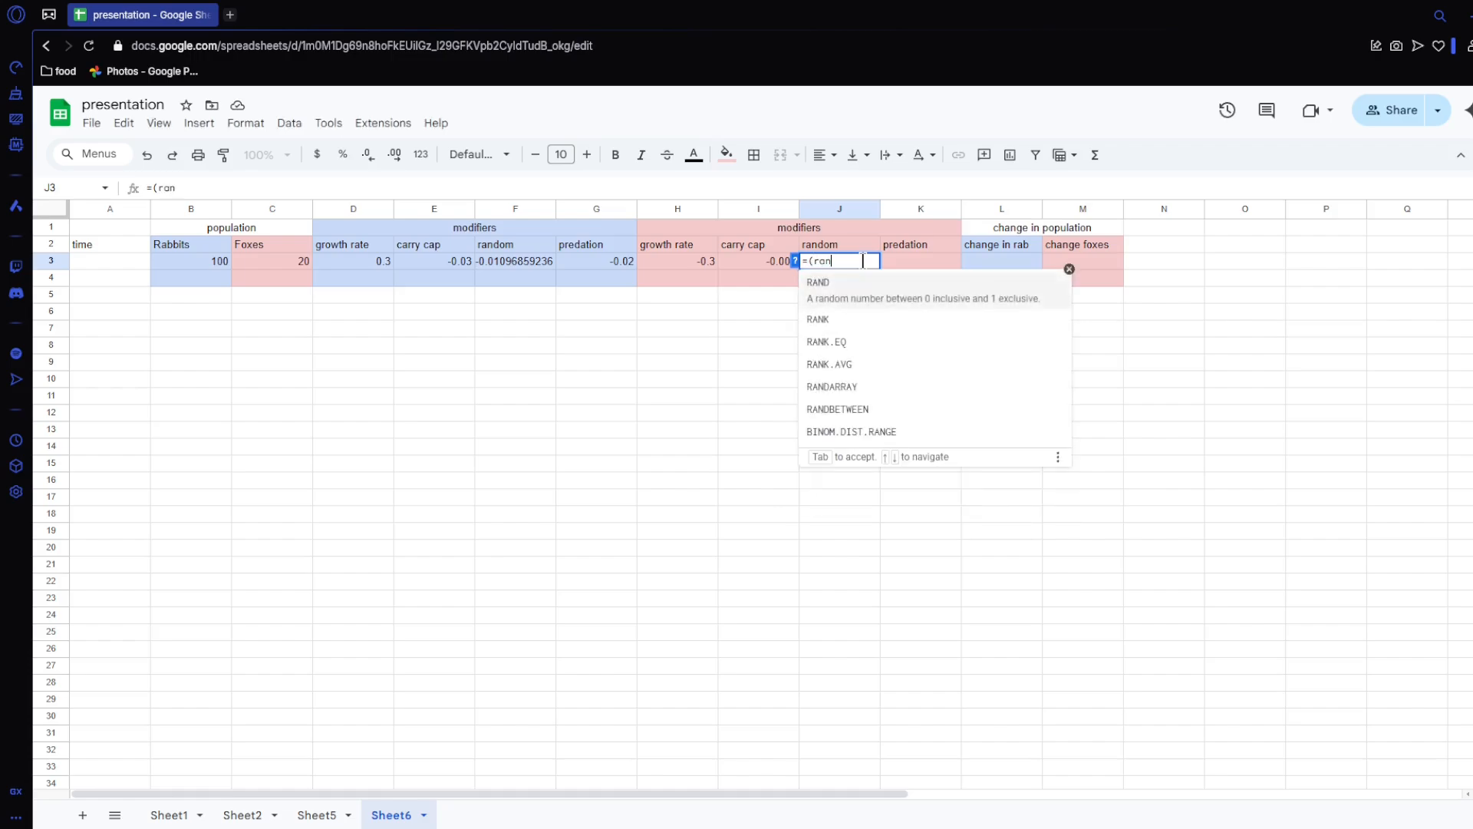
type("d()-rand()")
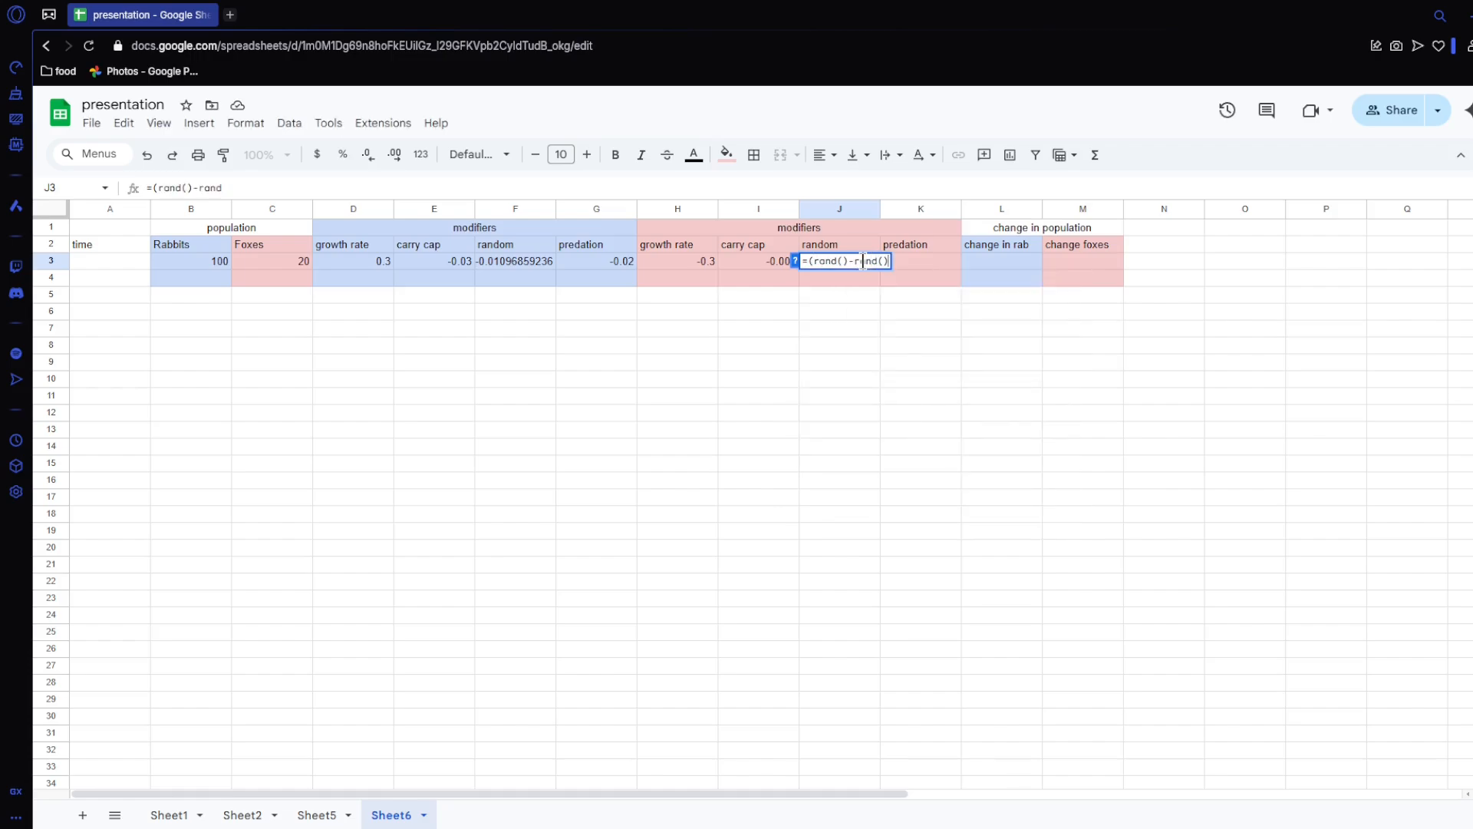
type(")/10")
key("Tab")
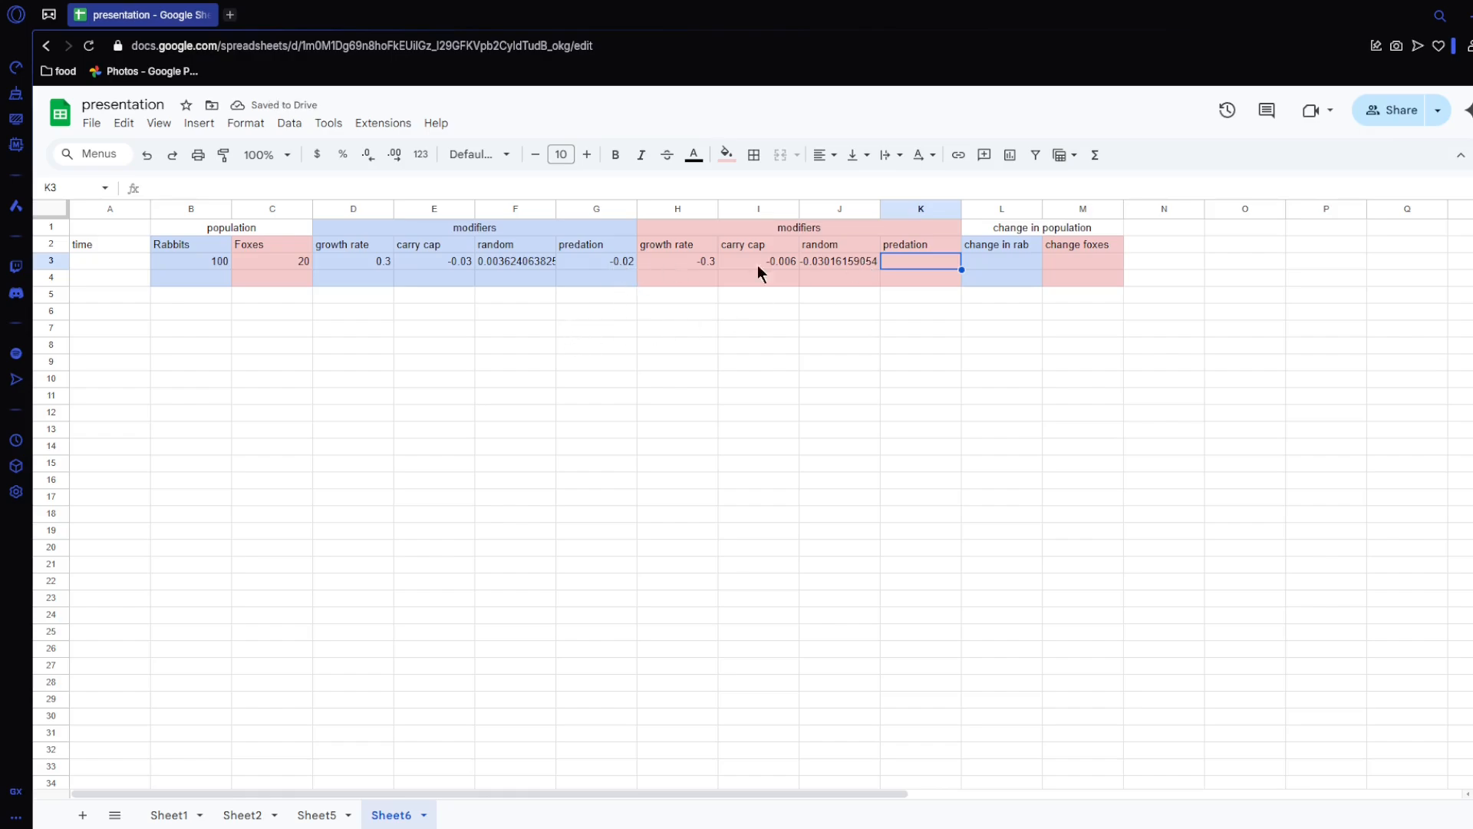
Step: Enter the fox predation formula =0.001*B3 in K3, referencing the rabbit population
type("=")
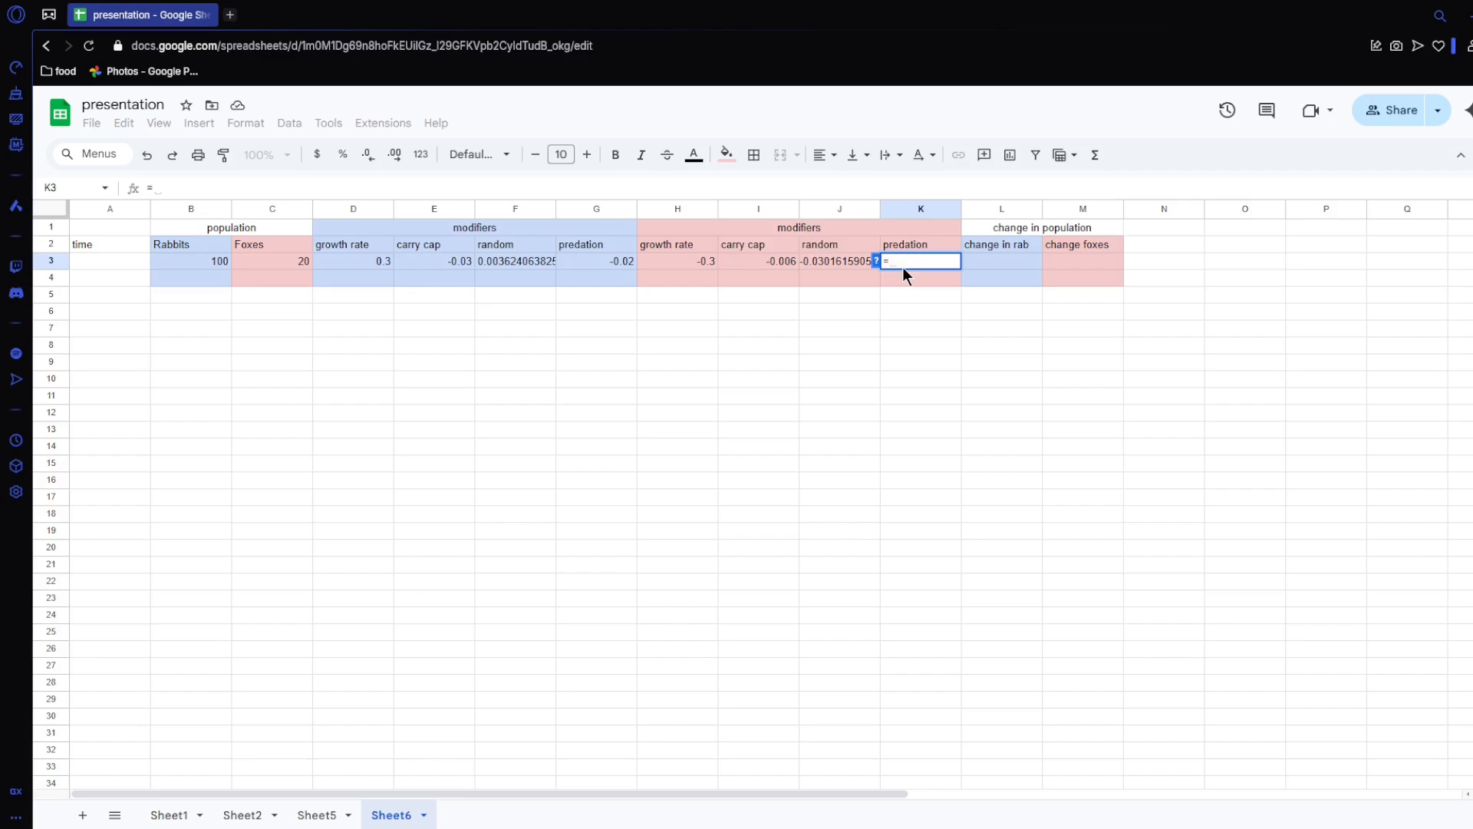
type("0.001")
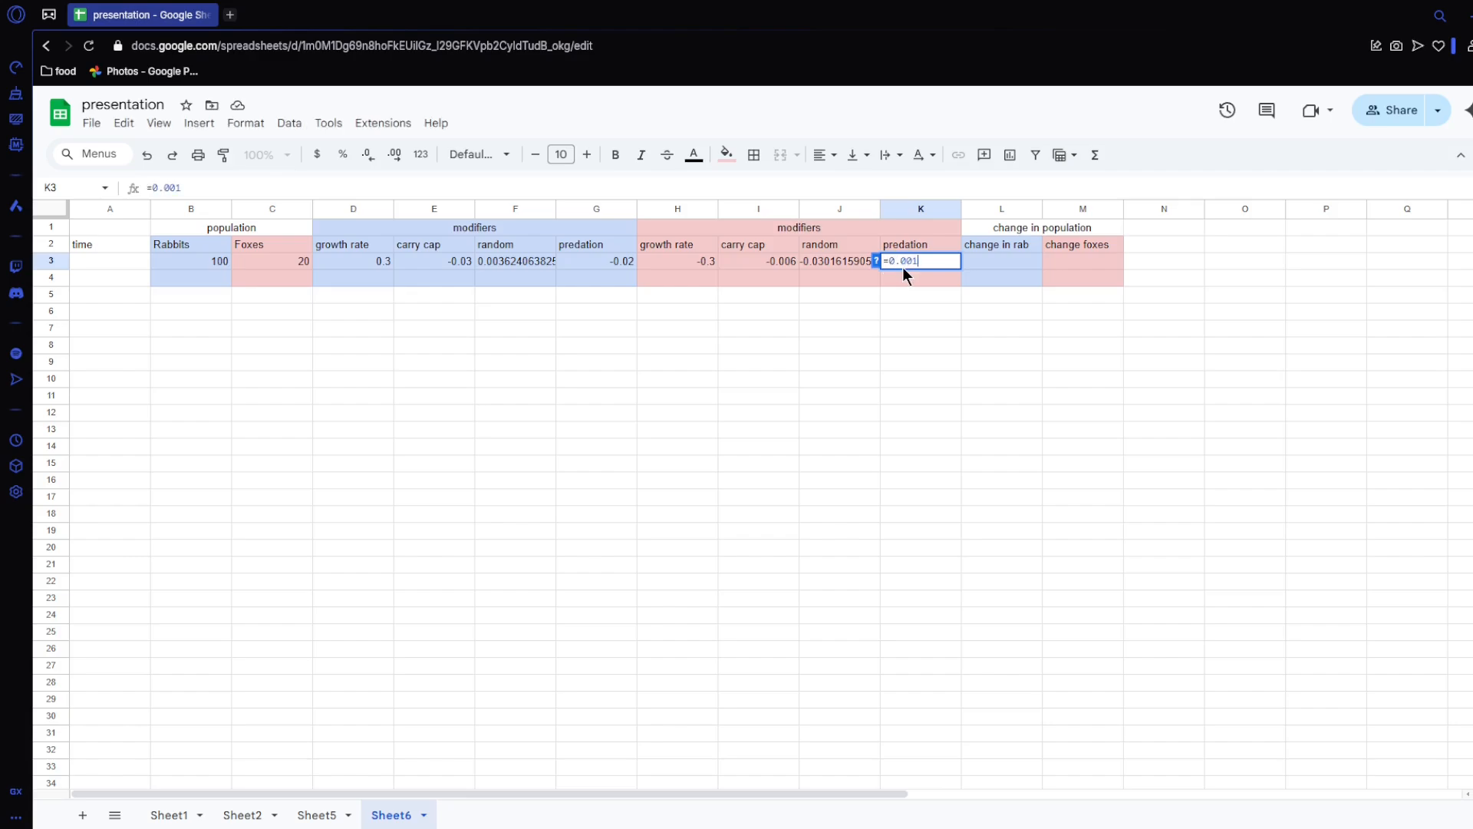
type("*")
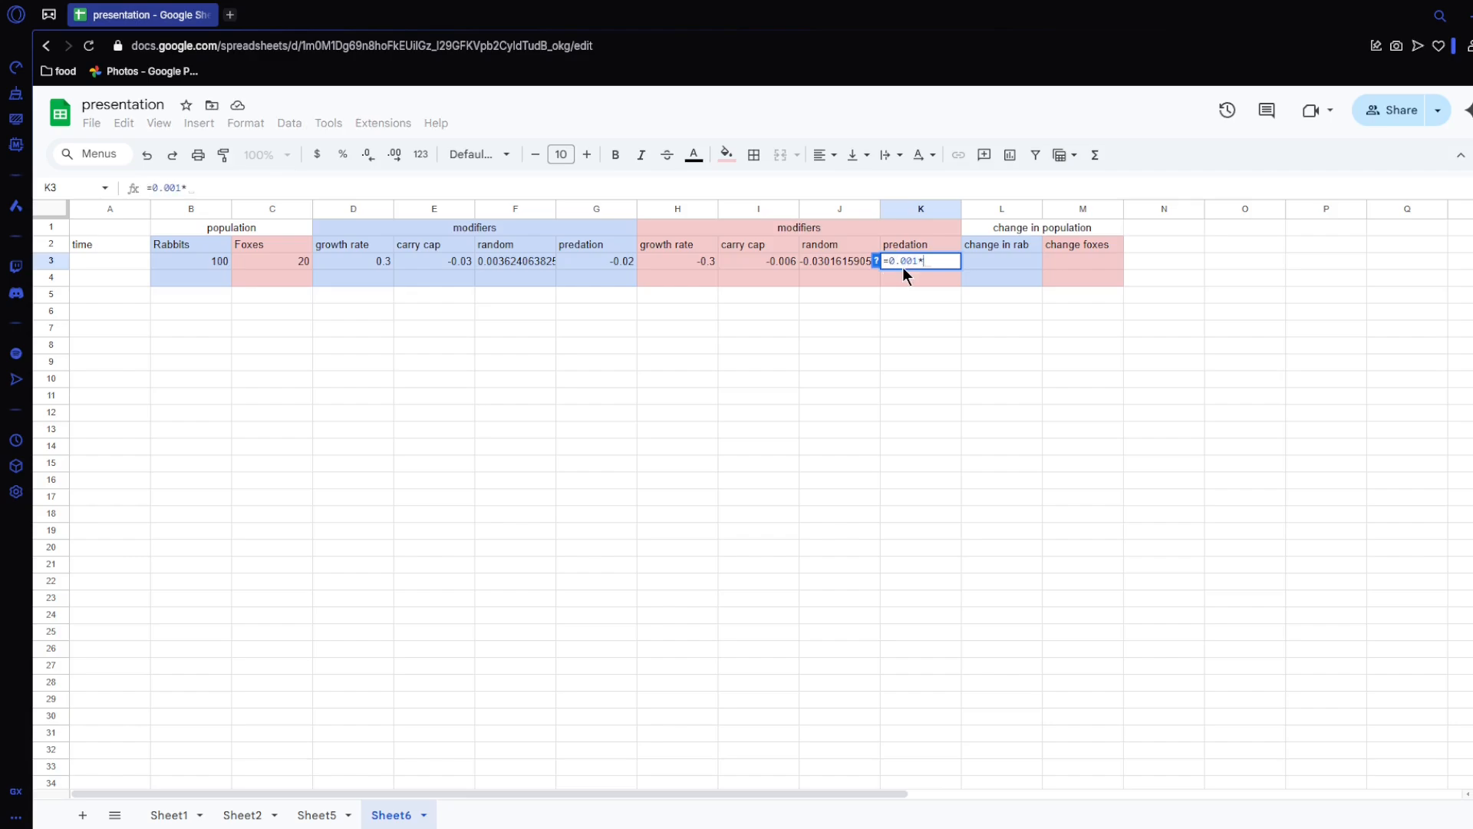
left_click(191, 261)
key("Return")
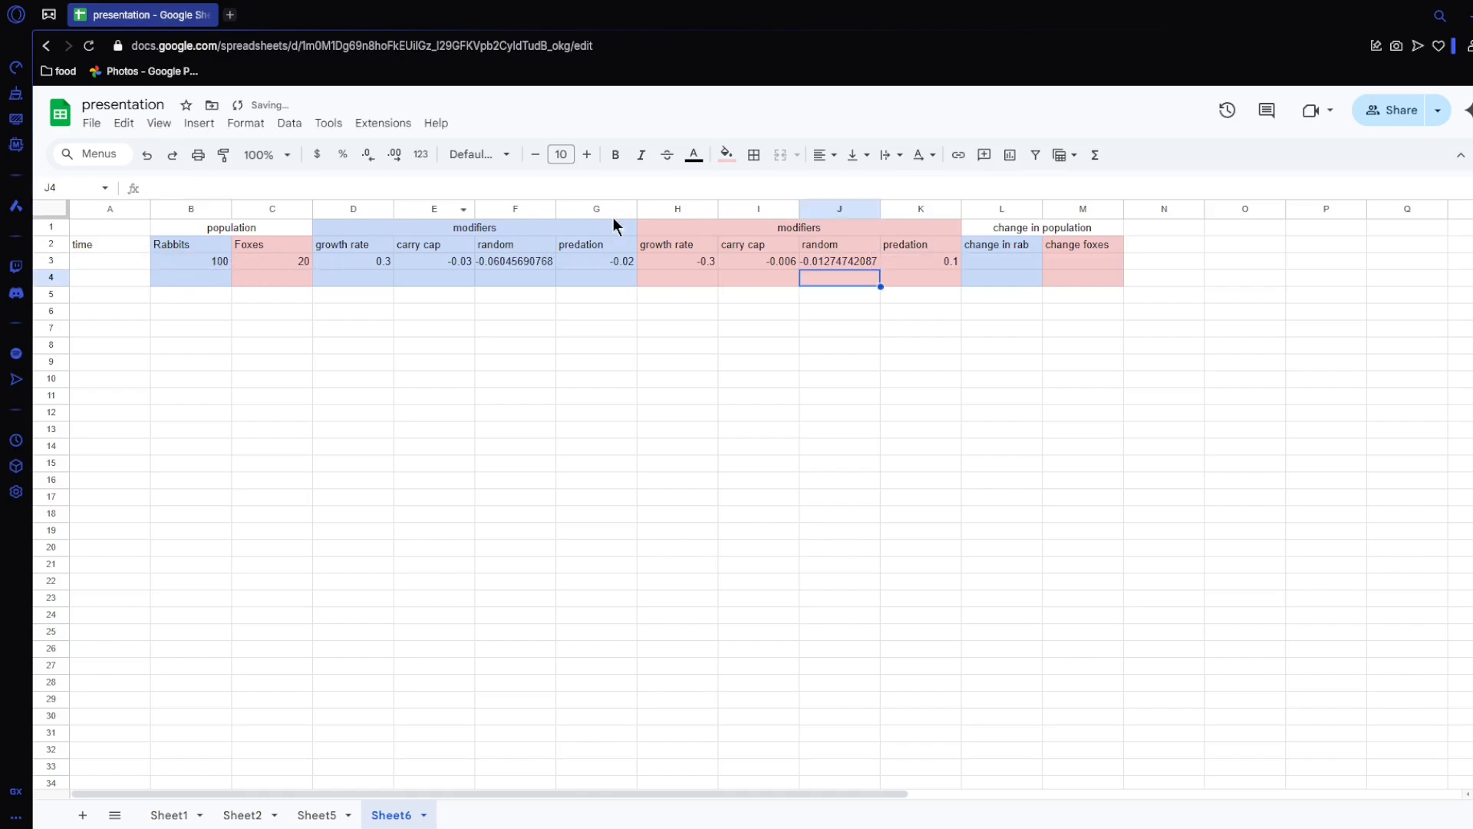
Step: Calculate the change in rabbits in L3 as the rabbit population times the sum of its modifiers, =B3*sum(D3:G3)
left_click(1000, 259)
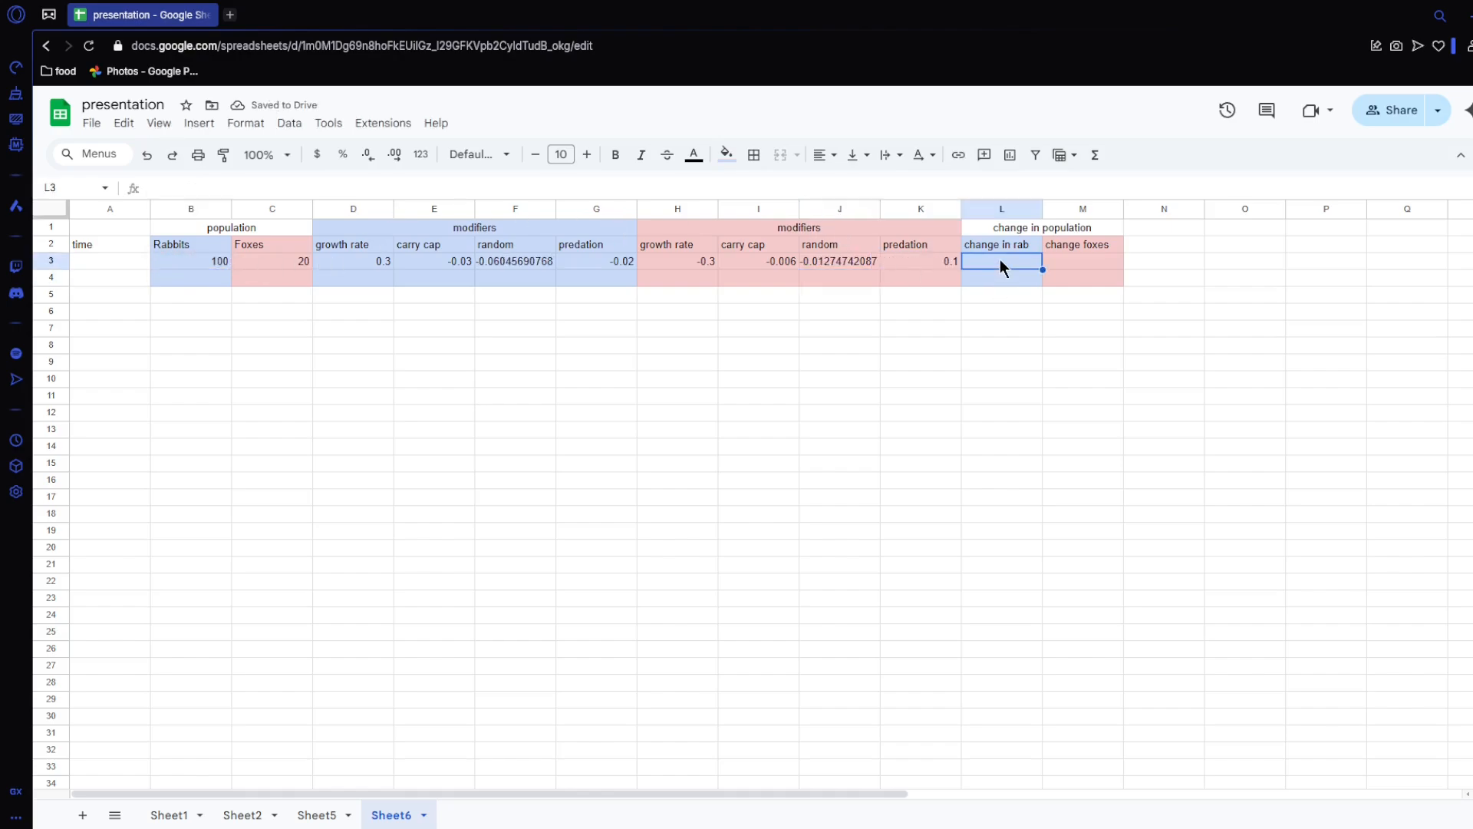
type("=")
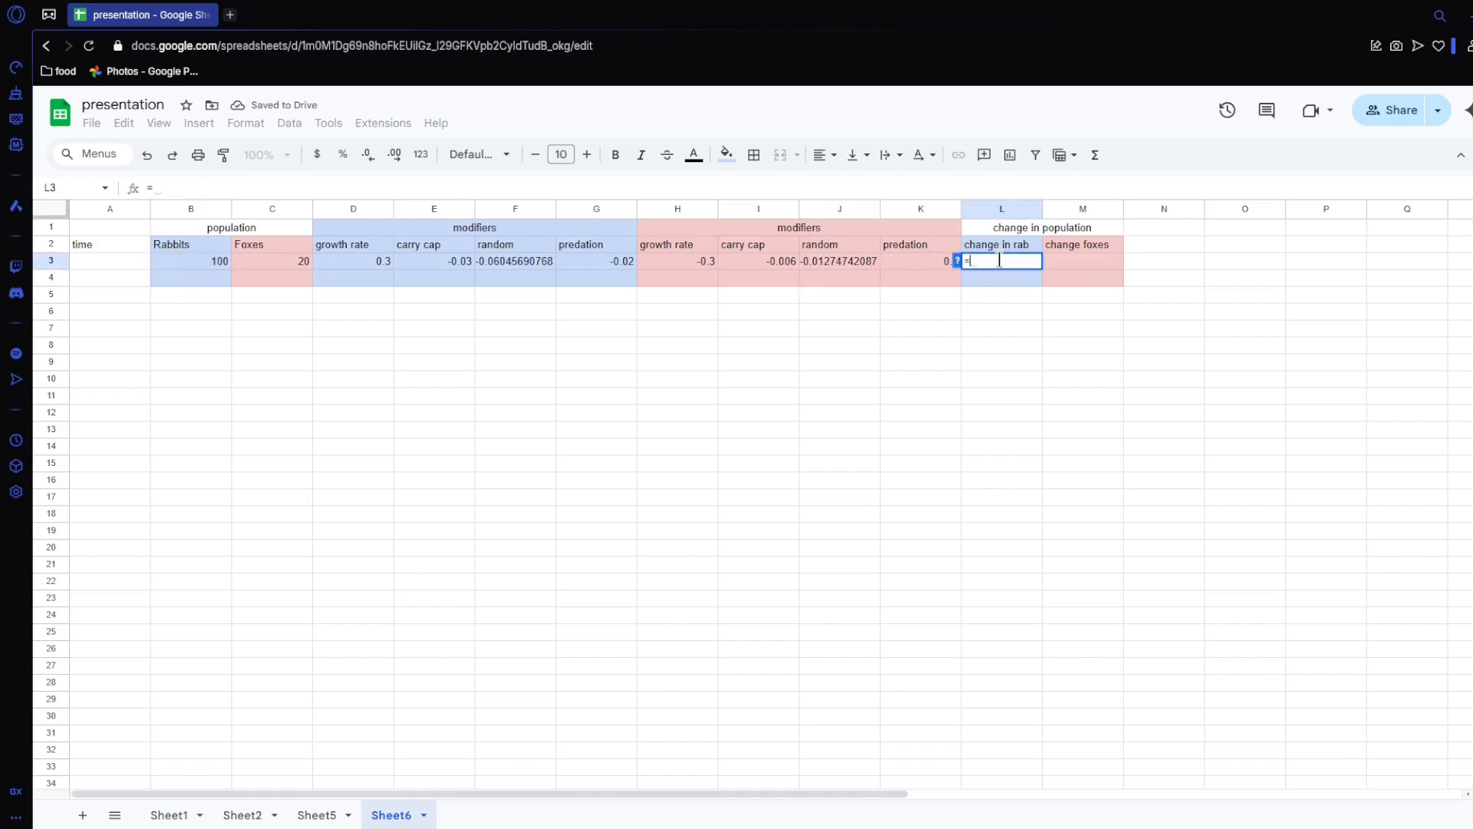
left_click(178, 261)
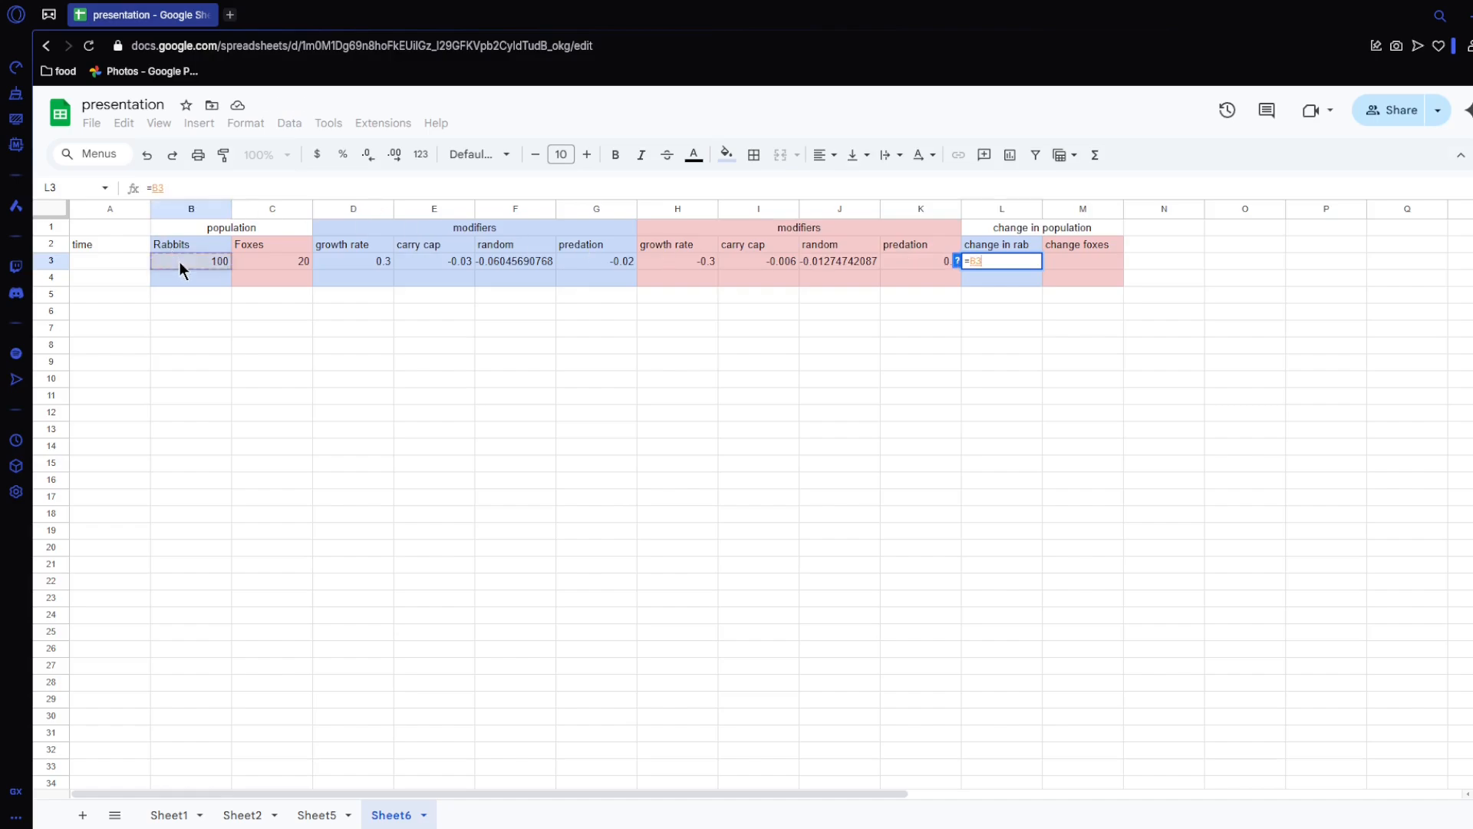
type("*sum(")
left_click_drag(351, 263, 569, 264)
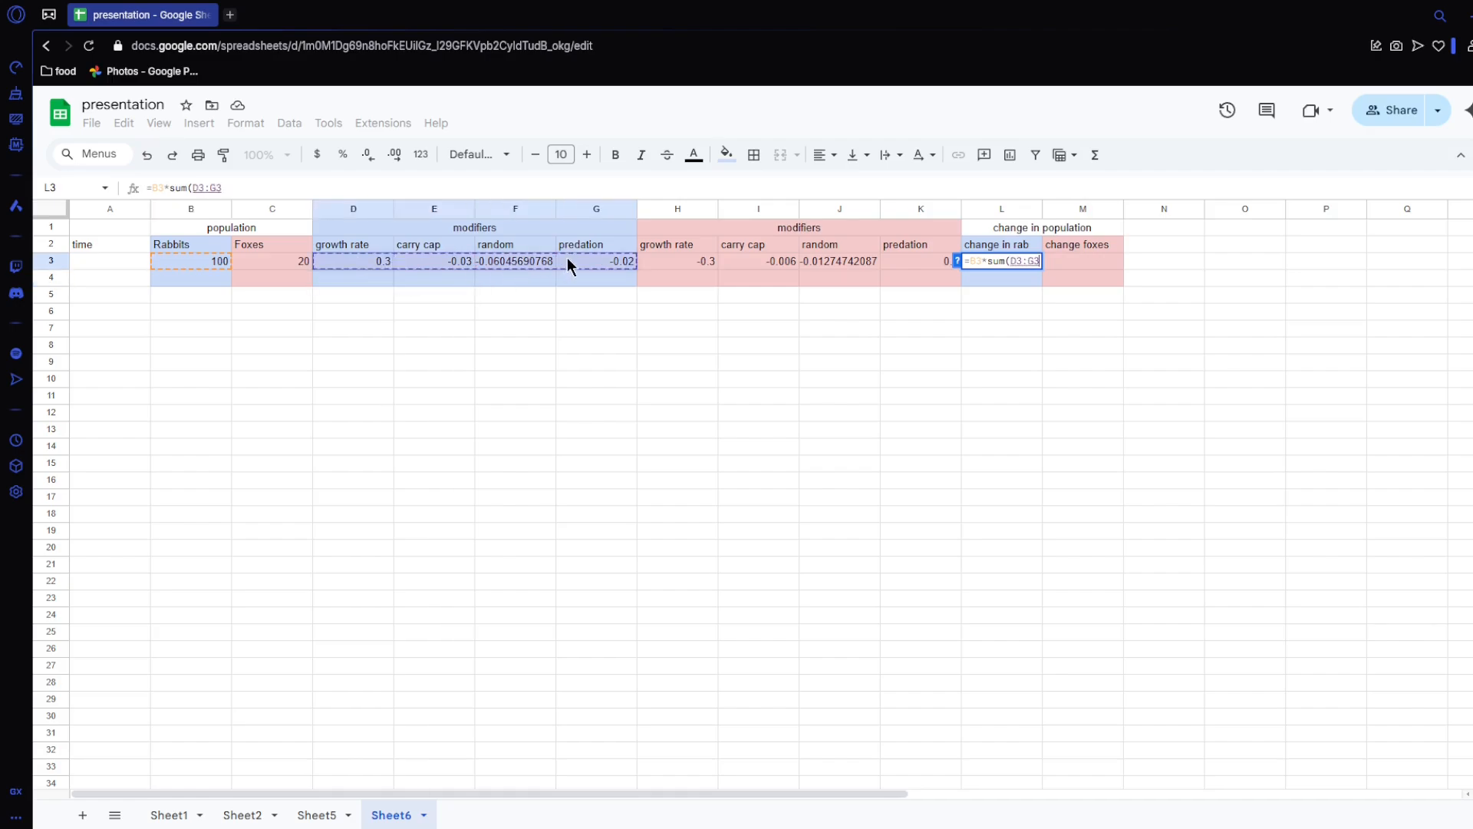
key("Return")
Step: Calculate the change in foxes in M3 as the fox population times the sum of its modifiers, =C3*sum(H3:K3)
left_click(1094, 263)
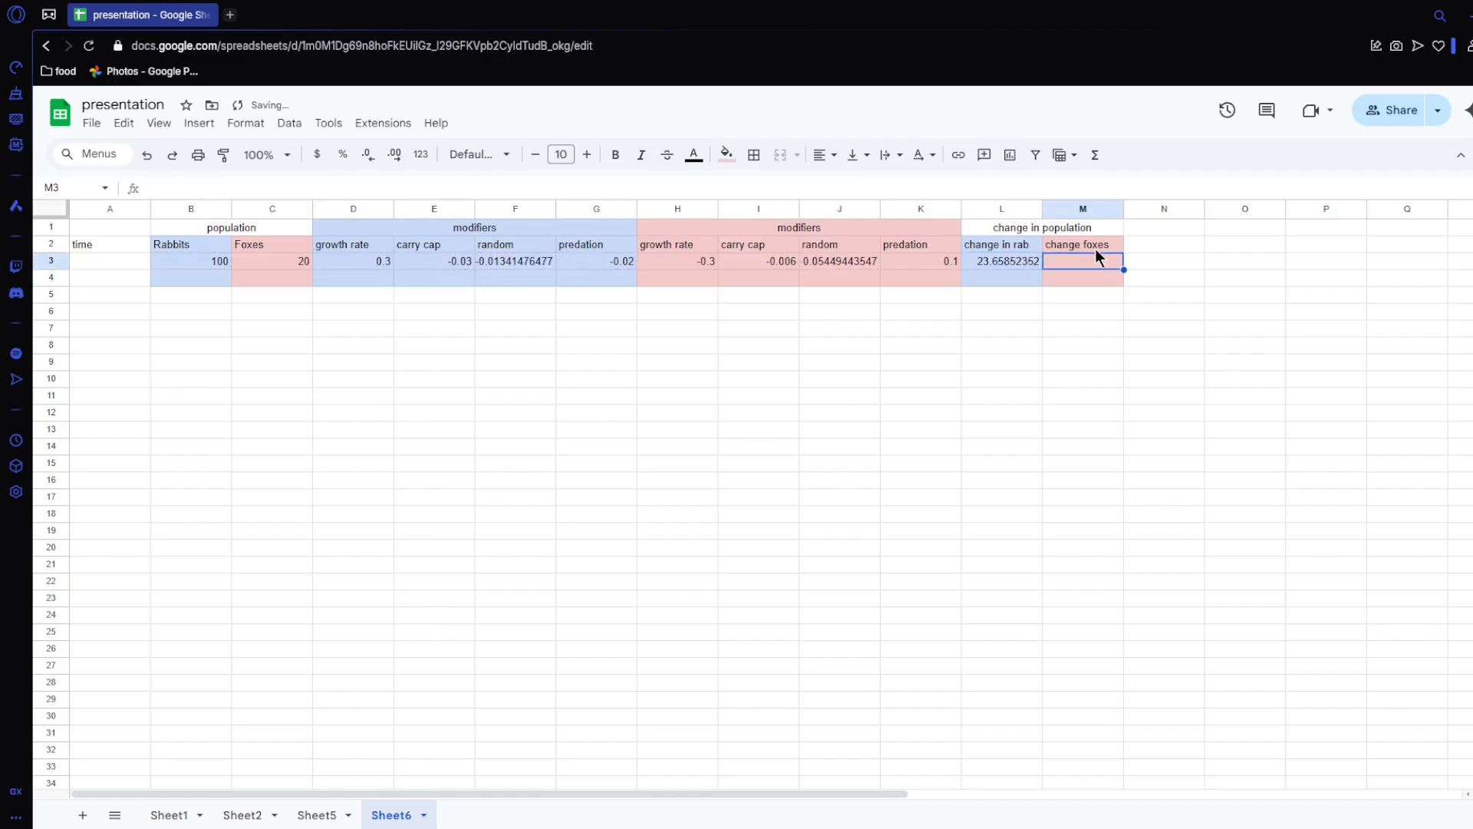
type("=")
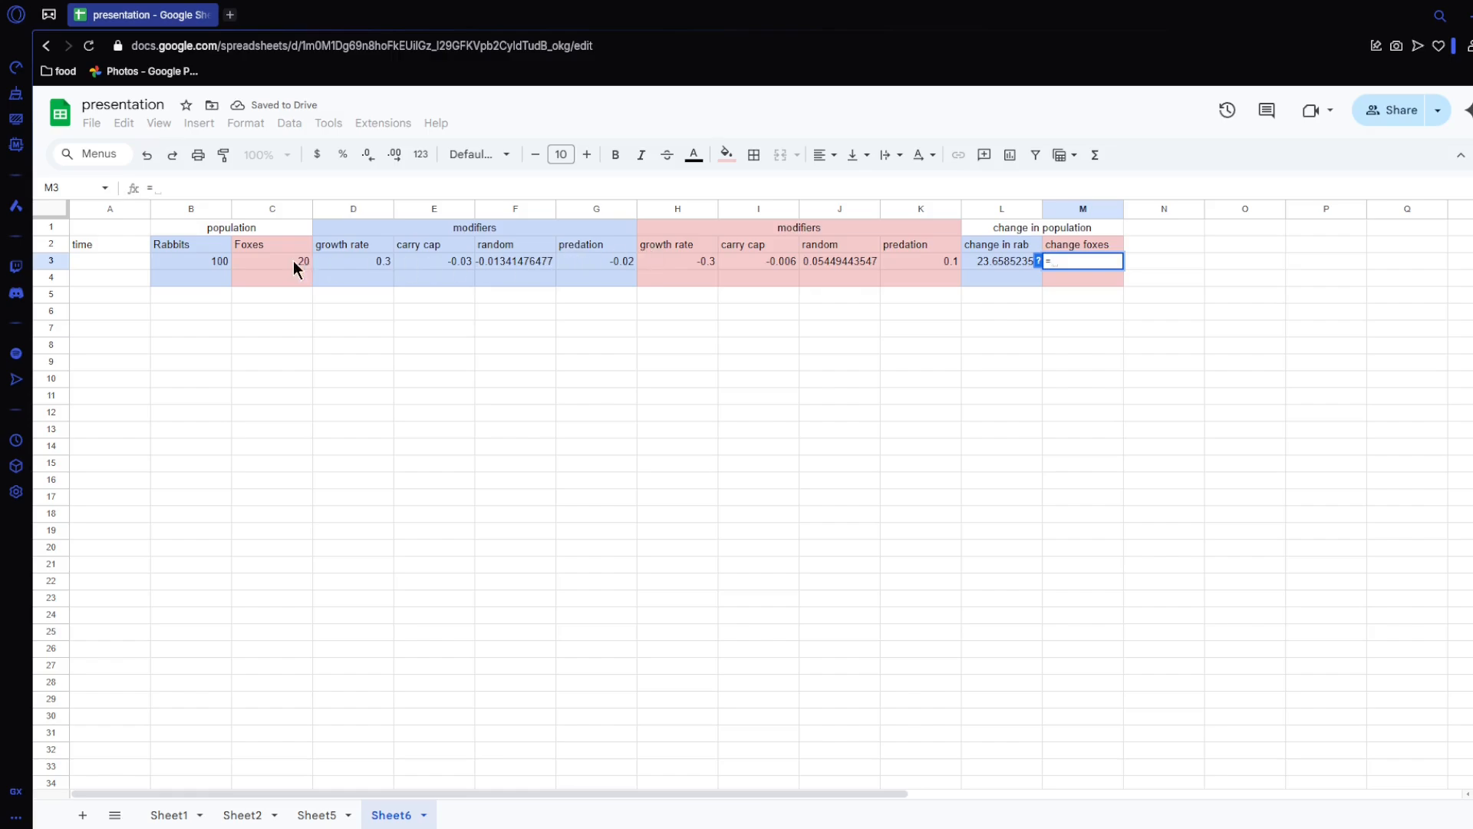
left_click(290, 262)
type("*sum(")
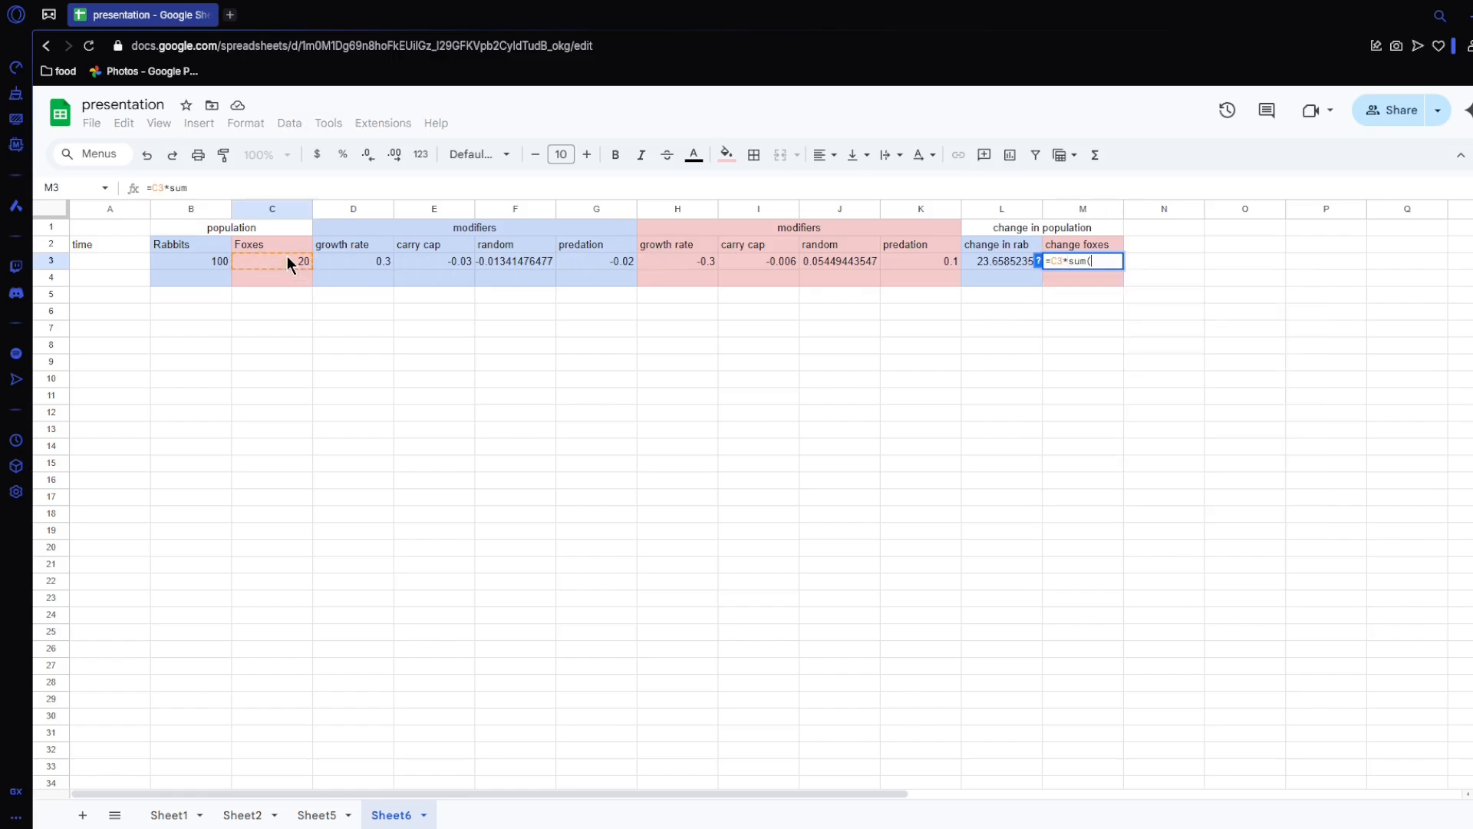
left_click_drag(695, 263, 918, 256)
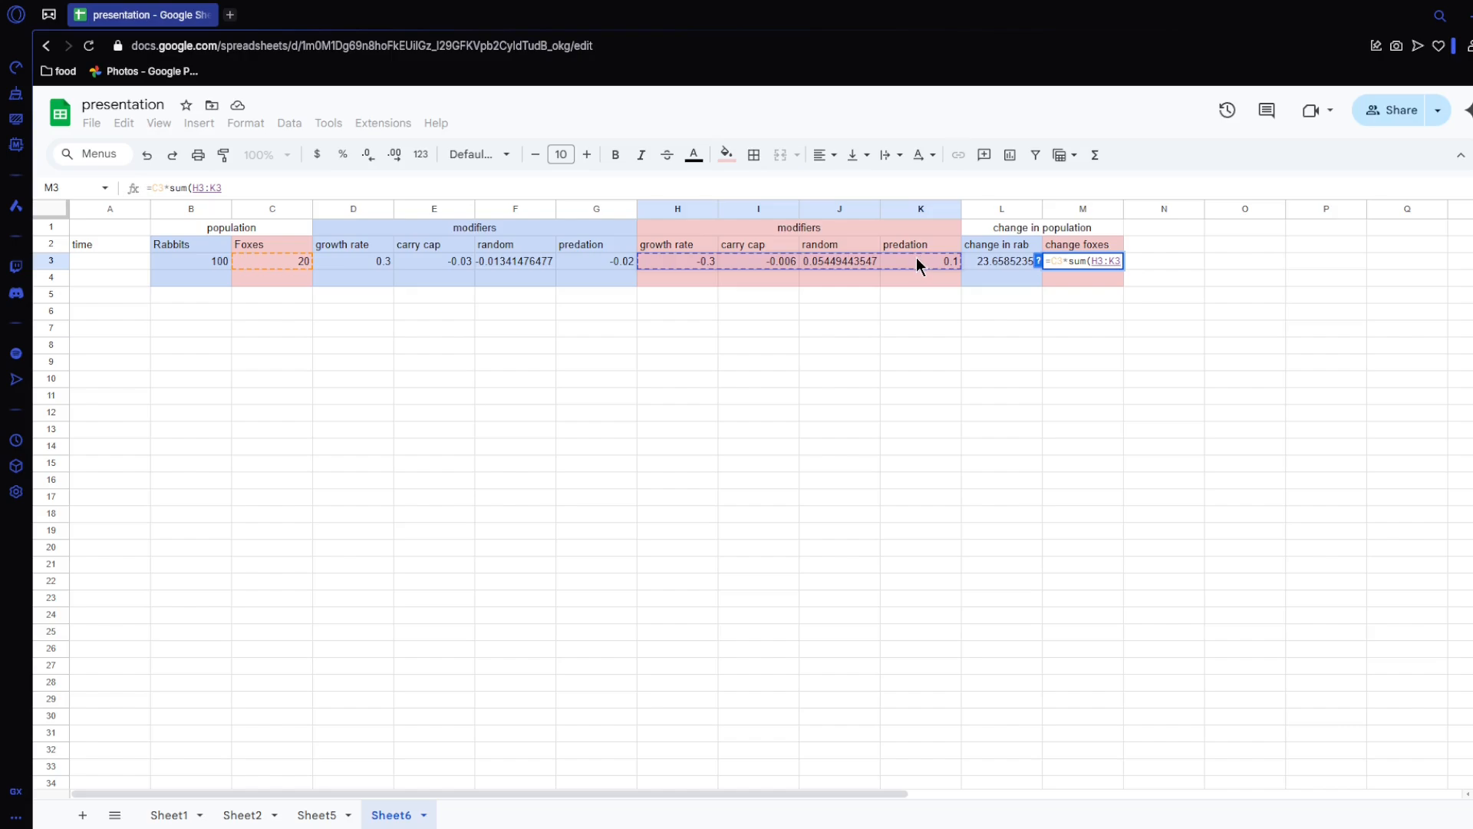
type(")")
key("Return")
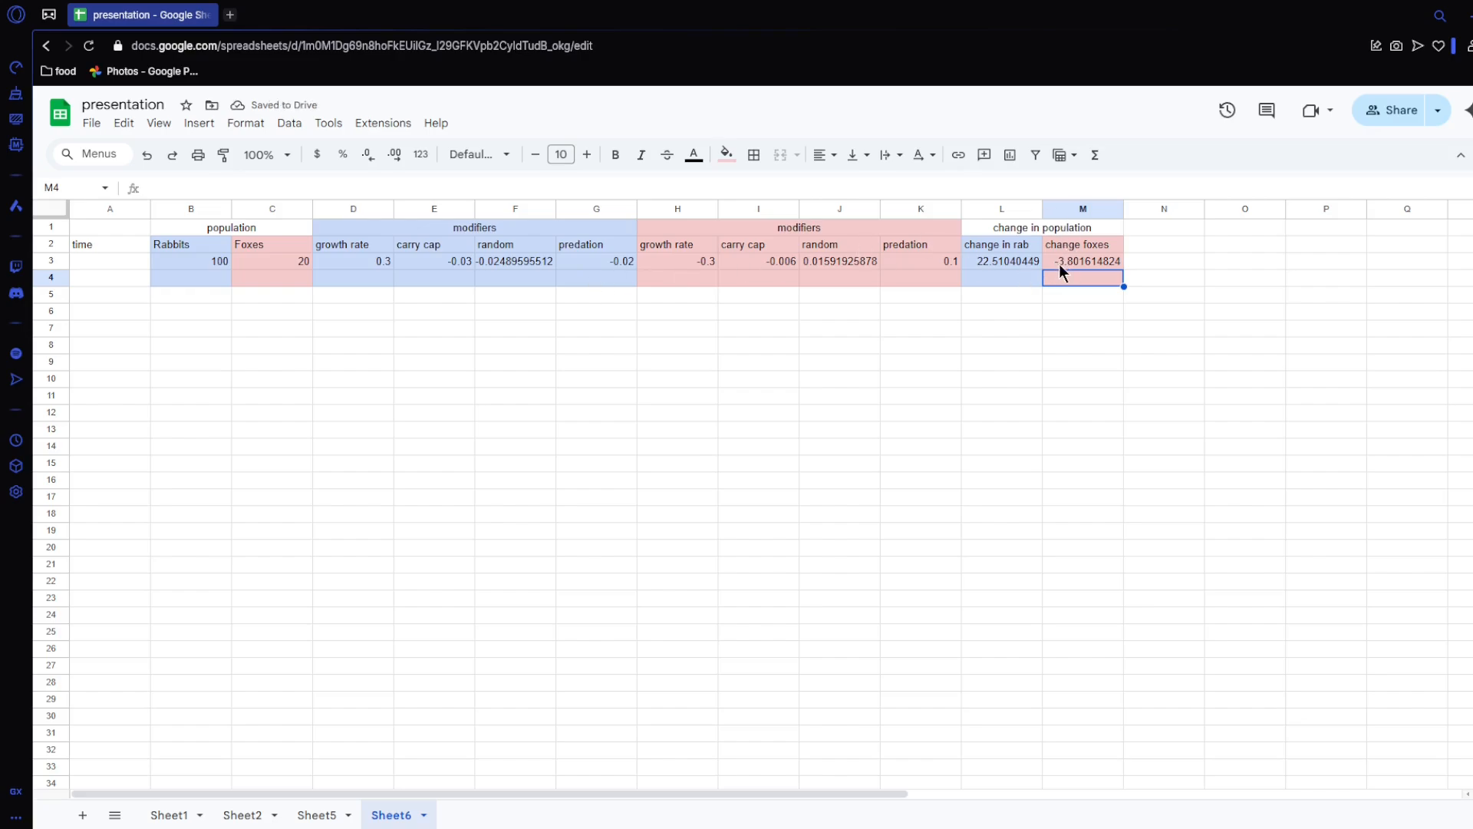
Step: Enter the next rabbit population in B4 with the formula =B3+L3
left_click(219, 280)
type("=")
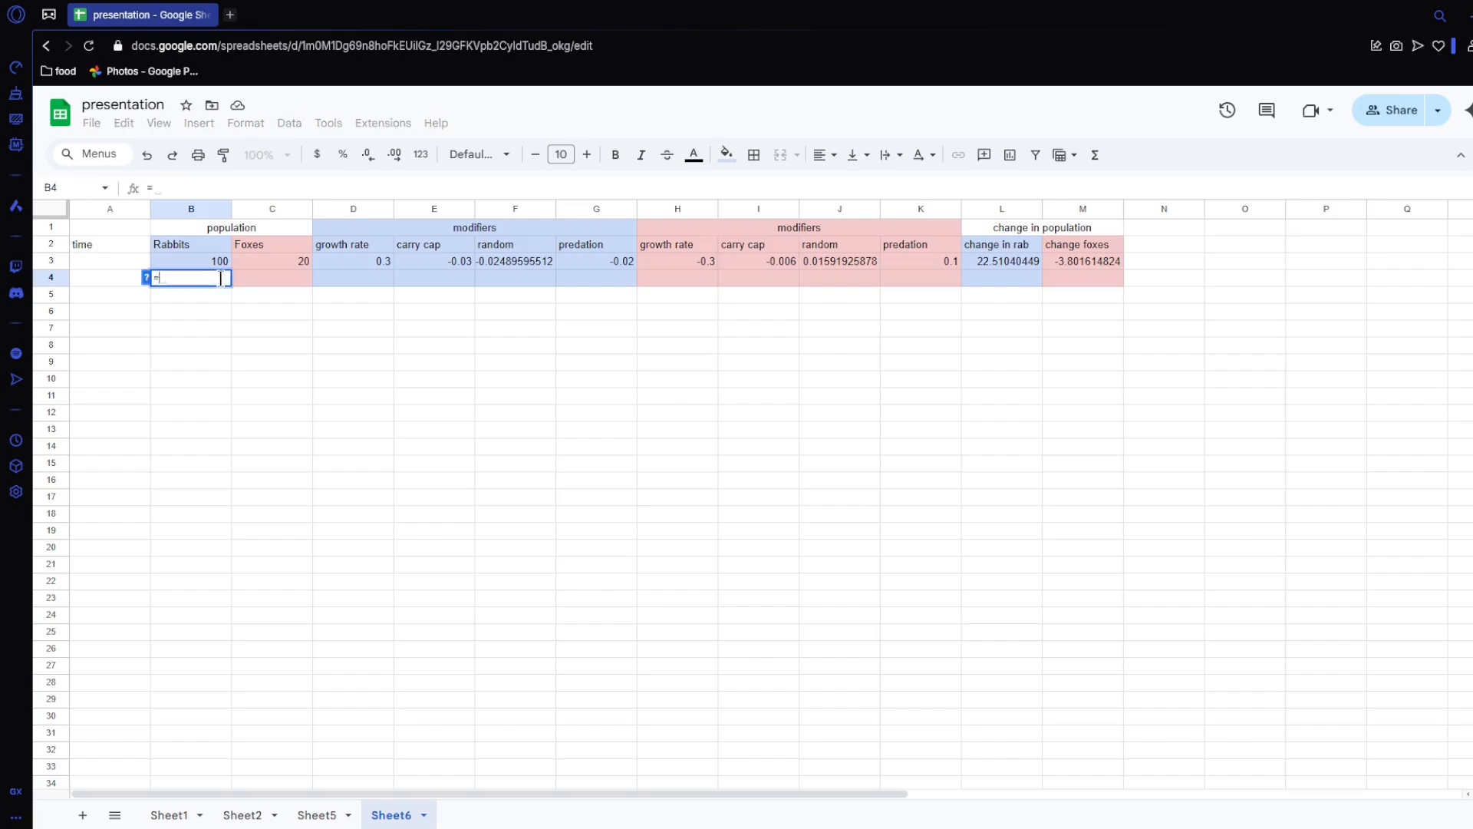
left_click(218, 261)
type("+")
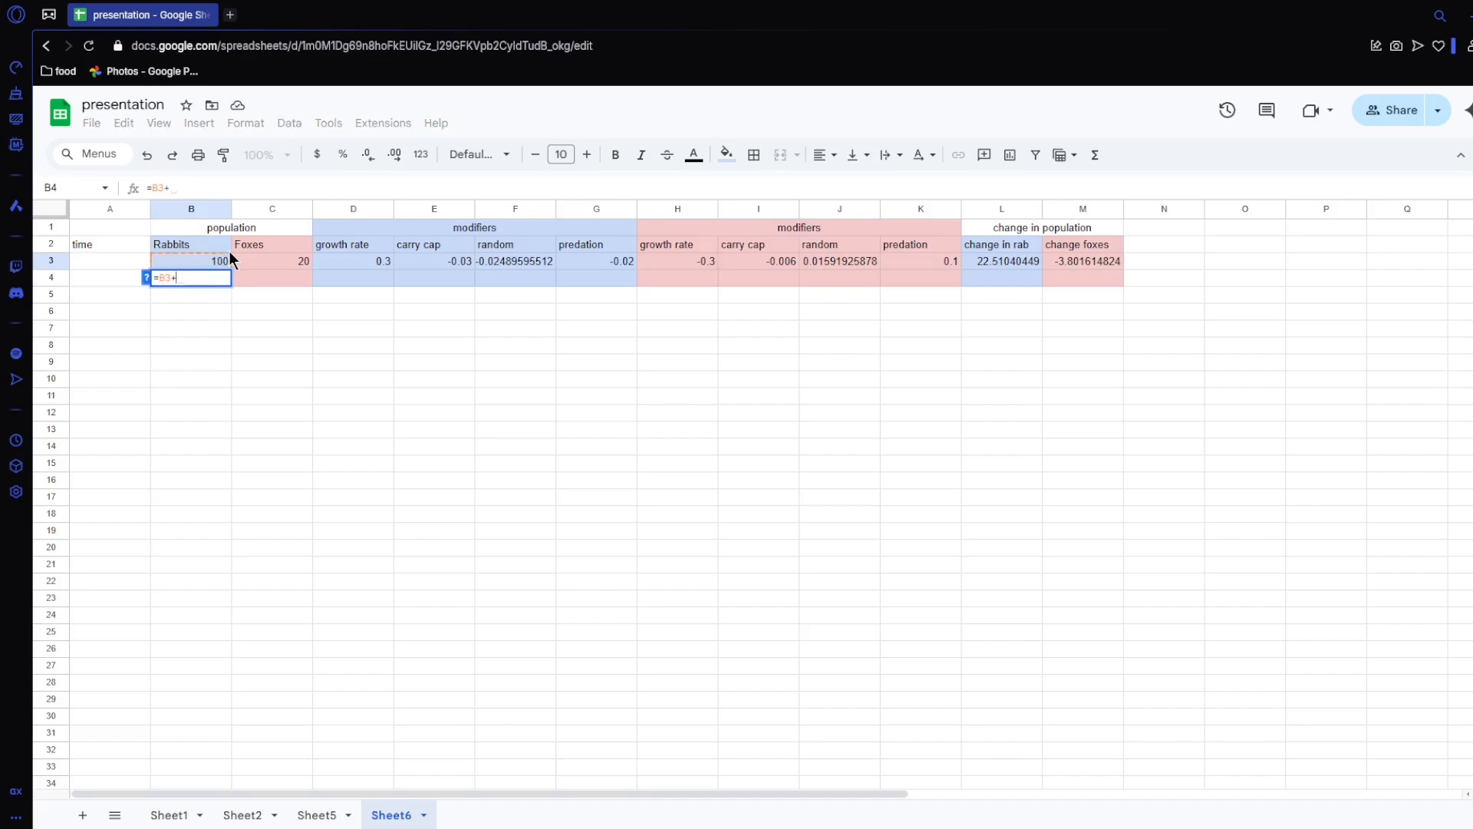
left_click(1033, 256)
key("Return")
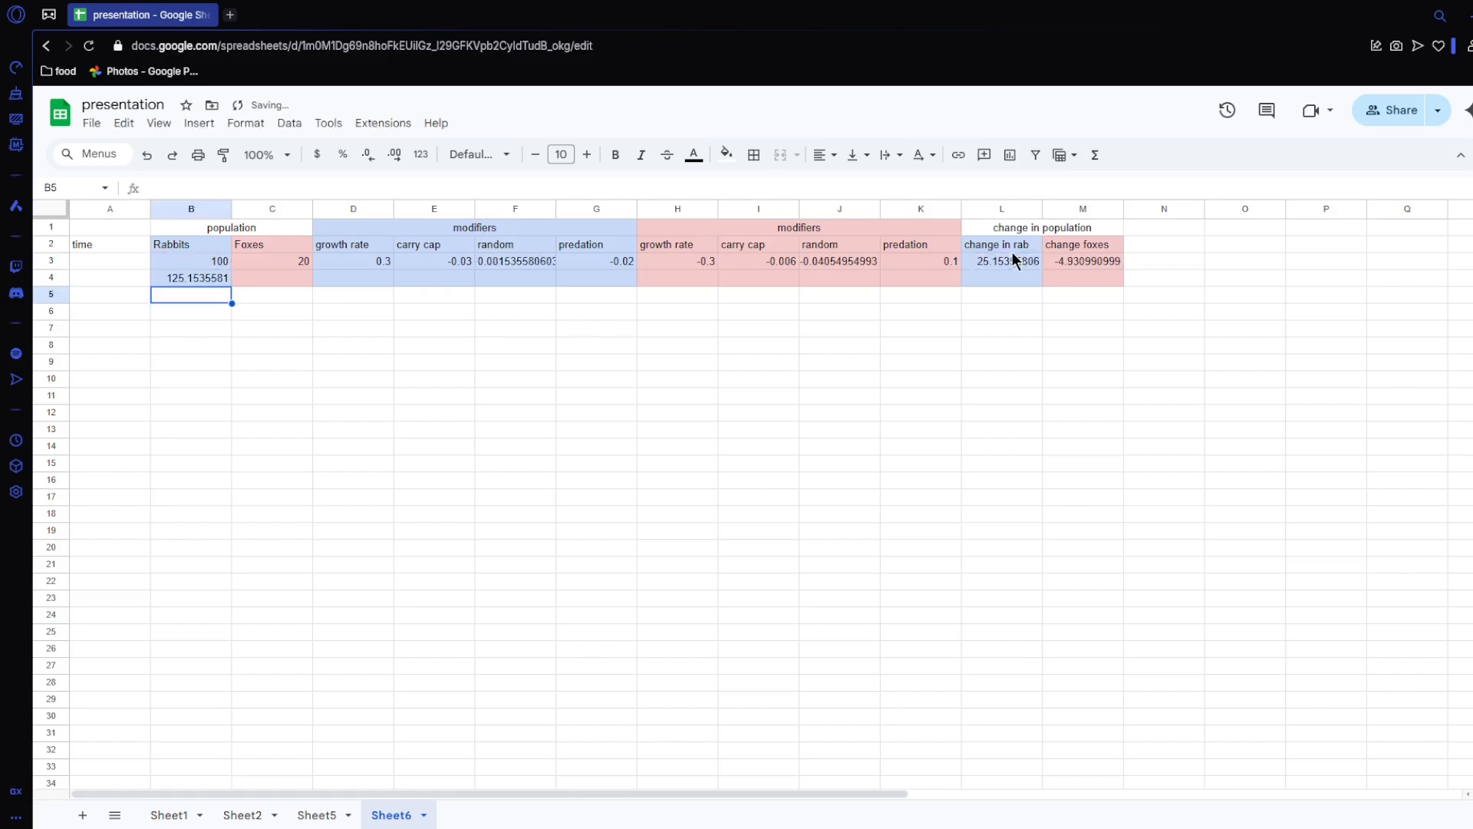
Step: Enter the next fox population in C4 with the formula =C3+M3
left_click(256, 278)
type("=")
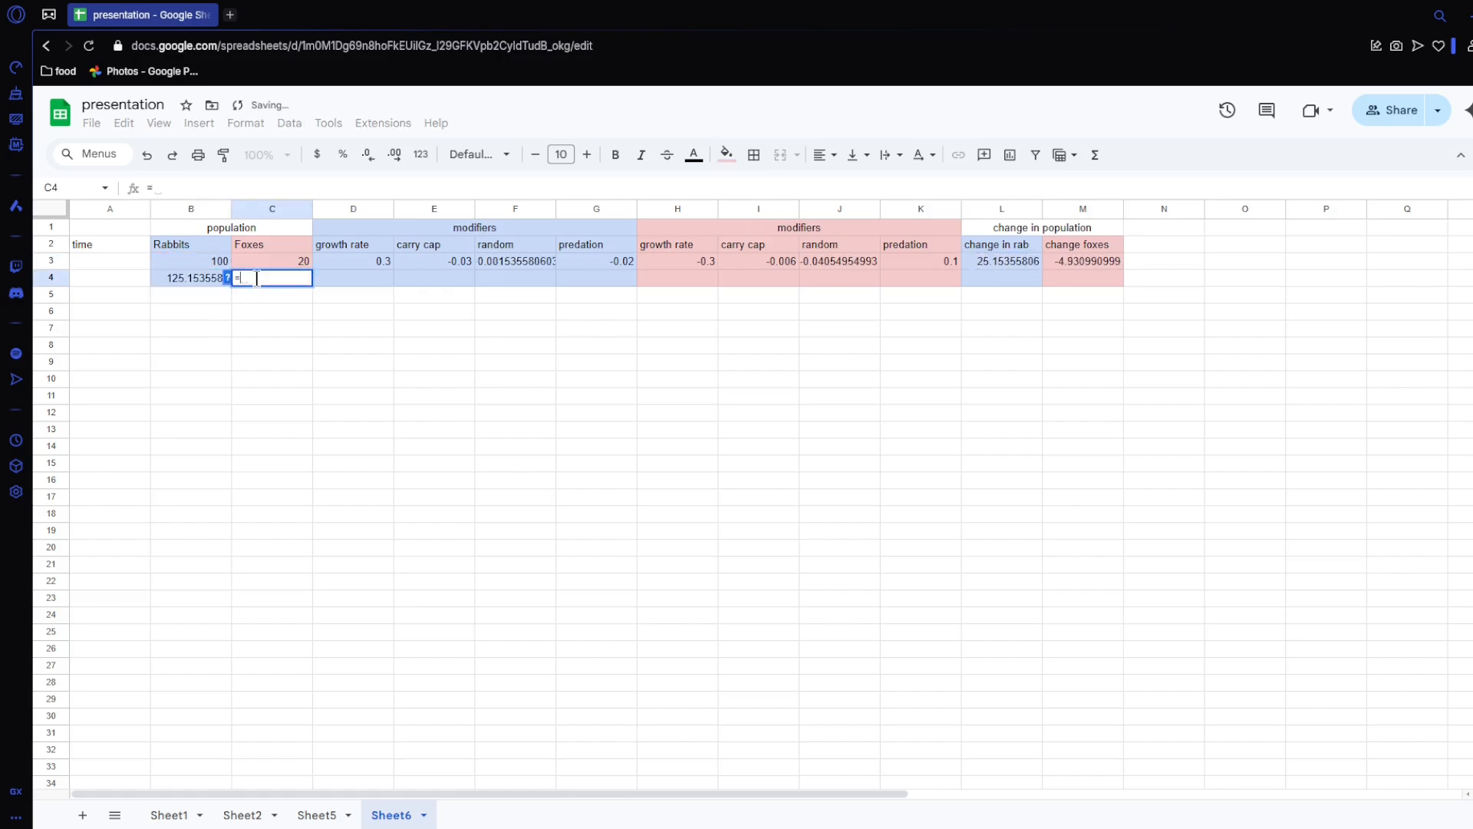
left_click(269, 259)
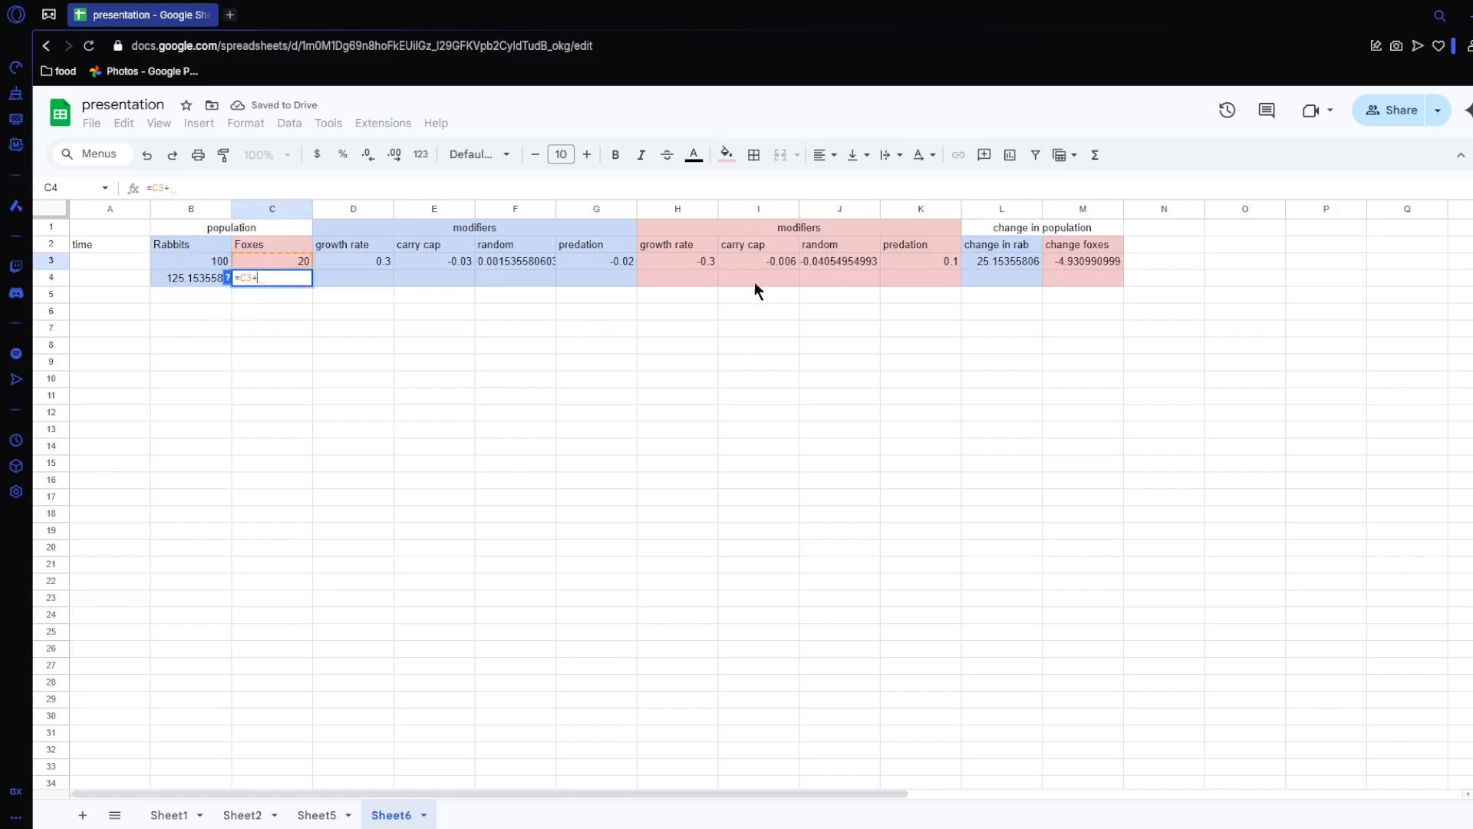
type("+")
left_click(1093, 261)
key("Return")
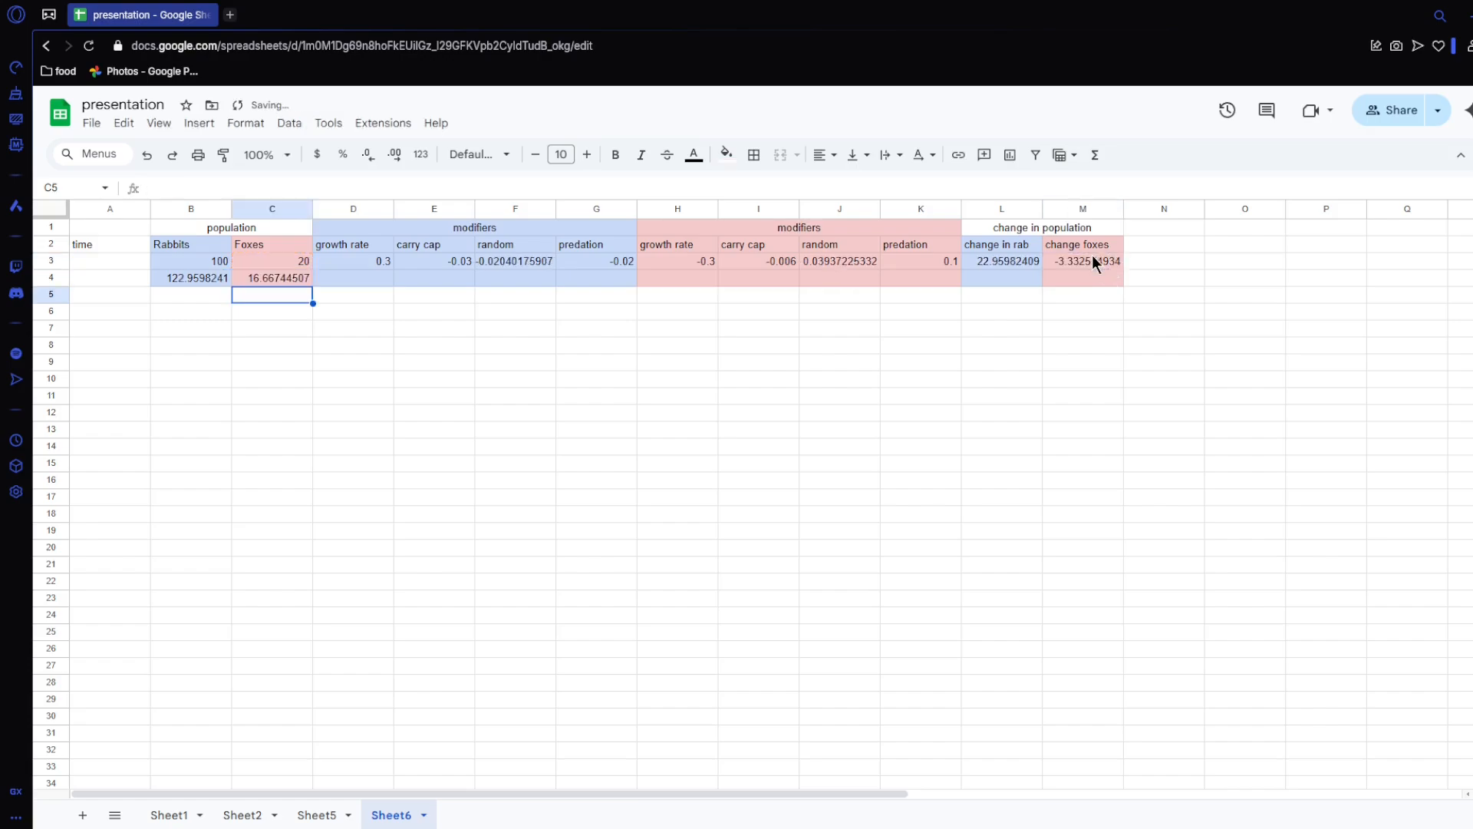
Step: Fill the modifier and change formulas in D3:M3 down to row 4, and extend B4:M4 down to row 32
left_click_drag(347, 261, 1122, 284)
left_click(184, 279)
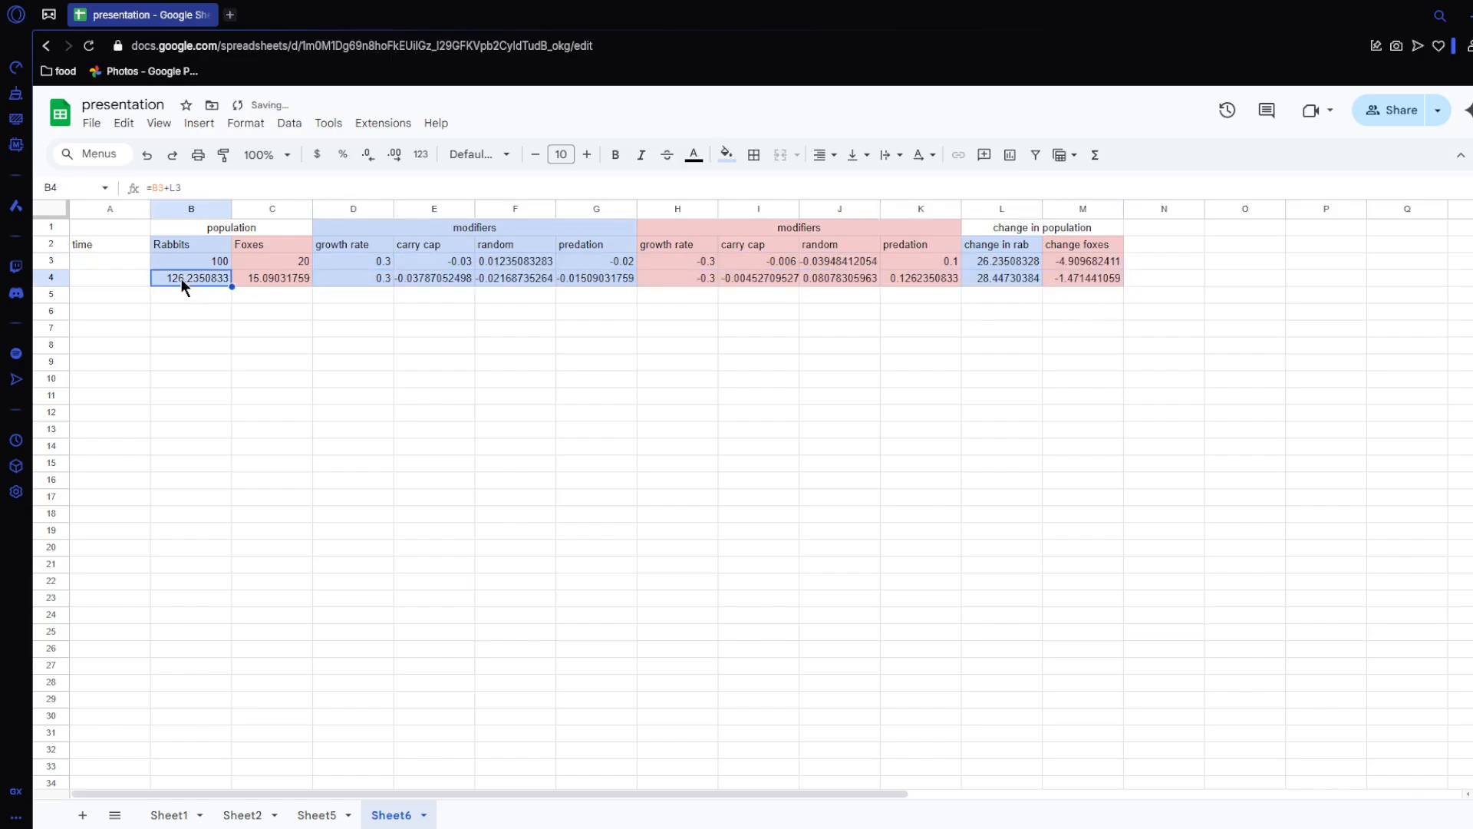
left_click_drag(181, 278, 1028, 751)
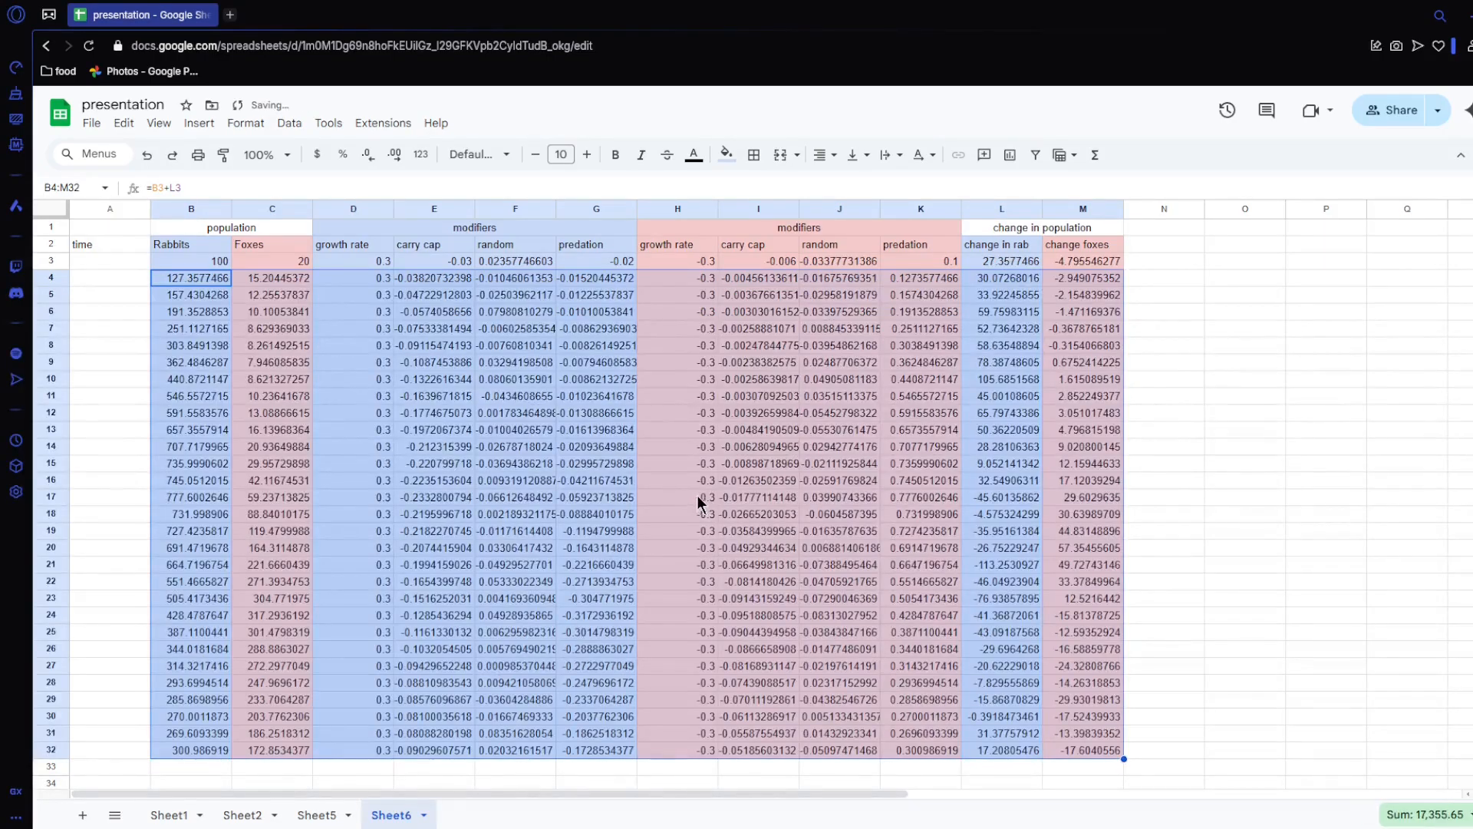
Step: Number the time column from 1 in A3, entering 1, 2, 3 and extending the series to 30 in A32
left_click(91, 262)
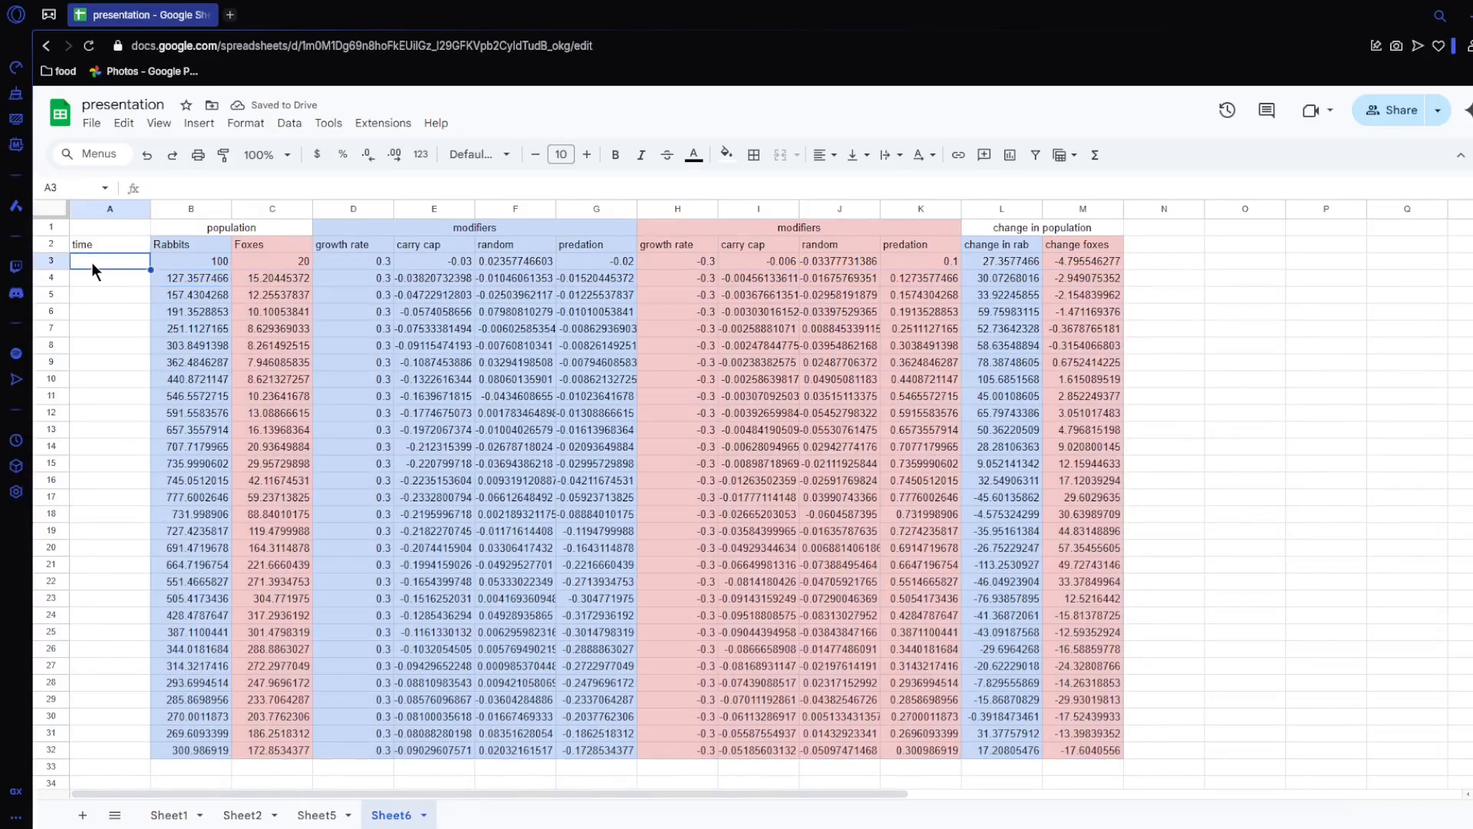
type("1")
key("Return")
type("2")
key("Return")
type("3")
key("Return")
left_click(95, 267)
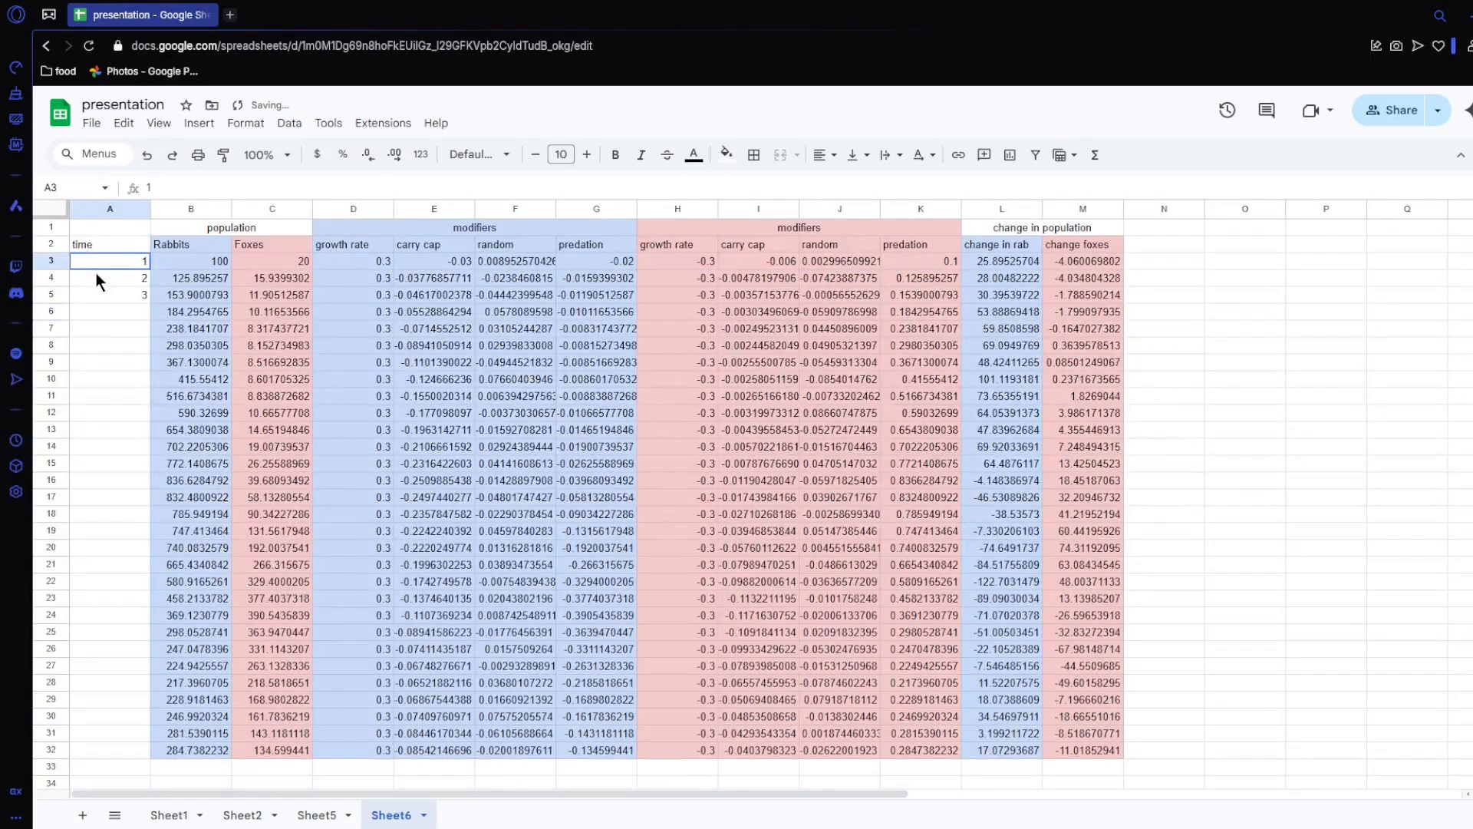
left_click_drag(96, 270, 115, 759)
Step: Insert a line chart of the rabbit and fox populations over time from A2:C32
left_click_drag(100, 244, 251, 741)
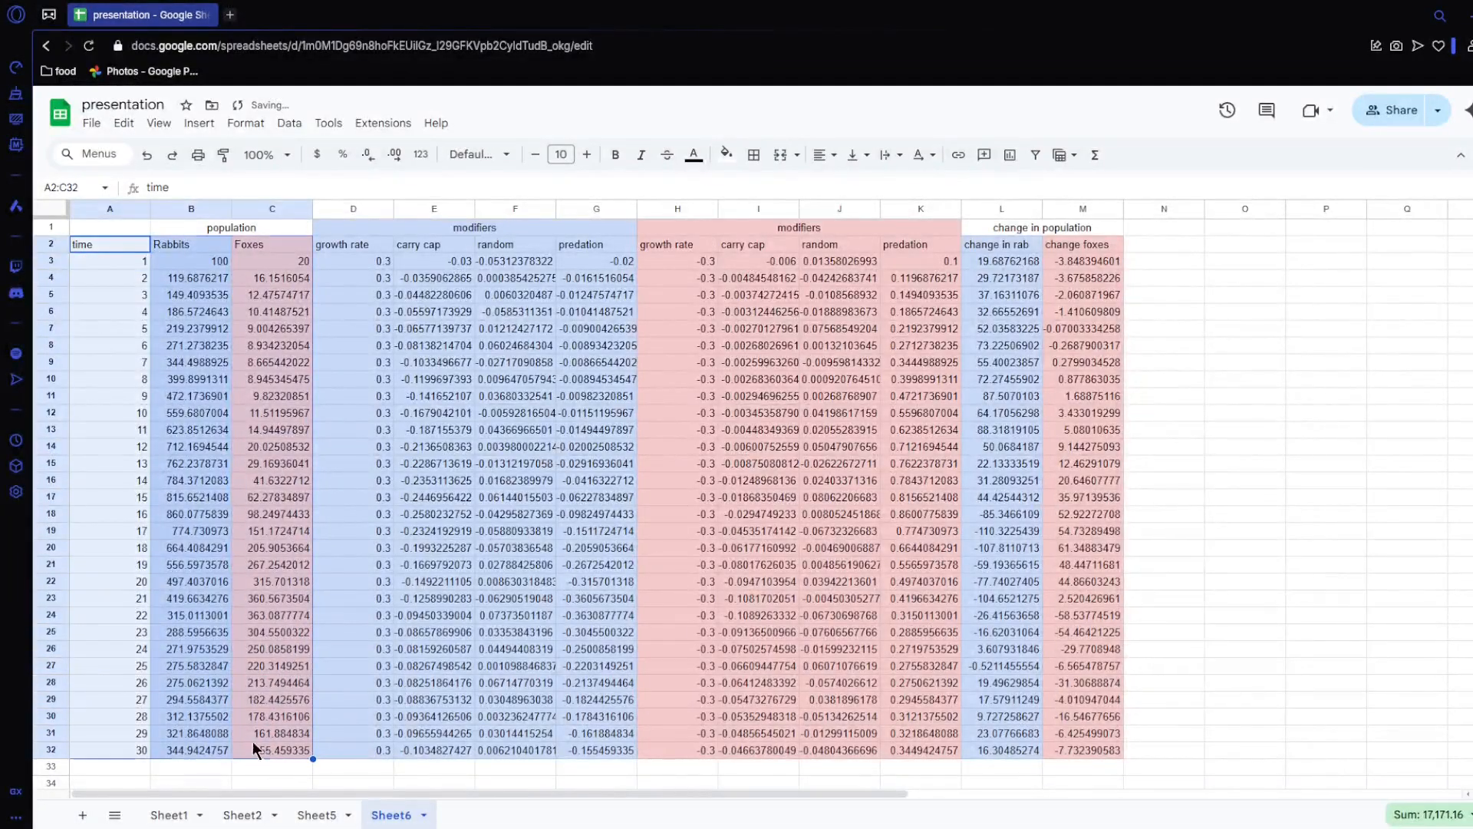
left_click(1010, 154)
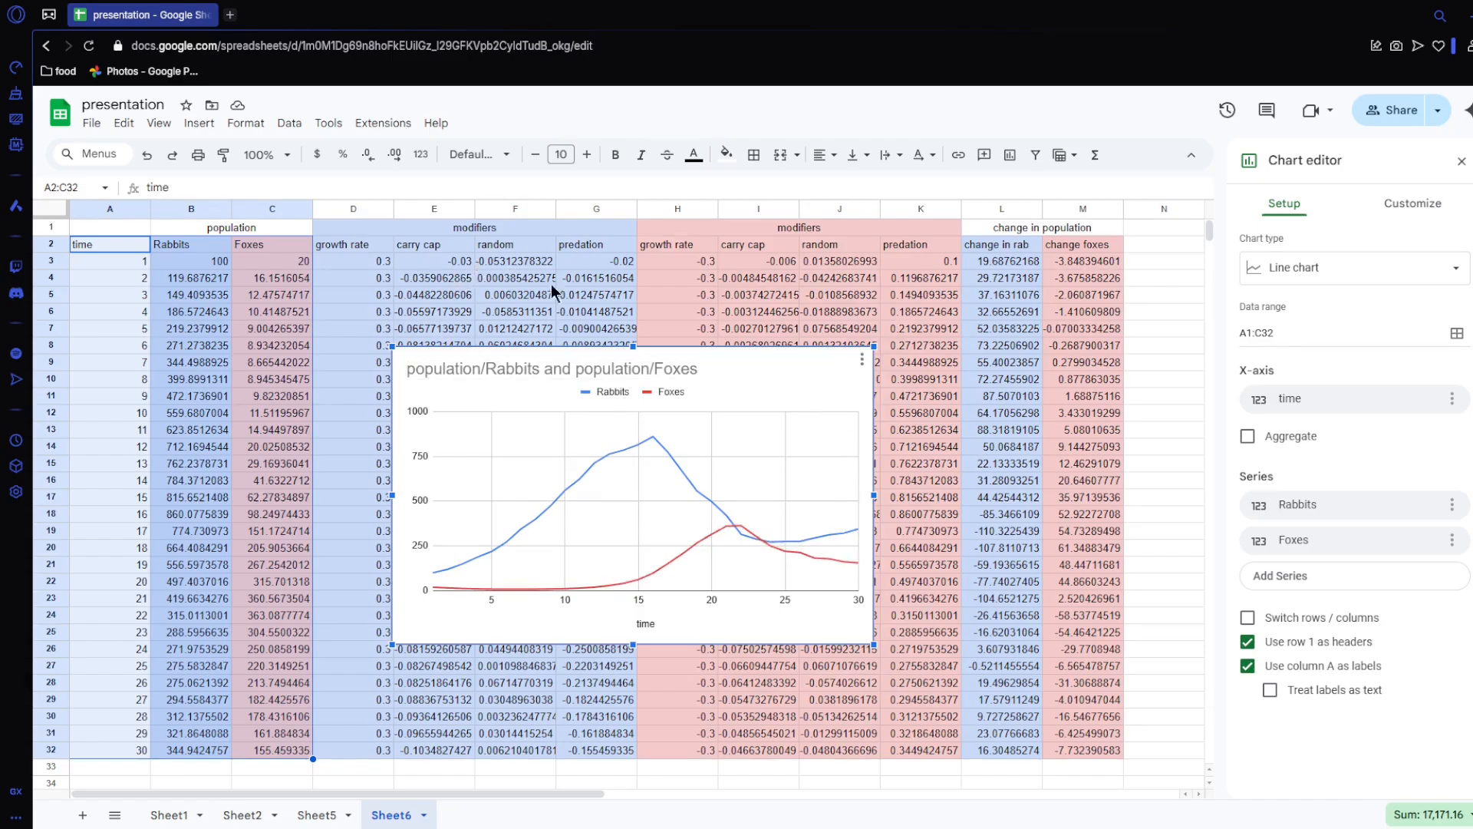
Step: Recalculate the random modifiers repeatedly by pasting over F3, and examine how the 30-period population curves vary
left_click(518, 260)
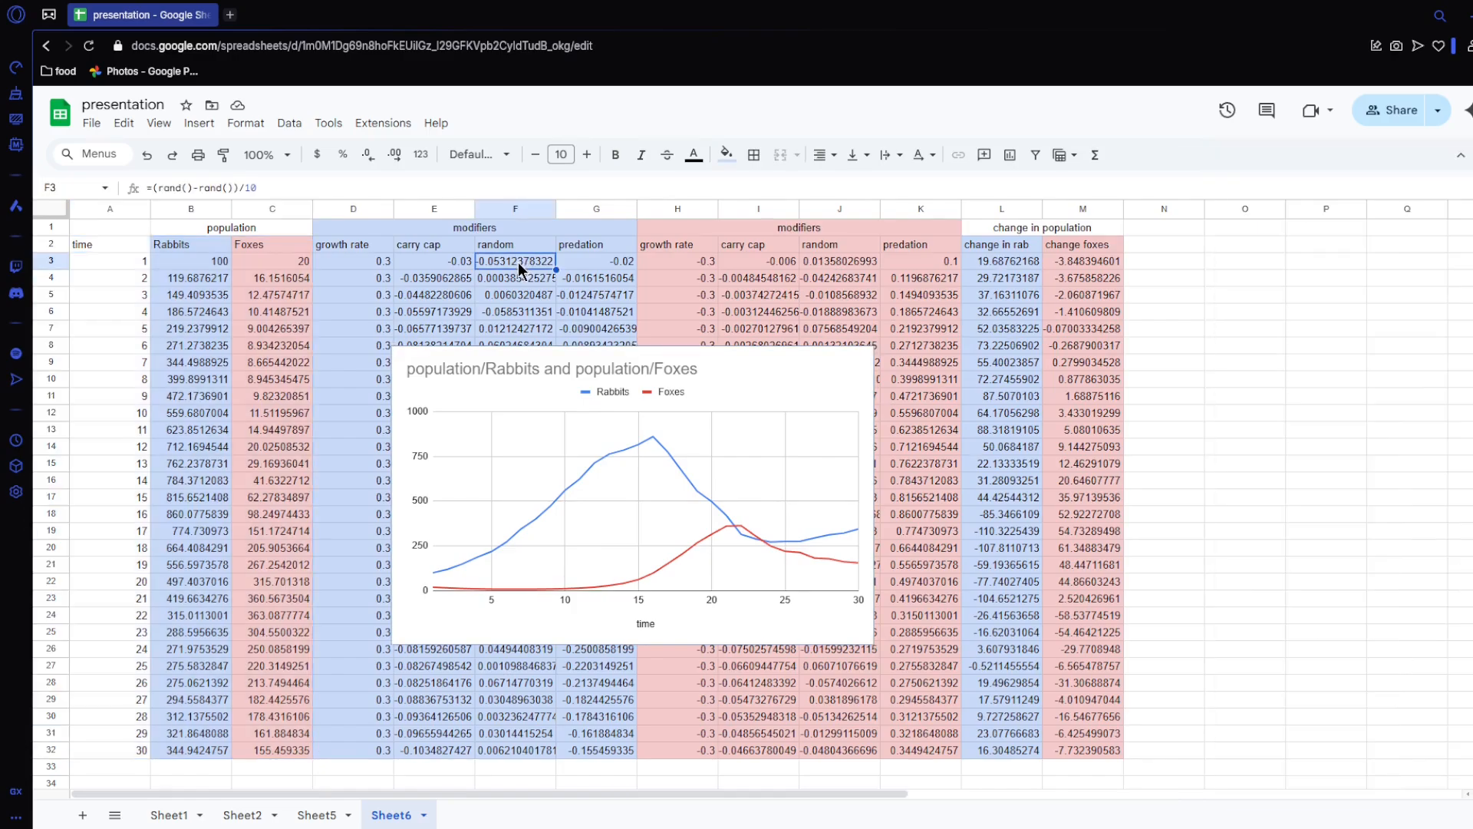
key("ctrl+v")
key("ctrl+v")
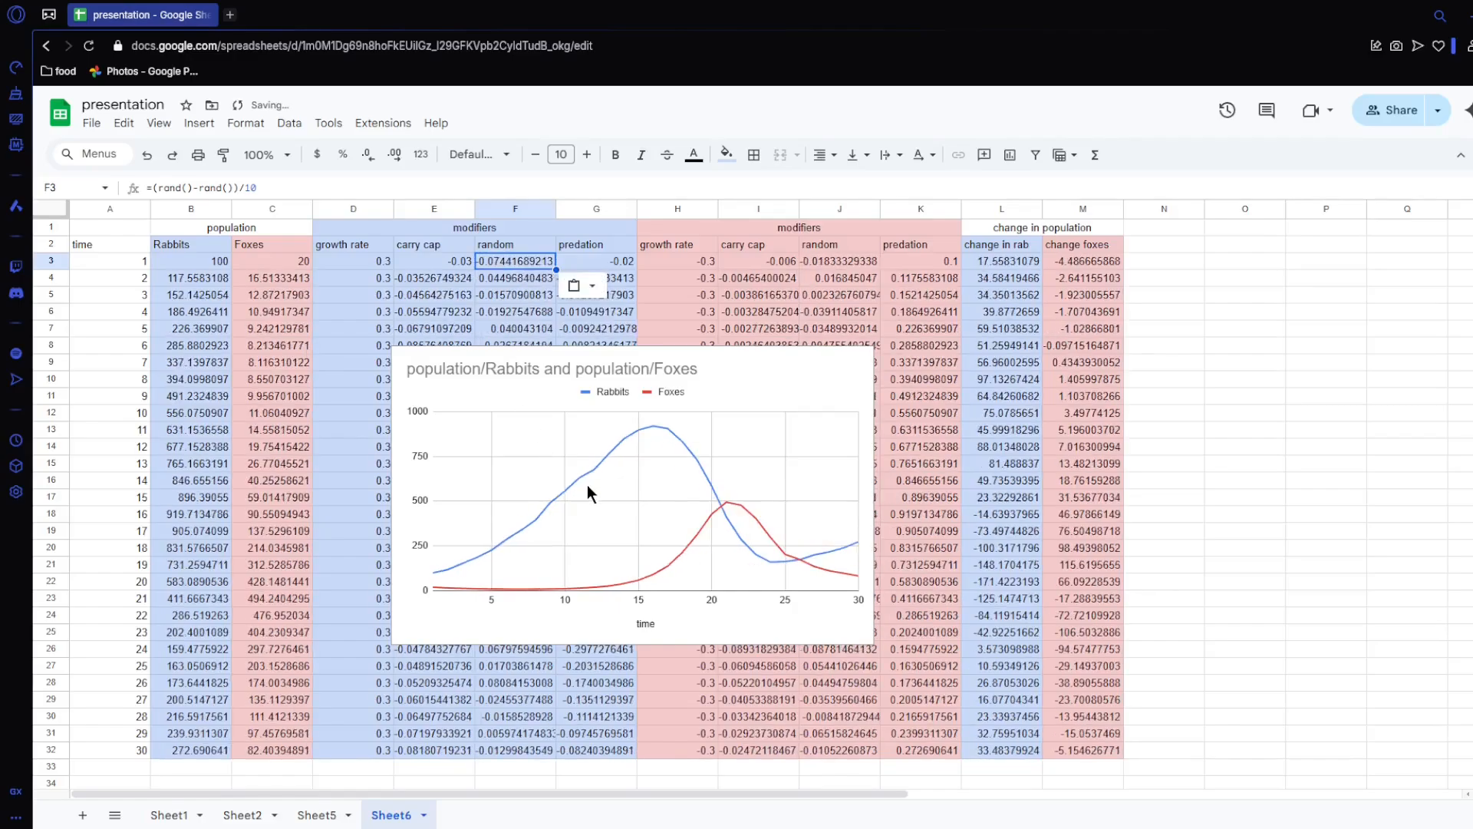
key("ctrl+v")
key("ctrl+v")
key("ctrl+v")
key("ctrl+v")
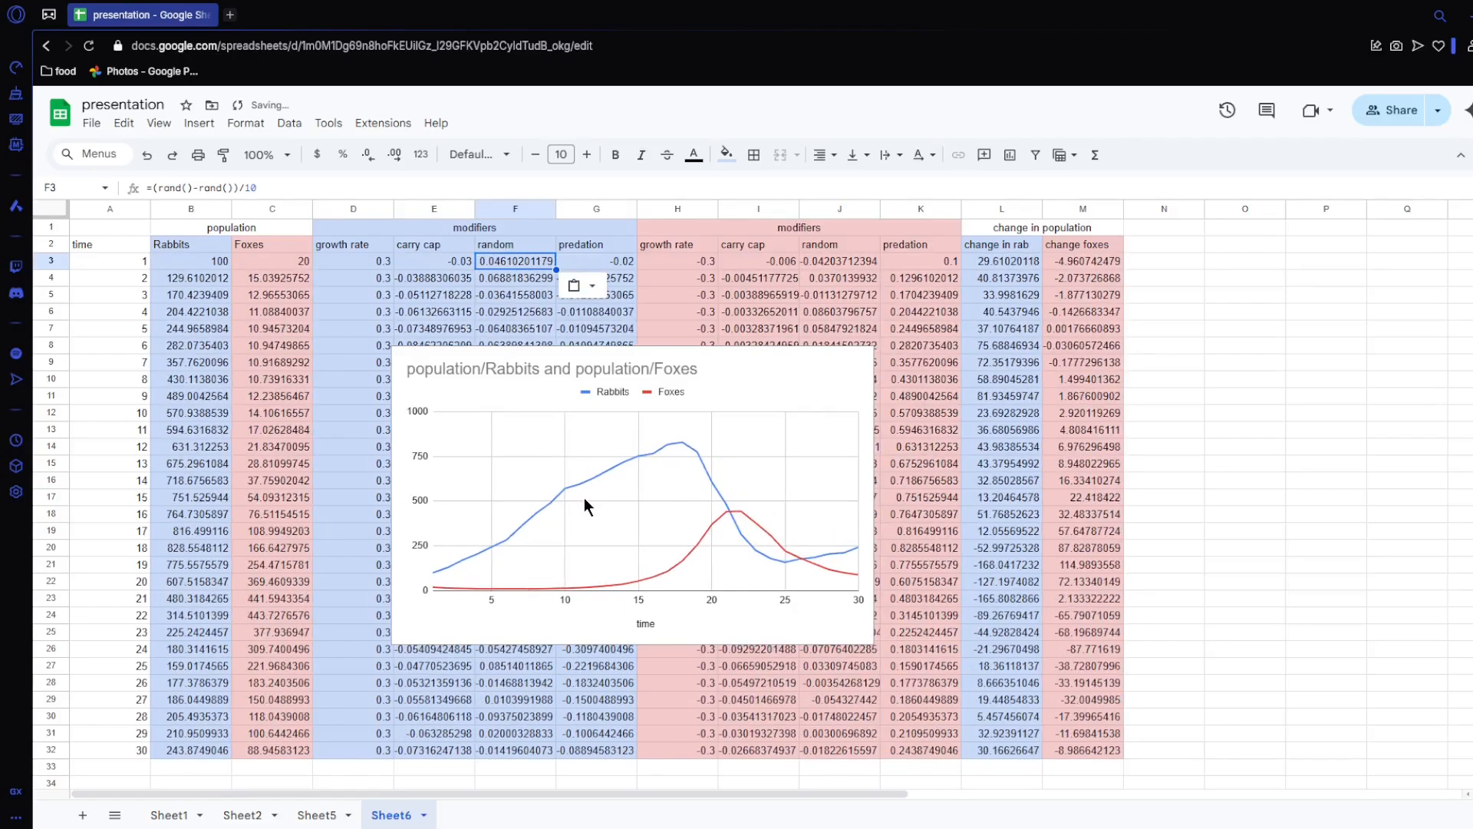
key("ctrl+v")
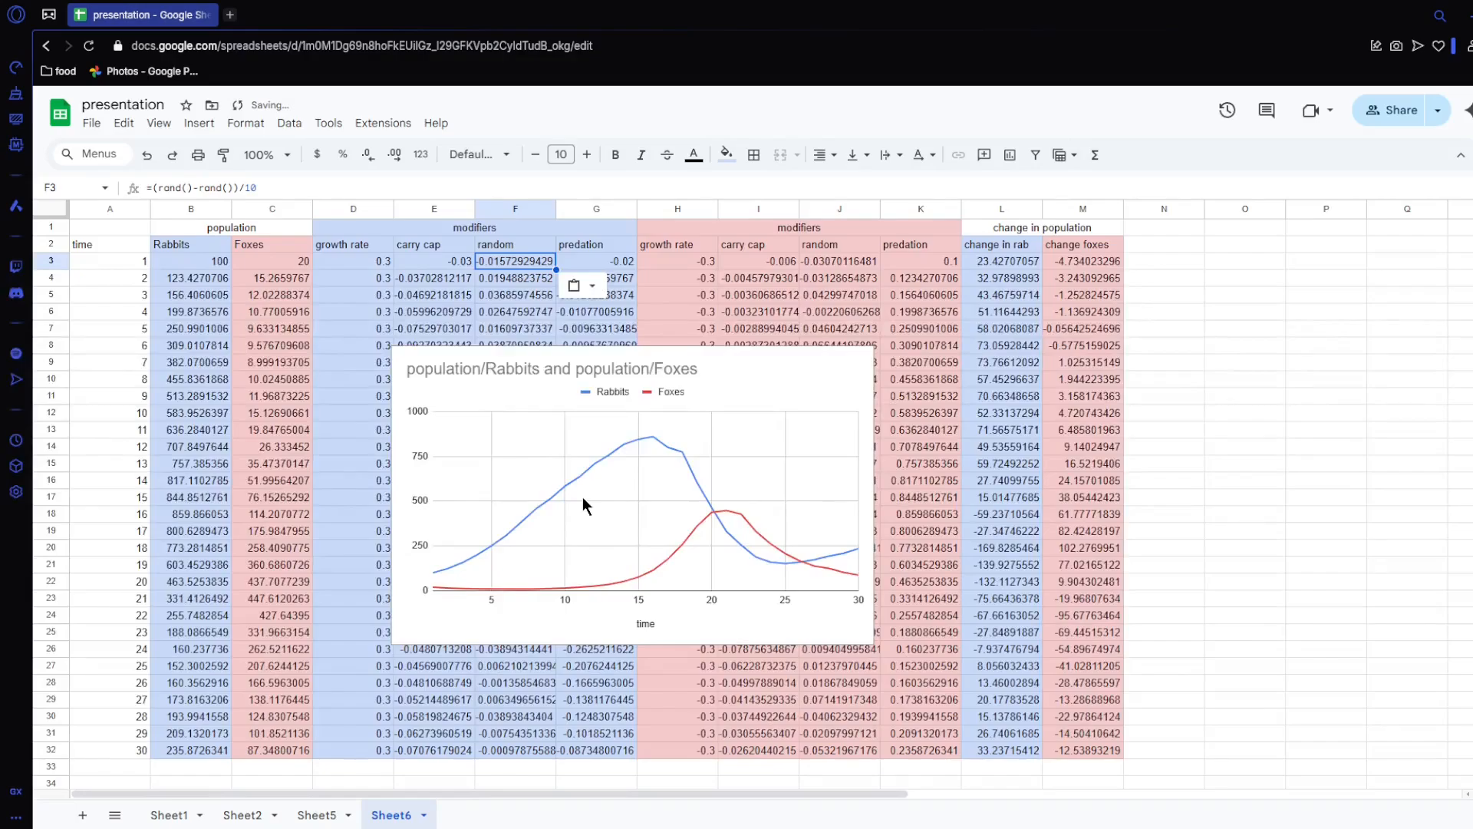
key("ctrl+v")
key("ctrl+v")
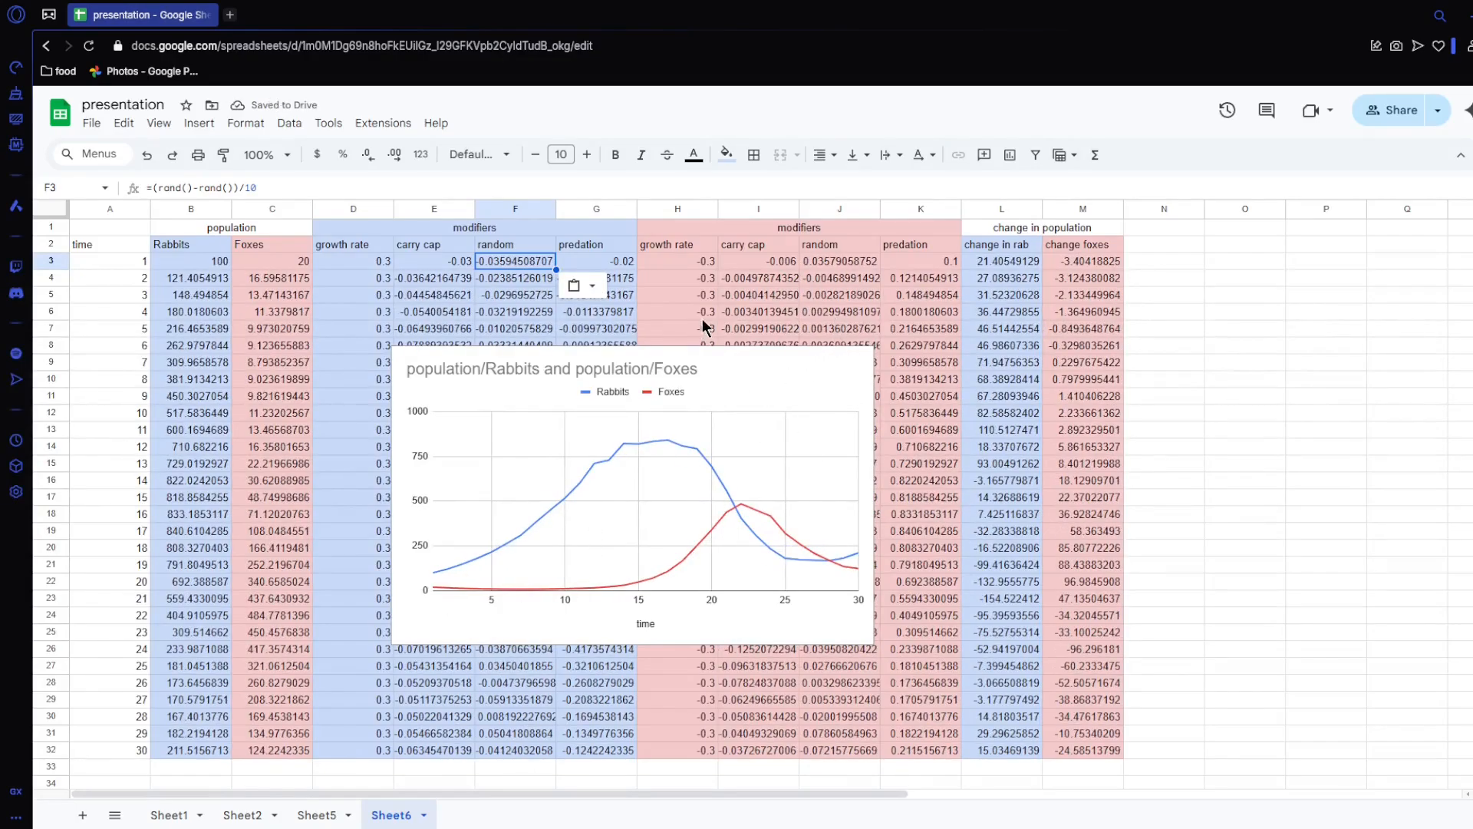
Step: Delete the population chart and fill the model formulas in B32:M32 down to row 62
left_click(700, 356)
key("Delete")
scroll(117, 425, "down", 6)
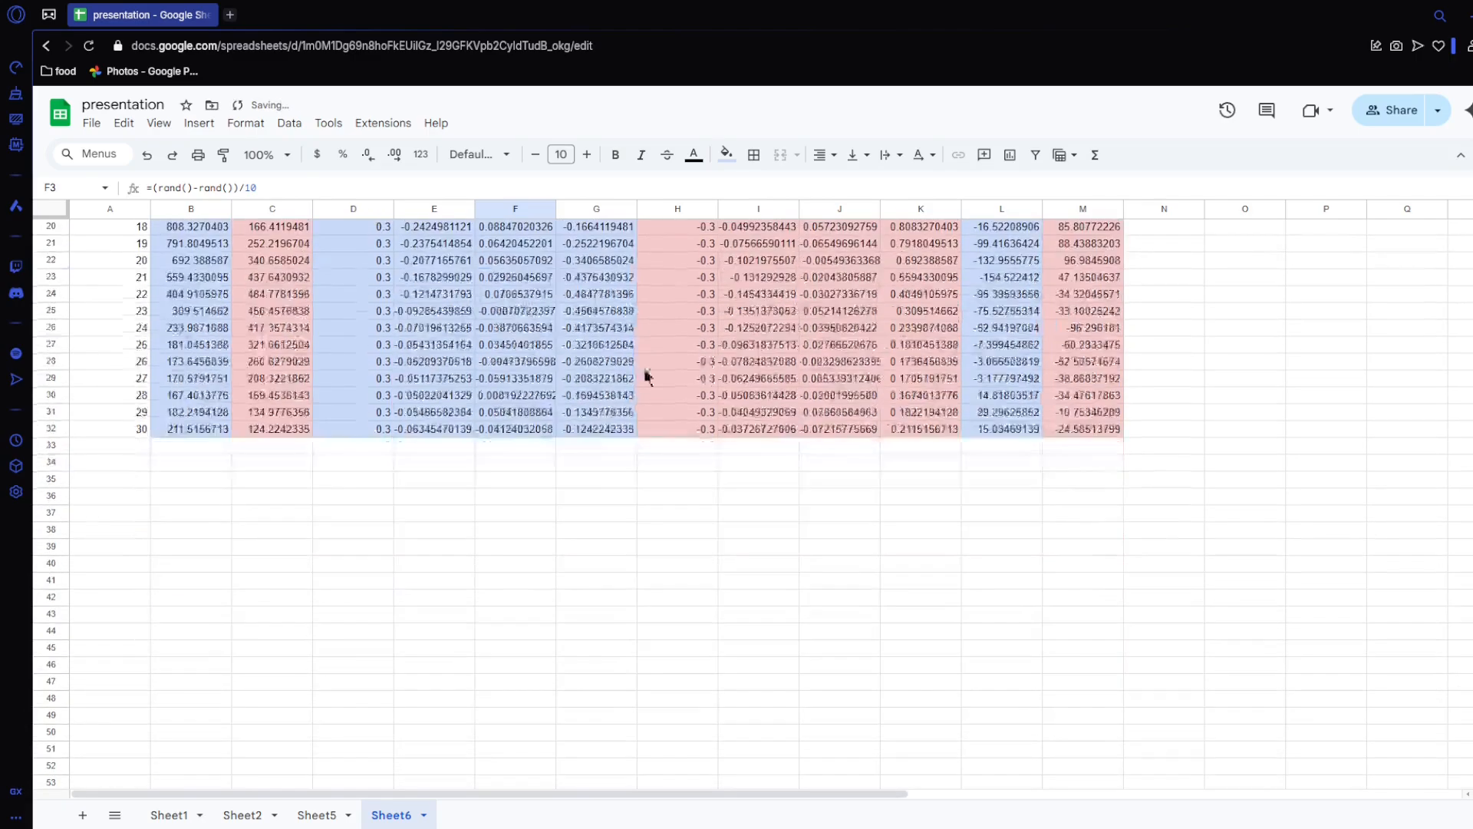
left_click_drag(194, 432, 1071, 703)
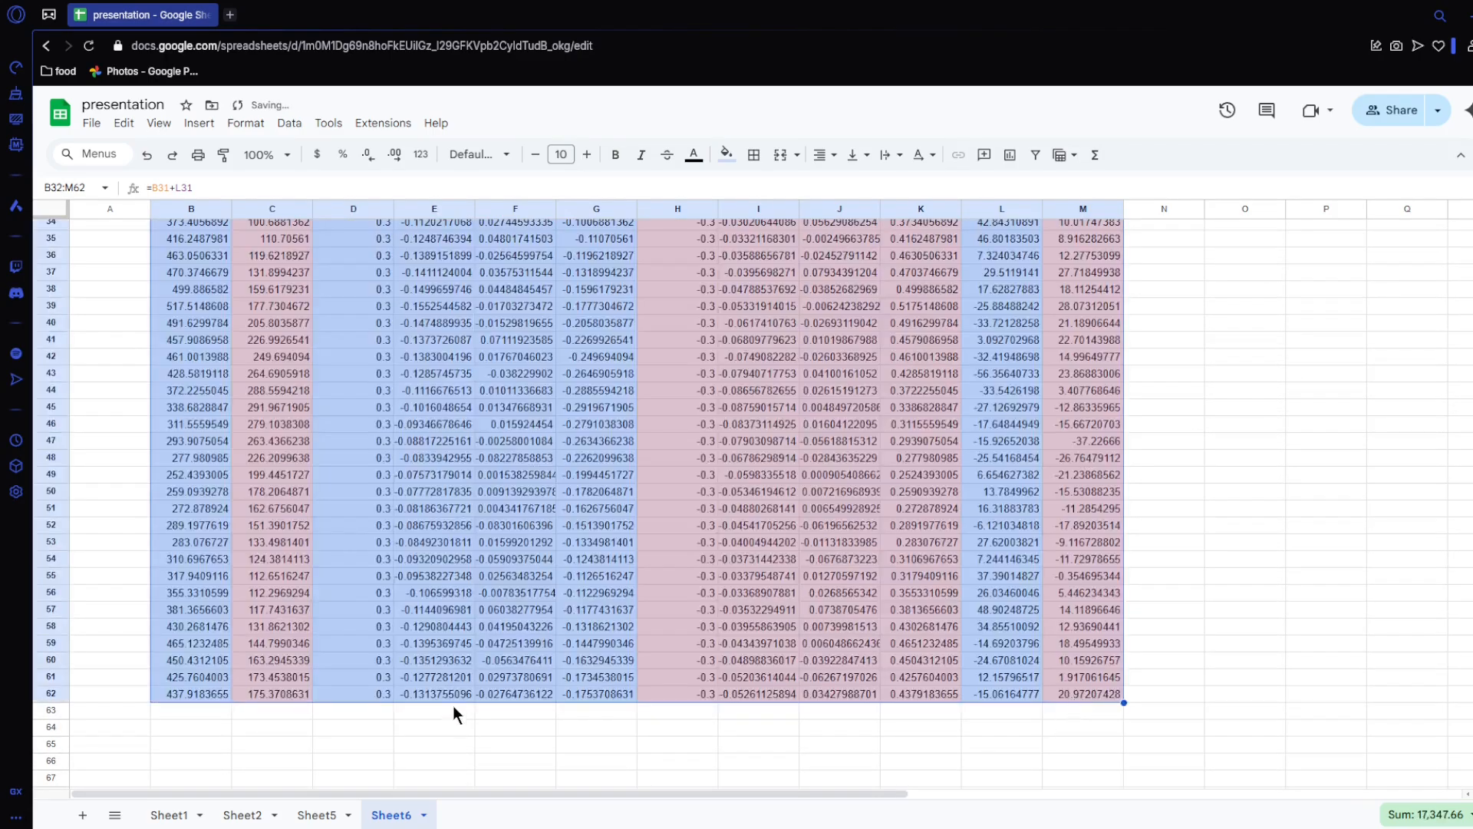
Step: Extend the time series in column A to 60 in row 62
scroll(453, 706, "up", 5)
left_click_drag(115, 395, 138, 619)
Step: Insert a line chart of the rabbit and fox populations over 60 time steps from A2:C62
scroll(444, 464, "up", 10)
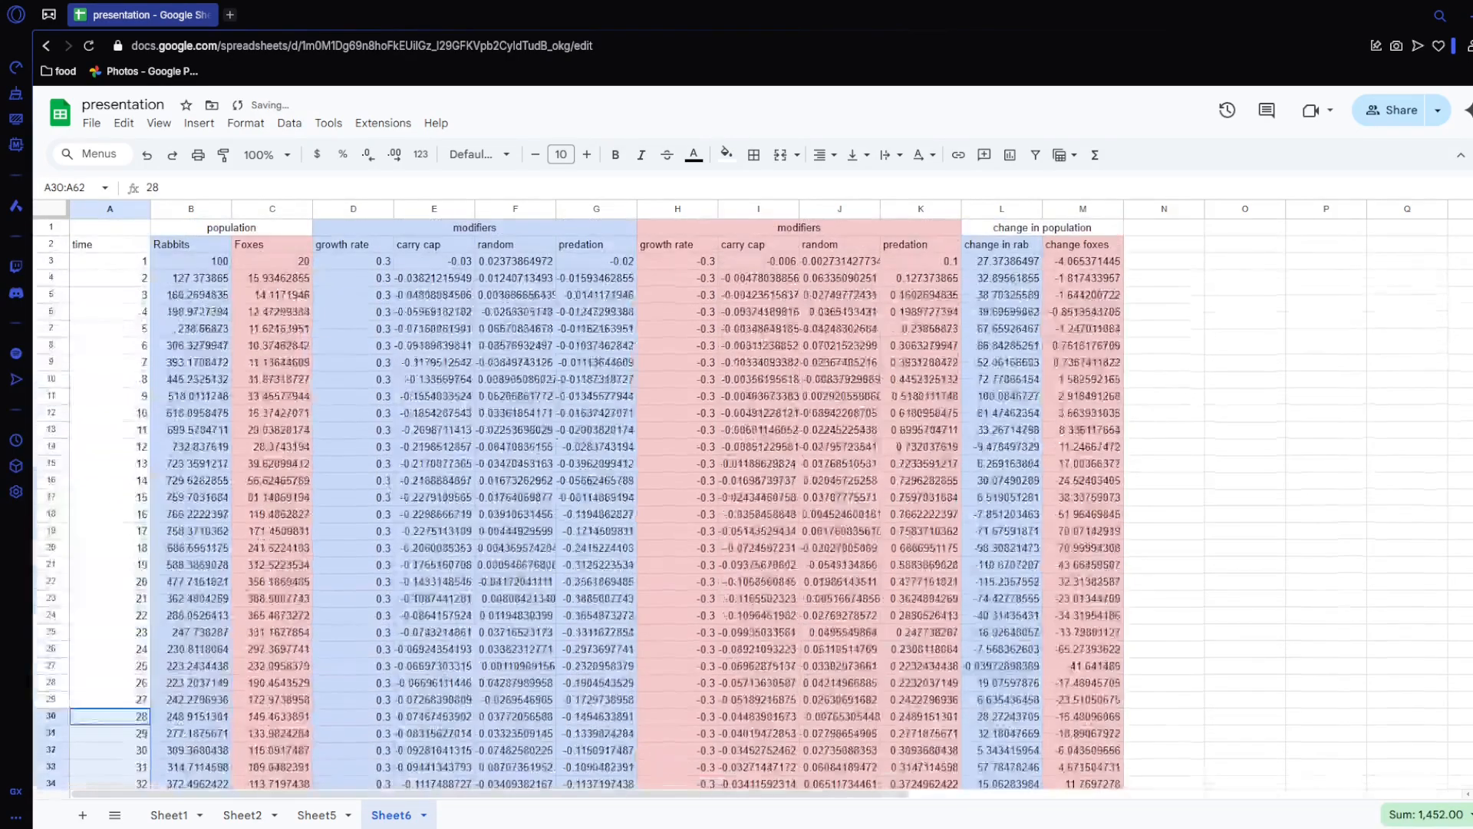
left_click_drag(113, 245, 269, 611)
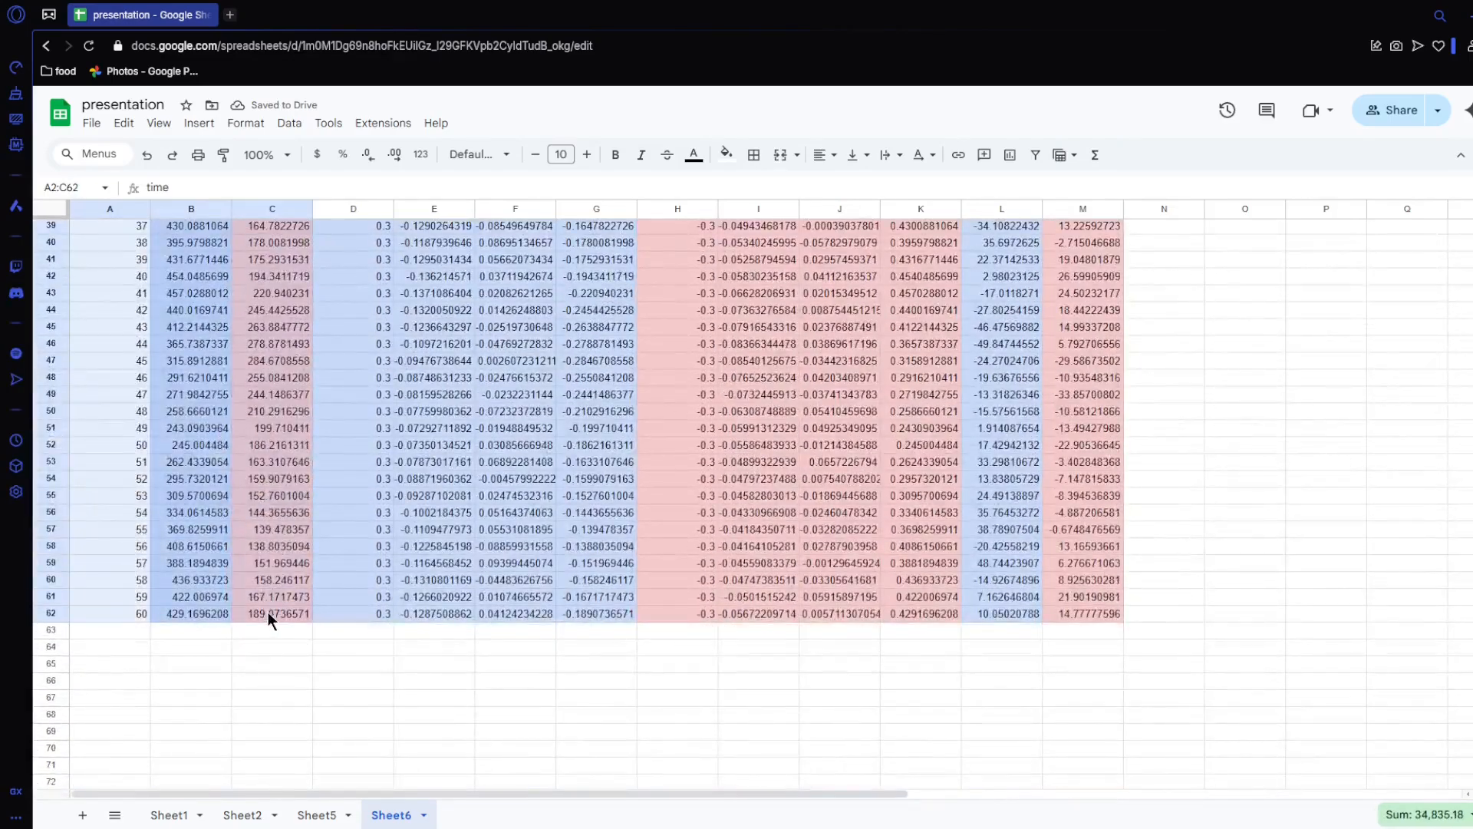
left_click(1010, 155)
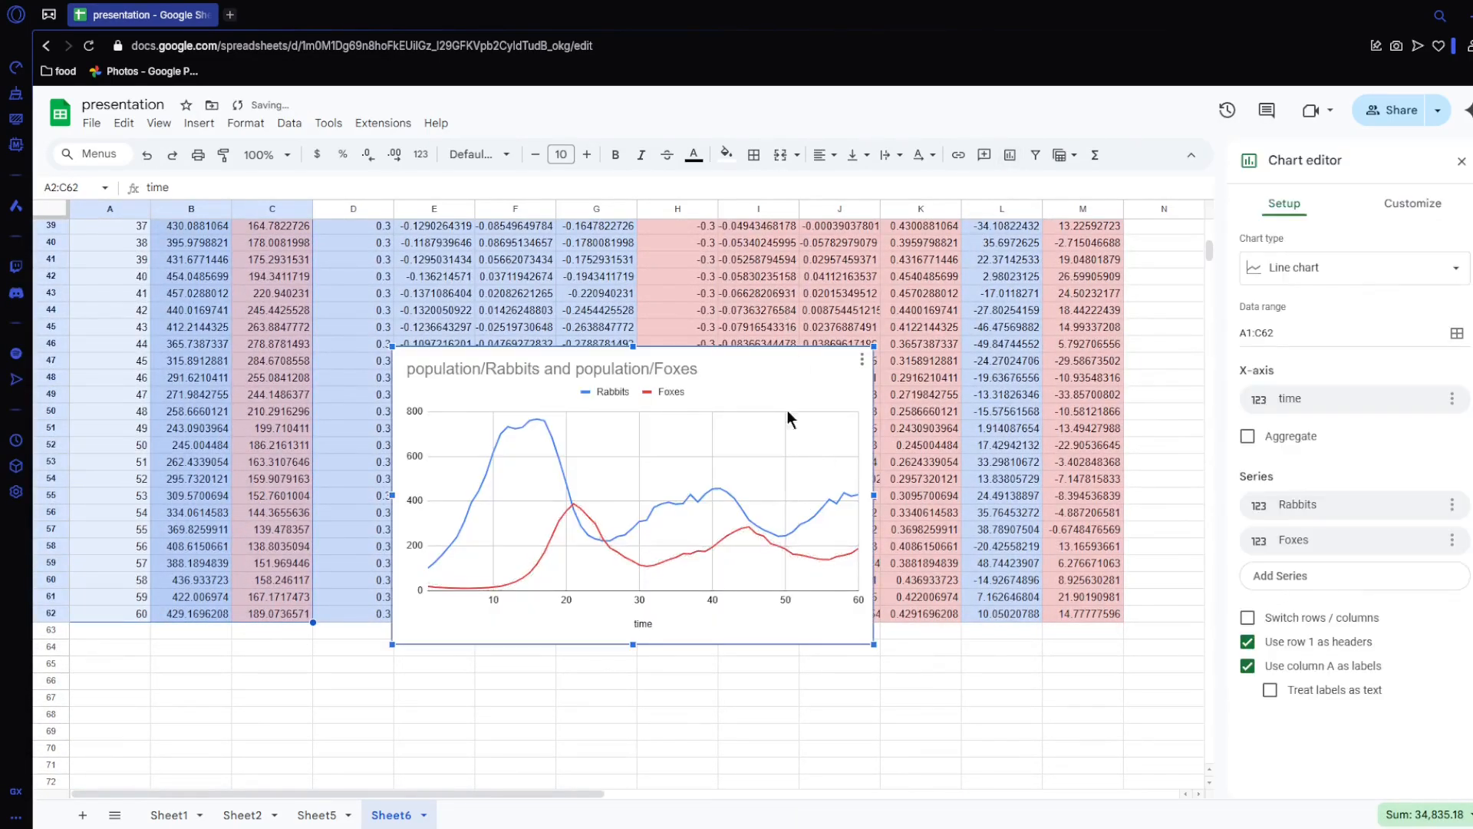
Step: Recalculate the random modifiers repeatedly by copying M62 onto itself, and examine how the 60-period rabbit and fox curves vary
left_click(1079, 610)
key("ctrl+c")
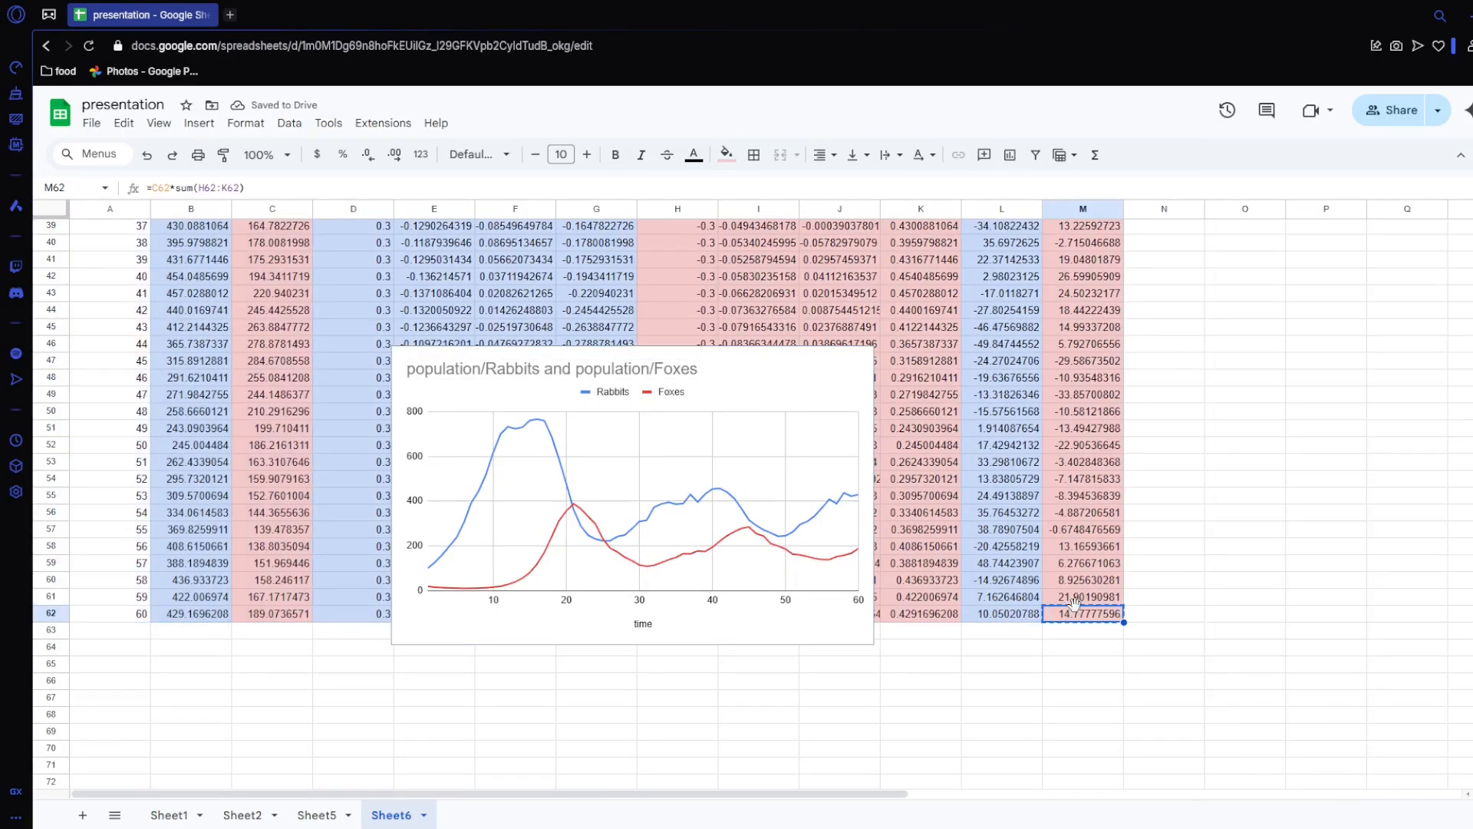
key("ctrl+v")
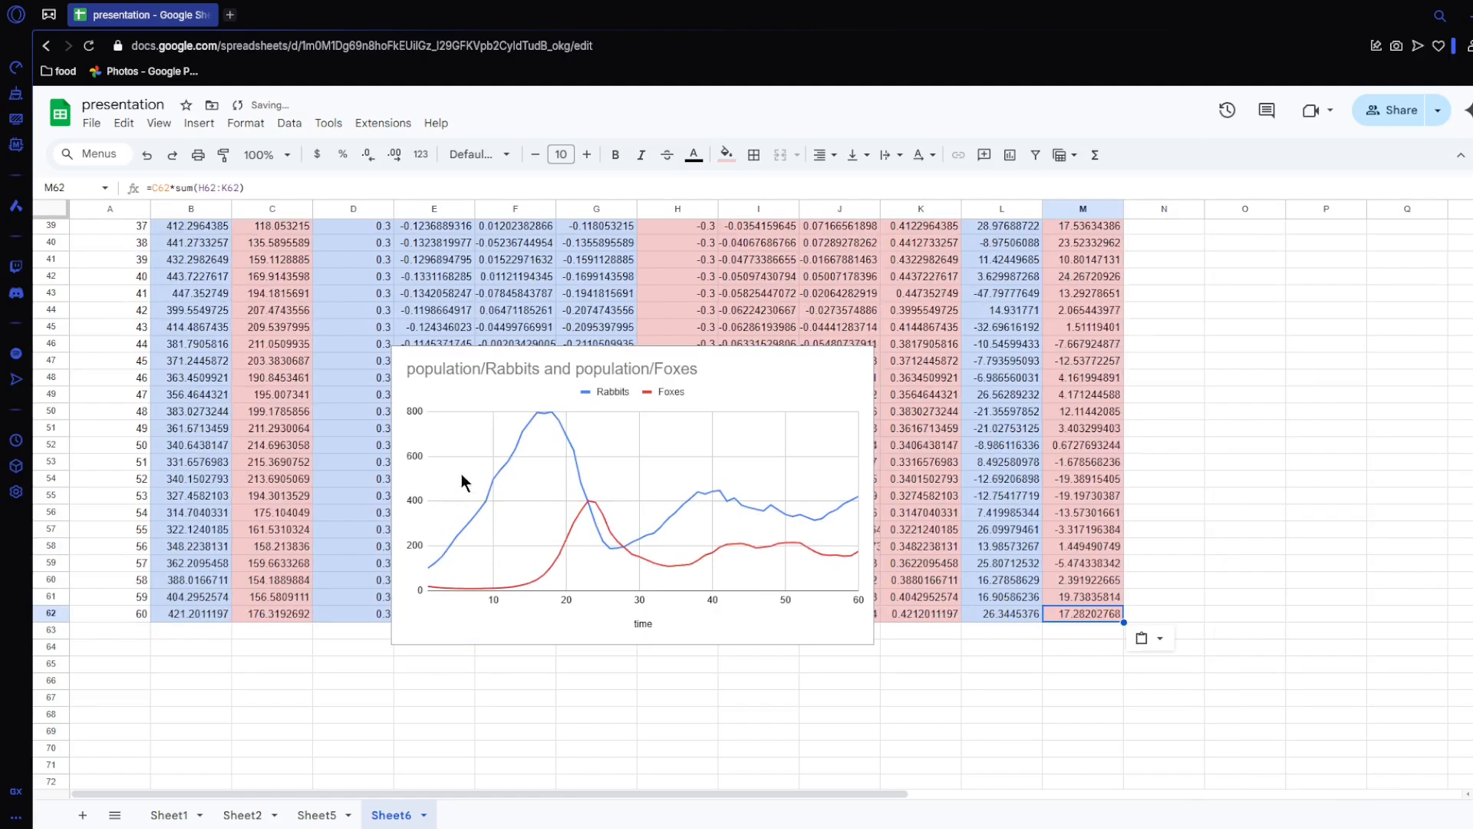
key("ctrl+v")
key("ctrl+v")
key("ctrl+v")
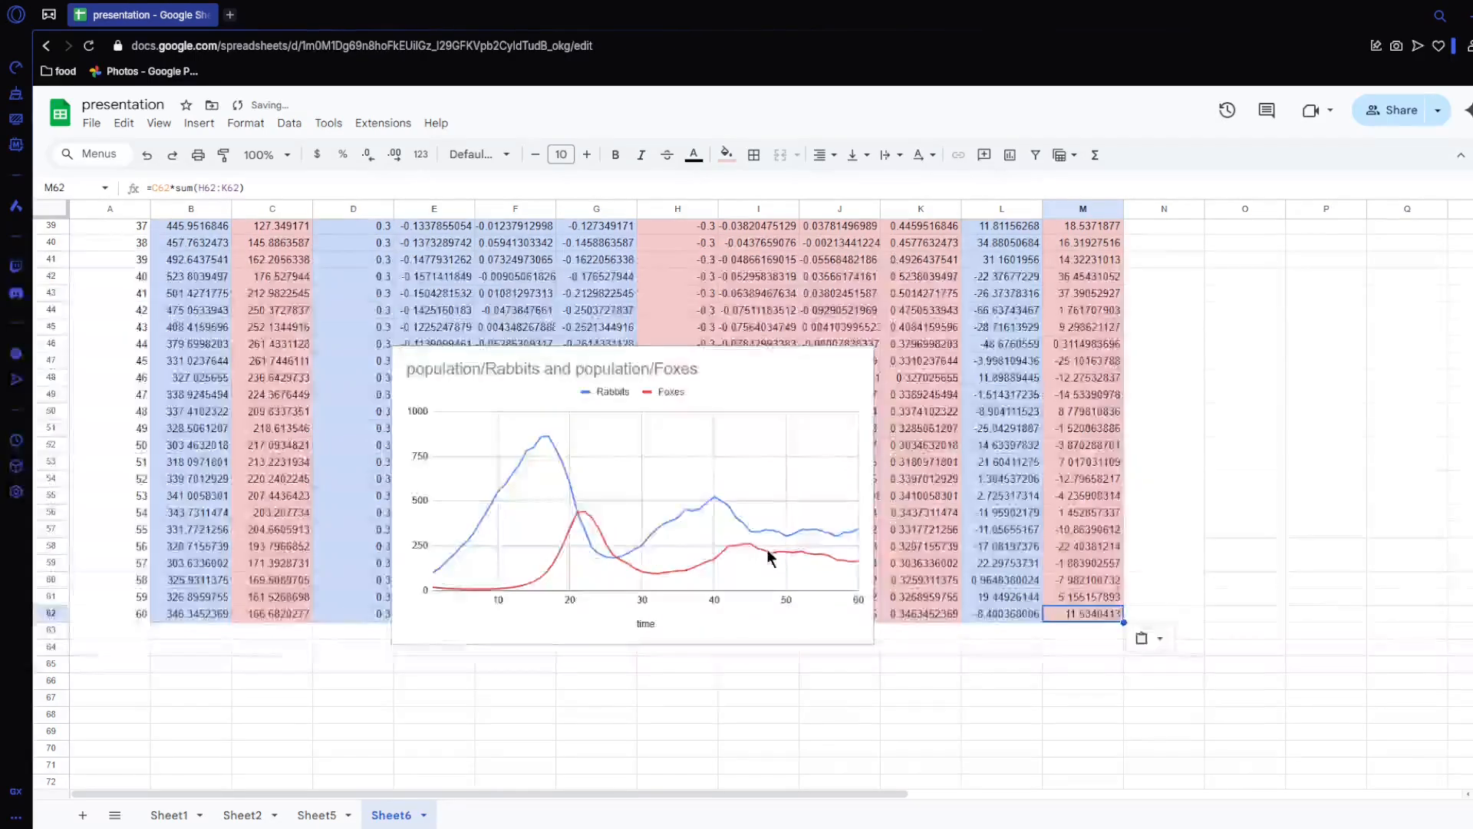
key("ctrl+v")
key("ctrl+v")
key("ctrl+v")
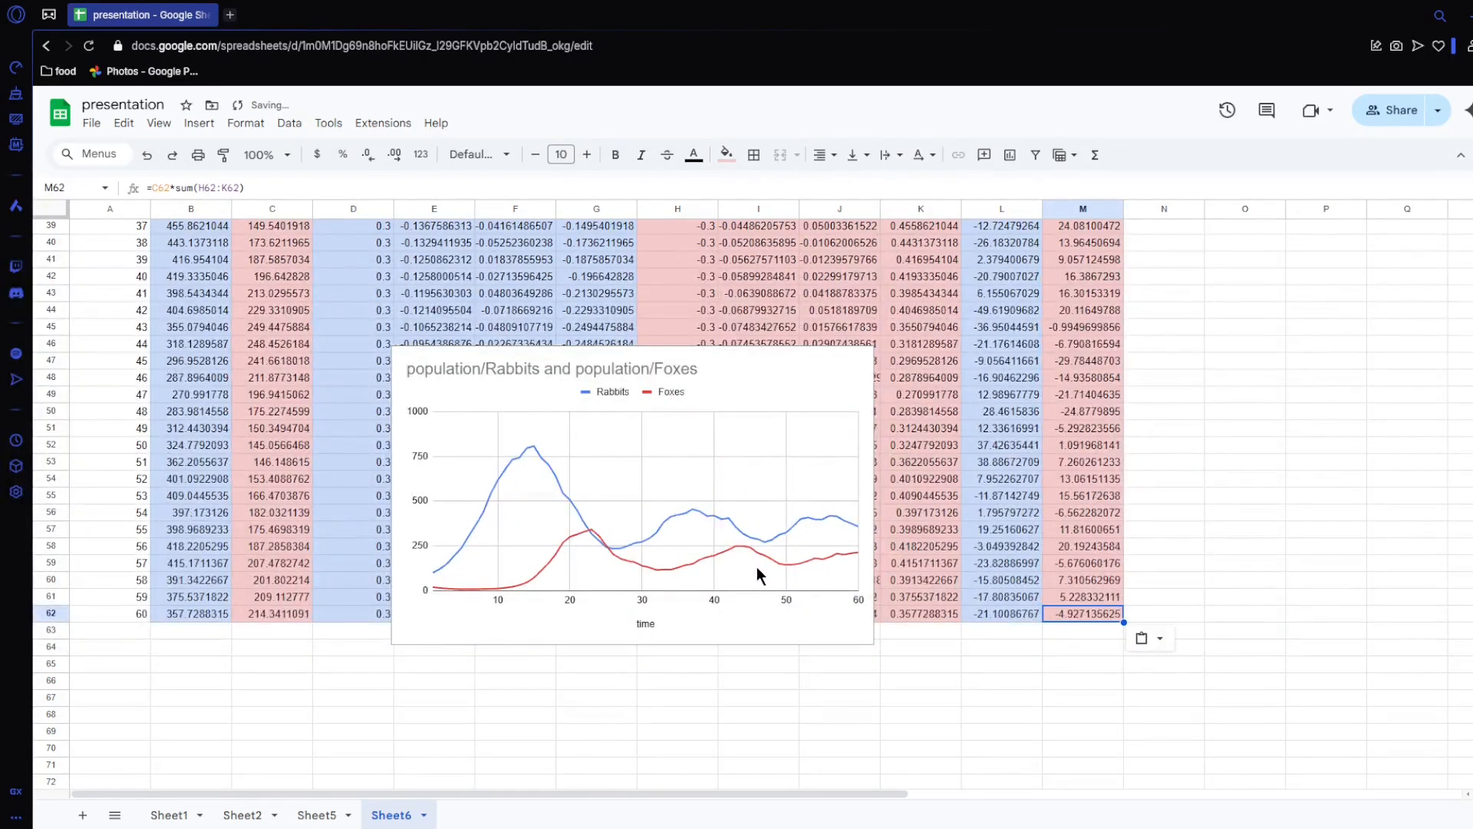
key("ctrl+v")
key("ctrl+v")
key("ctrl+v")
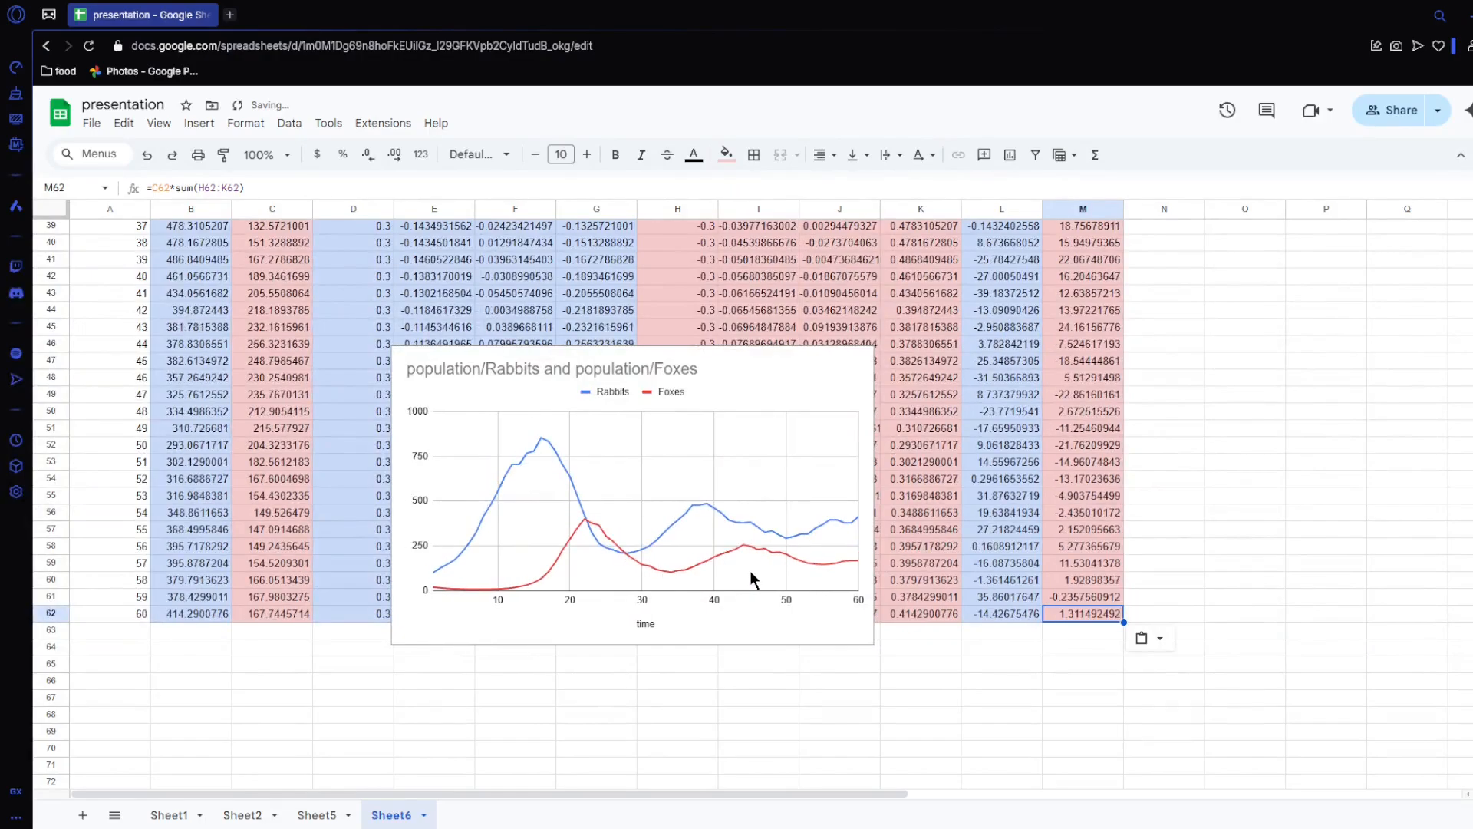
key("ctrl+v")
key("ctrl+v")
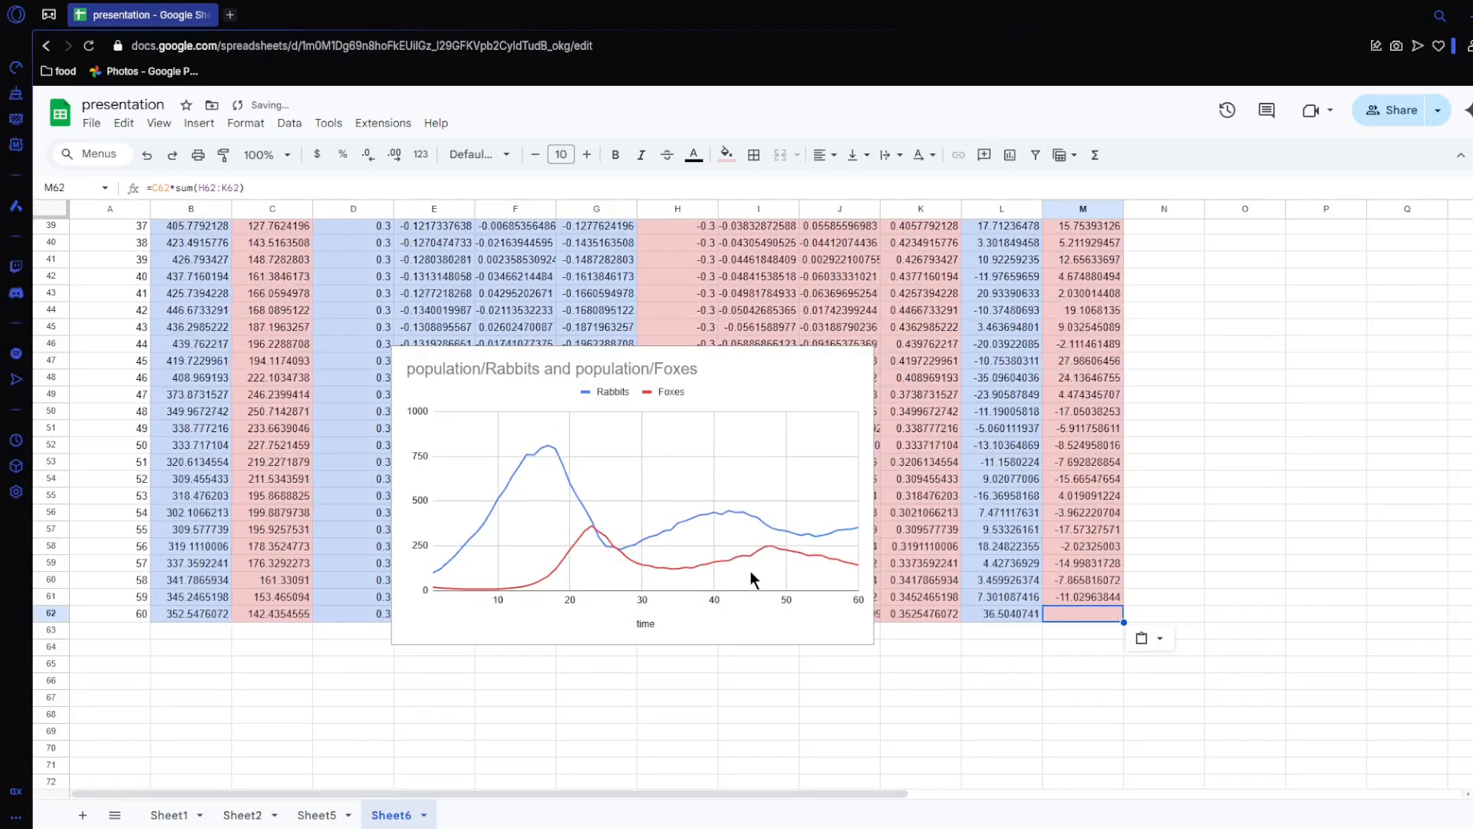
key("ctrl+v")
key("ctrl+v")
key("ctrl+v")
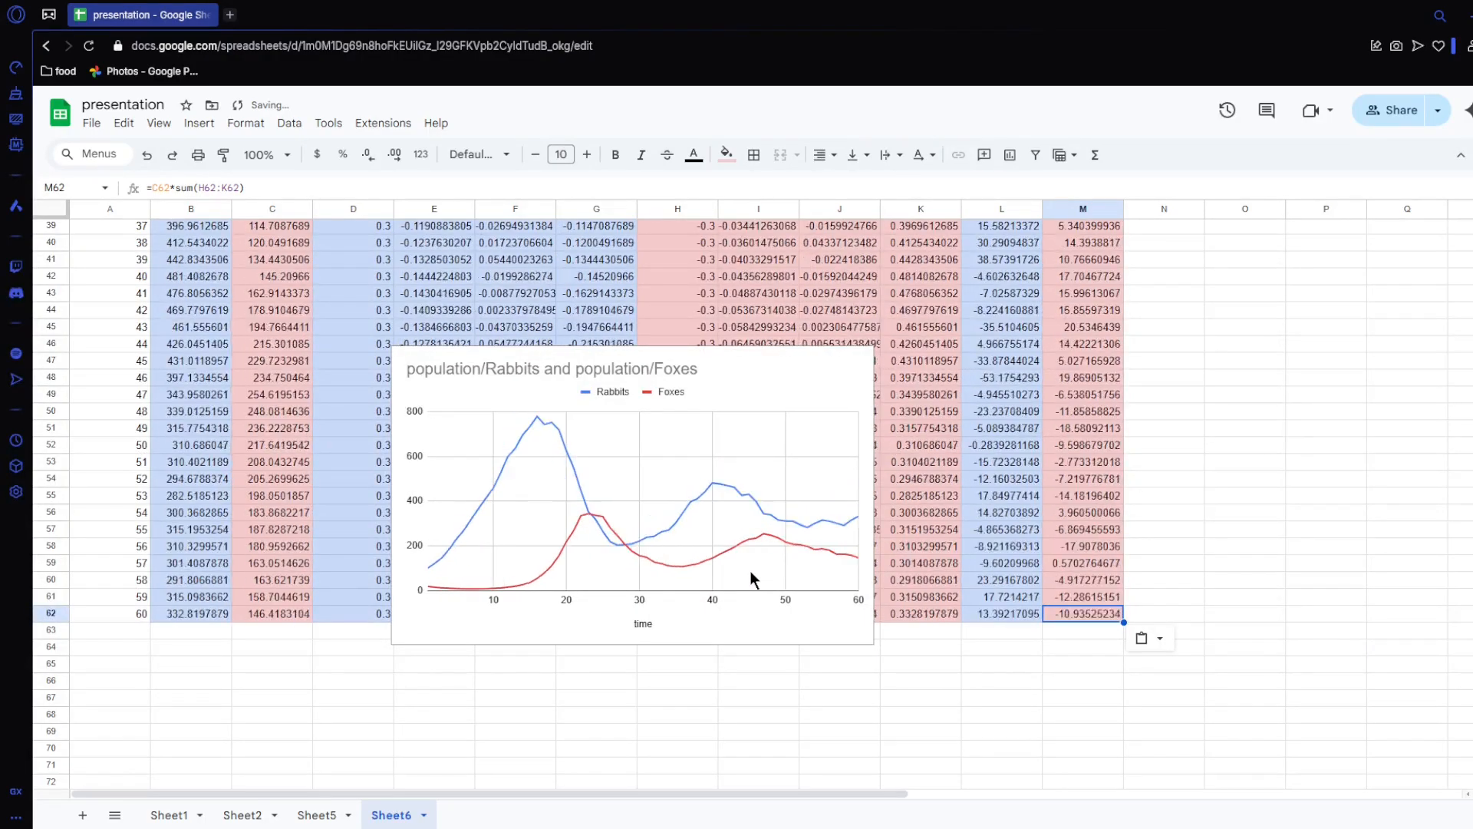
key("ctrl+v")
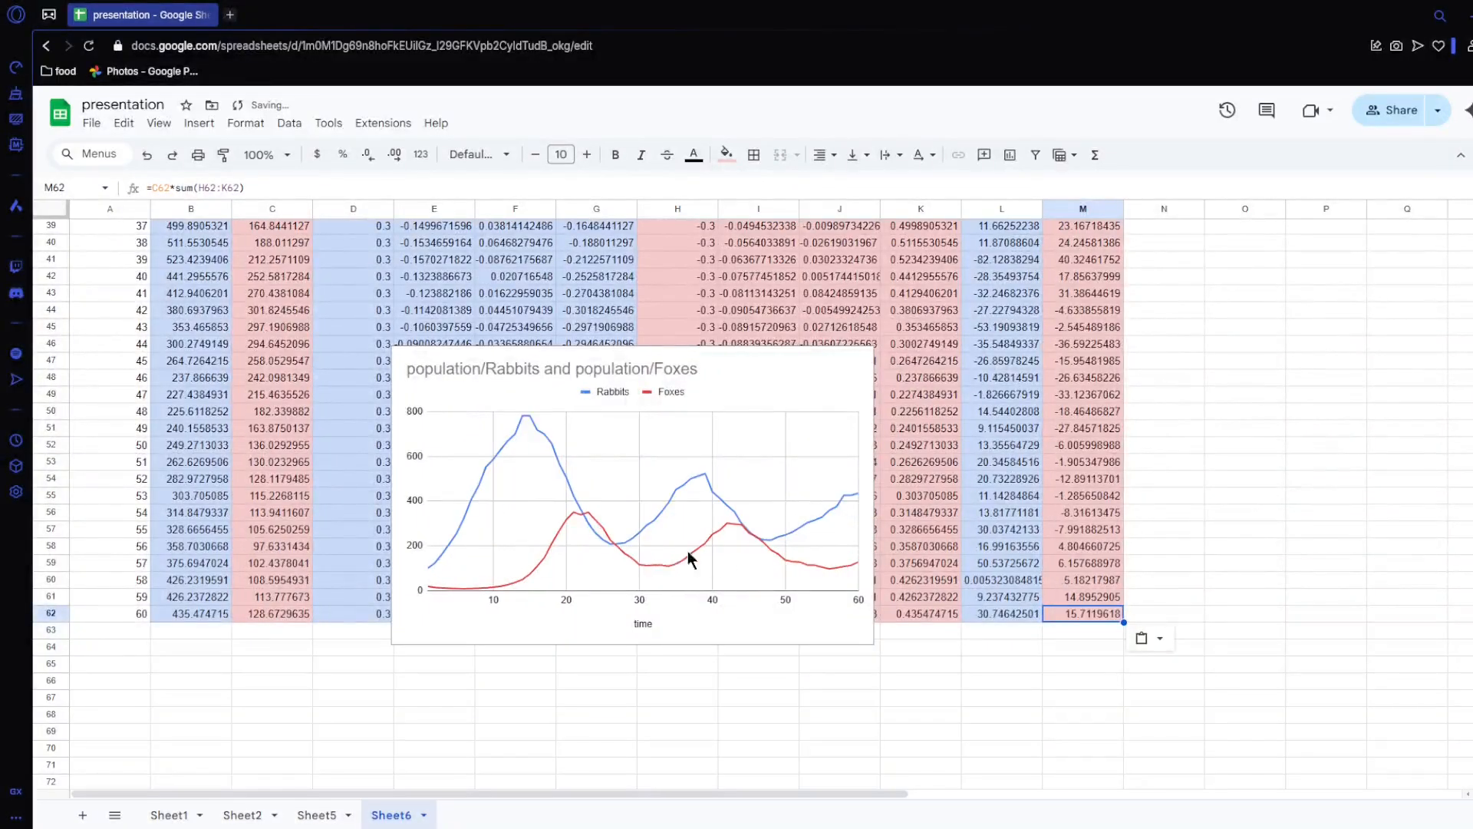